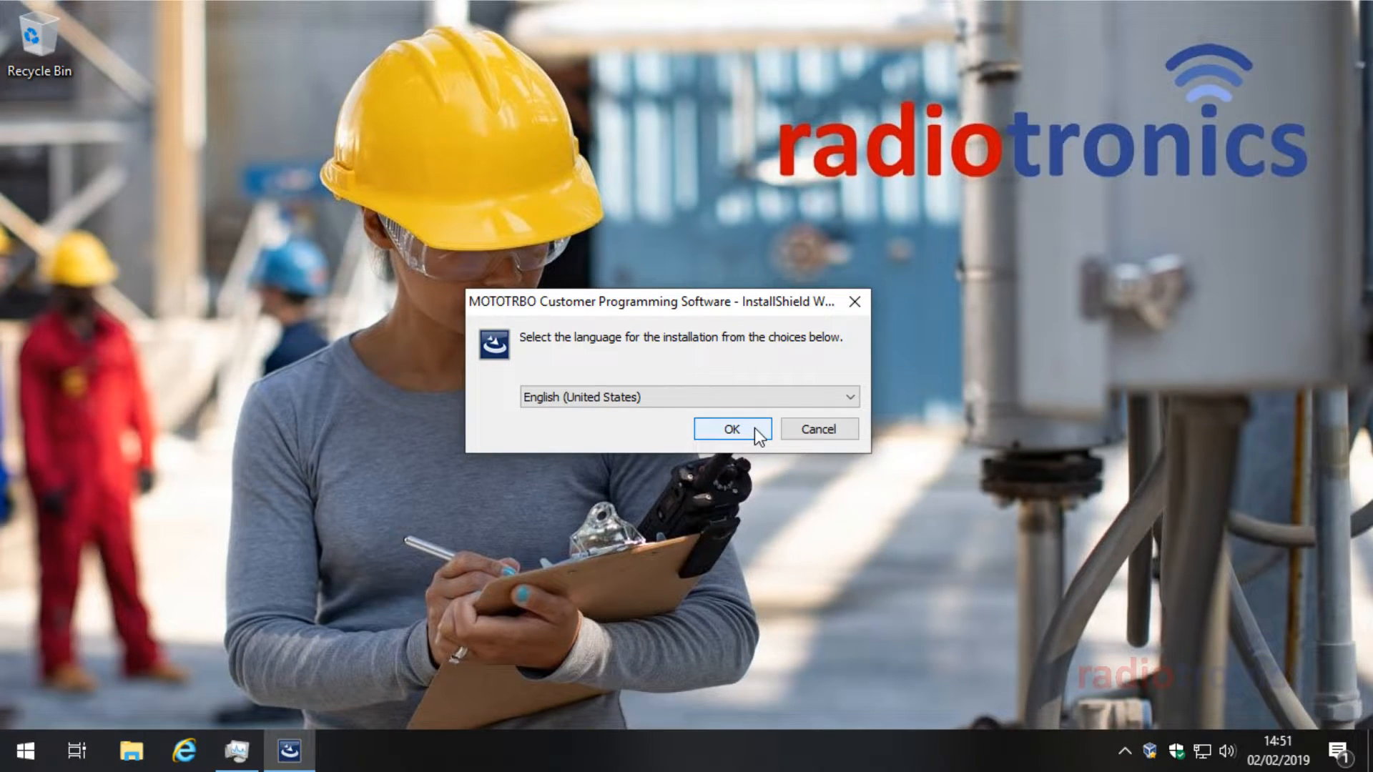
Step: Confirm English (United States) as the installer language and install the Visual C++ prerequisites
{"action": "left_click", "coordinate": [755, 429]}
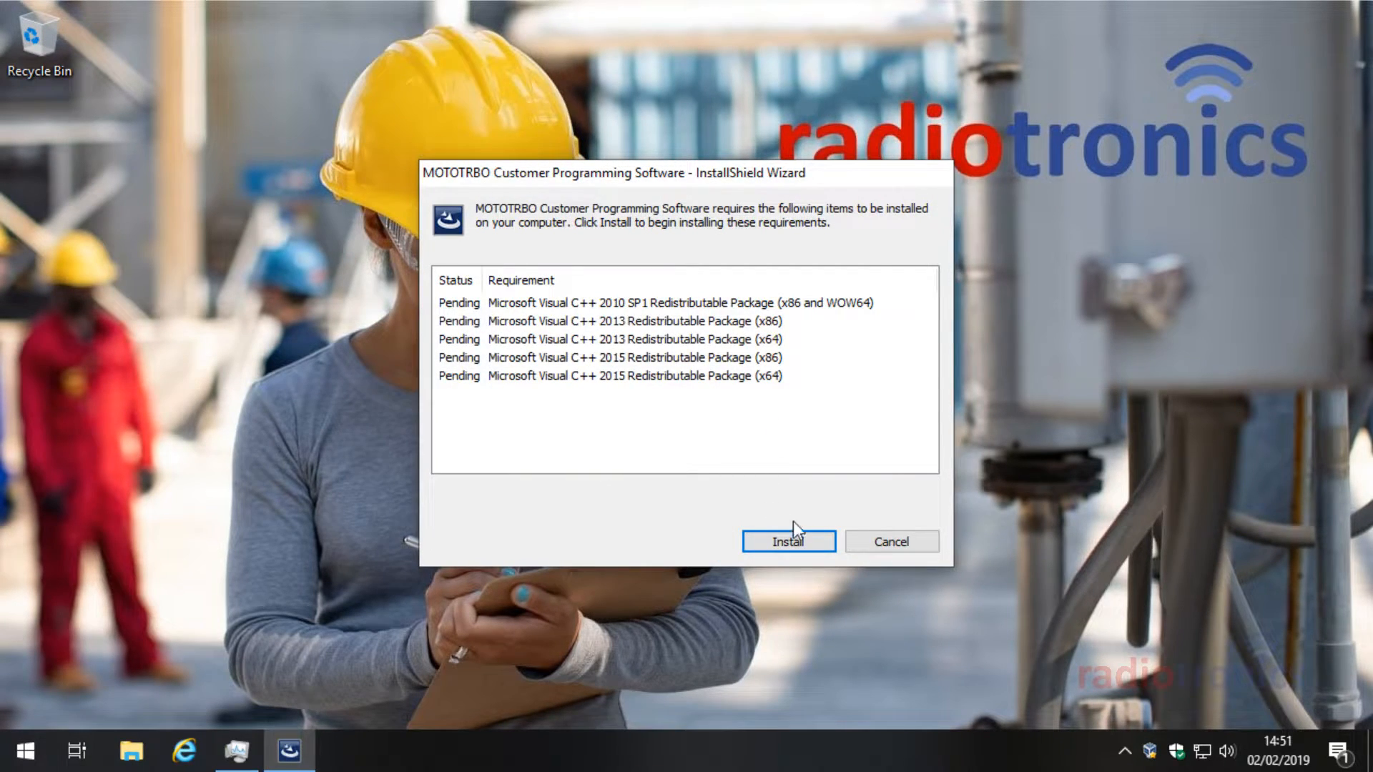
{"action": "left_click", "coordinate": [809, 541]}
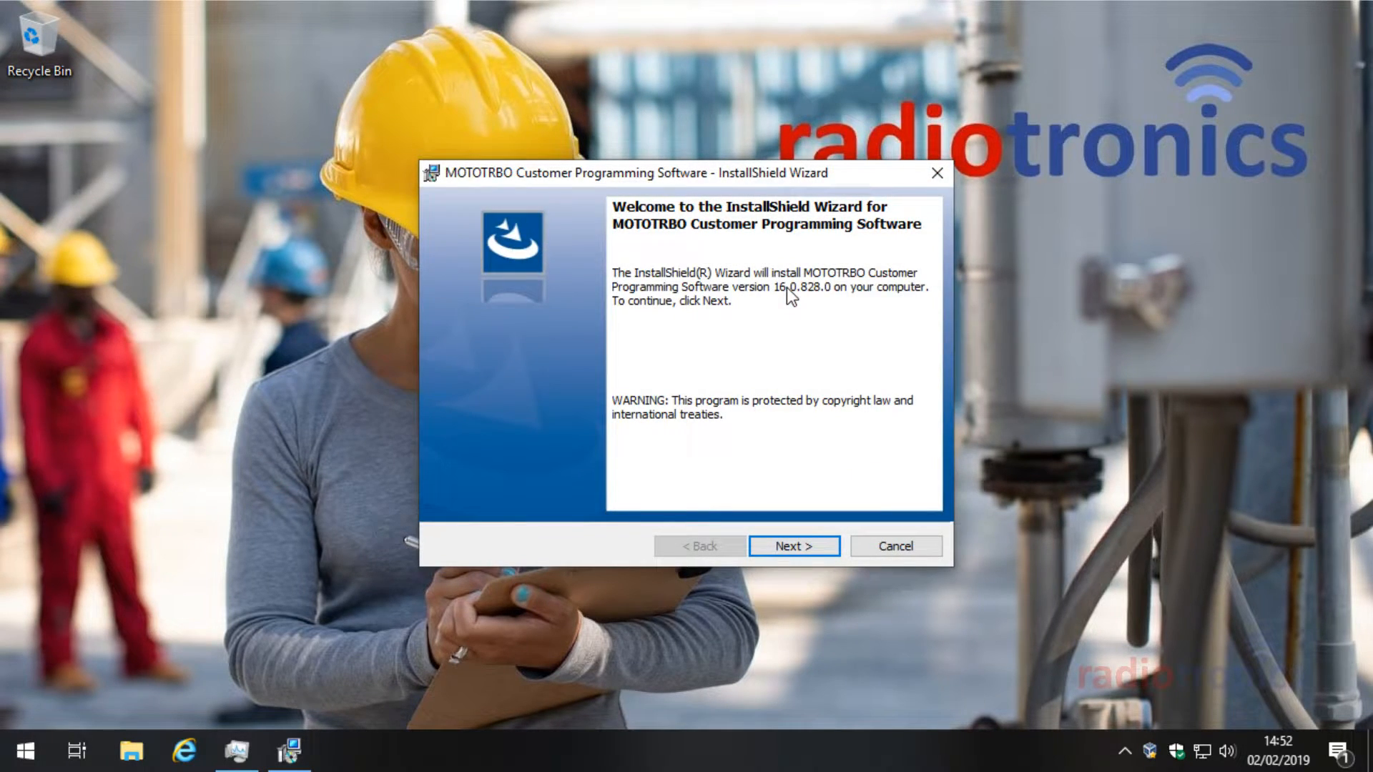
Step: Accept the RM Software and Android Products licenses and keep the default install folder
{"action": "left_click", "coordinate": [790, 547]}
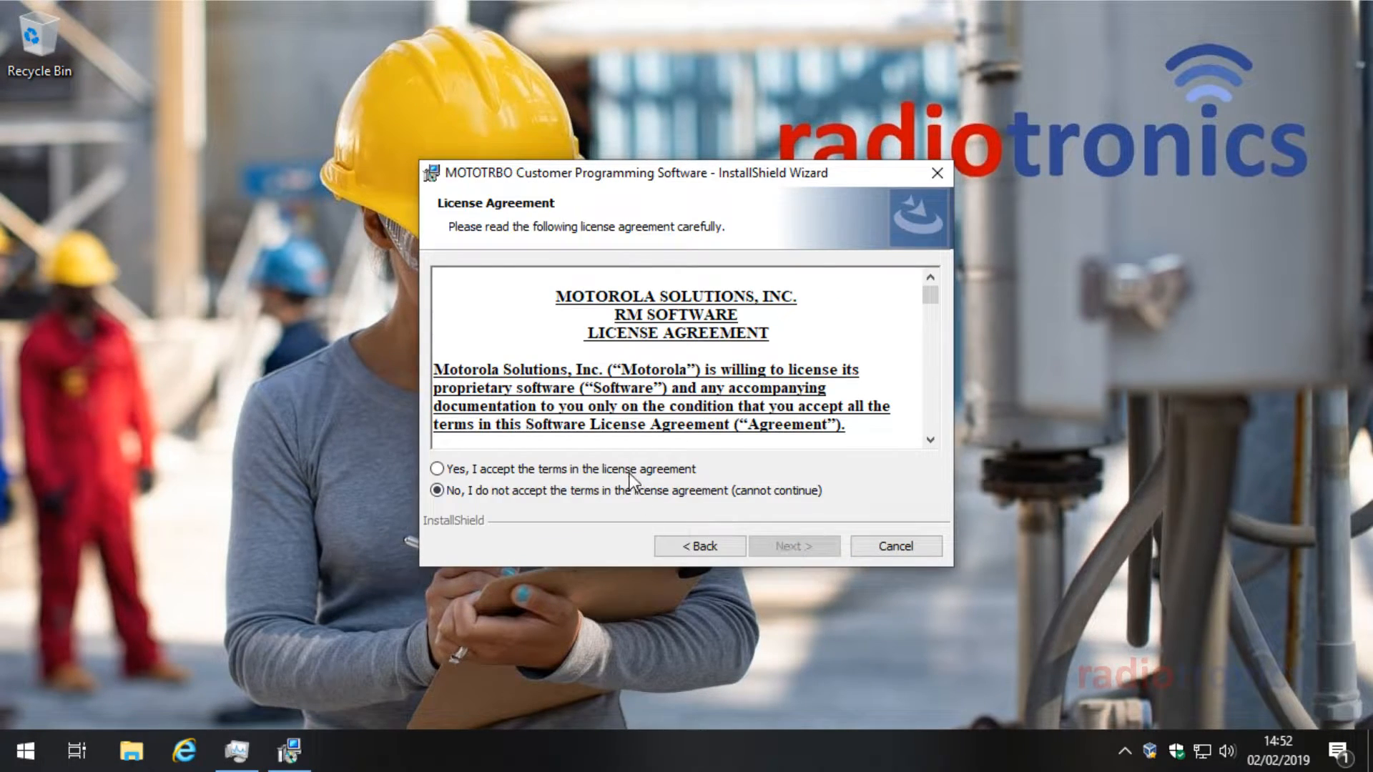
{"action": "left_click", "coordinate": [629, 470]}
{"action": "left_click", "coordinate": [792, 546]}
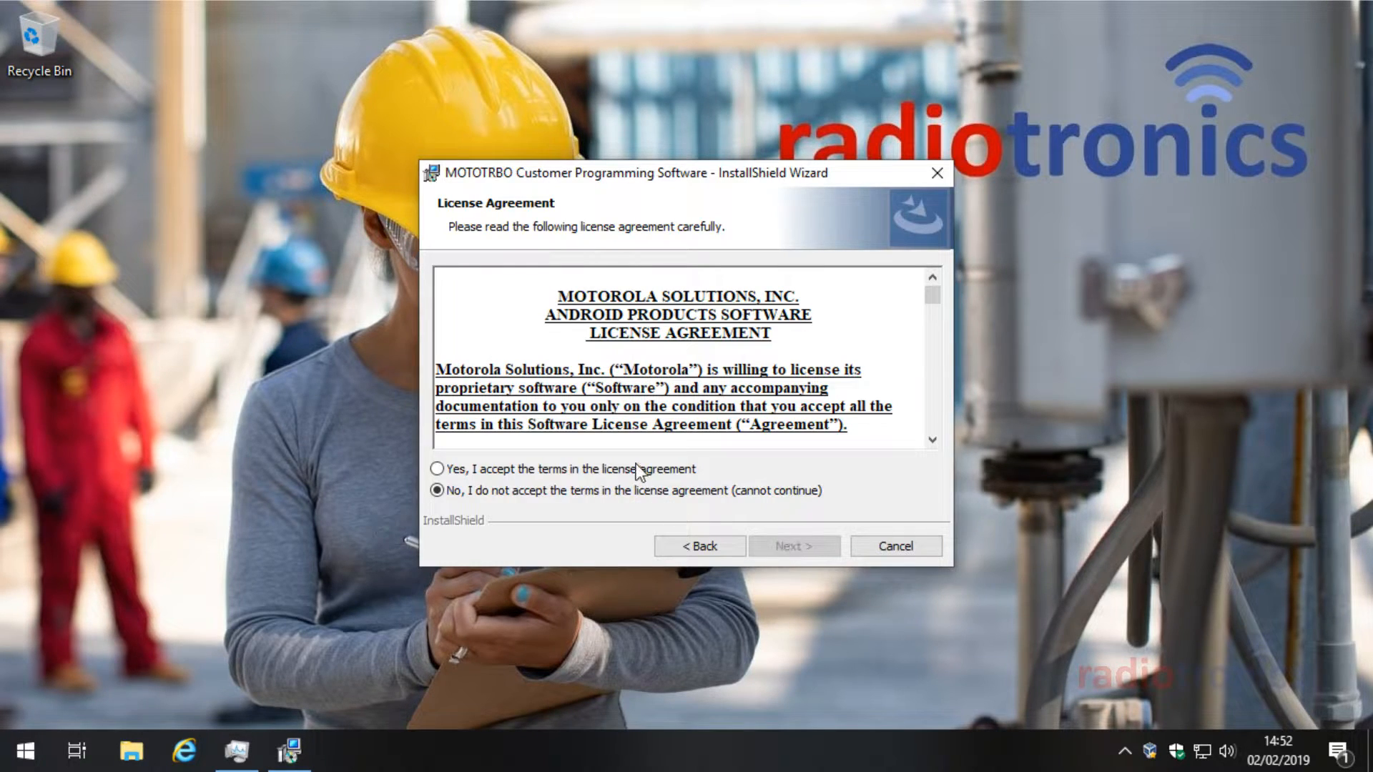
{"action": "left_click", "coordinate": [636, 470]}
{"action": "left_click", "coordinate": [815, 550]}
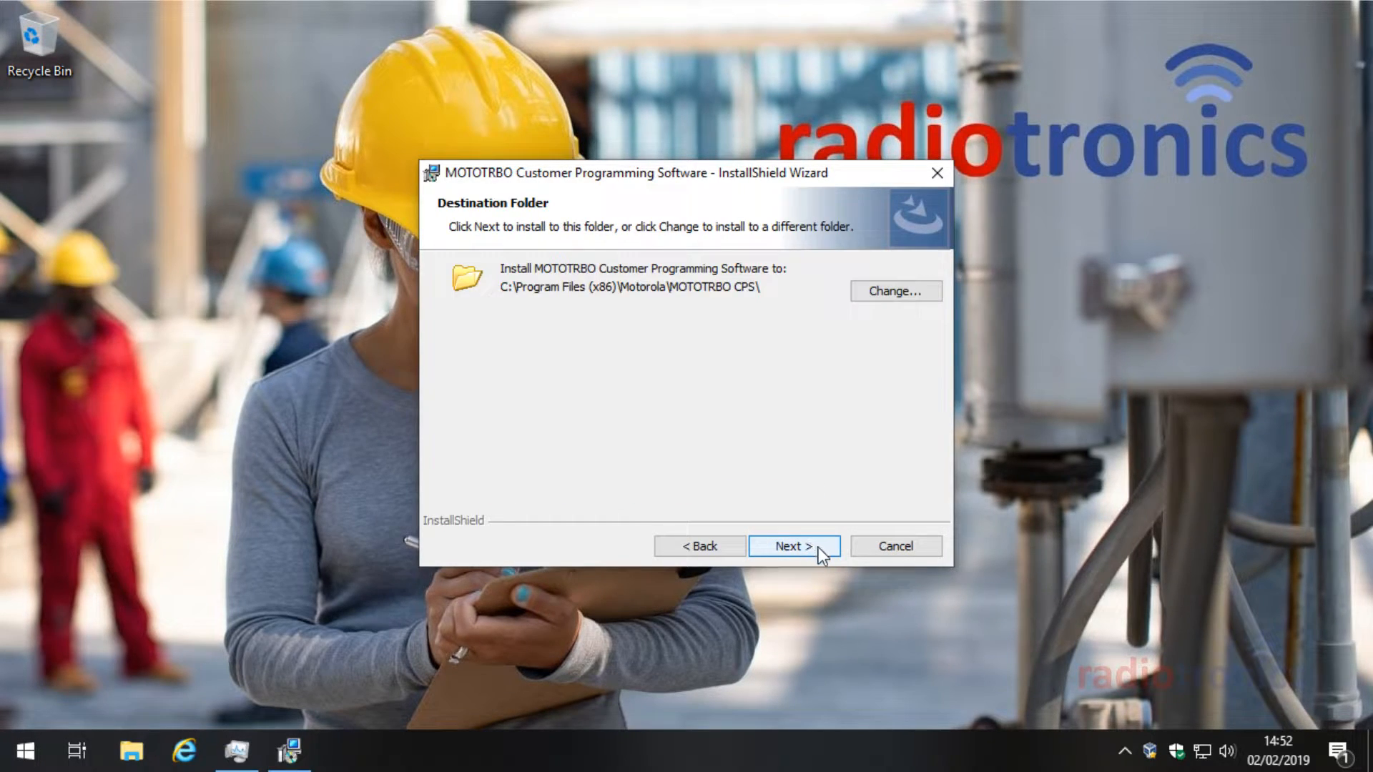
{"action": "left_click", "coordinate": [818, 552]}
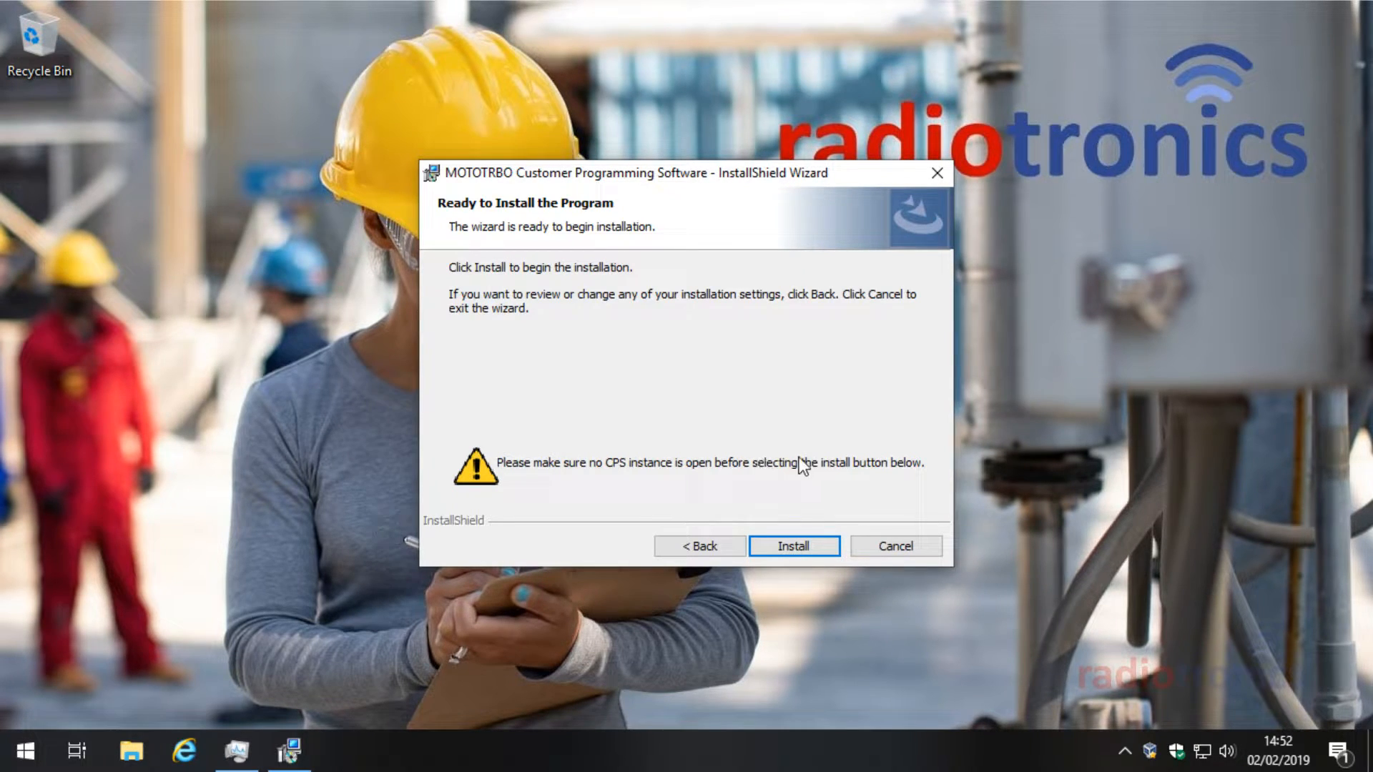
{"action": "mouse_move", "coordinate": [712, 179]}
{"action": "left_mouse_down"}
{"action": "mouse_move", "coordinate": [722, 174]}
{"action": "mouse_move", "coordinate": [703, 168]}
{"action": "left_mouse_up"}
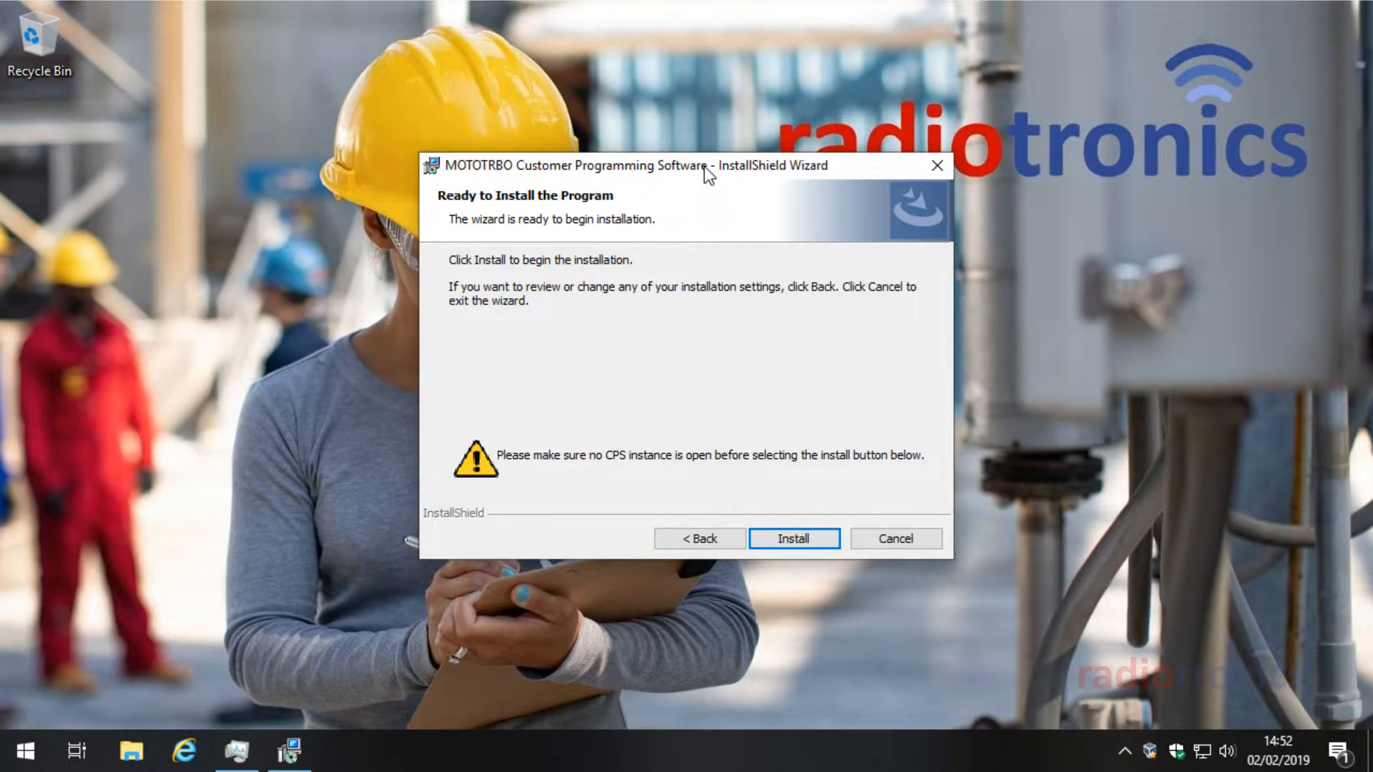
Step: Install MOTOTRBO CPS and close the completed wizard with Finish
{"action": "left_click", "coordinate": [794, 539]}
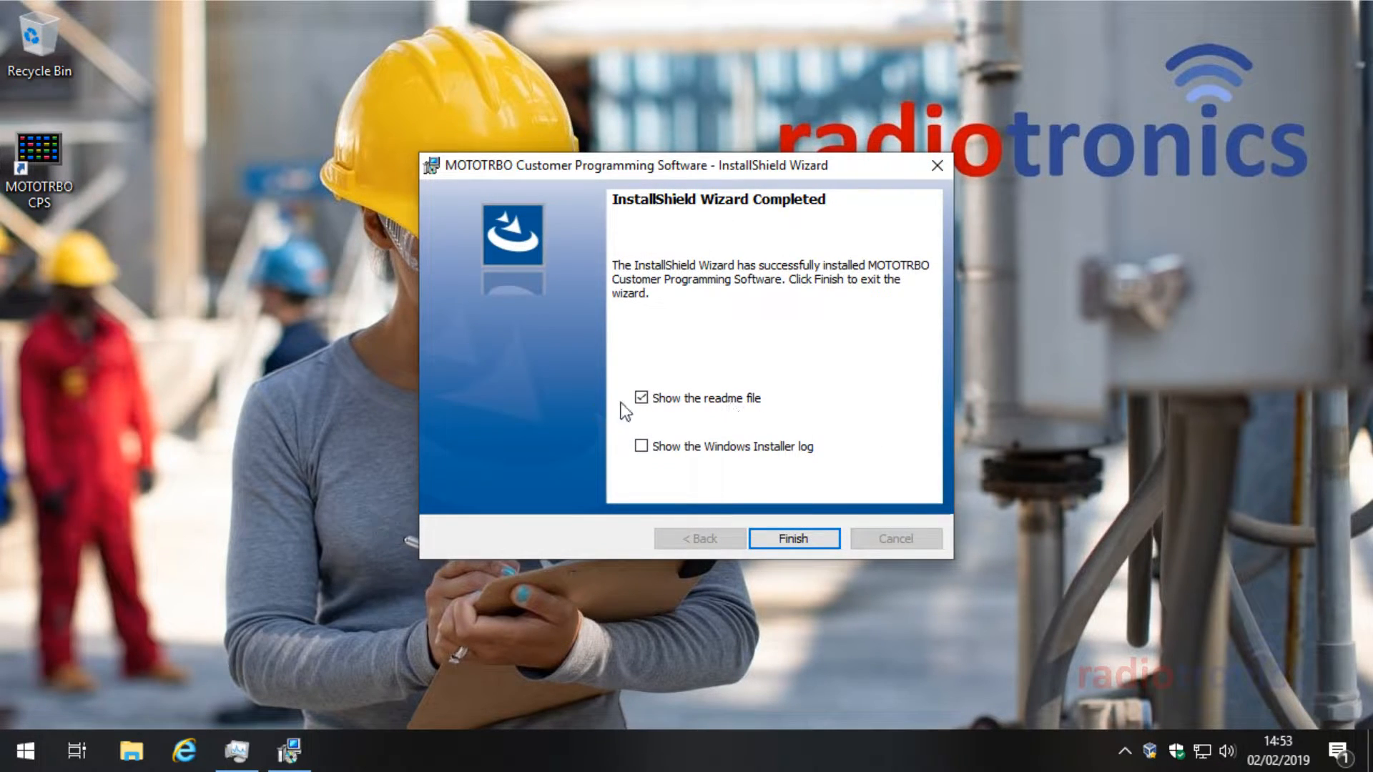
{"action": "left_click", "coordinate": [794, 538]}
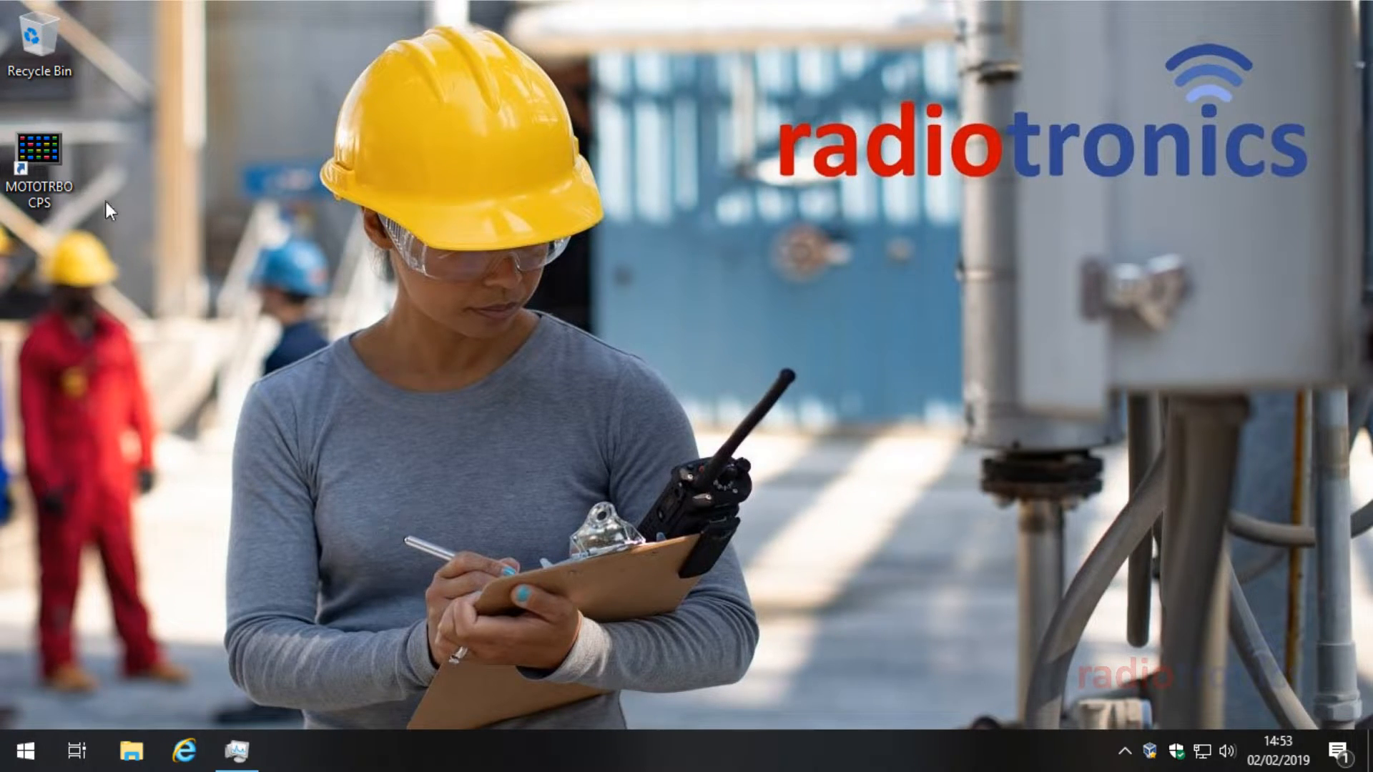
Step: Launch MOTOTRBO CPS from the desktop, maximize it and bring up the Open codeplug dialog
{"action": "double_click", "coordinate": [56, 156]}
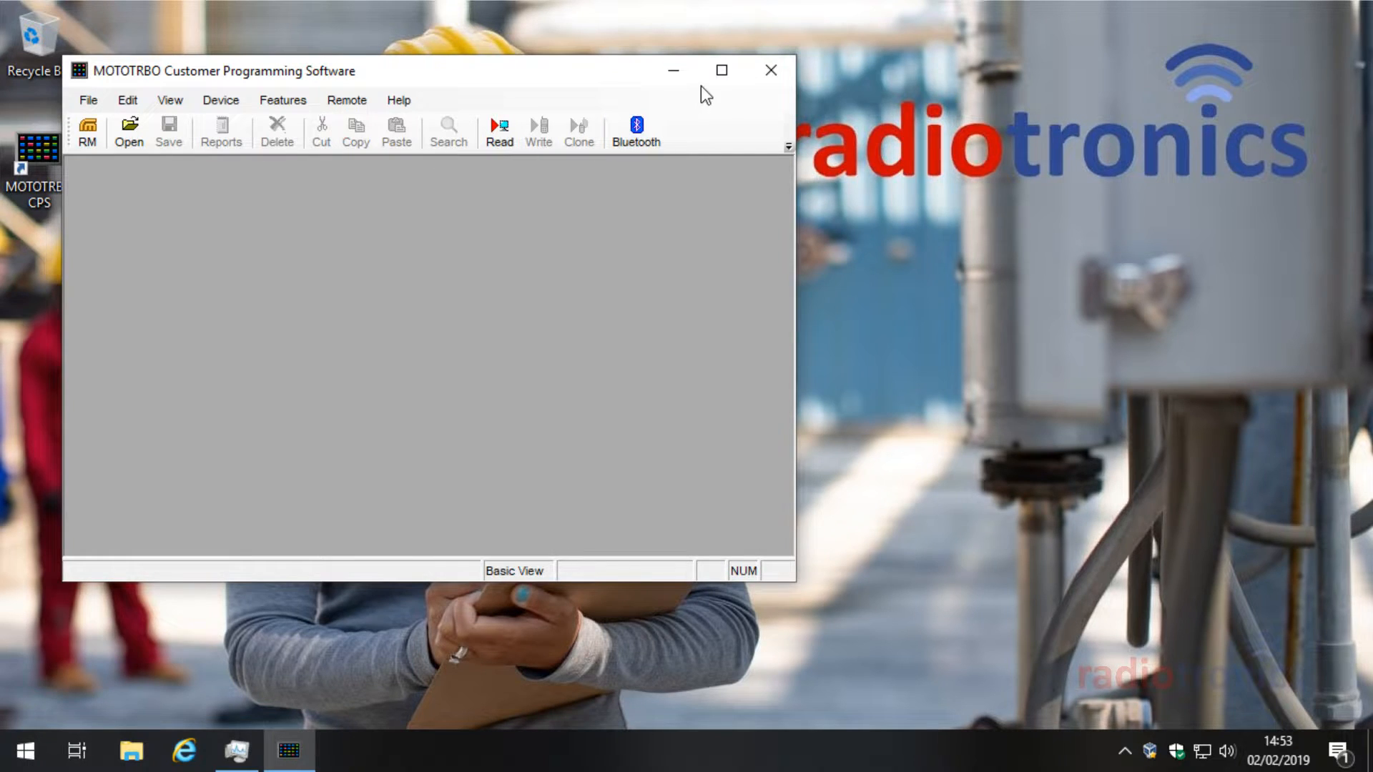
{"action": "left_click", "coordinate": [722, 70]}
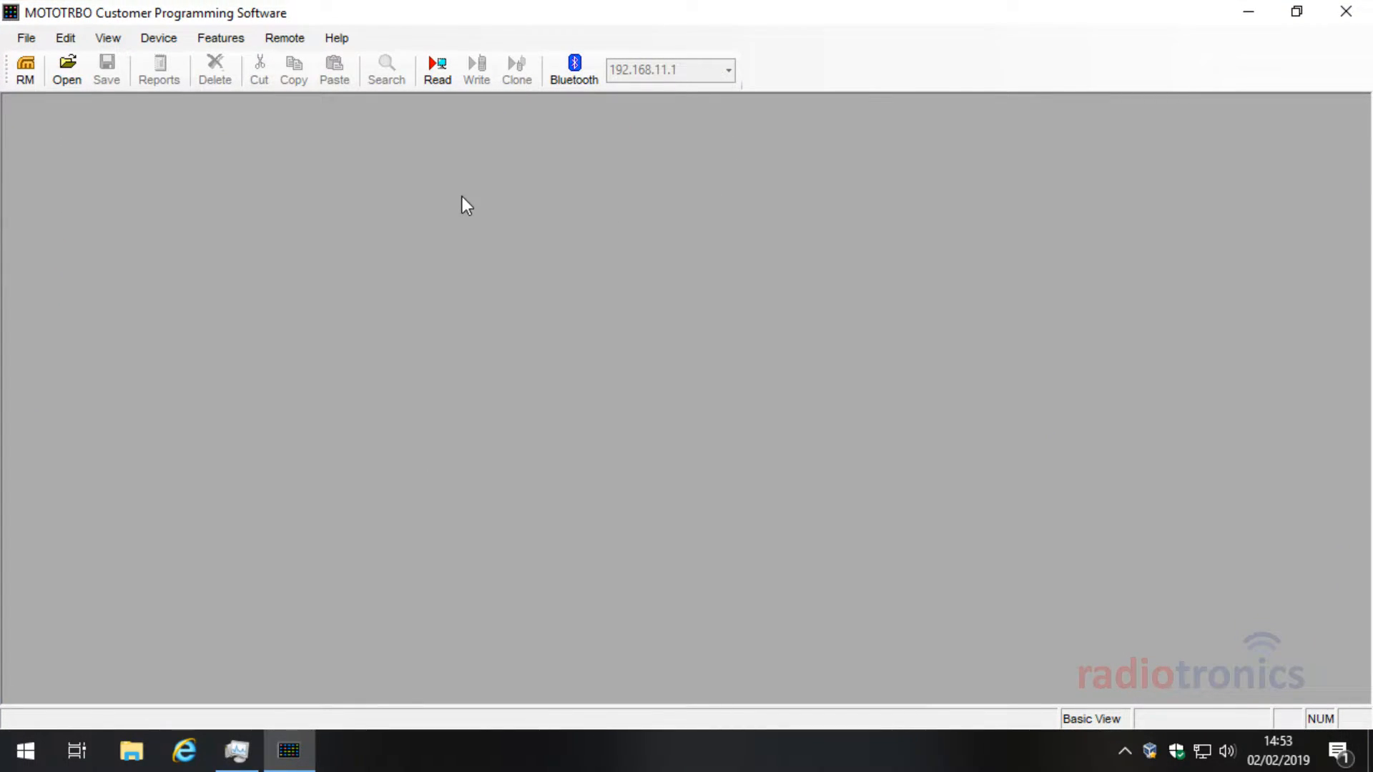
{"action": "left_click", "coordinate": [76, 75]}
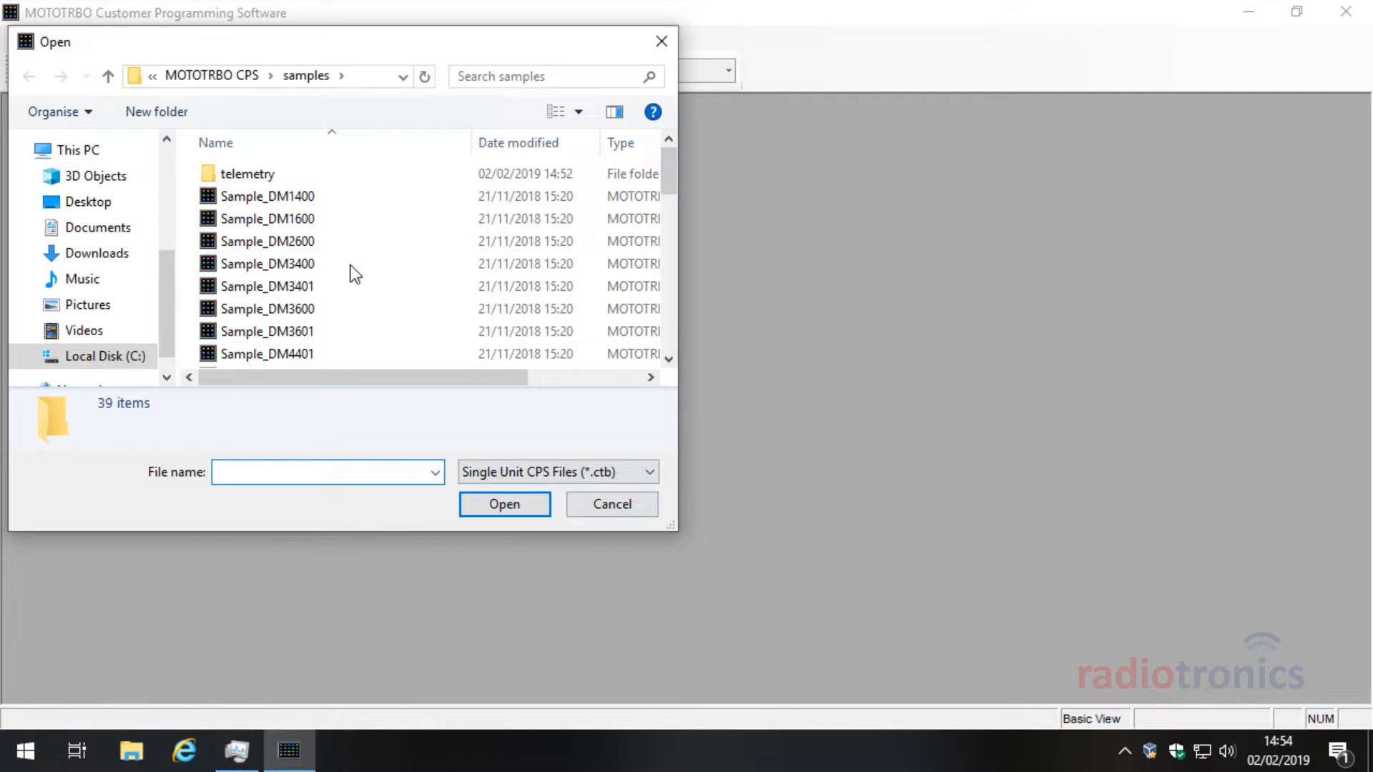
{"action": "left_click", "coordinate": [630, 507]}
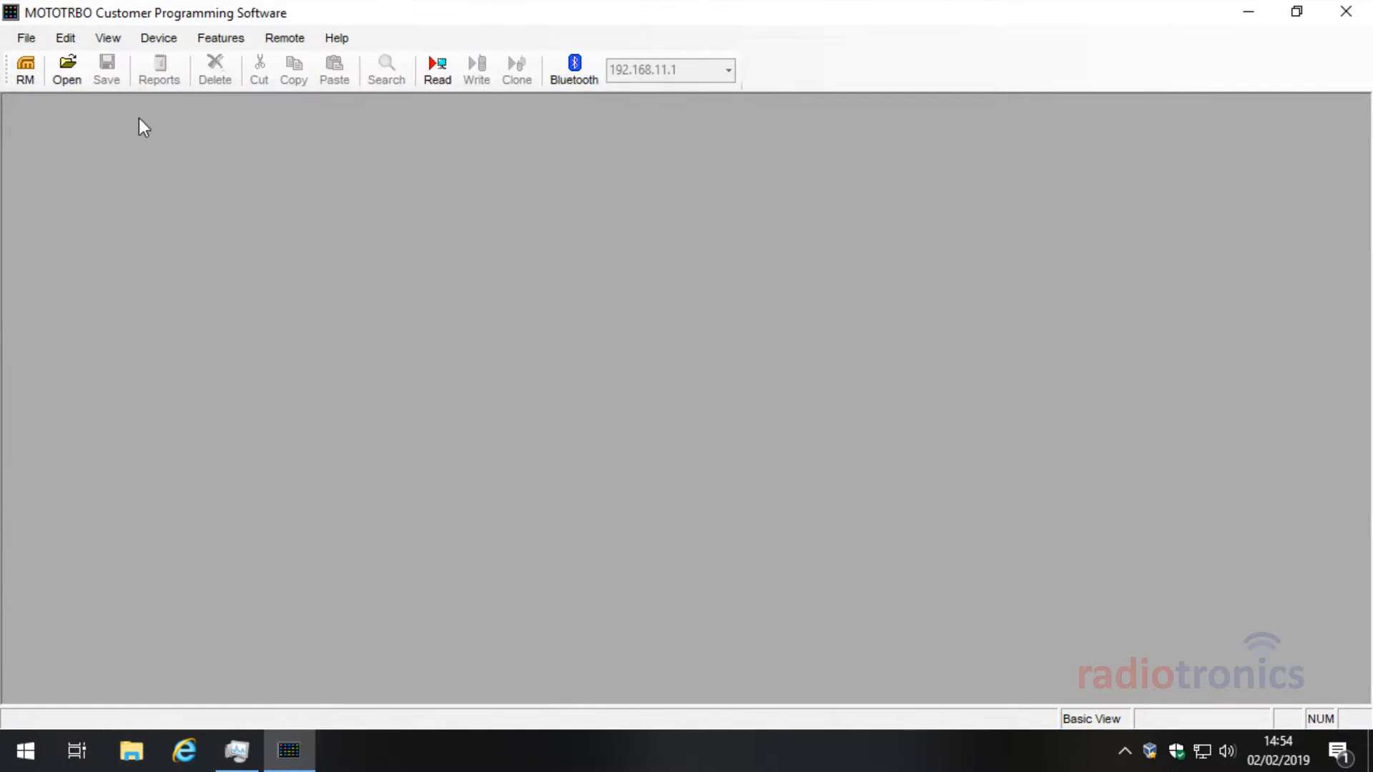
{"action": "left_click", "coordinate": [80, 76]}
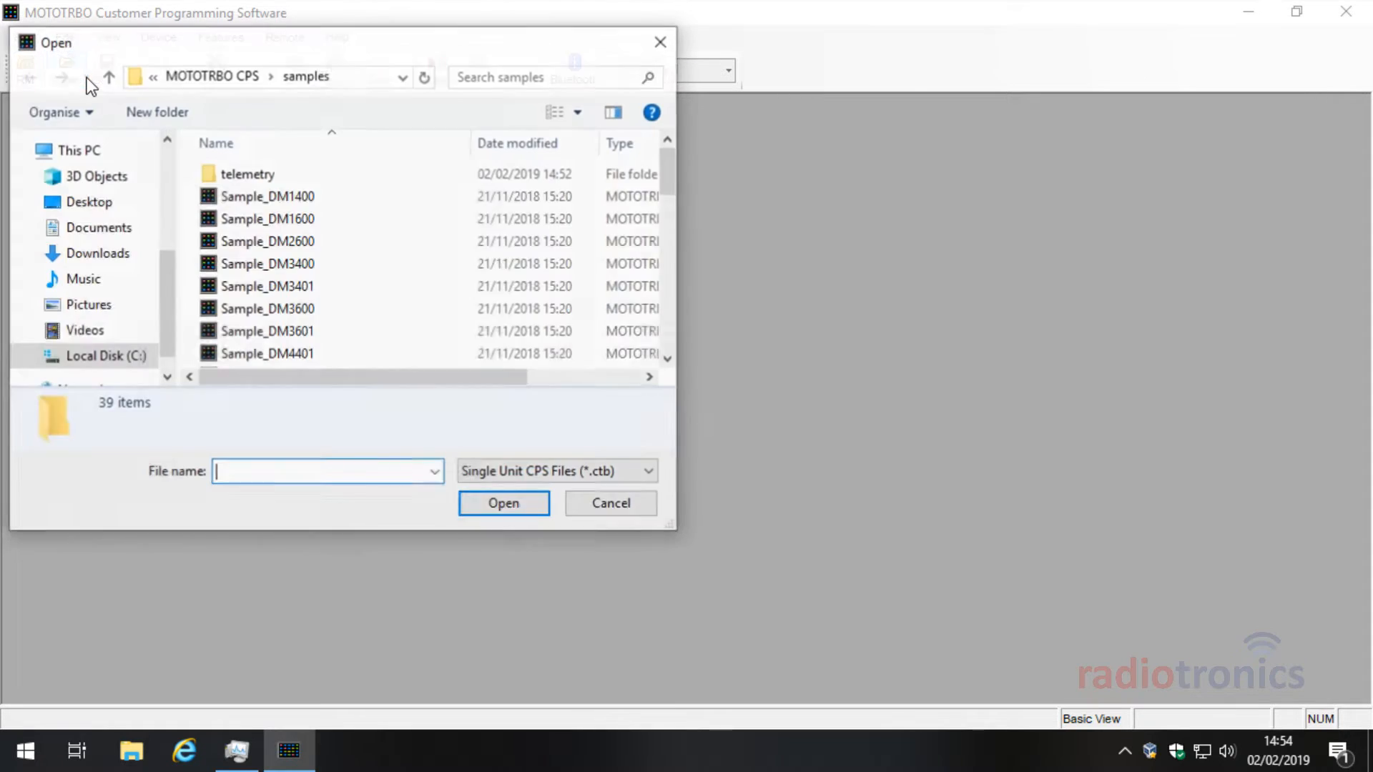
Step: Examine the MOTOTRBO CPS\samples folder path and enlarge the Open dialog to list more samples
{"action": "left_click", "coordinate": [344, 76]}
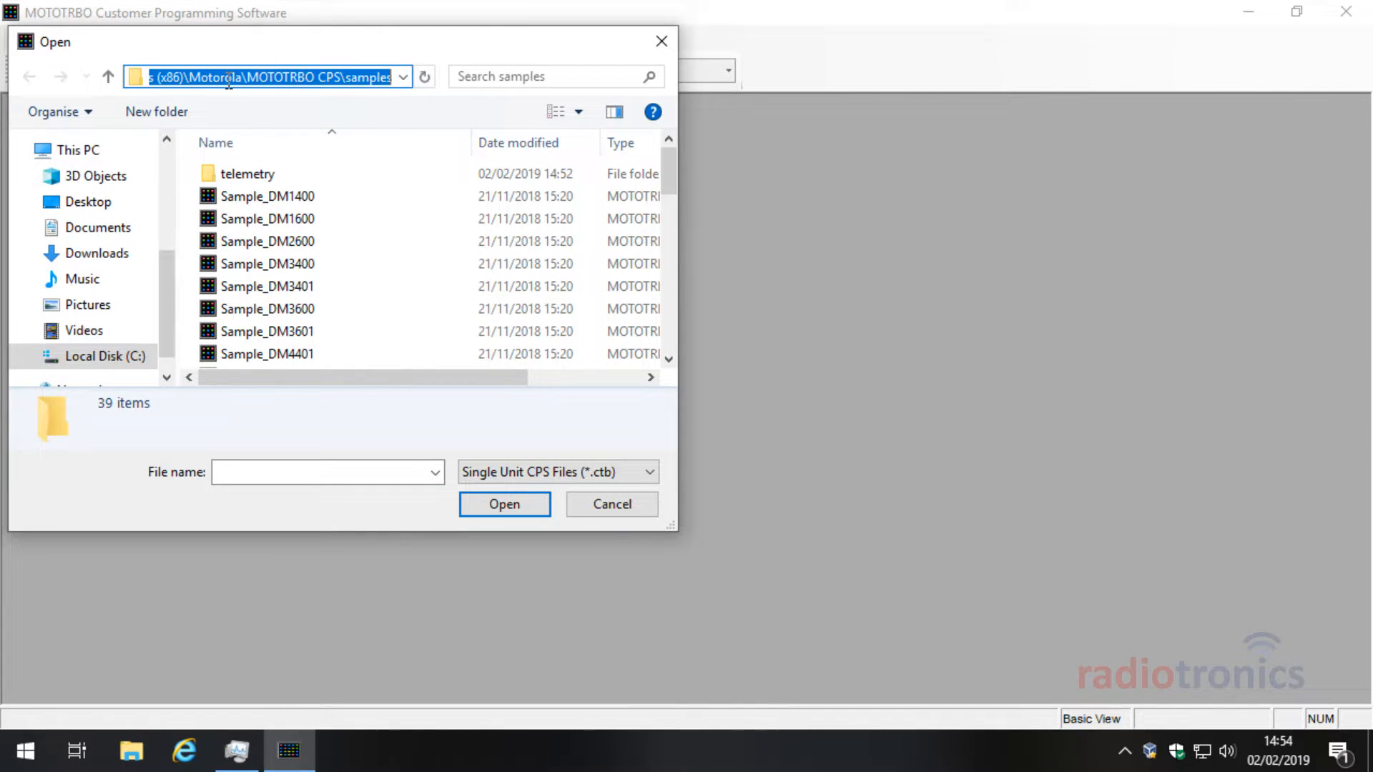
{"action": "left_click_drag", "start_coordinate": [246, 76], "coordinate": [427, 77]}
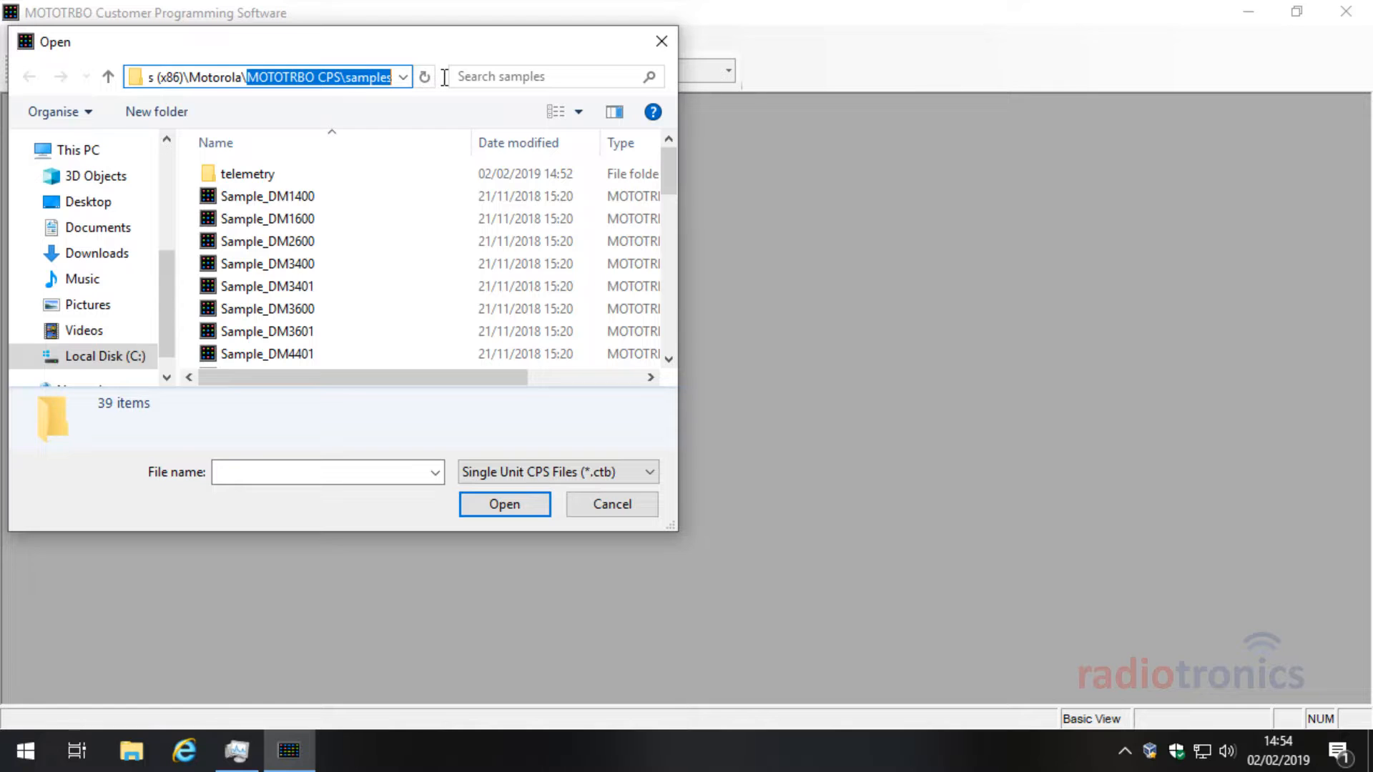
{"action": "left_click", "coordinate": [258, 77]}
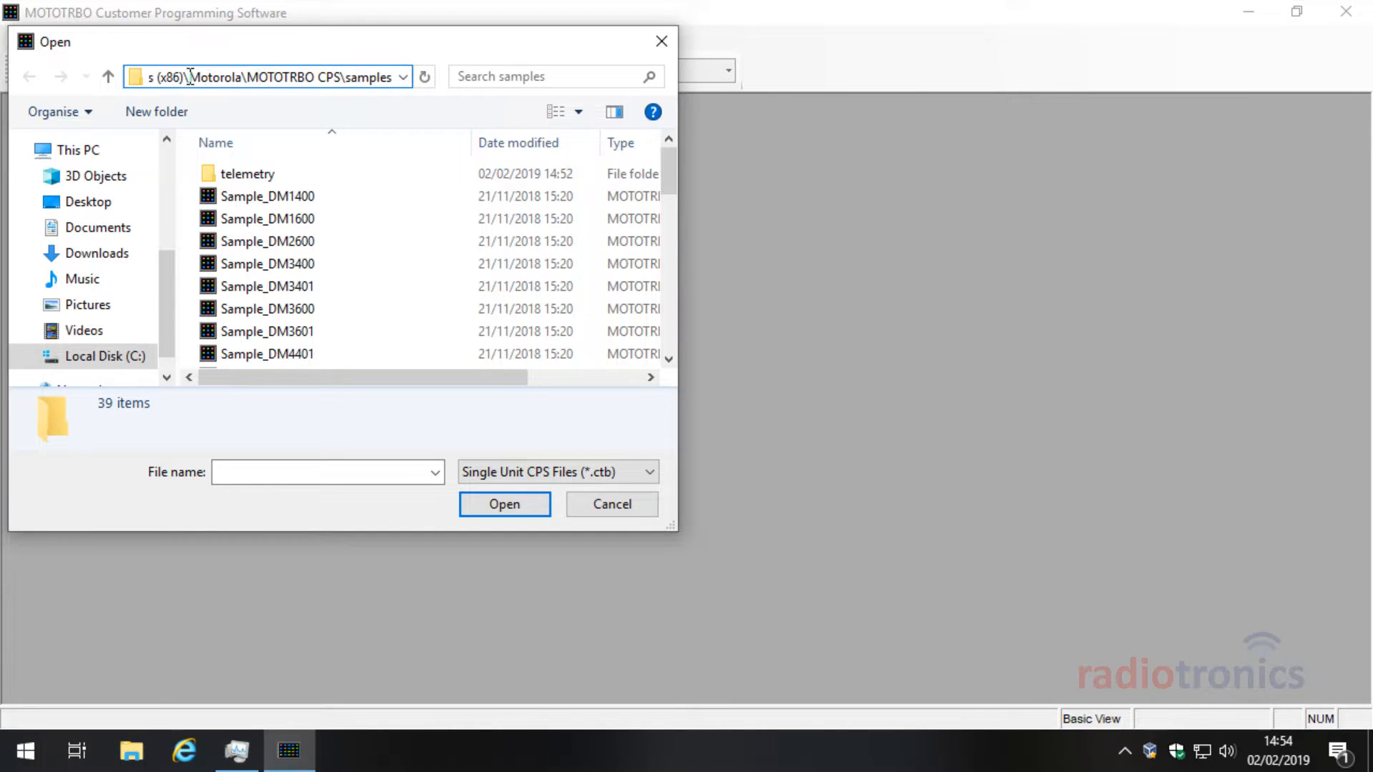
{"action": "left_click_drag", "start_coordinate": [167, 77], "coordinate": [118, 76]}
{"action": "left_click", "coordinate": [189, 76]}
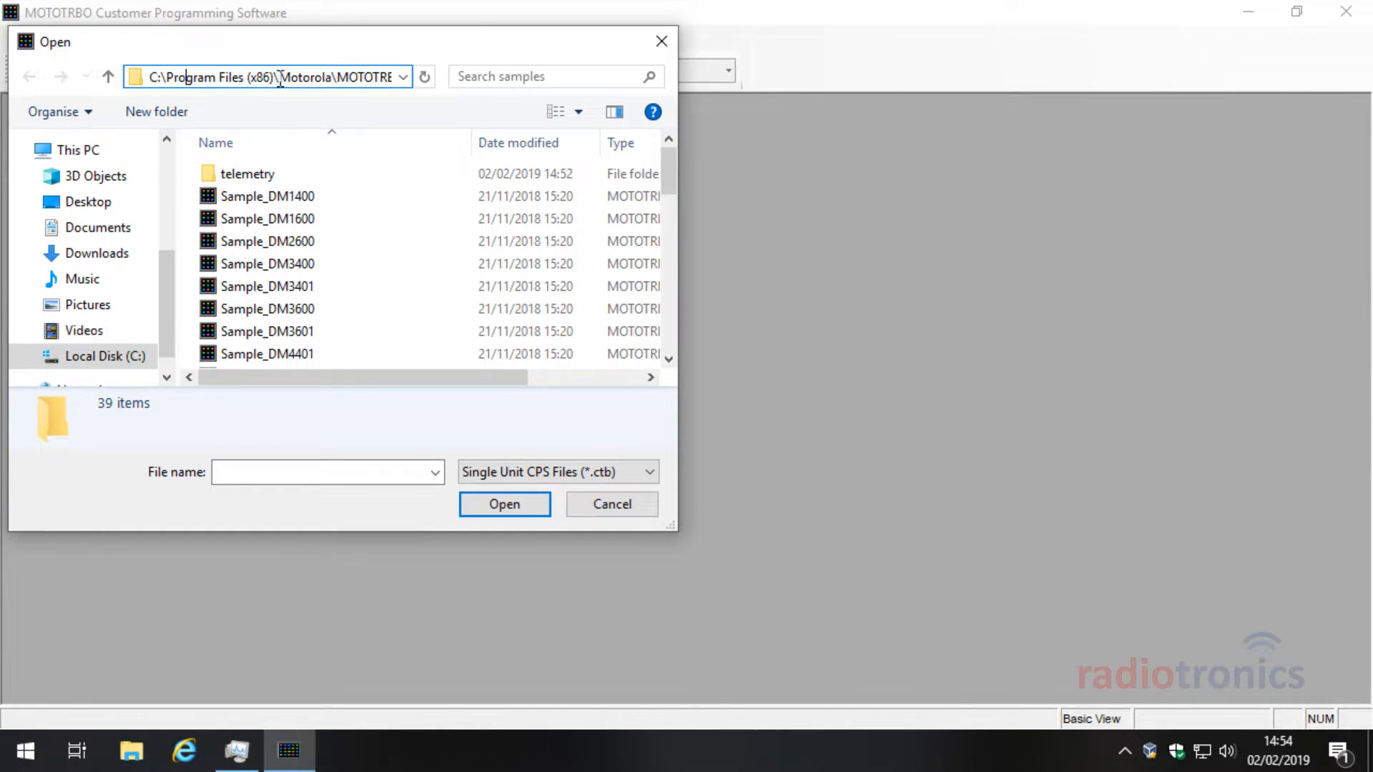
{"action": "left_click_drag", "start_coordinate": [277, 76], "coordinate": [452, 77]}
{"action": "left_click", "coordinate": [268, 77]}
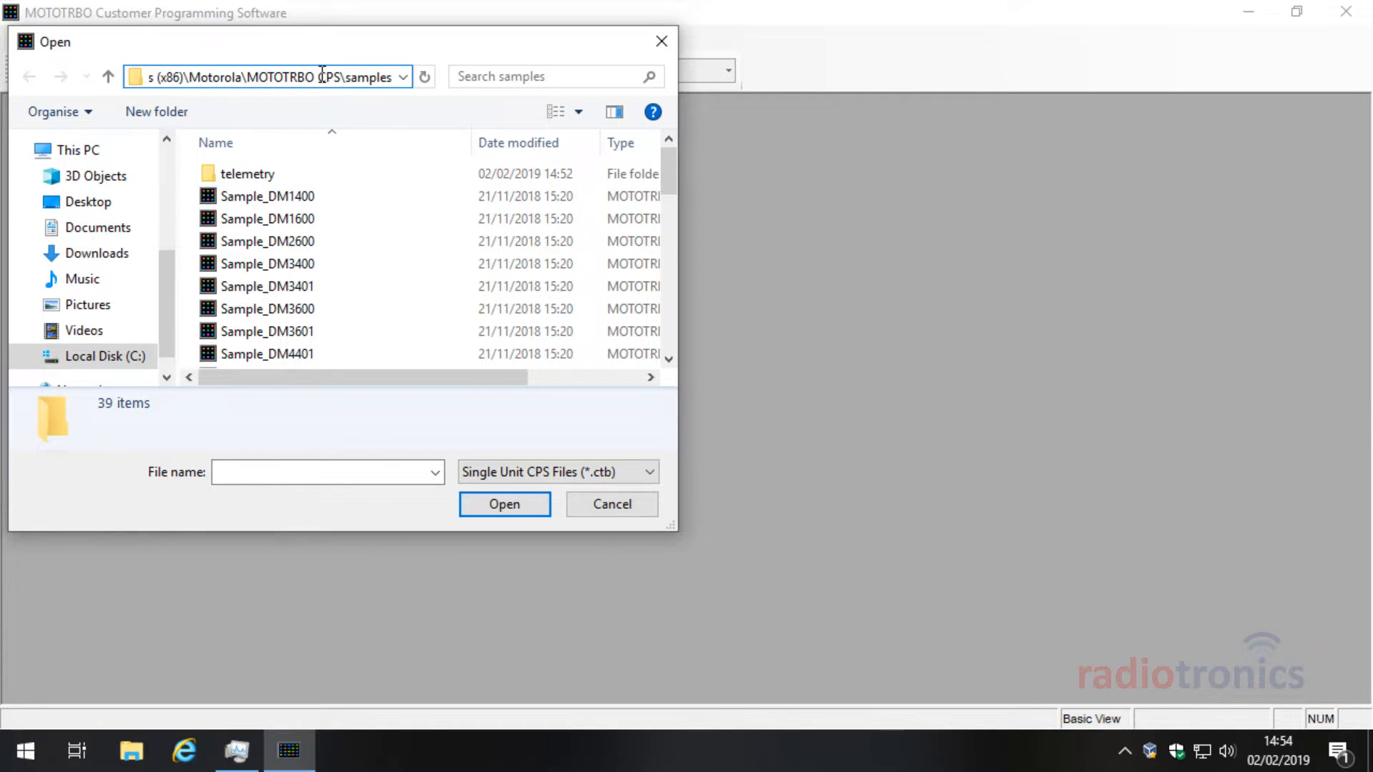
{"action": "left_click_drag", "start_coordinate": [320, 75], "coordinate": [379, 76]}
{"action": "left_click", "coordinate": [353, 76]}
{"action": "left_click_drag", "start_coordinate": [672, 525], "coordinate": [942, 667]}
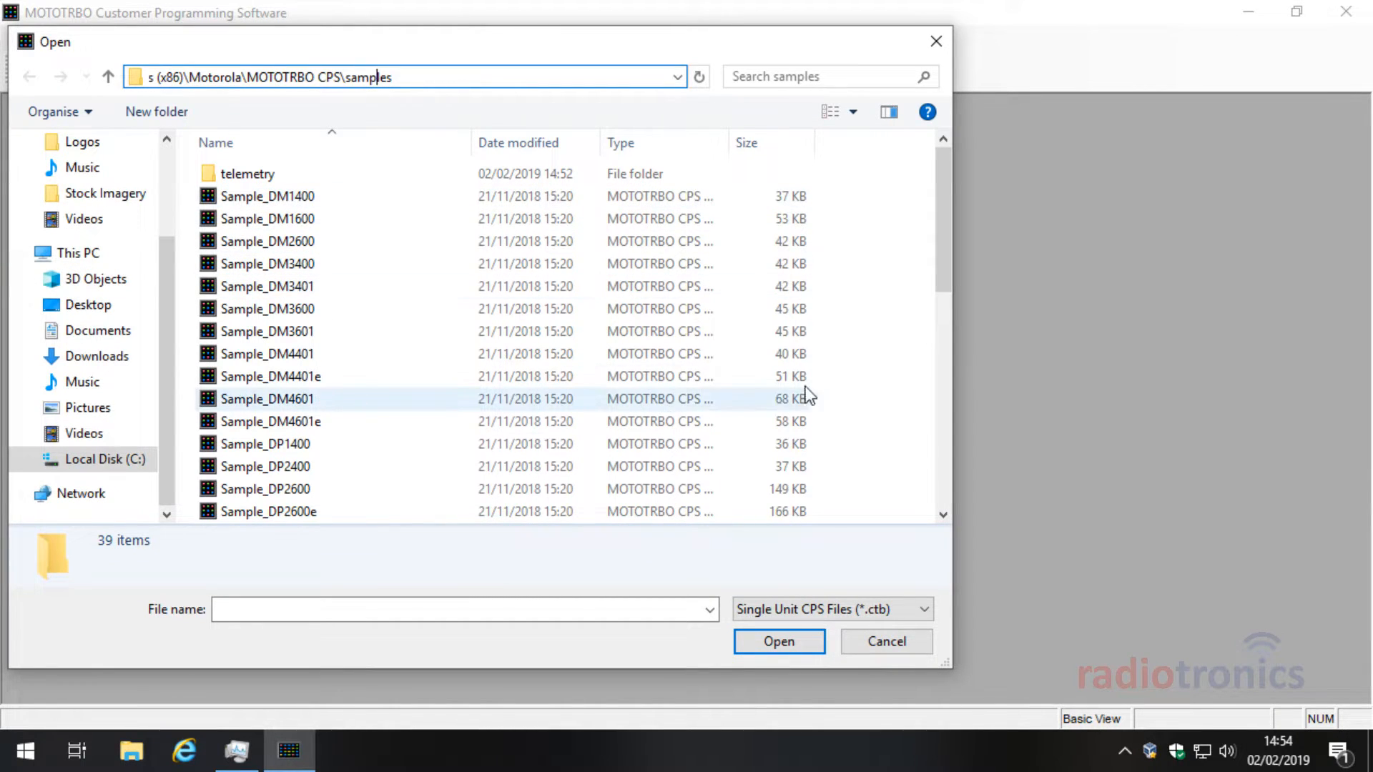
{"action": "left_click_drag", "start_coordinate": [938, 213], "coordinate": [963, 376]}
Step: Open the Sample_DP4801e codeplug, then bring up radiotronics.co.uk in Internet Explorer
{"action": "left_click", "coordinate": [342, 357]}
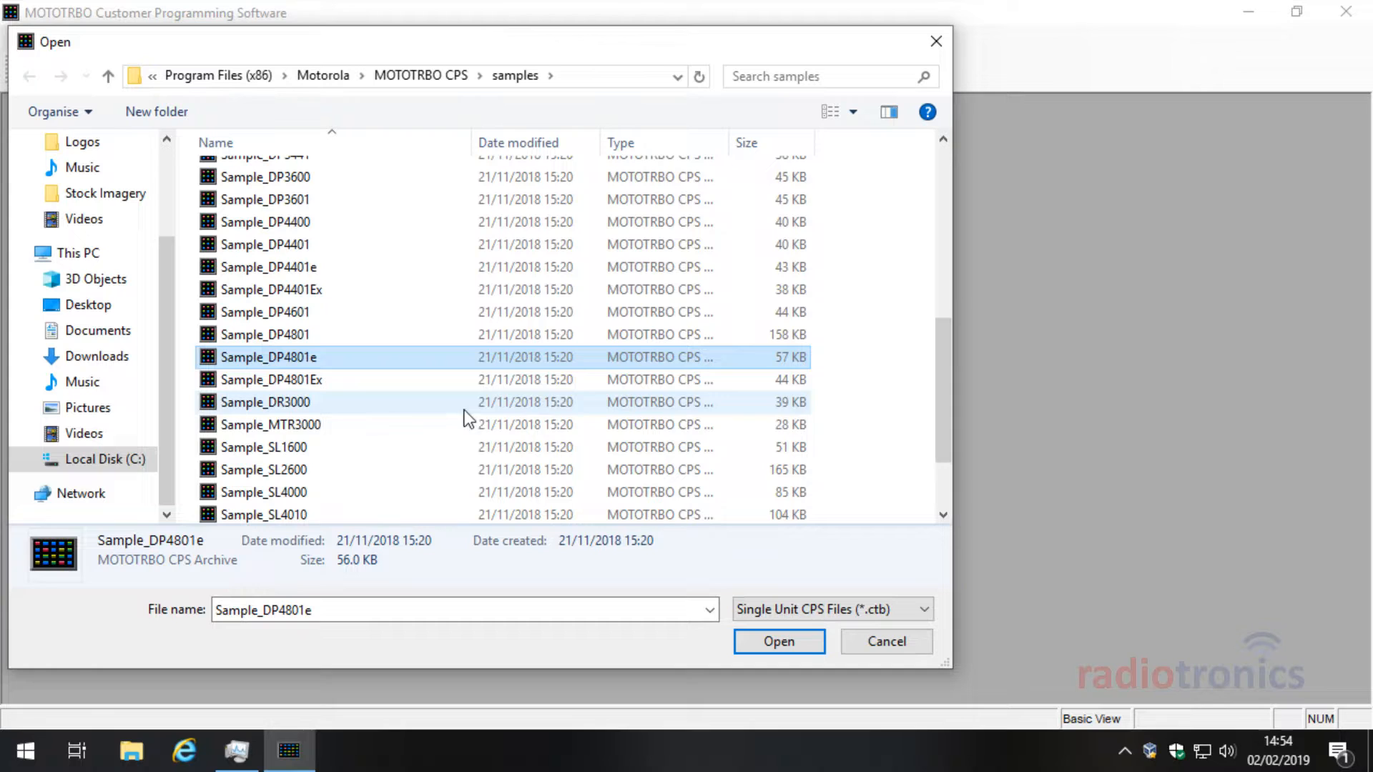
{"action": "left_click", "coordinate": [789, 636]}
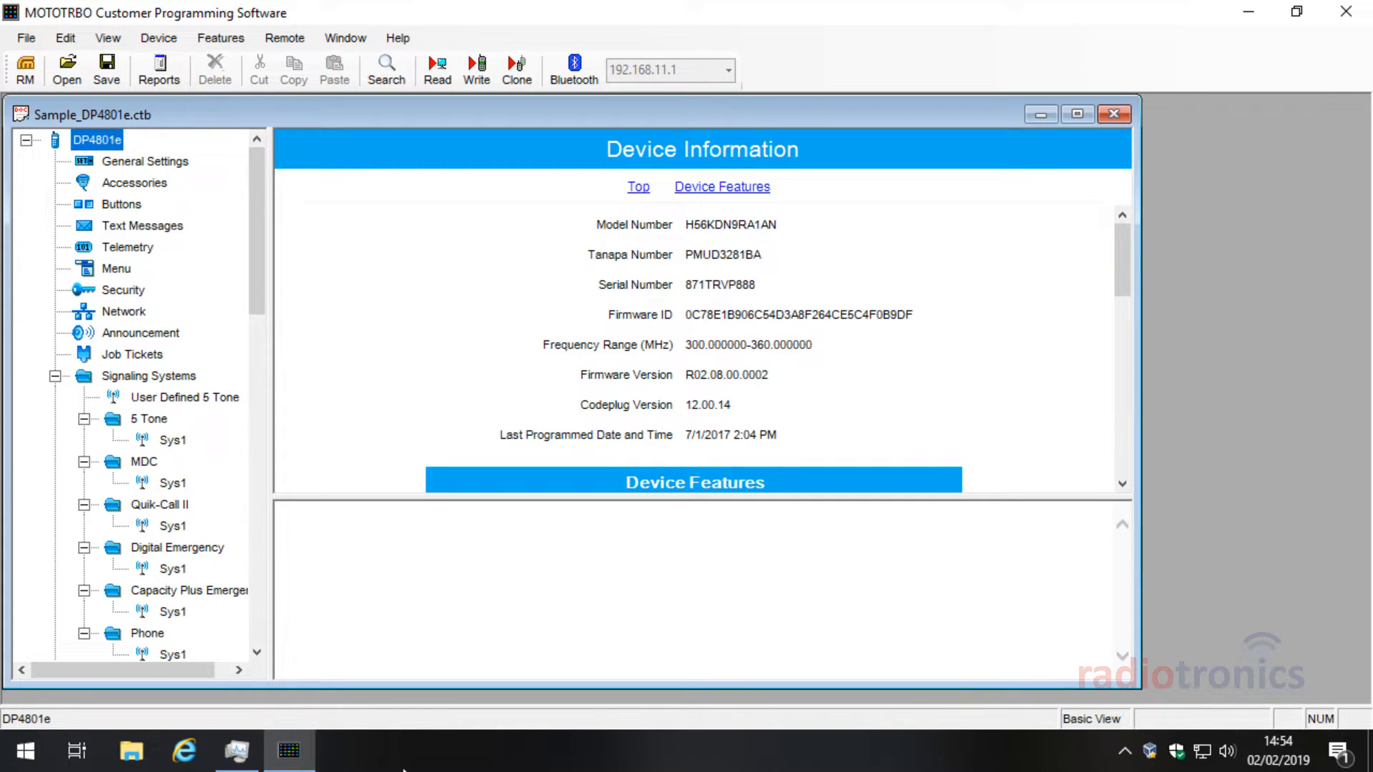
{"action": "left_click", "coordinate": [185, 750]}
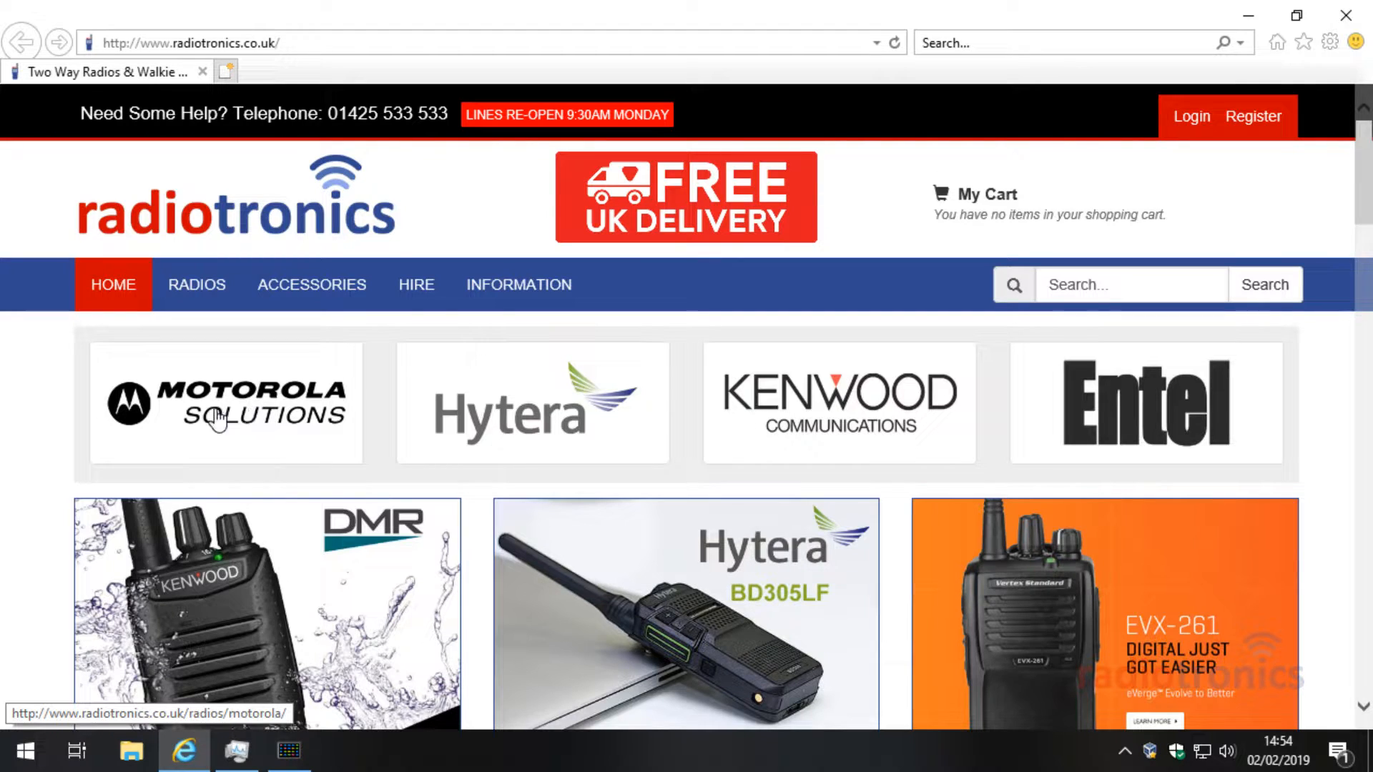
Step: Go from the radios section to the Motorola radios page and scroll to the DP4600e card
{"action": "left_click", "coordinate": [209, 285]}
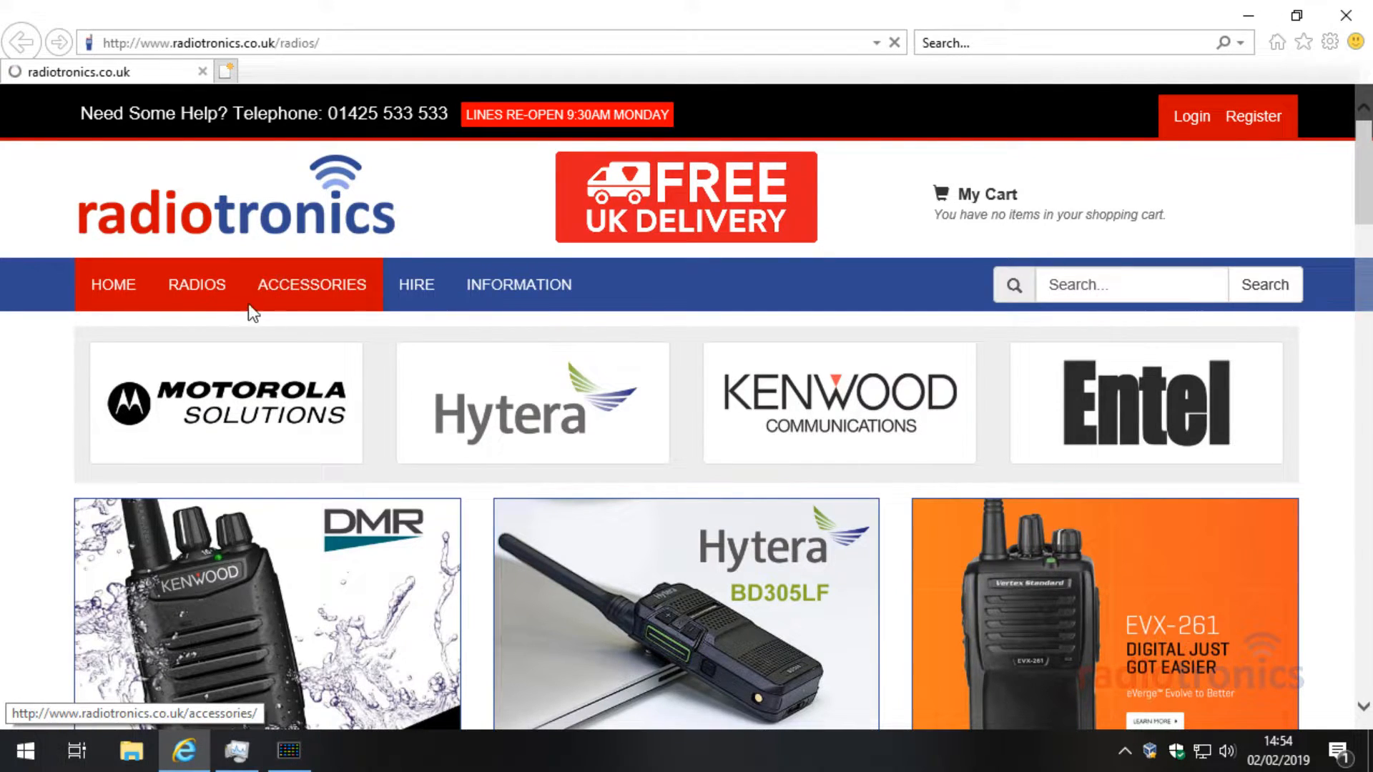
{"action": "scroll", "coordinate": [240, 314], "scroll_direction": "down", "scroll_amount": 5}
{"action": "scroll", "coordinate": [243, 320], "scroll_direction": "down", "scroll_amount": 2}
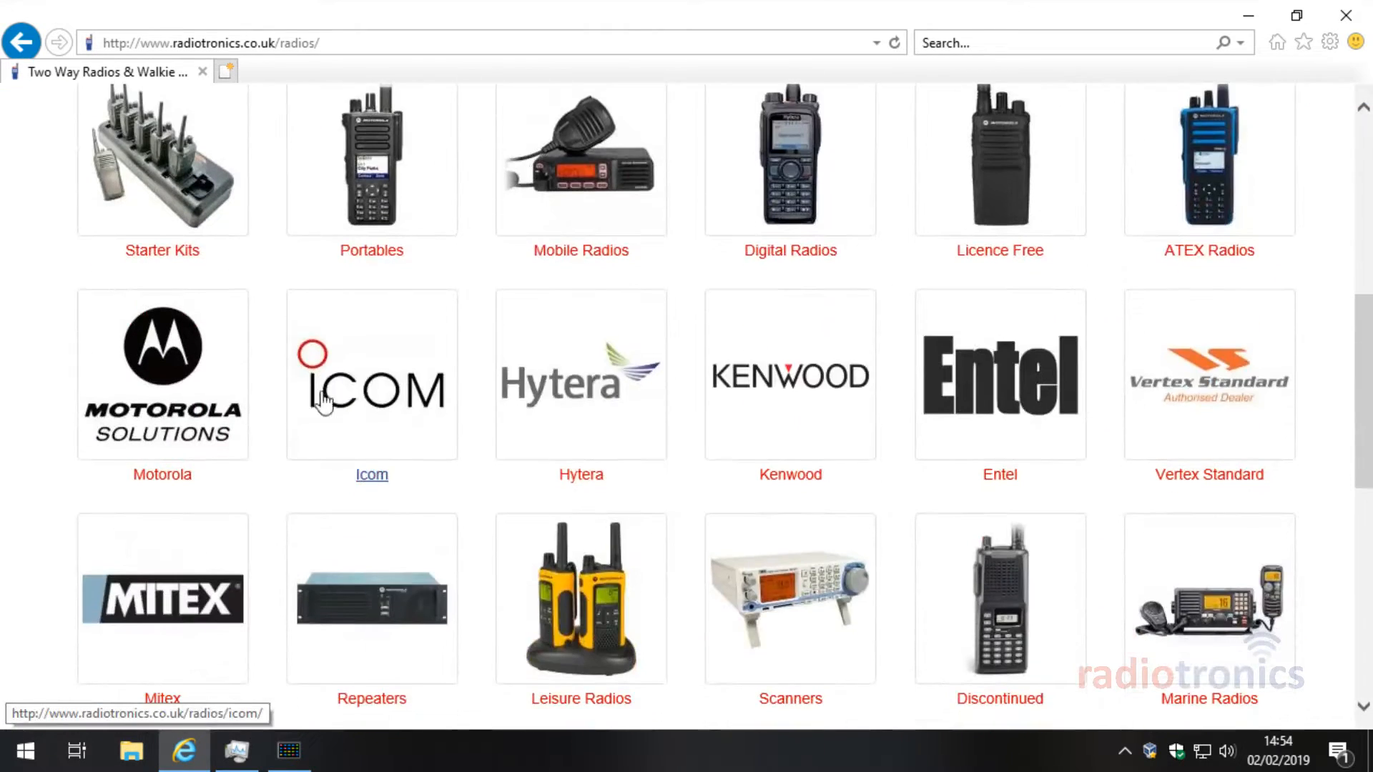
{"action": "left_click", "coordinate": [166, 347]}
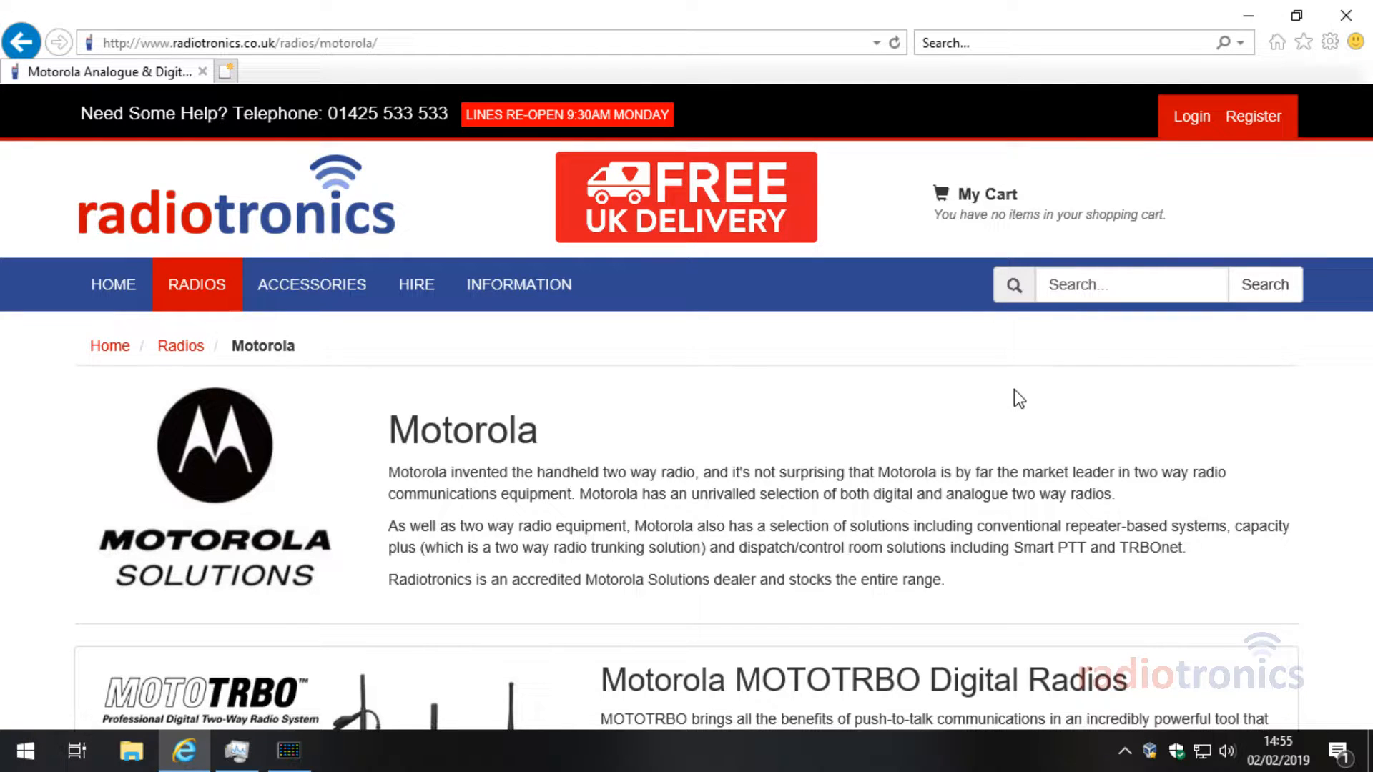
{"action": "scroll", "coordinate": [1284, 423], "scroll_direction": "down", "scroll_amount": 4}
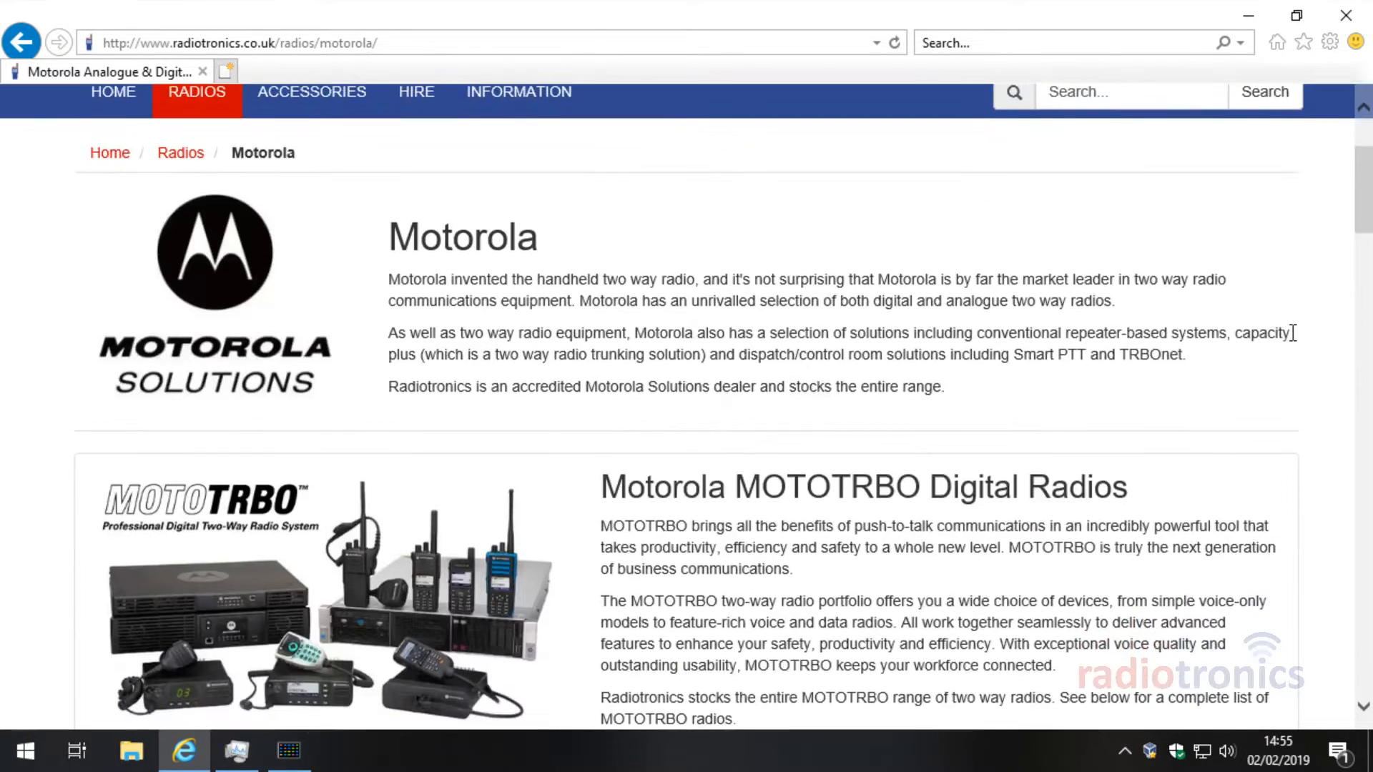
{"action": "scroll", "coordinate": [1295, 344], "scroll_direction": "down", "scroll_amount": 3}
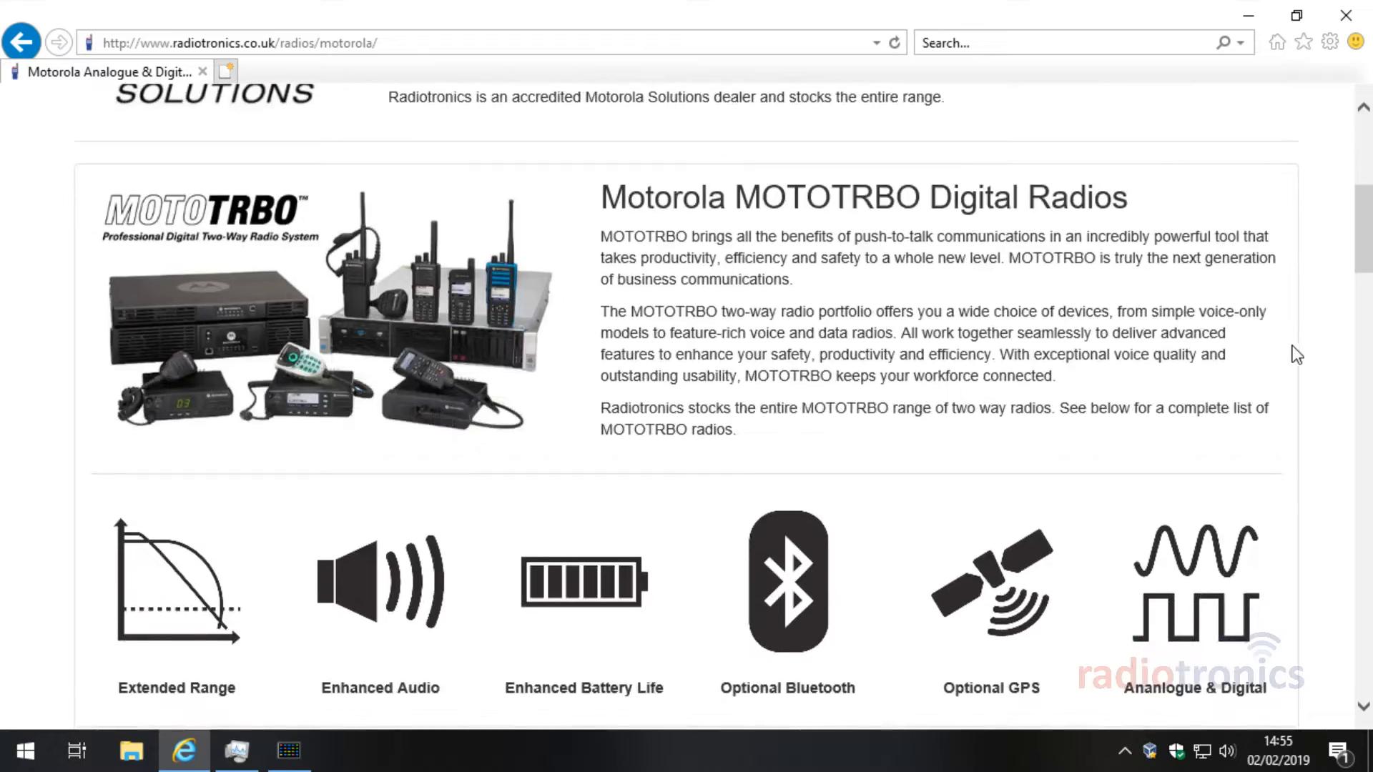
{"action": "scroll", "coordinate": [1309, 357], "scroll_direction": "up", "scroll_amount": 5}
{"action": "scroll", "coordinate": [1315, 361], "scroll_direction": "down", "scroll_amount": 5}
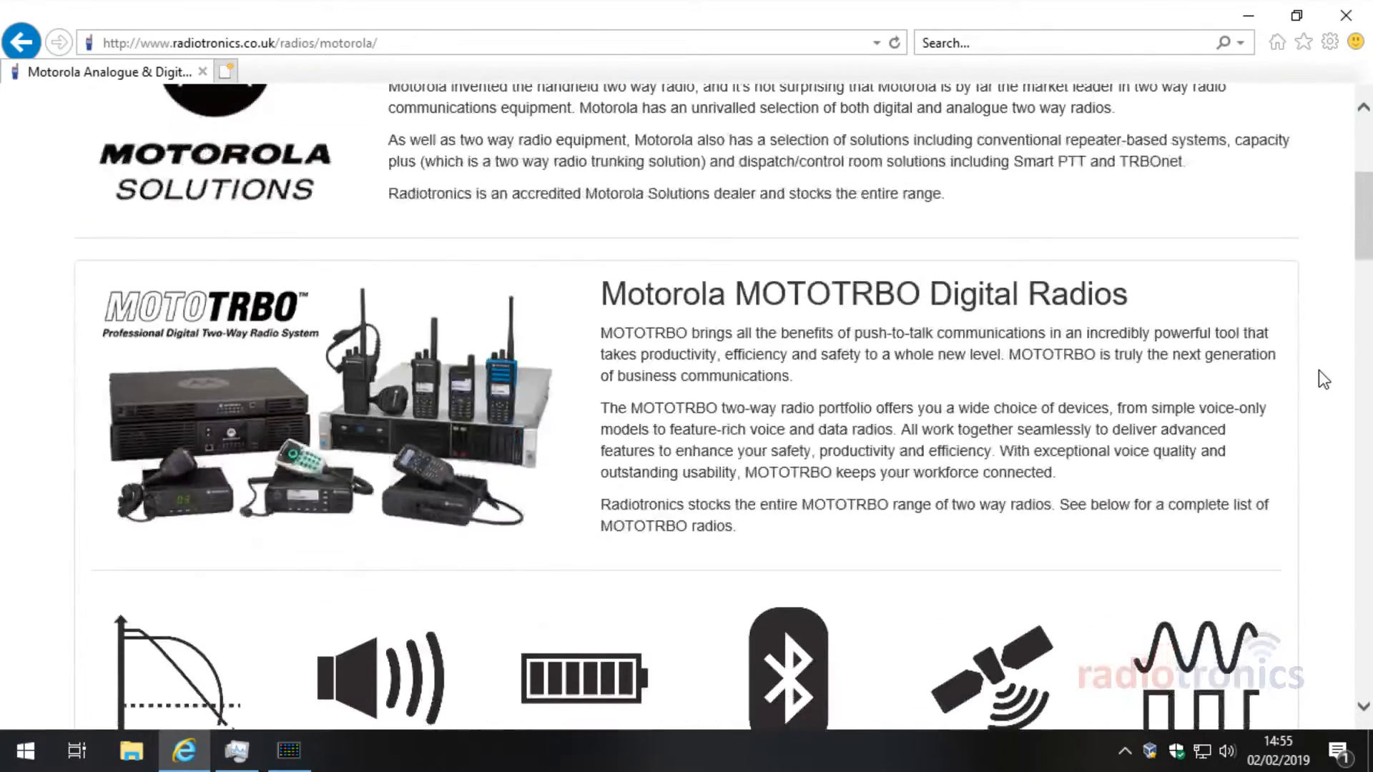
{"action": "scroll", "coordinate": [1325, 383], "scroll_direction": "down", "scroll_amount": 5}
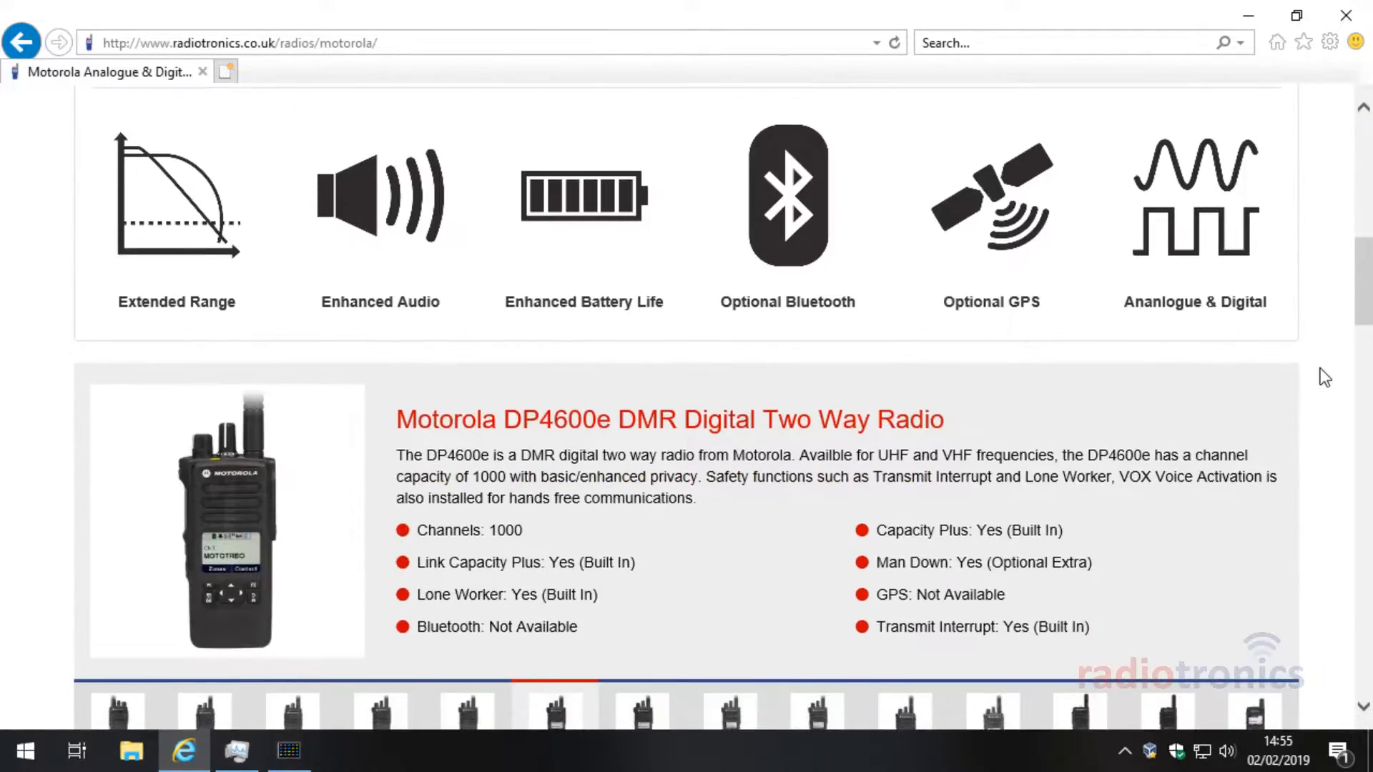
Step: Scroll down to the MOTOTRBO model thumbnails and the note about radios ending in 01
{"action": "scroll", "coordinate": [1325, 377], "scroll_direction": "down", "scroll_amount": 4}
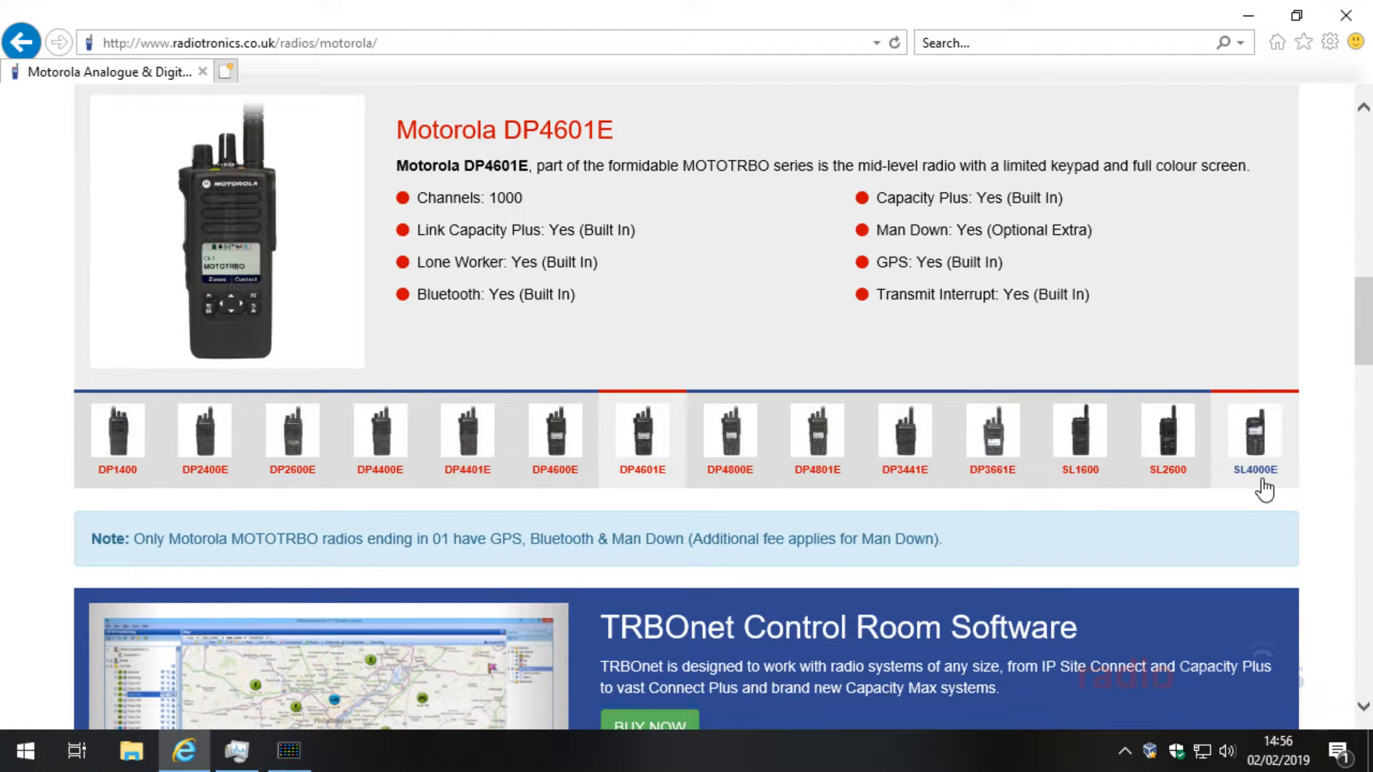
Step: Highlight the note's GPS, Bluetooth and Man Down (additional fee) phrases while reading it
{"action": "left_click_drag", "start_coordinate": [123, 538], "coordinate": [491, 551]}
{"action": "left_click", "coordinate": [443, 526]}
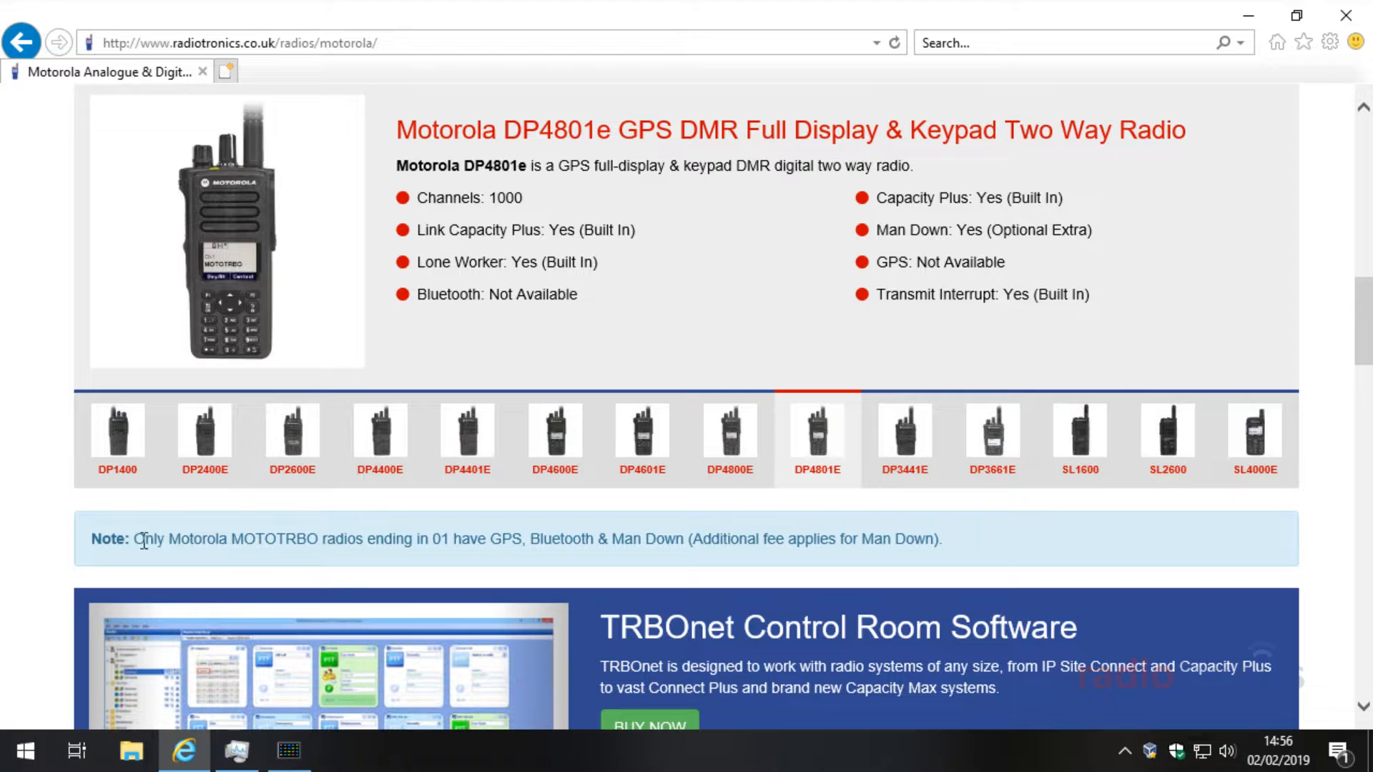
{"action": "left_click_drag", "start_coordinate": [136, 541], "coordinate": [681, 539]}
{"action": "left_click", "coordinate": [371, 541]}
{"action": "left_click", "coordinate": [520, 542]}
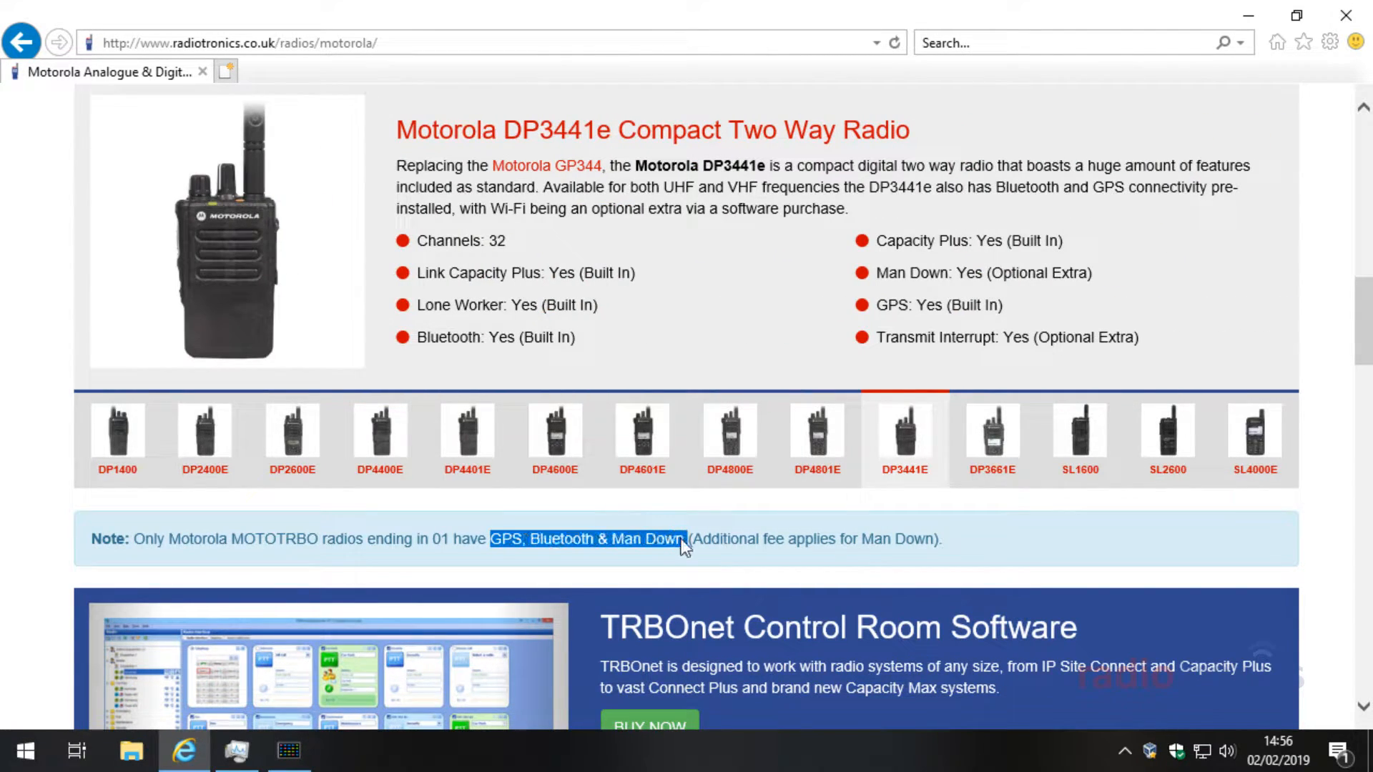
{"action": "left_click", "coordinate": [681, 538]}
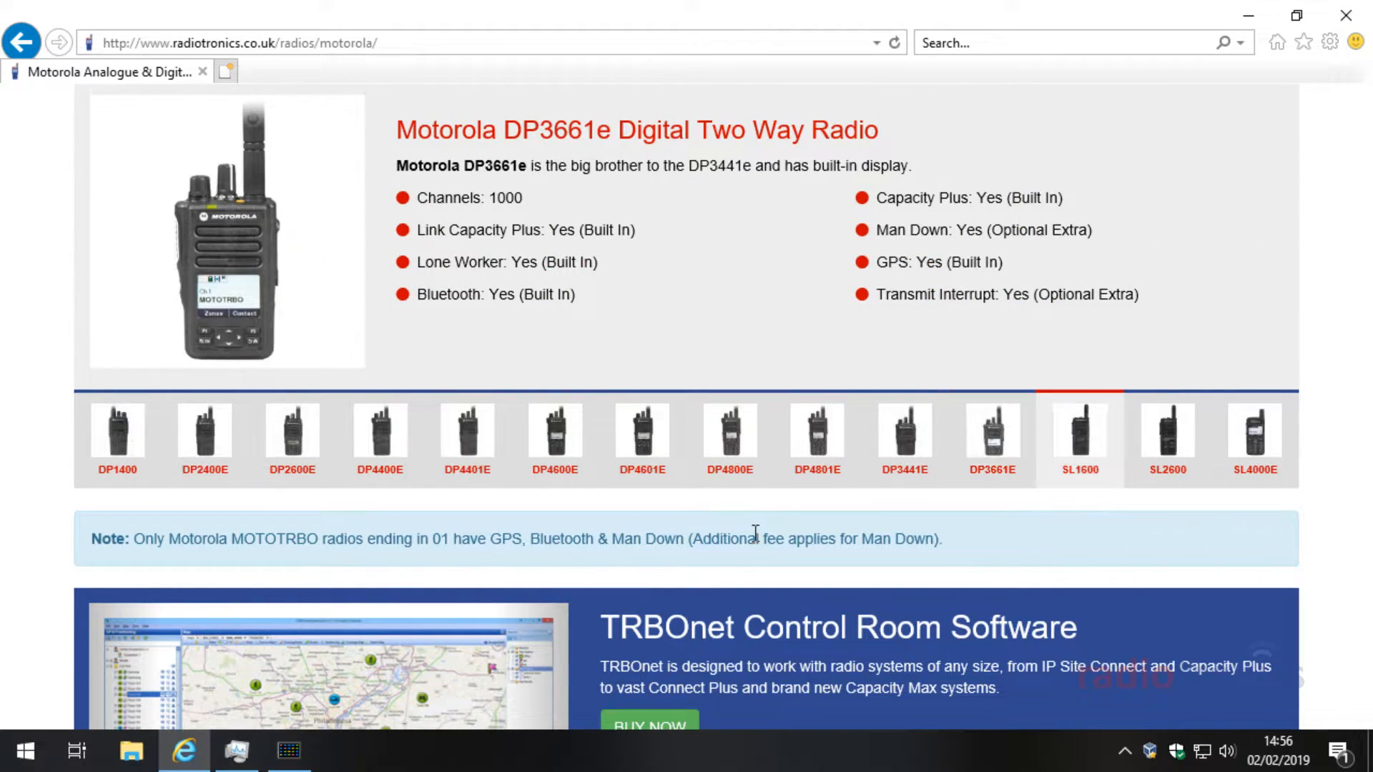
{"action": "left_click_drag", "start_coordinate": [488, 539], "coordinate": [582, 539]}
{"action": "left_click", "coordinate": [582, 538]}
{"action": "left_click_drag", "start_coordinate": [687, 538], "coordinate": [768, 540]}
{"action": "left_click", "coordinate": [495, 535]}
{"action": "left_click", "coordinate": [949, 544]}
{"action": "left_click_drag", "start_coordinate": [949, 545], "coordinate": [648, 552]}
{"action": "double_click", "coordinate": [562, 538]}
{"action": "left_click", "coordinate": [487, 545]}
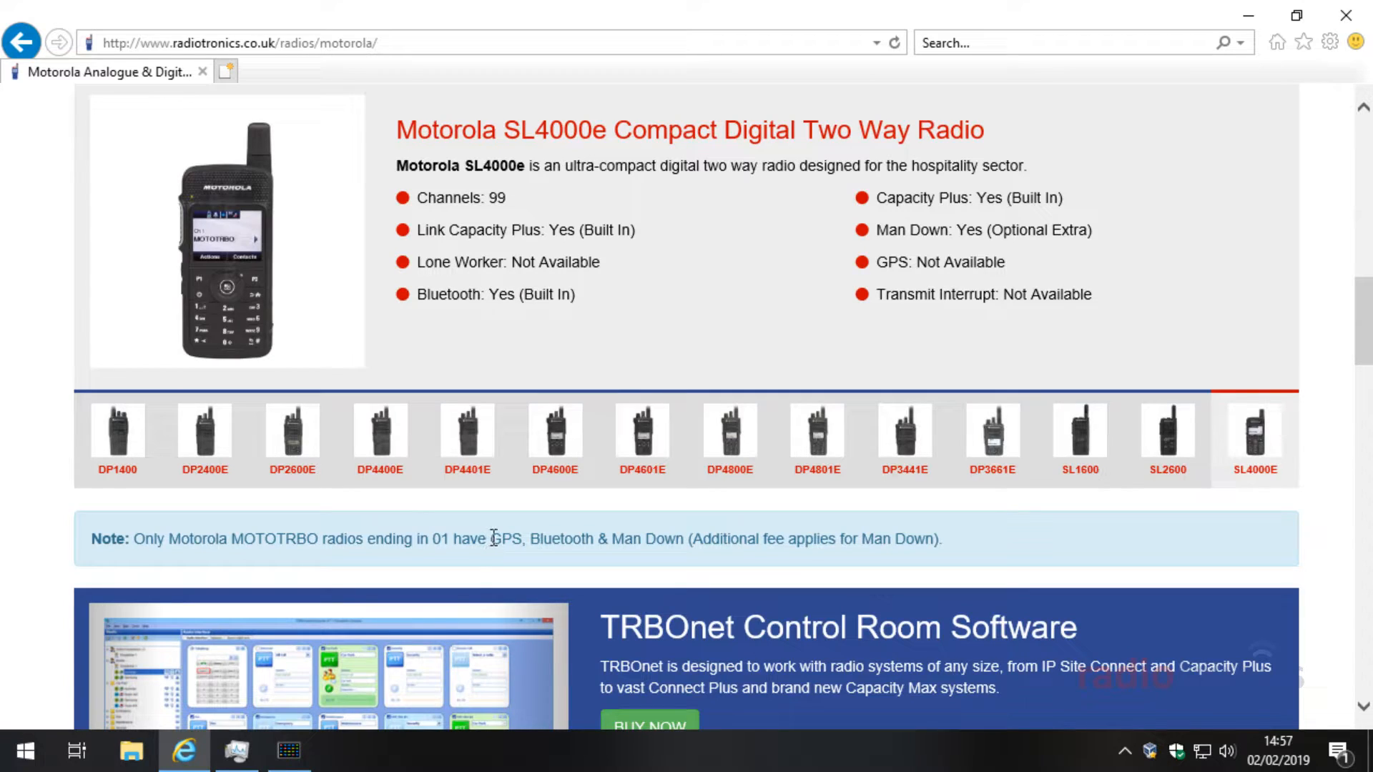
{"action": "left_click_drag", "start_coordinate": [492, 538], "coordinate": [585, 536]}
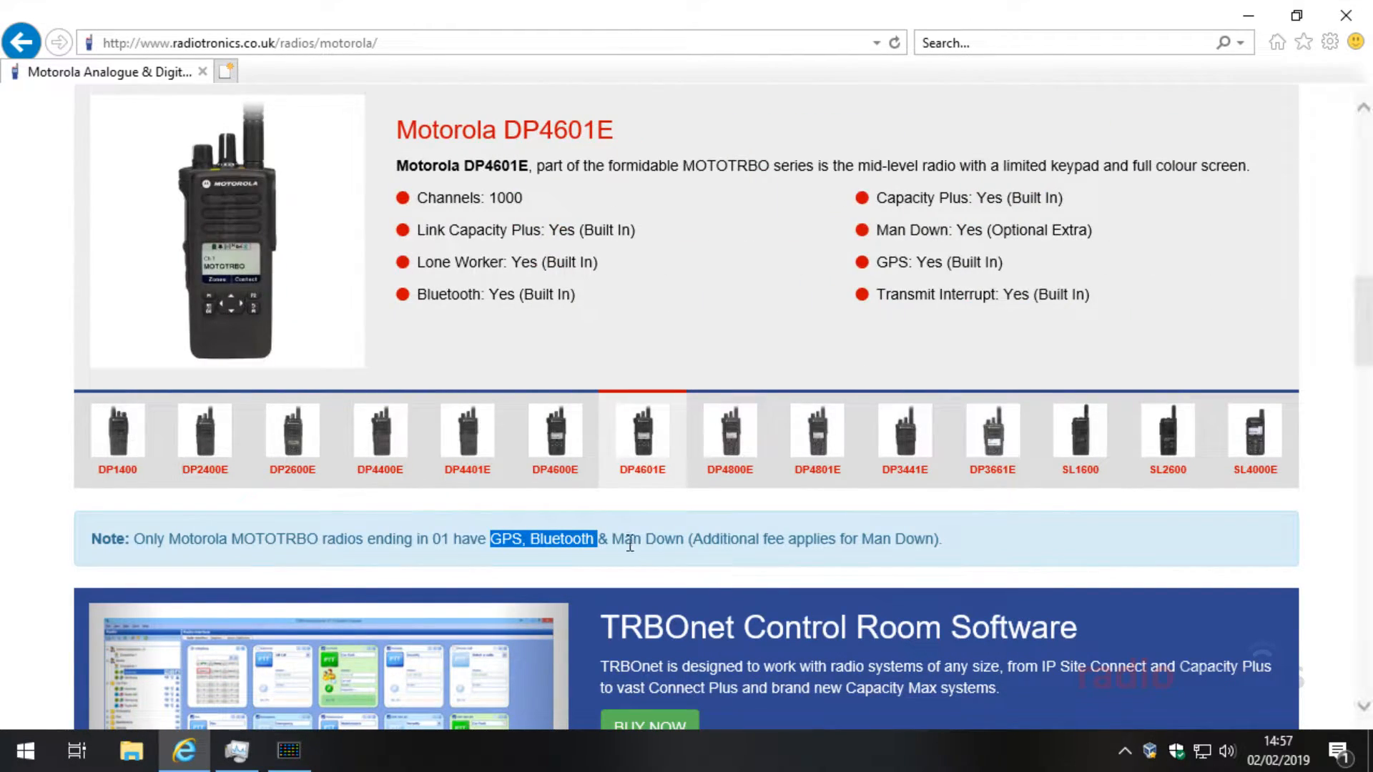
{"action": "left_click_drag", "start_coordinate": [613, 538], "coordinate": [884, 546]}
{"action": "left_click", "coordinate": [881, 540]}
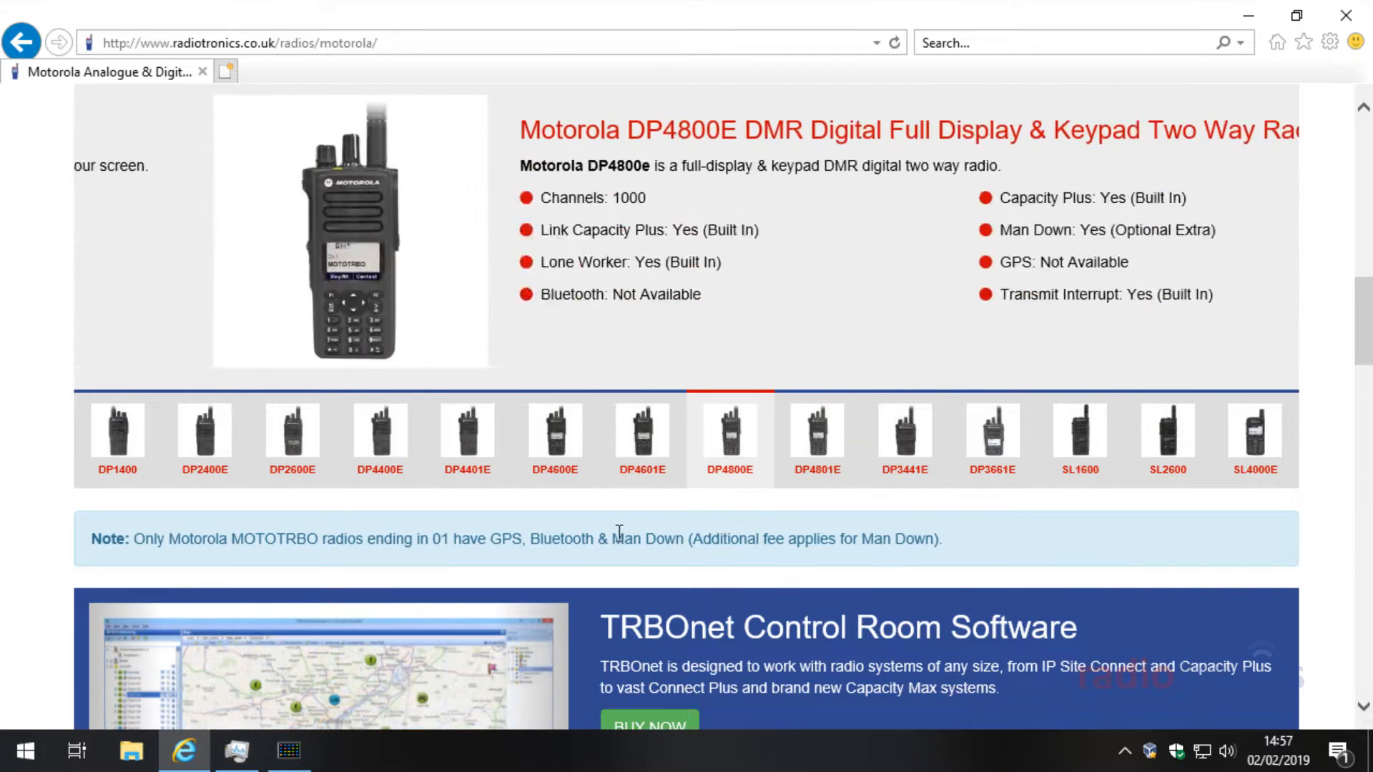
{"action": "left_click_drag", "start_coordinate": [612, 537], "coordinate": [688, 538]}
{"action": "left_click", "coordinate": [723, 532]}
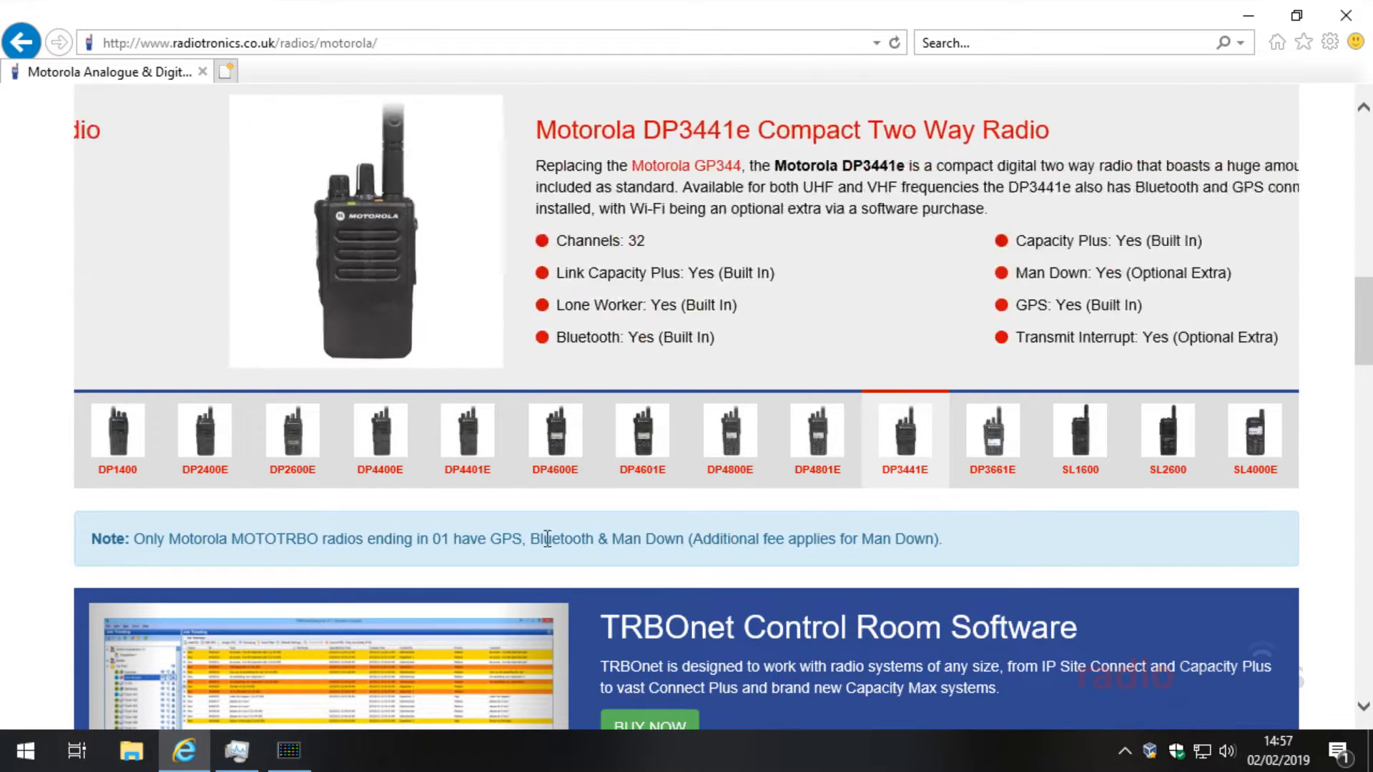
{"action": "double_click", "coordinate": [495, 537]}
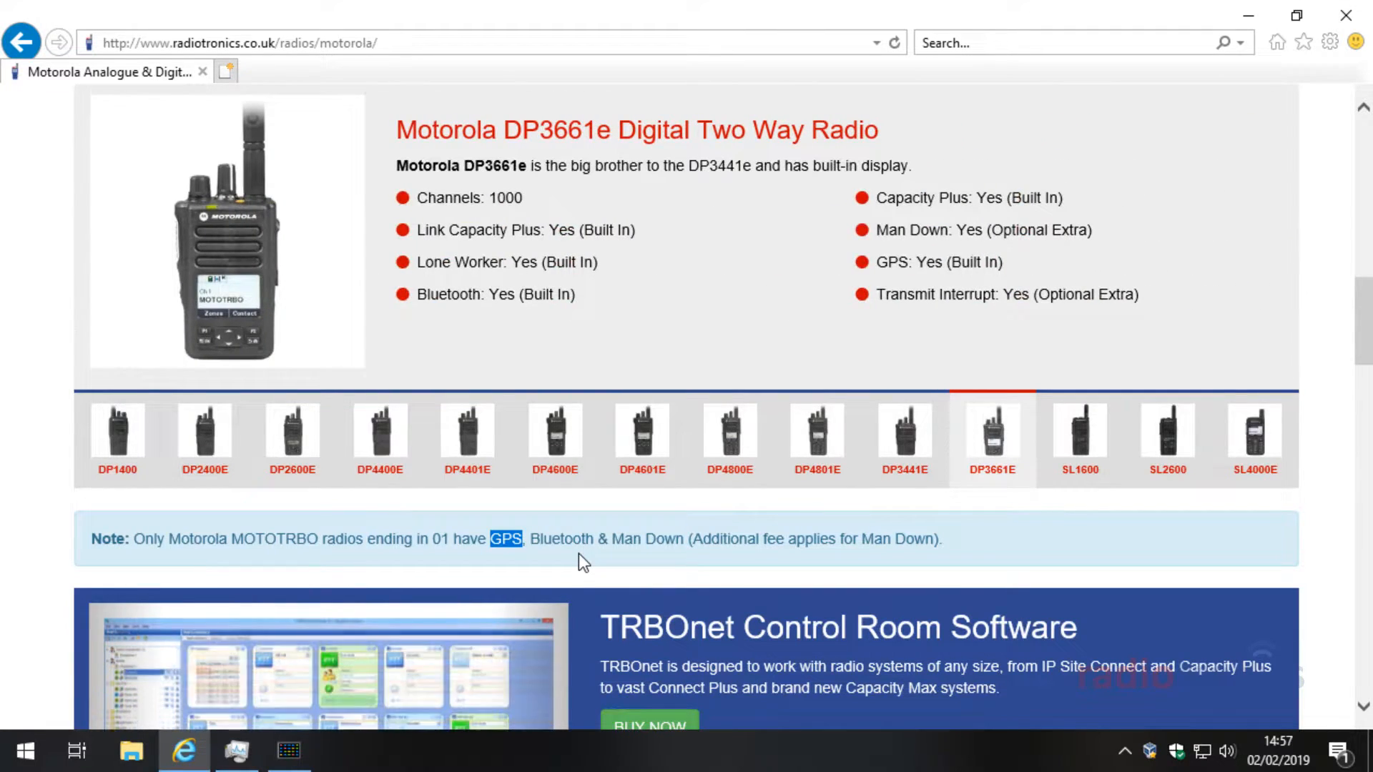
Step: Advance the TRBOnet slider to the GPS Location Screen and highlight the Control Room Software heading
{"action": "scroll", "coordinate": [578, 554], "scroll_direction": "down", "scroll_amount": 4}
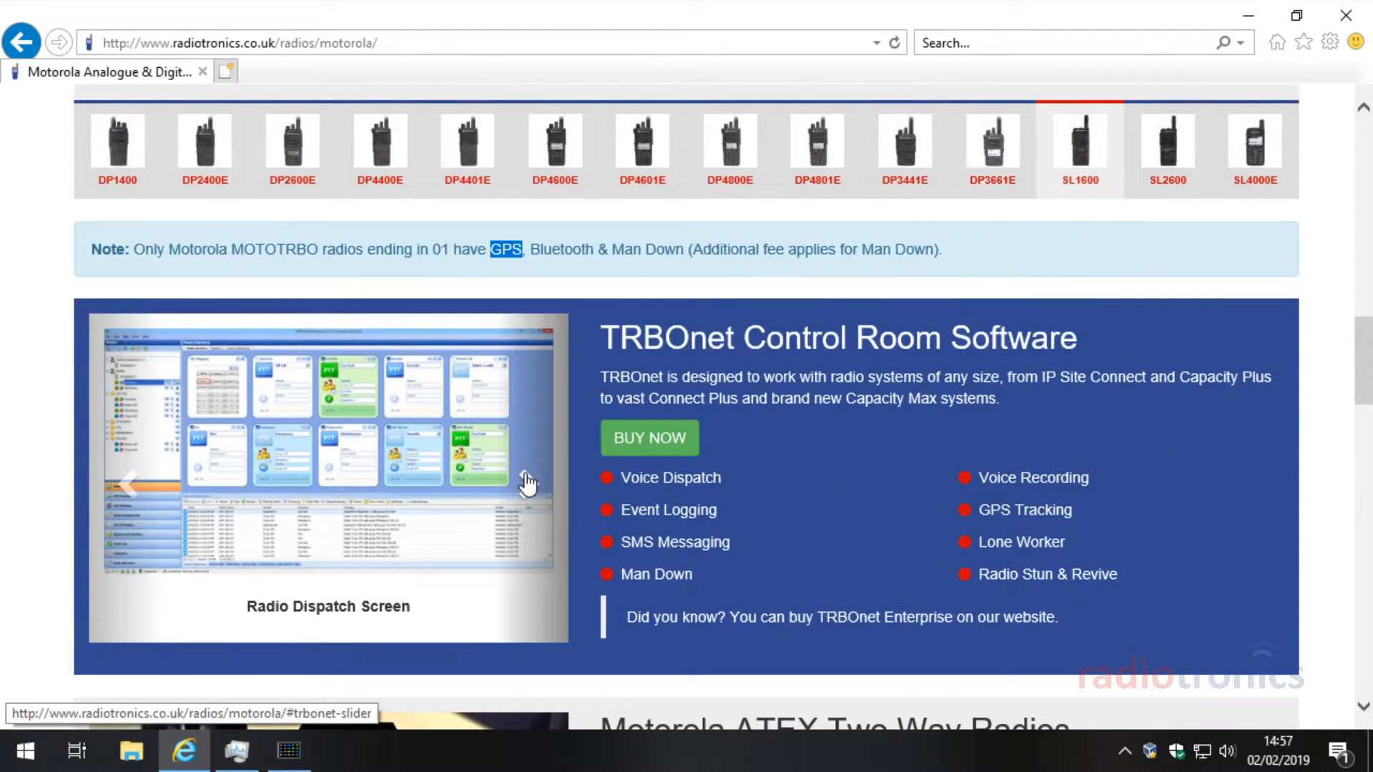
{"action": "left_click", "coordinate": [527, 483]}
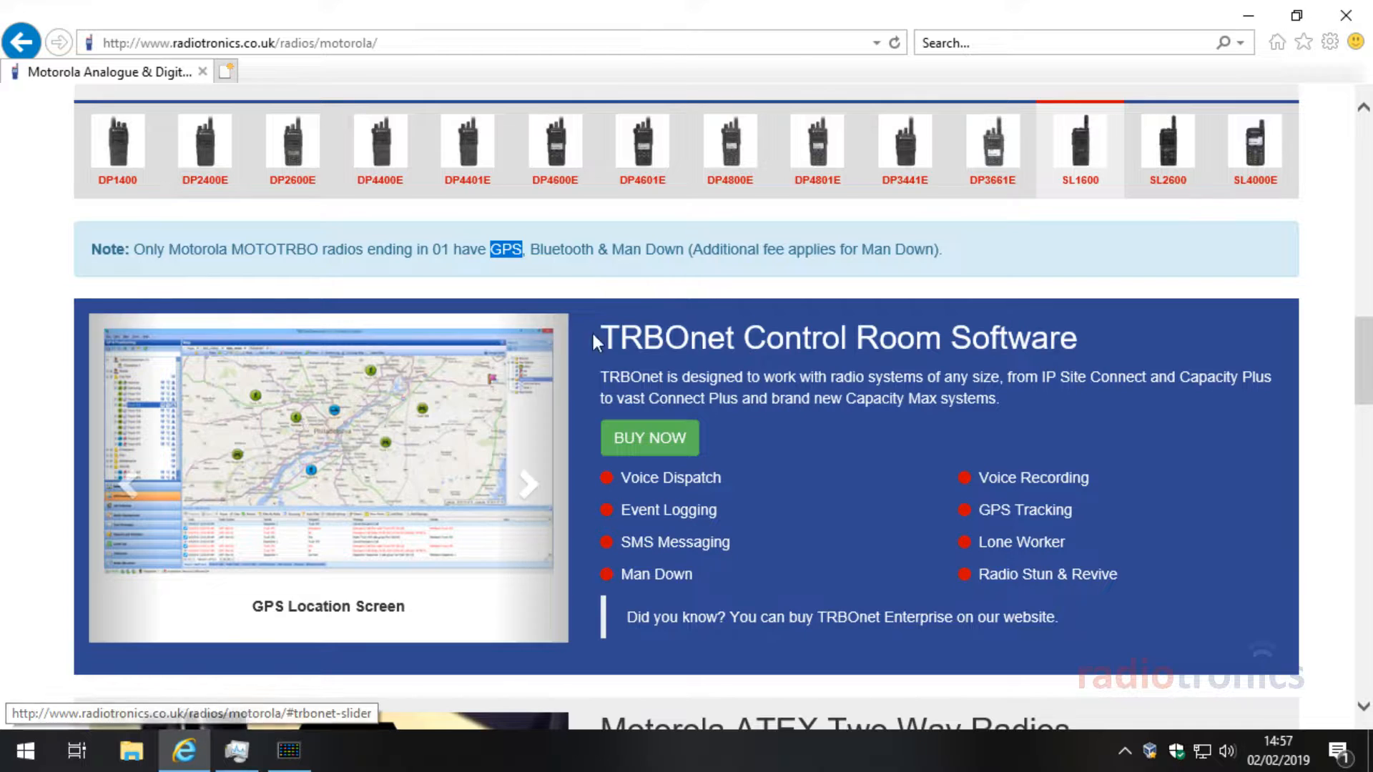
{"action": "left_click_drag", "start_coordinate": [615, 337], "coordinate": [827, 339]}
{"action": "left_click", "coordinate": [828, 339]}
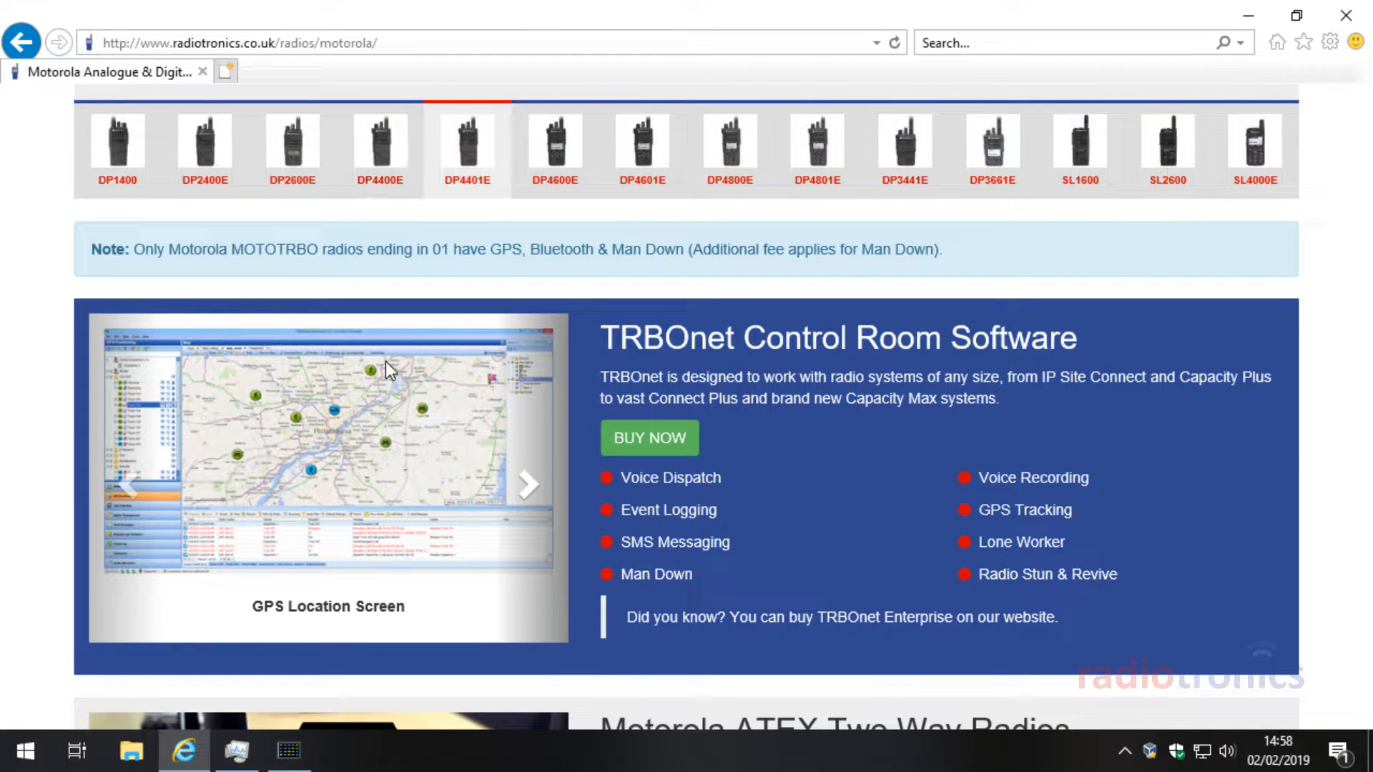
Step: Re-highlight GPS and Bluetooth in the note, then scroll back to the top of the page
{"action": "scroll", "coordinate": [532, 564], "scroll_direction": "up", "scroll_amount": 1}
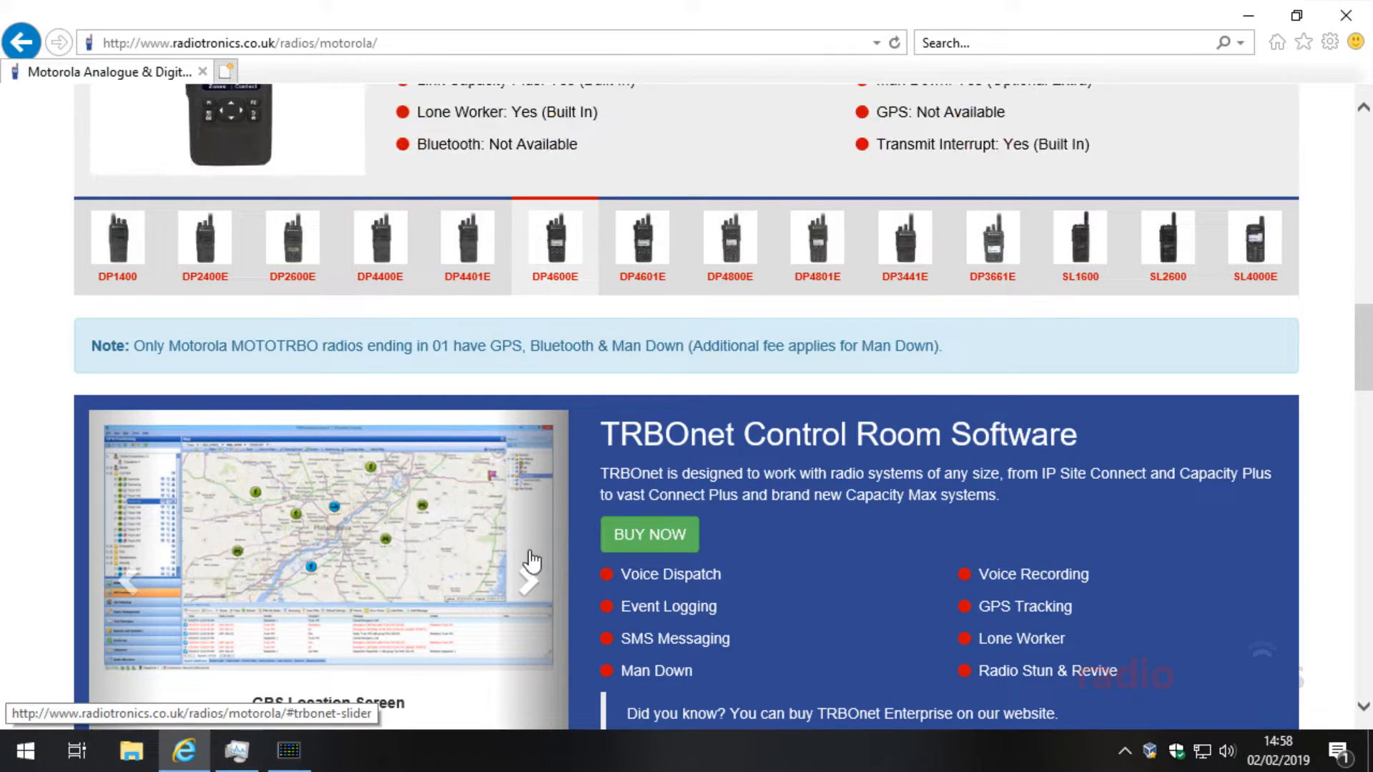
{"action": "double_click", "coordinate": [493, 346]}
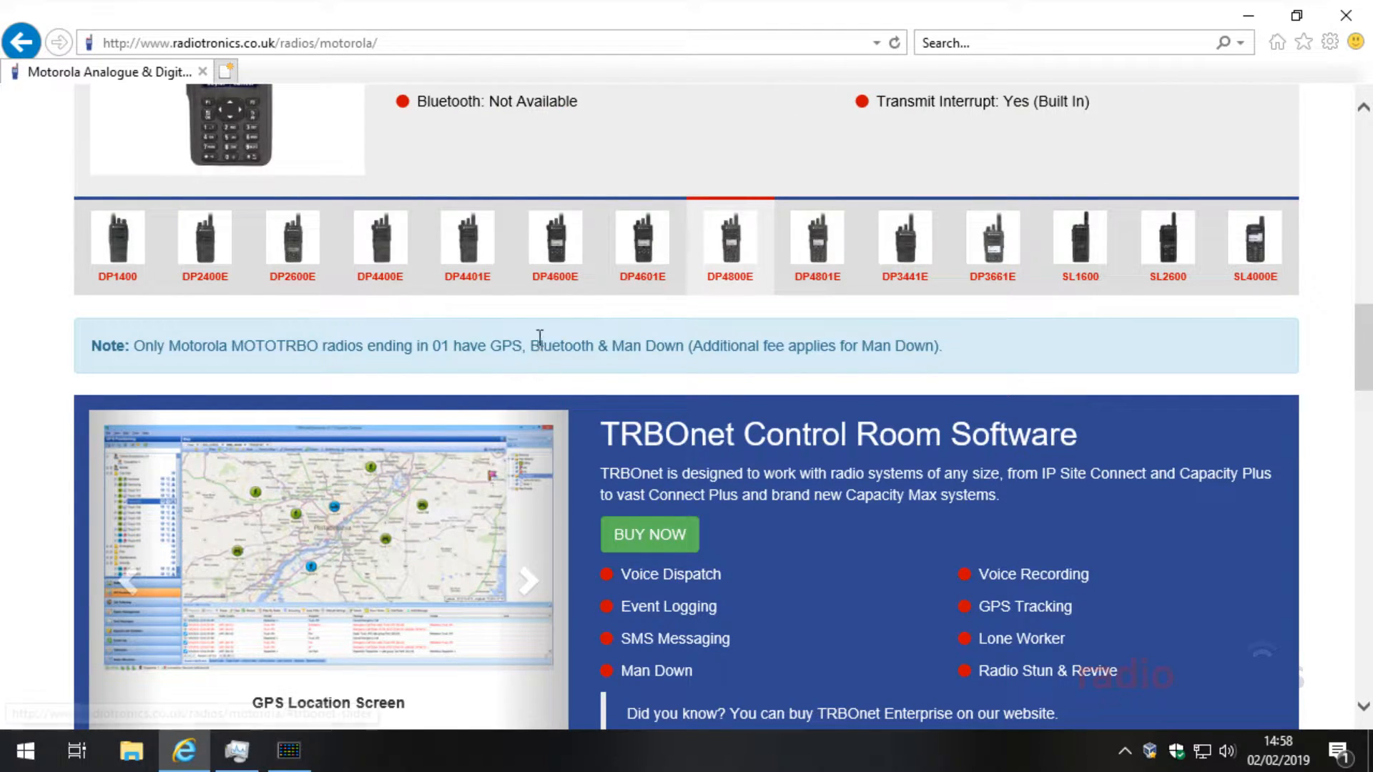
{"action": "mouse_move", "coordinate": [532, 348]}
{"action": "left_mouse_down"}
{"action": "mouse_move", "coordinate": [591, 347]}
{"action": "mouse_move", "coordinate": [550, 348]}
{"action": "left_mouse_up"}
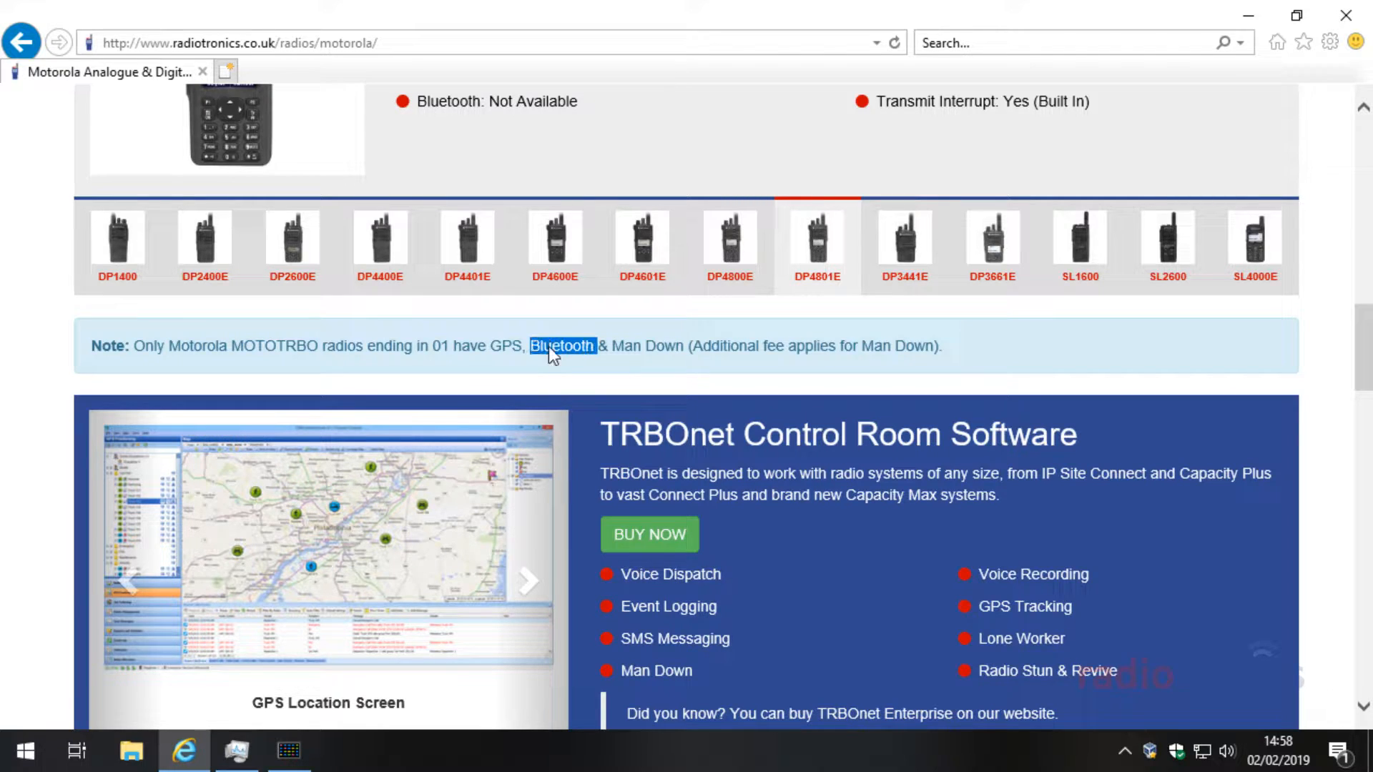
{"action": "left_click", "coordinate": [537, 348]}
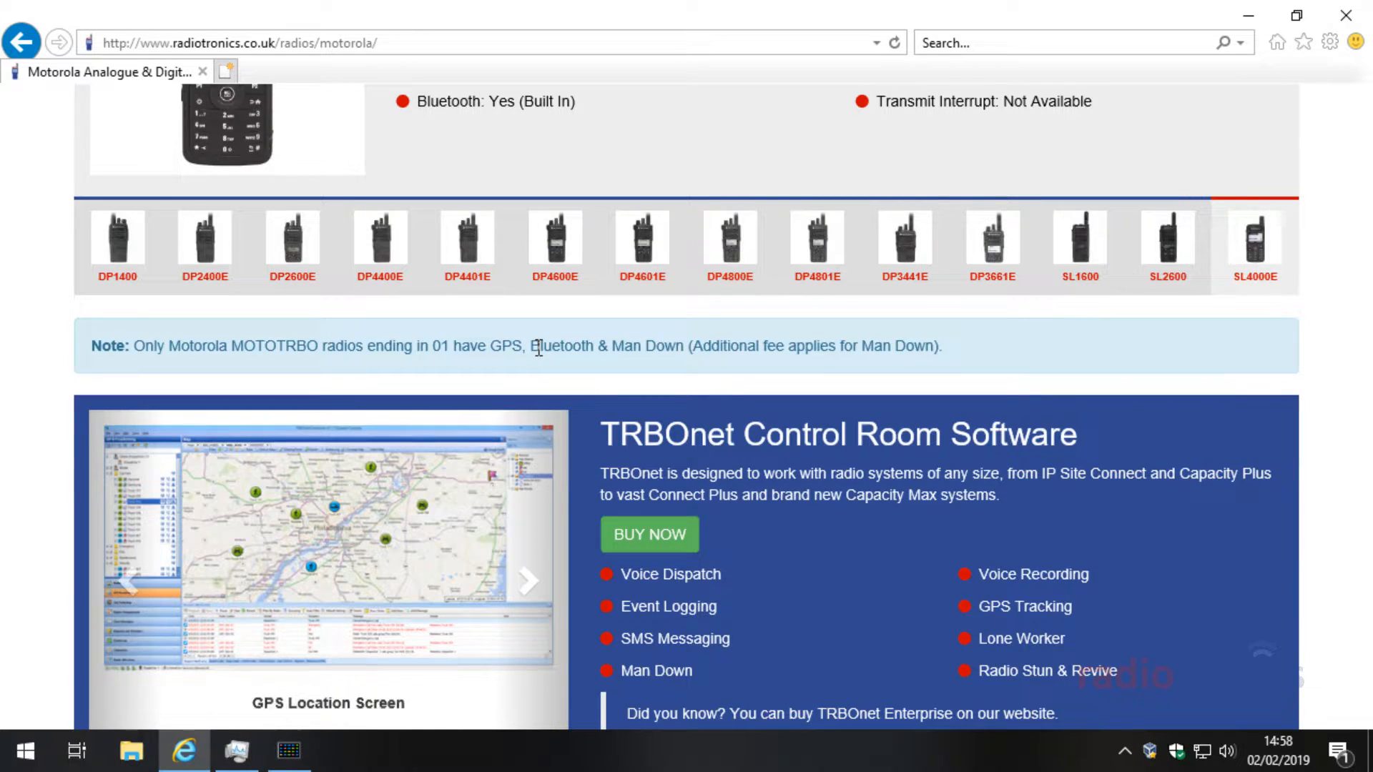
{"action": "scroll", "coordinate": [538, 349], "scroll_direction": "up", "scroll_amount": 4}
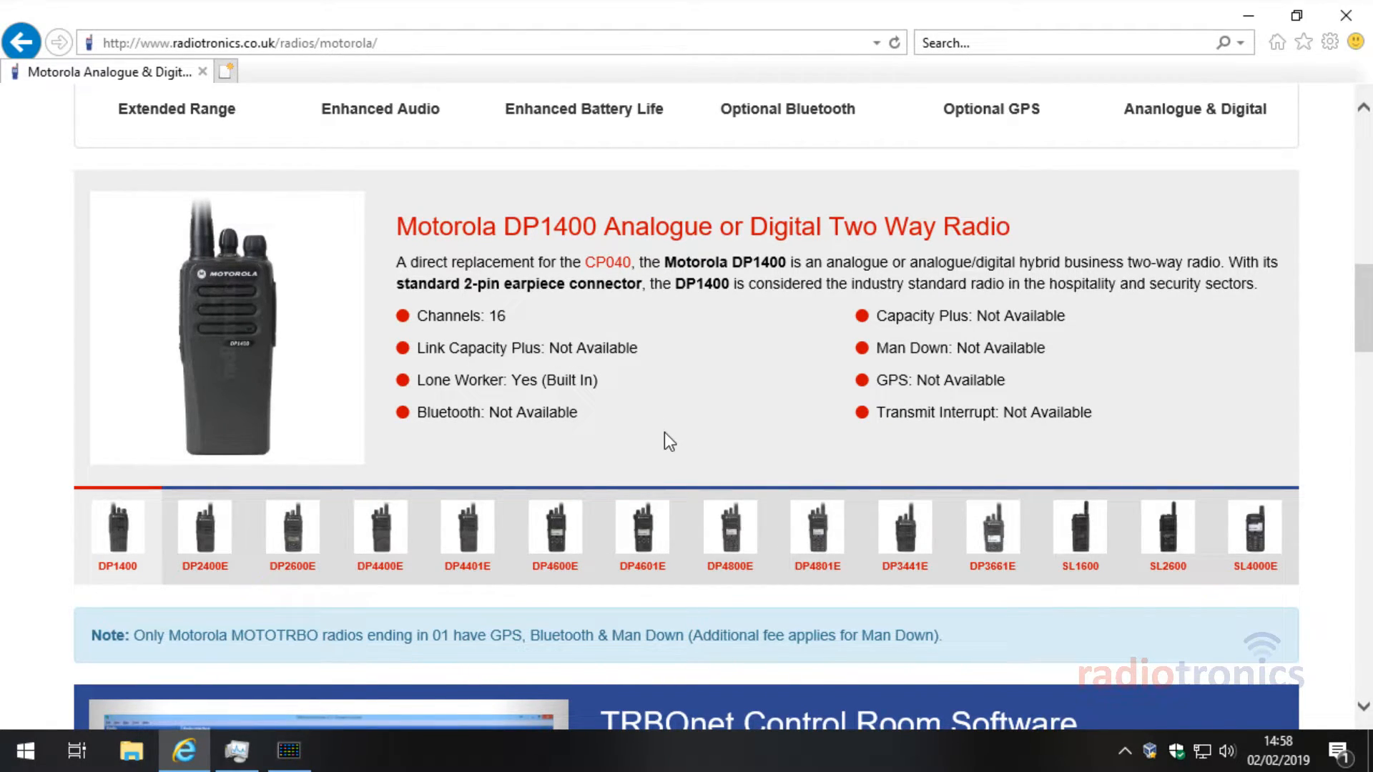
{"action": "scroll", "coordinate": [702, 469], "scroll_direction": "up", "scroll_amount": 8}
{"action": "scroll", "coordinate": [665, 243], "scroll_direction": "up", "scroll_amount": 4}
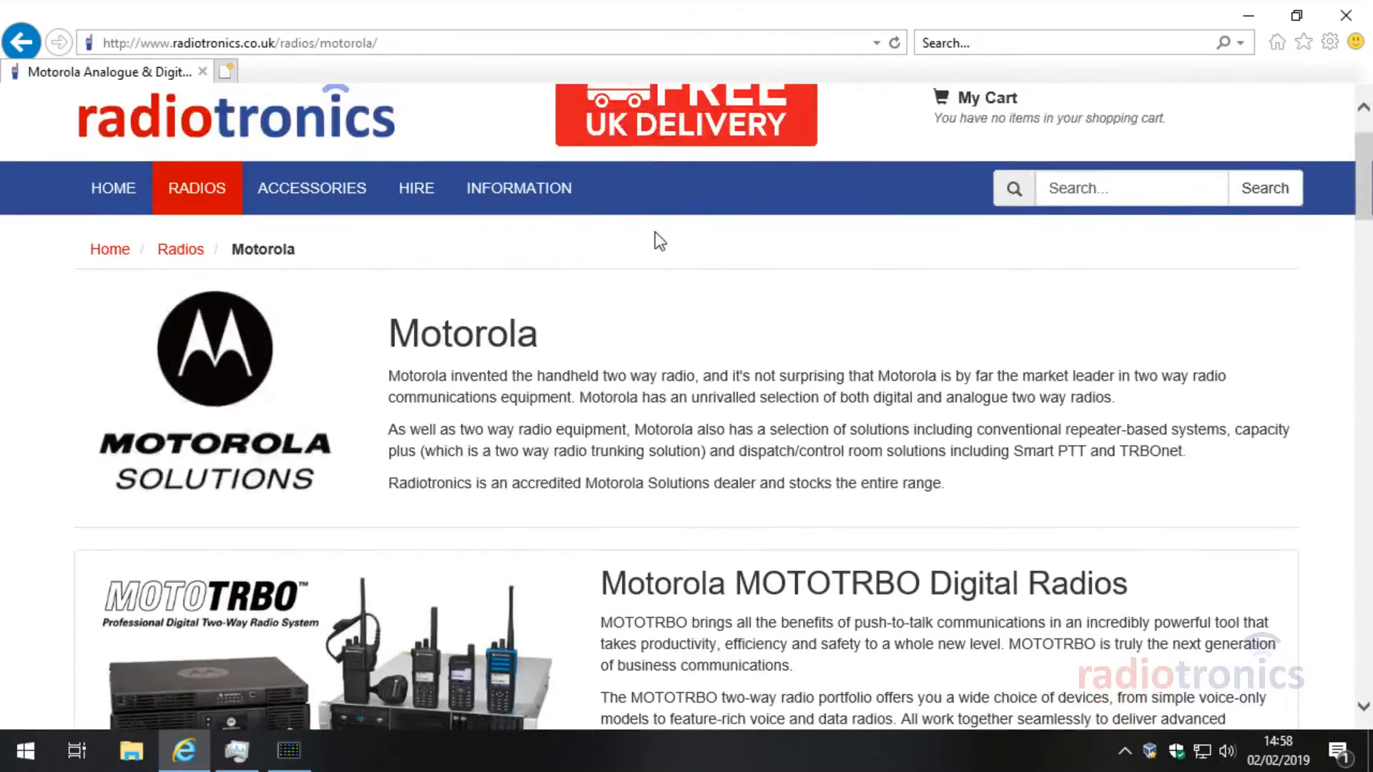
Step: Open the INFORMATION section in a new background tab and switch to it
{"action": "middle_click", "coordinate": [512, 192]}
{"action": "left_click", "coordinate": [349, 71]}
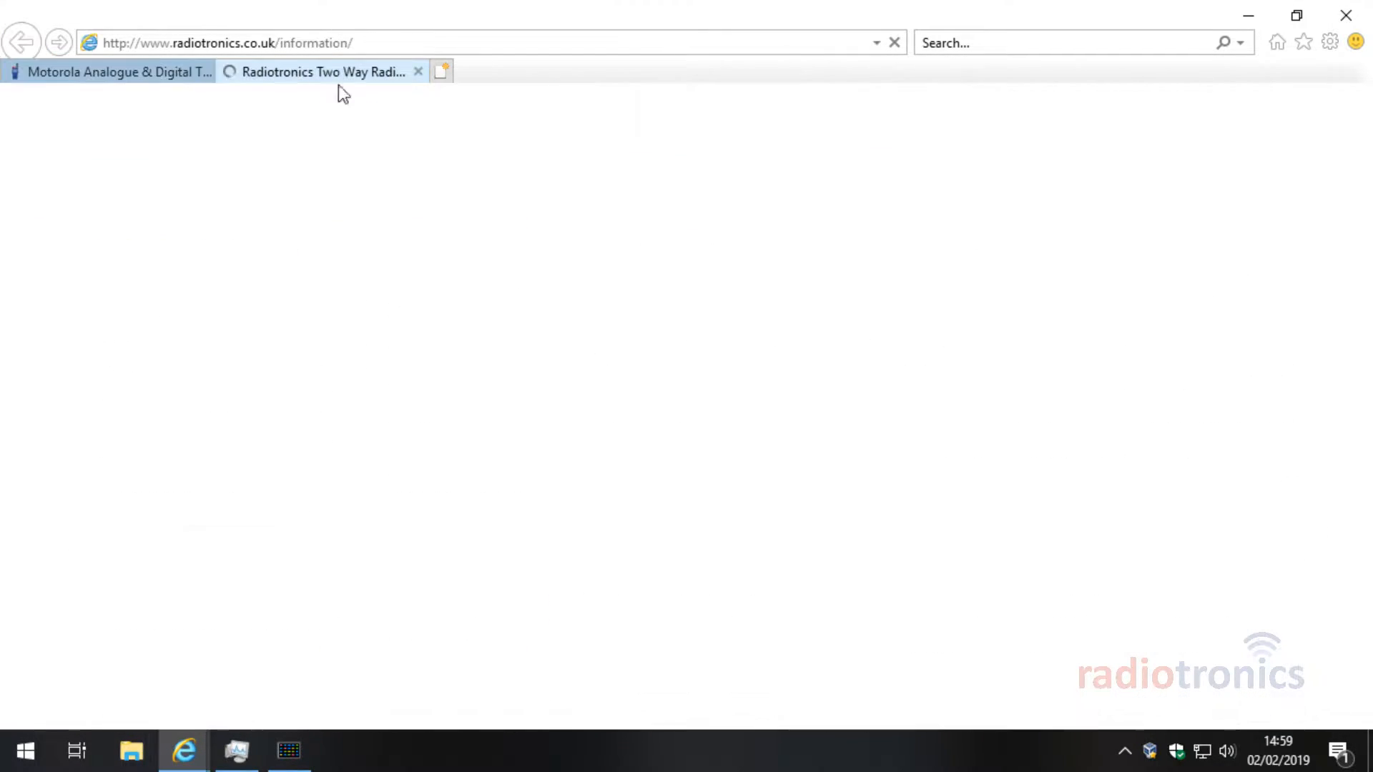
{"action": "scroll", "coordinate": [758, 447], "scroll_direction": "down", "scroll_amount": 1}
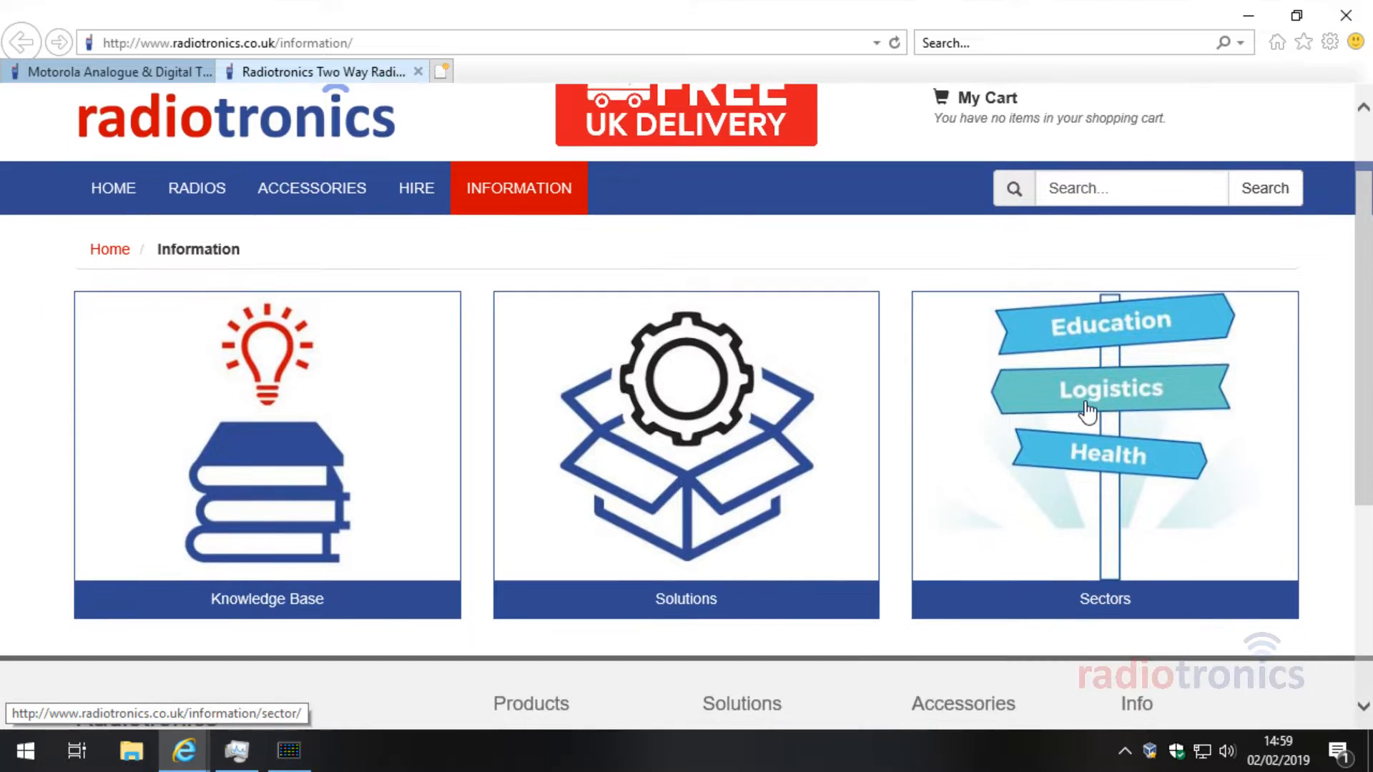
Step: Go through Solutions to the Motorola Wireless Microphone page and scroll through its chargers and accessories
{"action": "left_click", "coordinate": [653, 454]}
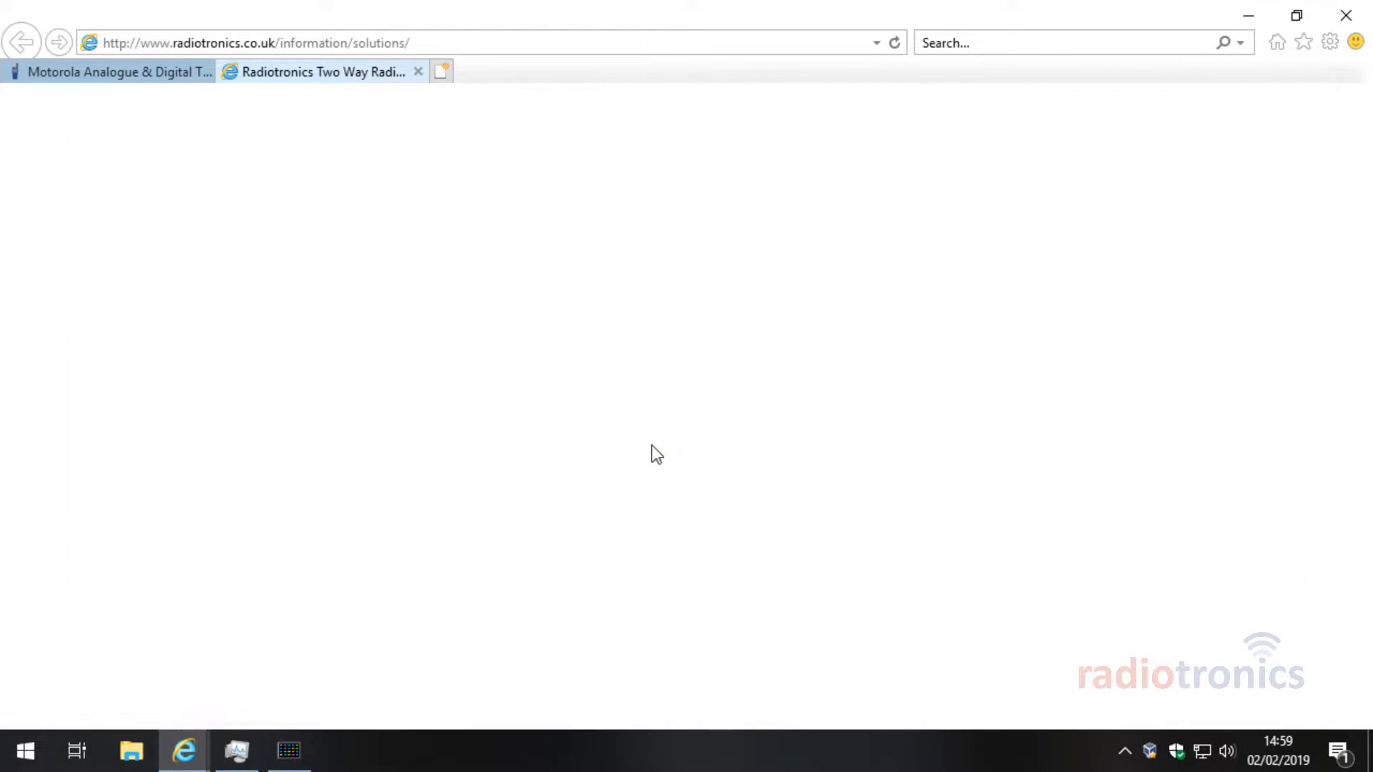
{"action": "scroll", "coordinate": [653, 479], "scroll_direction": "down", "scroll_amount": 4}
{"action": "scroll", "coordinate": [690, 492], "scroll_direction": "down", "scroll_amount": 8}
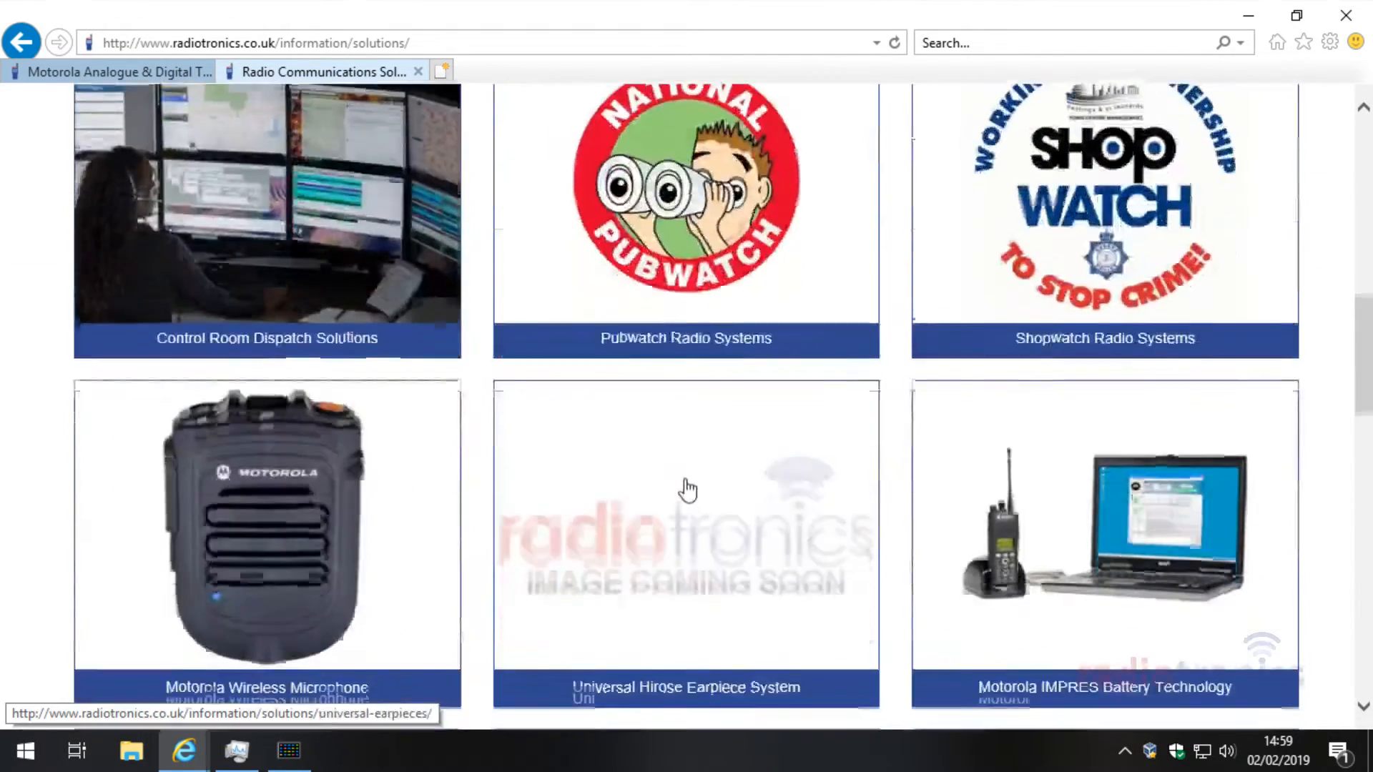
{"action": "left_click", "coordinate": [311, 390]}
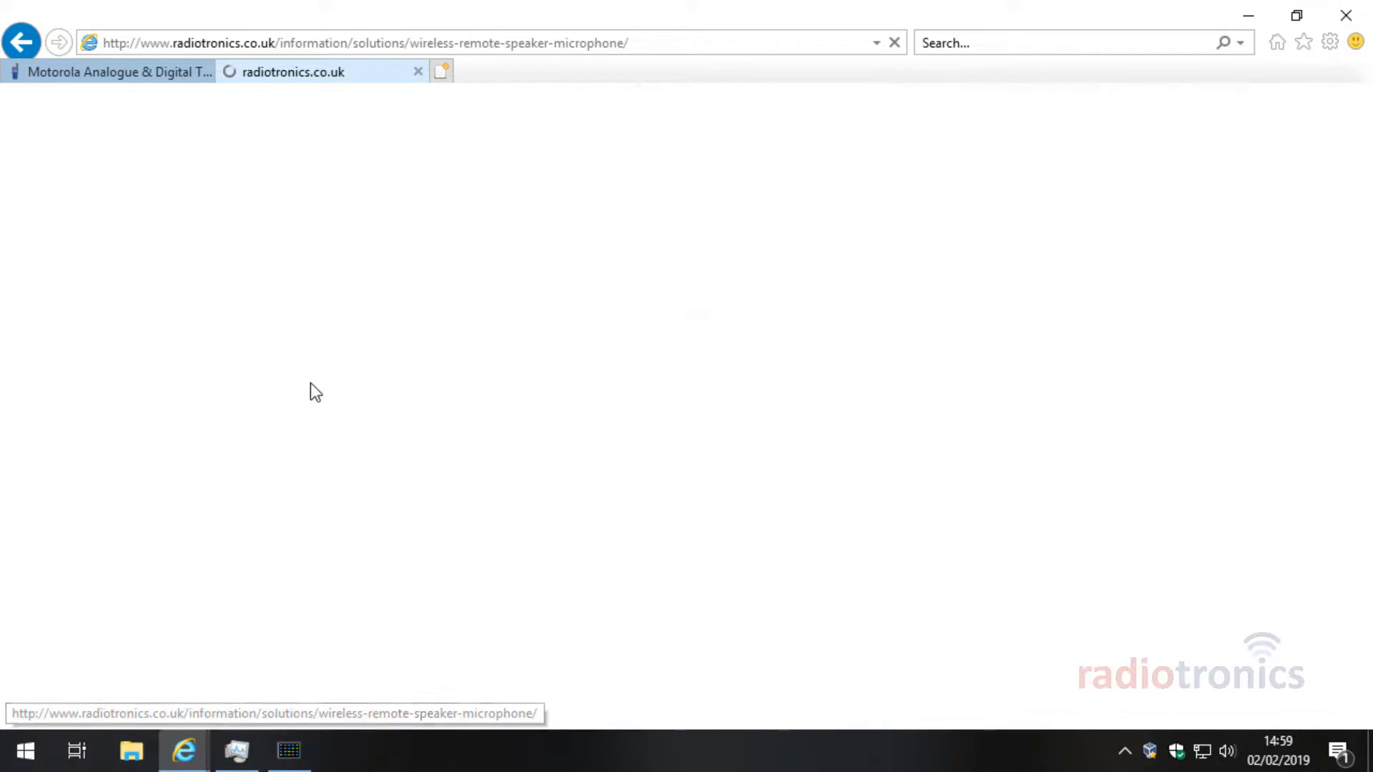
{"action": "scroll", "coordinate": [1086, 469], "scroll_direction": "down", "scroll_amount": 4}
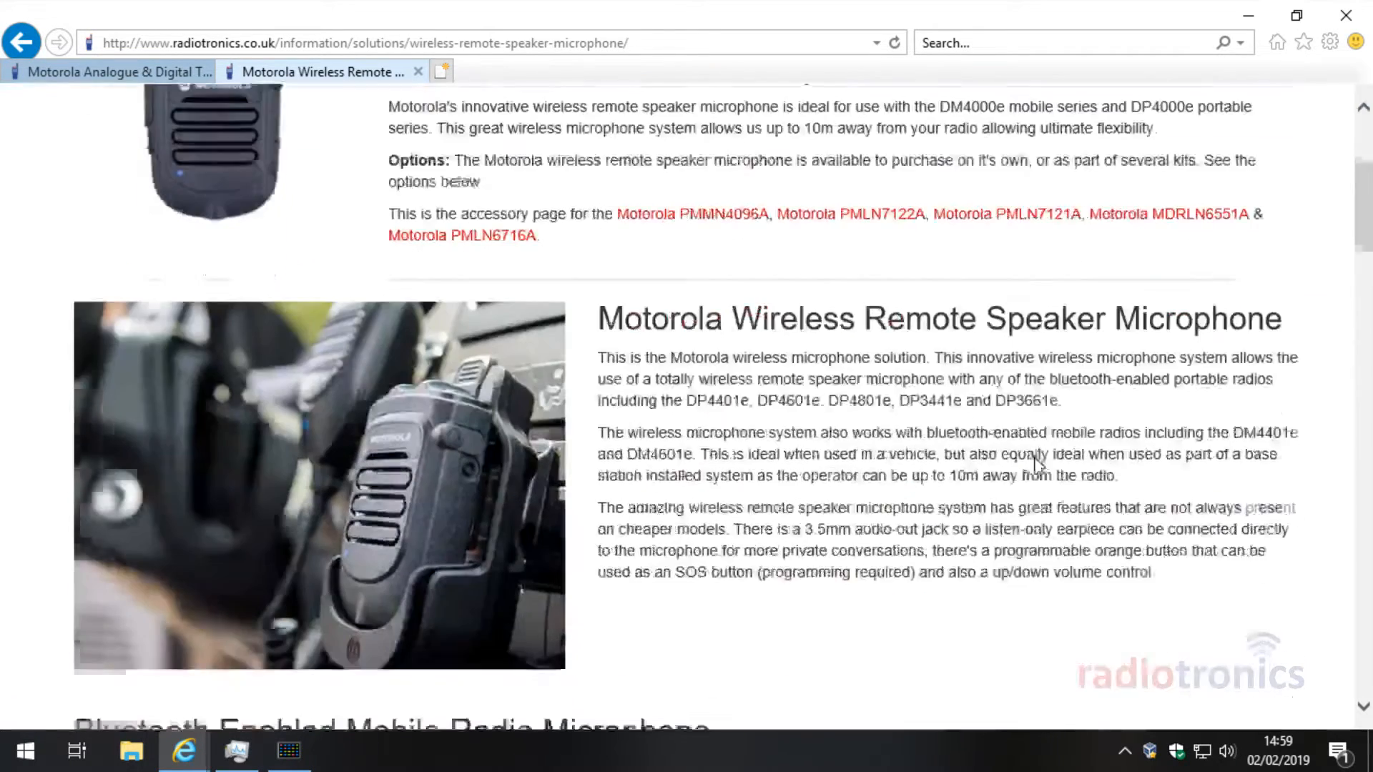
{"action": "scroll", "coordinate": [1030, 449], "scroll_direction": "down", "scroll_amount": 10}
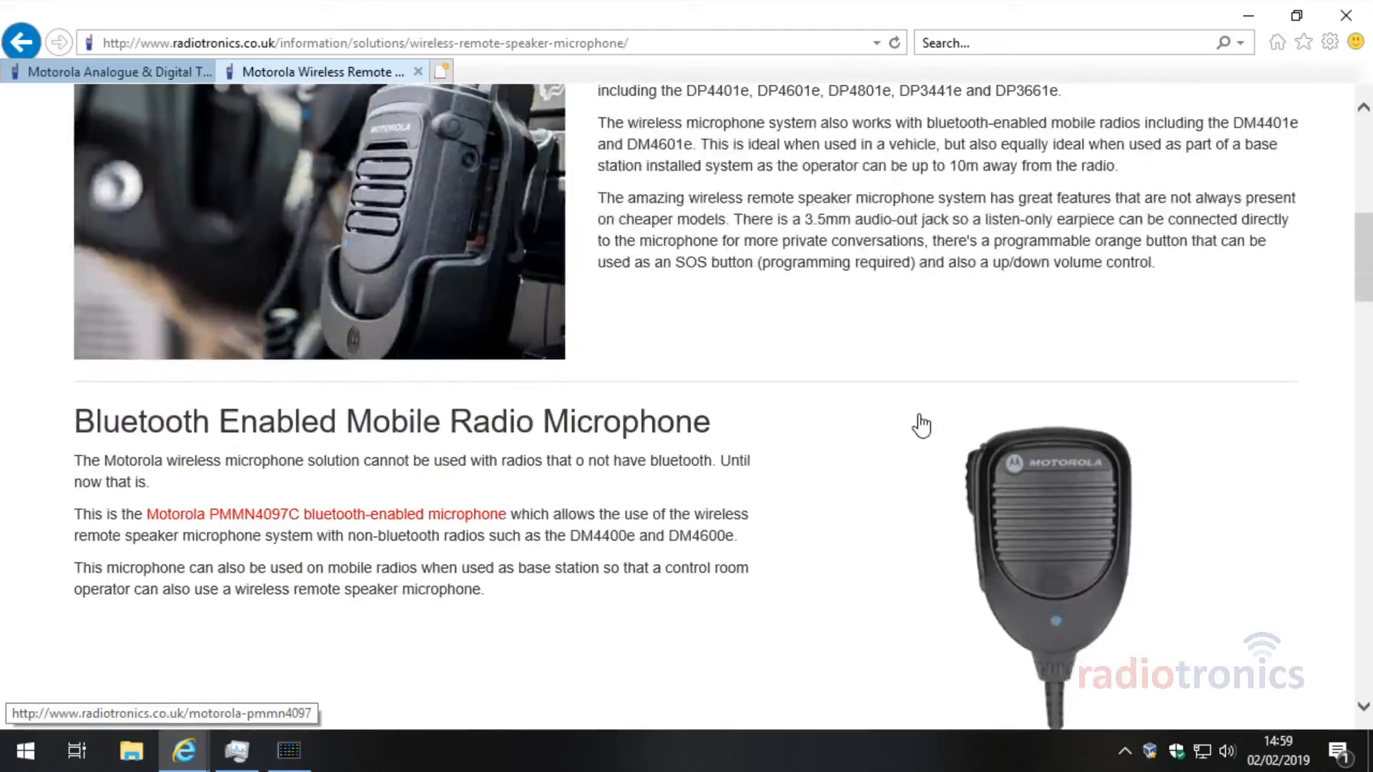
{"action": "scroll", "coordinate": [885, 415], "scroll_direction": "down", "scroll_amount": 16}
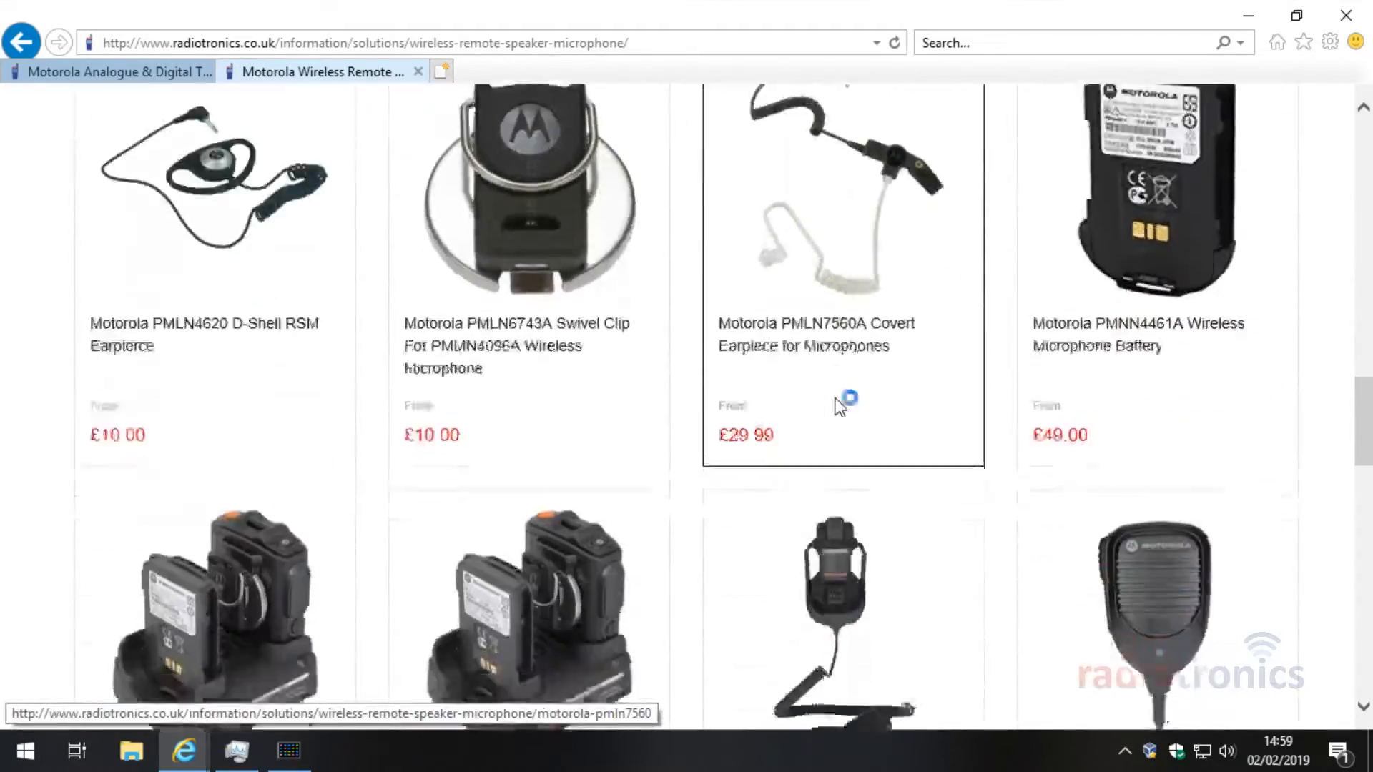
{"action": "scroll", "coordinate": [806, 400], "scroll_direction": "up", "scroll_amount": 10}
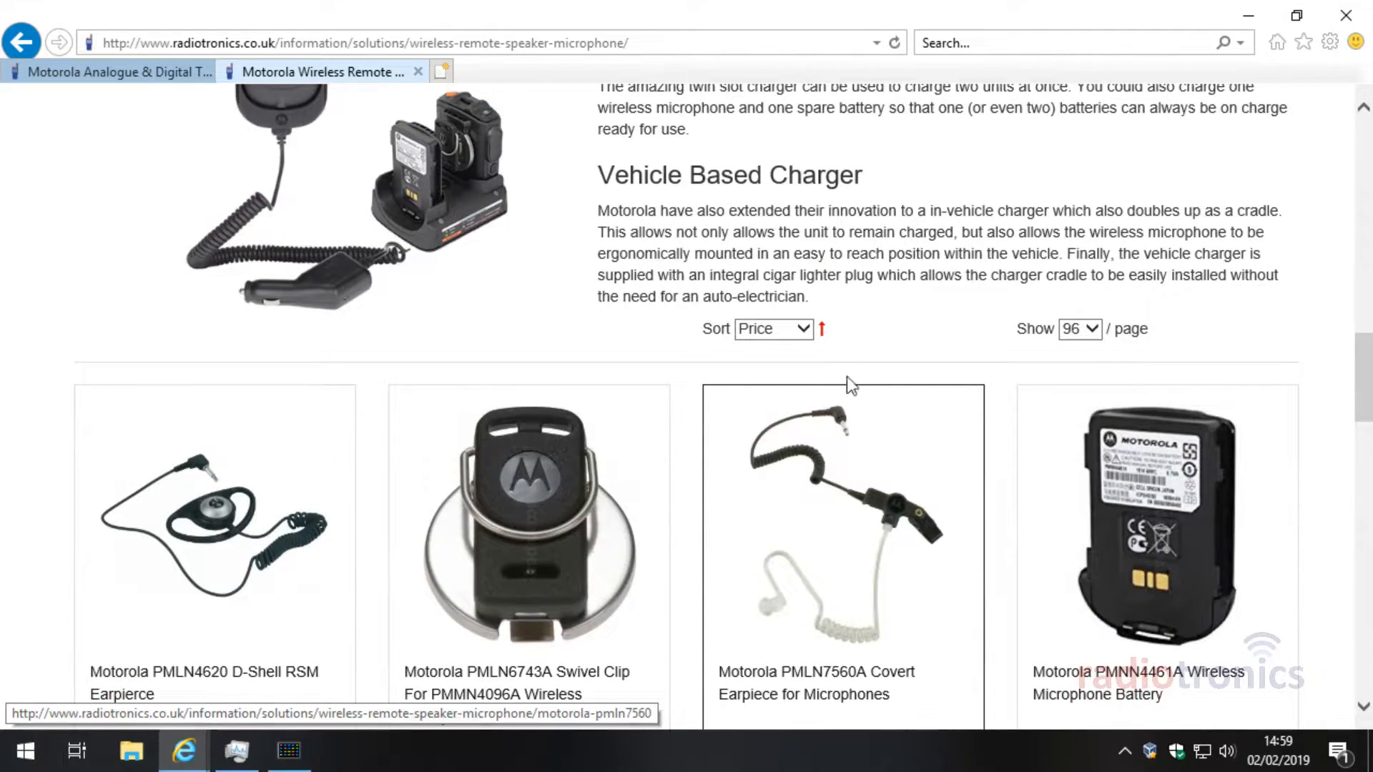
Step: Return to the Motorola radios tab and scroll through it briefly
{"action": "left_click", "coordinate": [83, 69]}
{"action": "scroll", "coordinate": [708, 400], "scroll_direction": "down", "scroll_amount": 3}
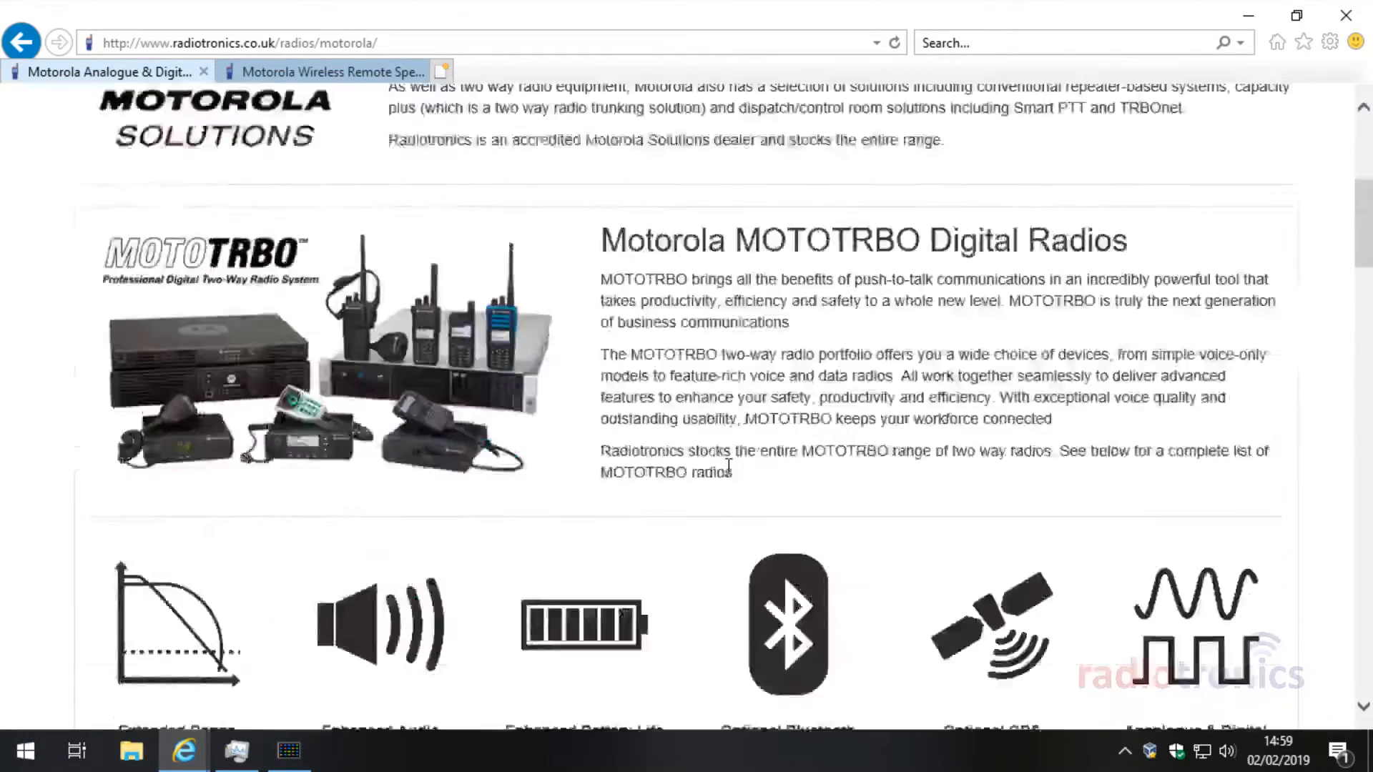
{"action": "scroll", "coordinate": [728, 466], "scroll_direction": "down", "scroll_amount": 8}
{"action": "scroll", "coordinate": [572, 457], "scroll_direction": "up", "scroll_amount": 1}
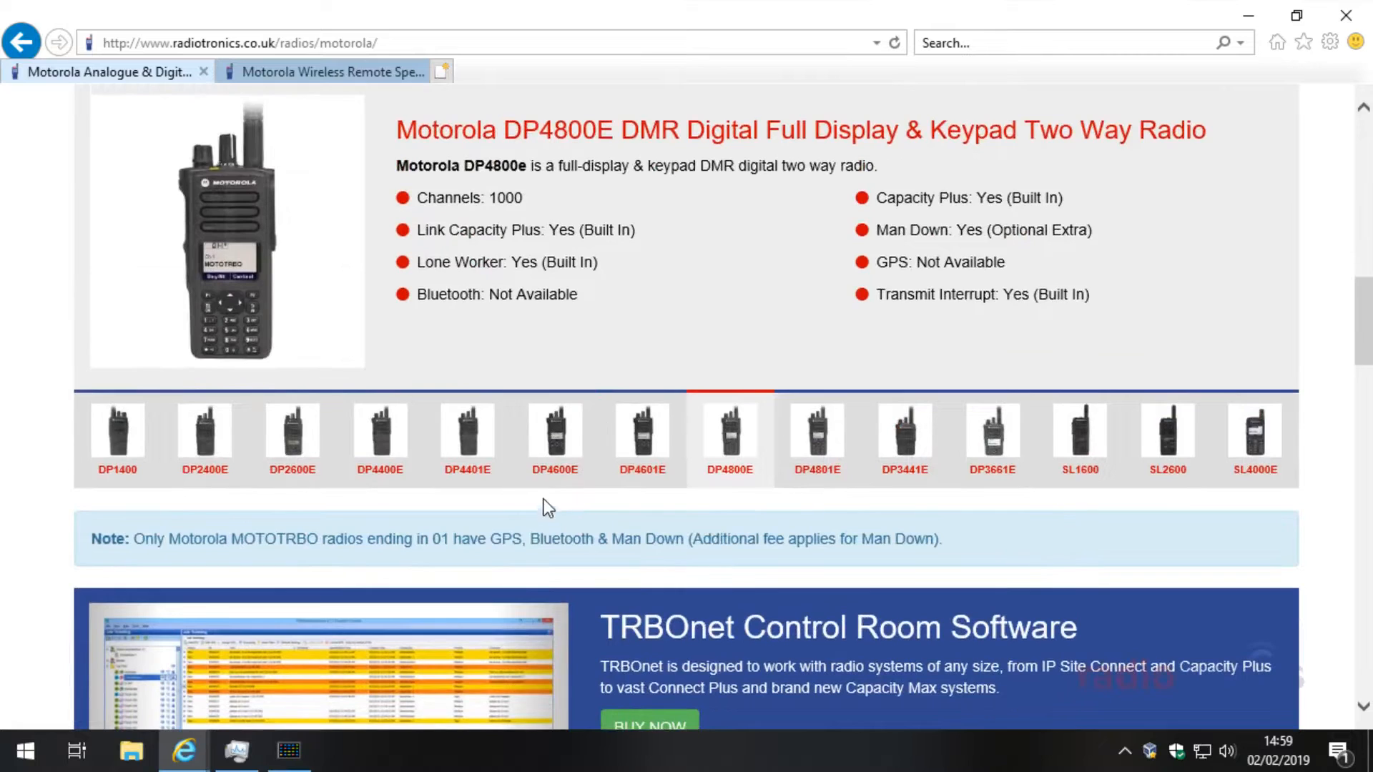
{"action": "scroll", "coordinate": [457, 506], "scroll_direction": "up", "scroll_amount": 1}
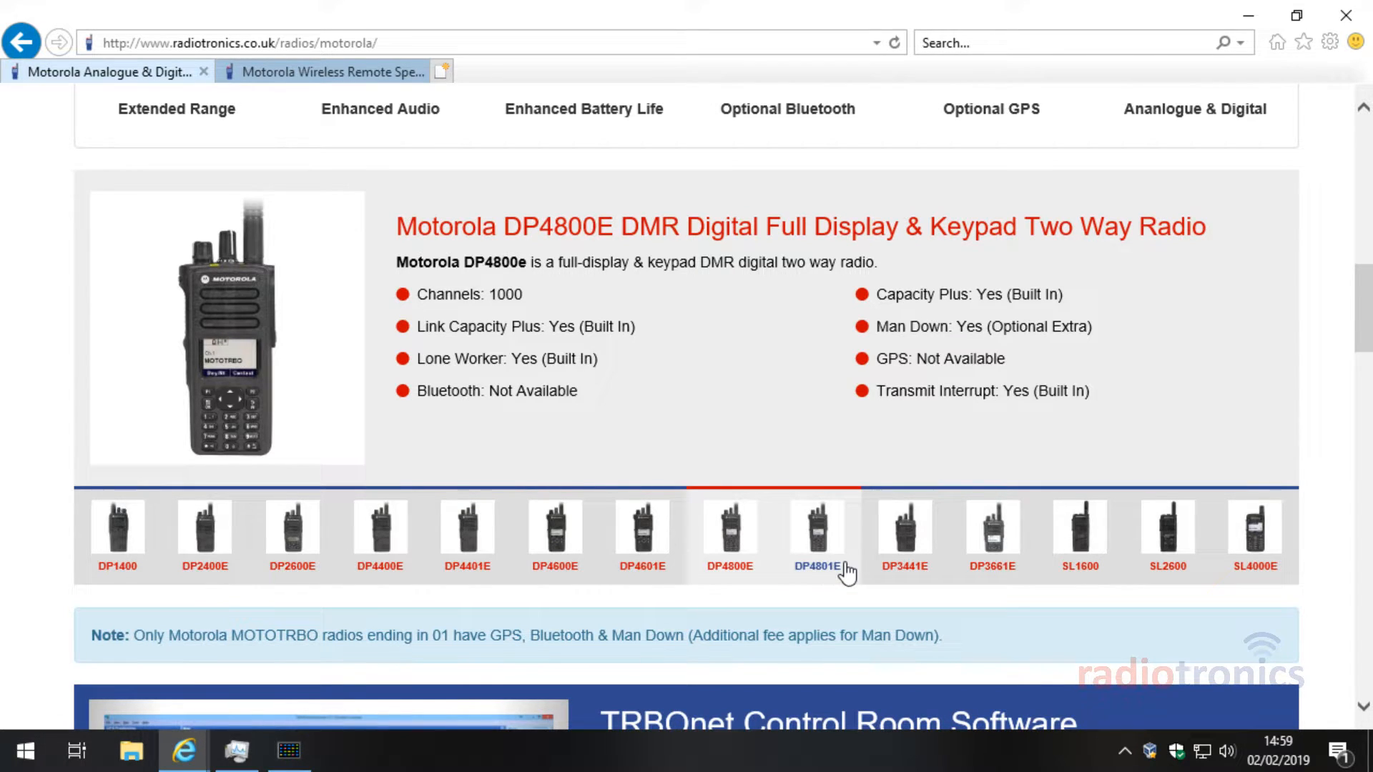
Step: Switch back to the wireless remote speaker microphone page and read it, highlighting 'wireless remote'
{"action": "left_click", "coordinate": [298, 67]}
{"action": "scroll", "coordinate": [922, 476], "scroll_direction": "up", "scroll_amount": 8}
{"action": "scroll", "coordinate": [923, 483], "scroll_direction": "down", "scroll_amount": 5}
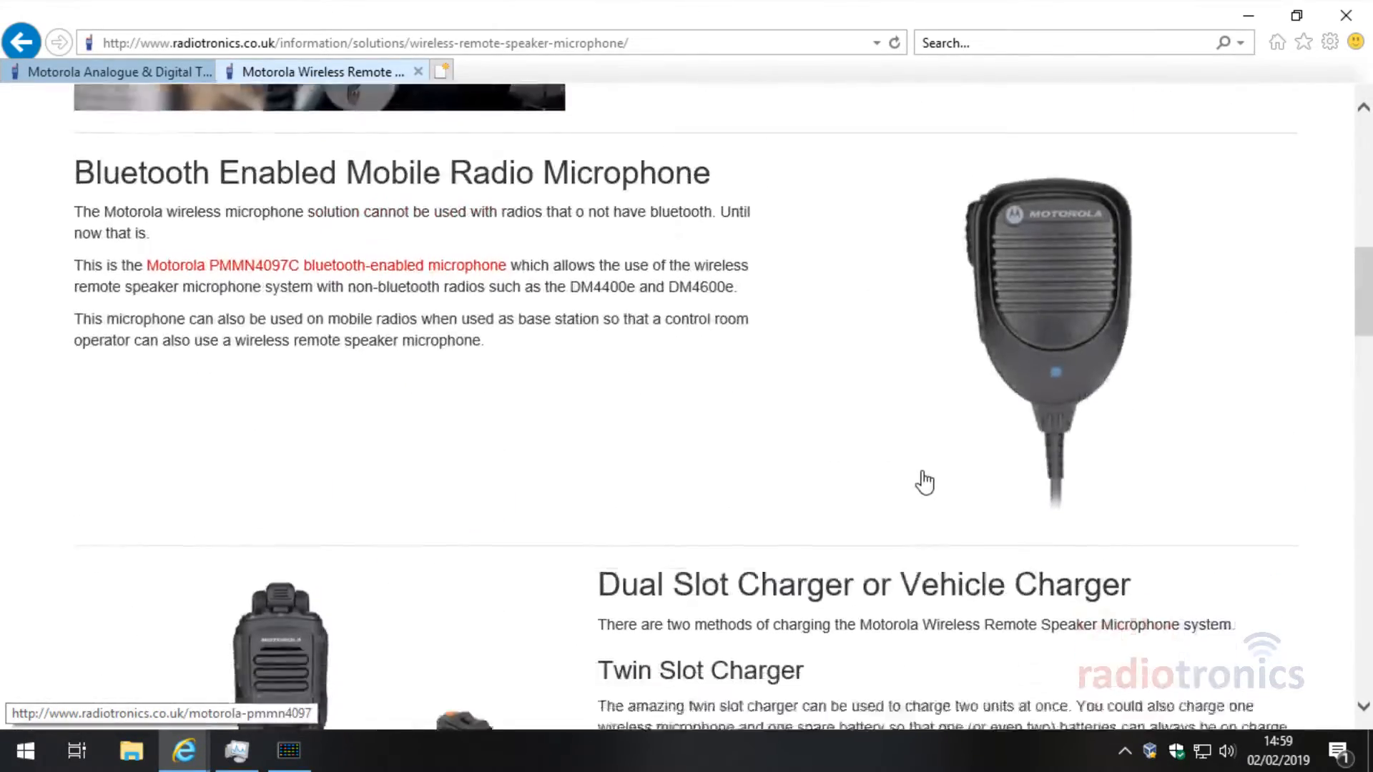
{"action": "scroll", "coordinate": [781, 452], "scroll_direction": "up", "scroll_amount": 10}
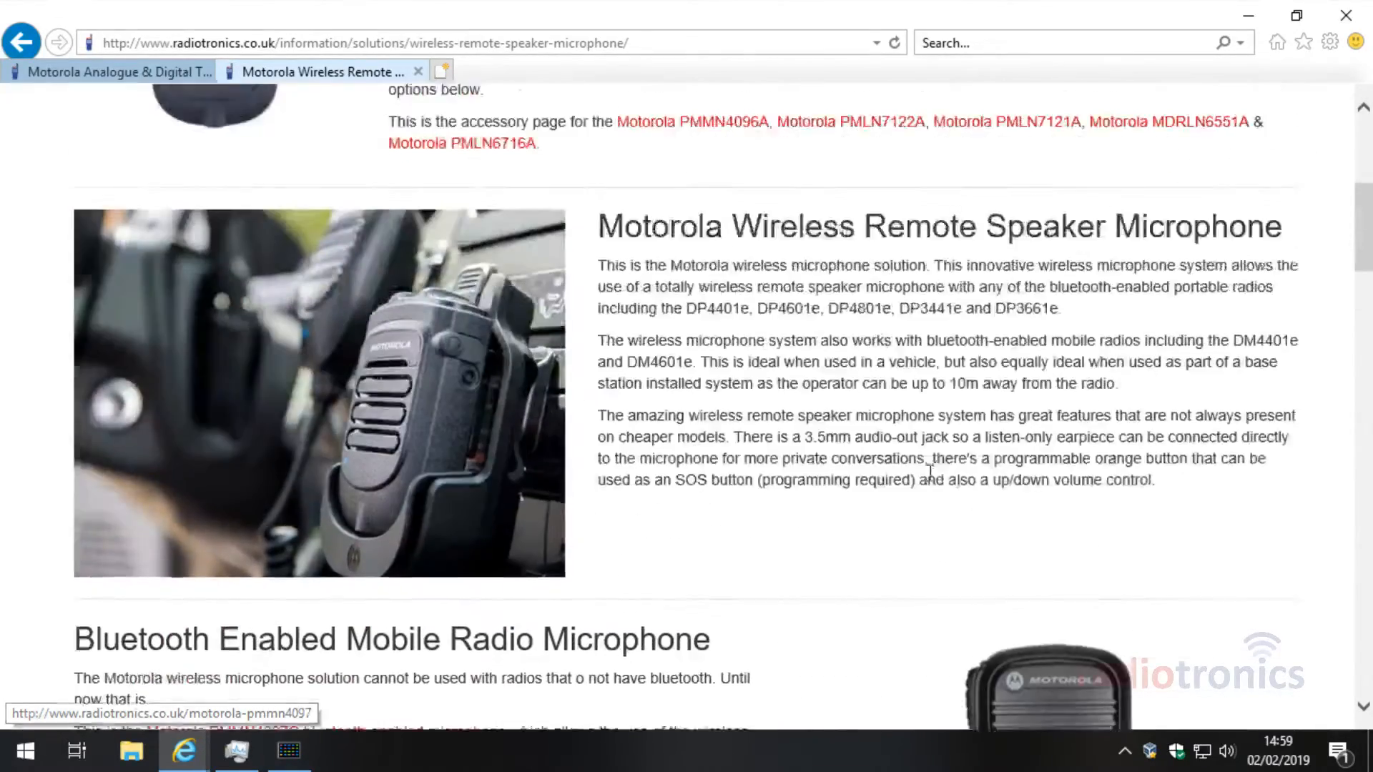
{"action": "scroll", "coordinate": [637, 407], "scroll_direction": "up", "scroll_amount": 5}
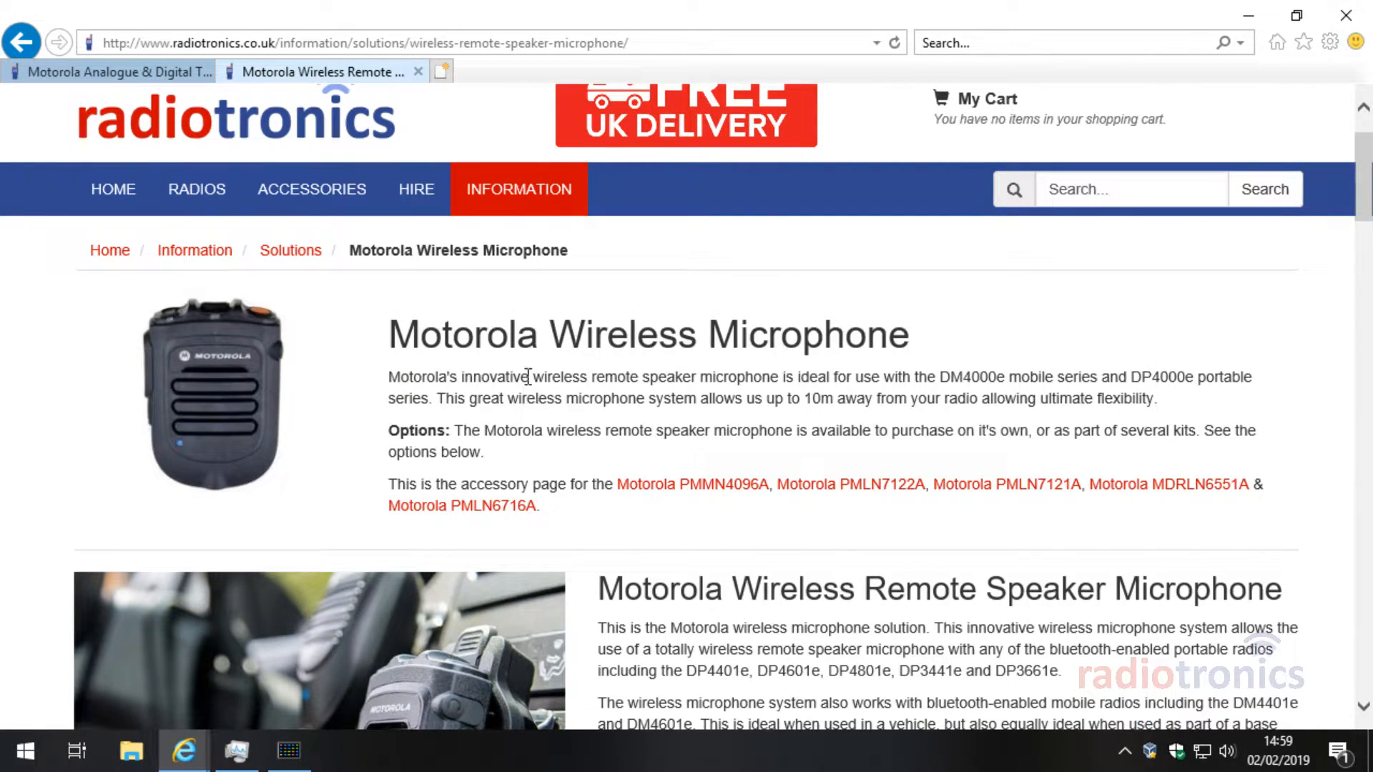
{"action": "left_click_drag", "start_coordinate": [527, 376], "coordinate": [643, 377]}
{"action": "left_click", "coordinate": [827, 452]}
{"action": "scroll", "coordinate": [805, 464], "scroll_direction": "down", "scroll_amount": 5}
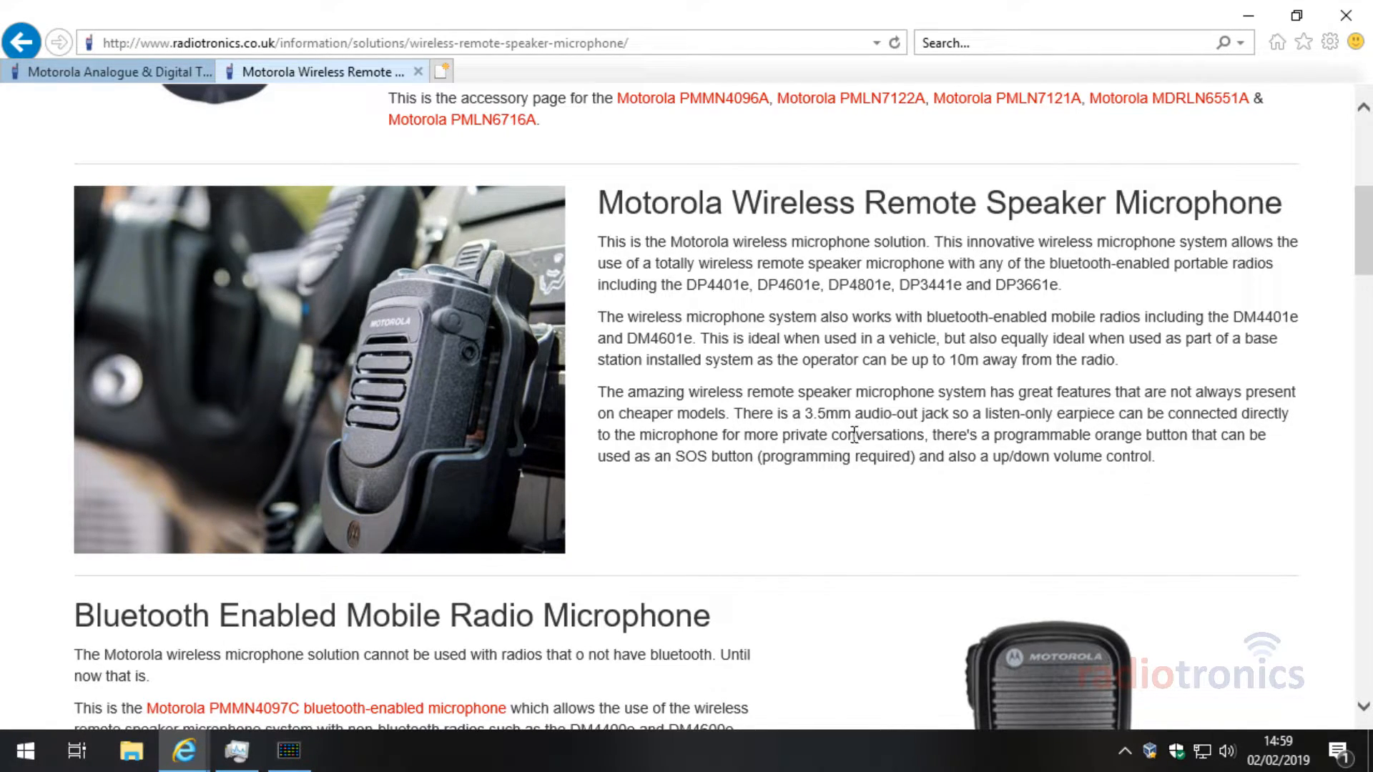
{"action": "scroll", "coordinate": [849, 458], "scroll_direction": "down", "scroll_amount": 5}
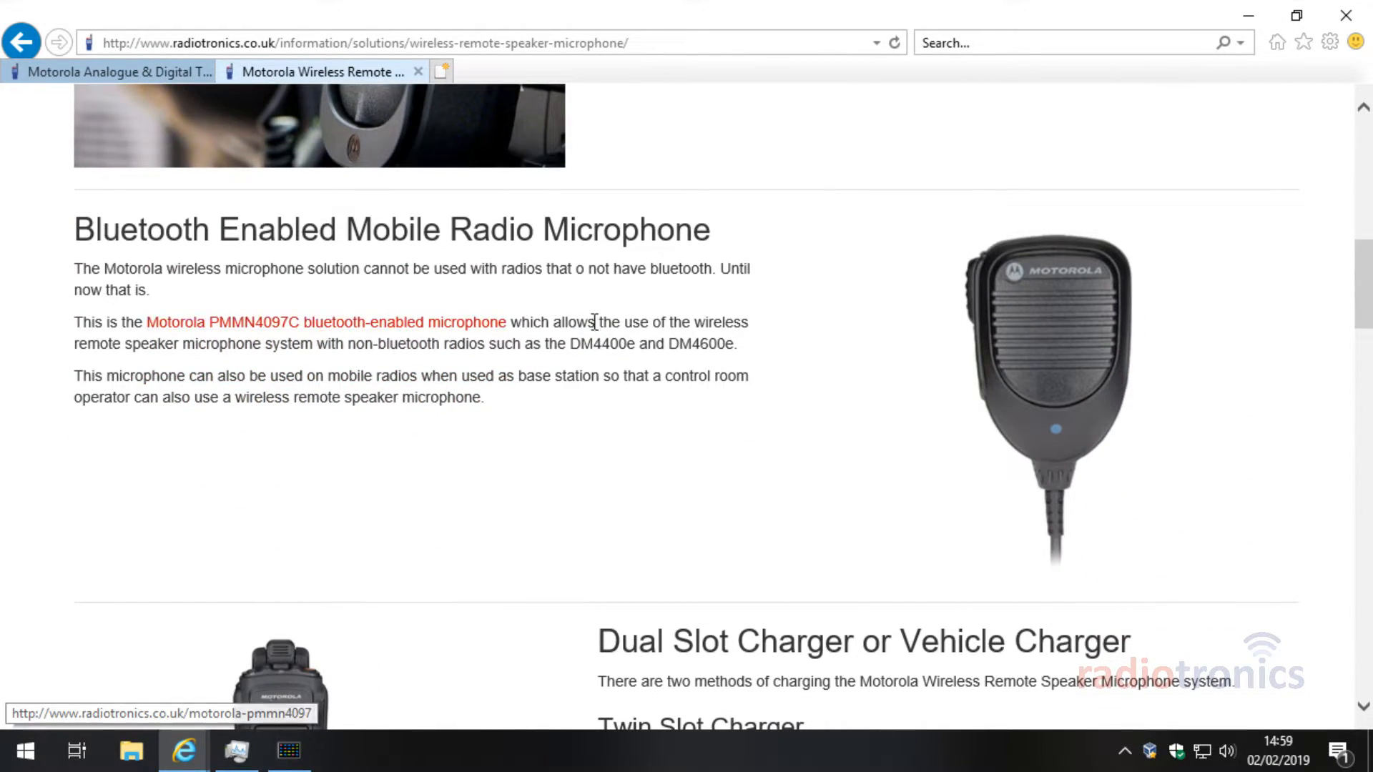
{"action": "scroll", "coordinate": [767, 390], "scroll_direction": "up", "scroll_amount": 3}
{"action": "scroll", "coordinate": [789, 400], "scroll_direction": "down", "scroll_amount": 10}
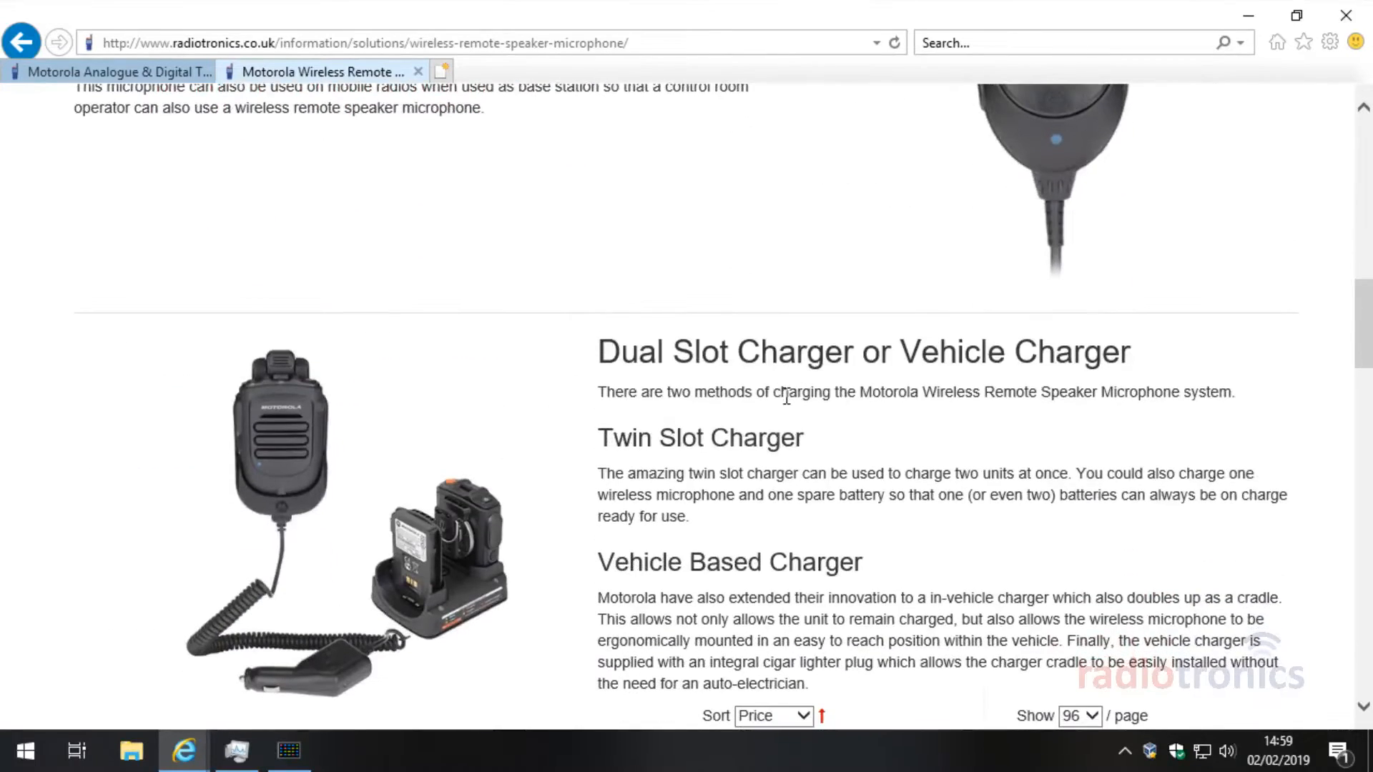
{"action": "scroll", "coordinate": [443, 308], "scroll_direction": "up", "scroll_amount": 3}
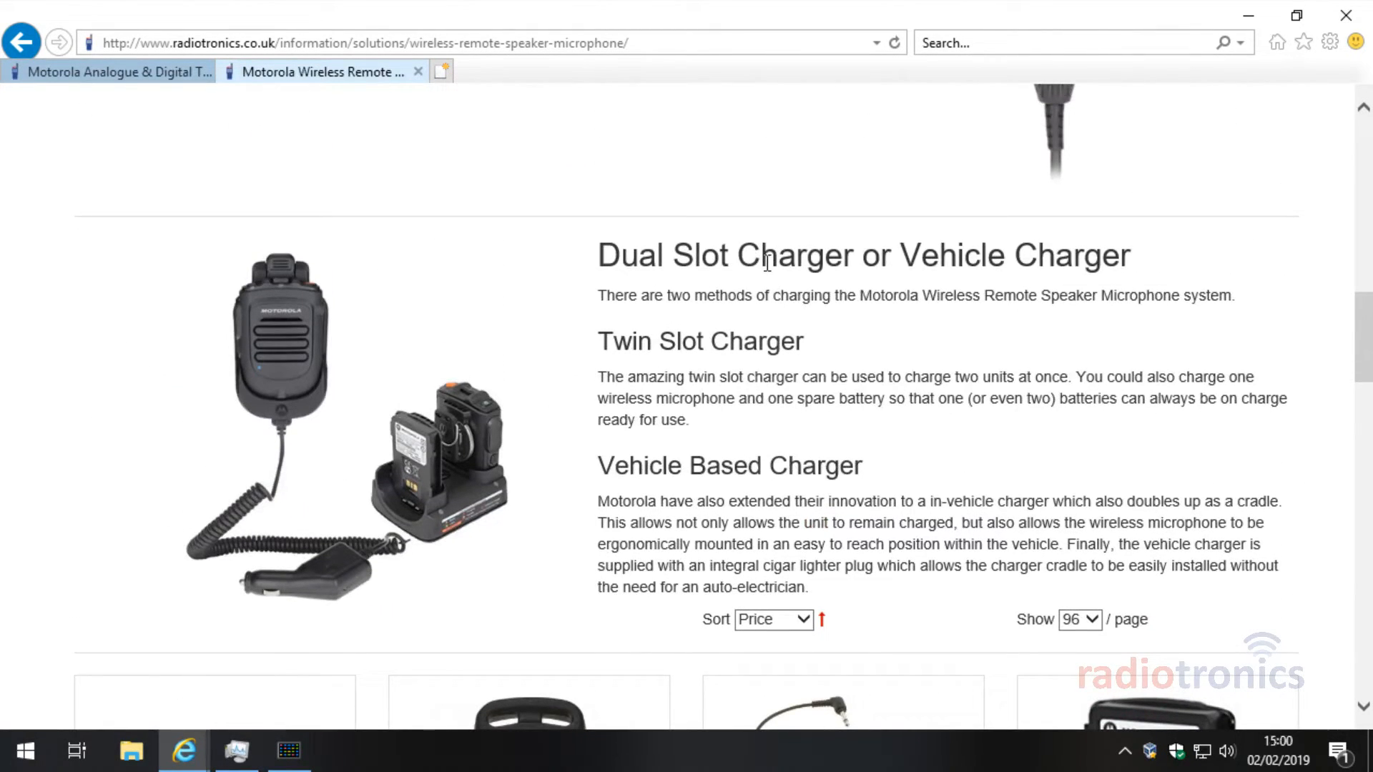
Step: Highlight the Dual Slot Charger heading in the charger section
{"action": "left_click_drag", "start_coordinate": [765, 262], "coordinate": [1014, 259]}
{"action": "left_click", "coordinate": [1042, 258]}
{"action": "left_click_drag", "start_coordinate": [1110, 254], "coordinate": [733, 258]}
{"action": "left_click", "coordinate": [642, 259]}
{"action": "left_click_drag", "start_coordinate": [643, 258], "coordinate": [858, 256]}
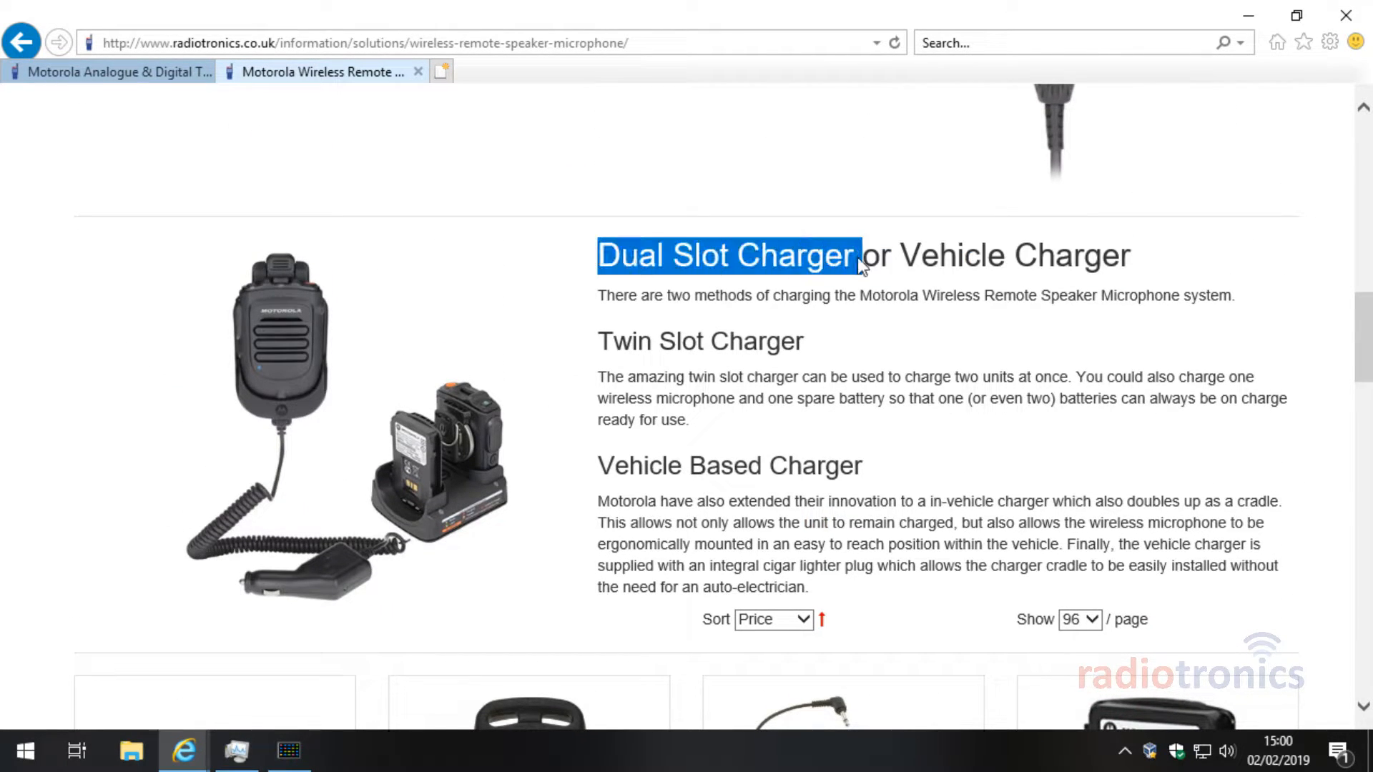
{"action": "left_click", "coordinate": [859, 258]}
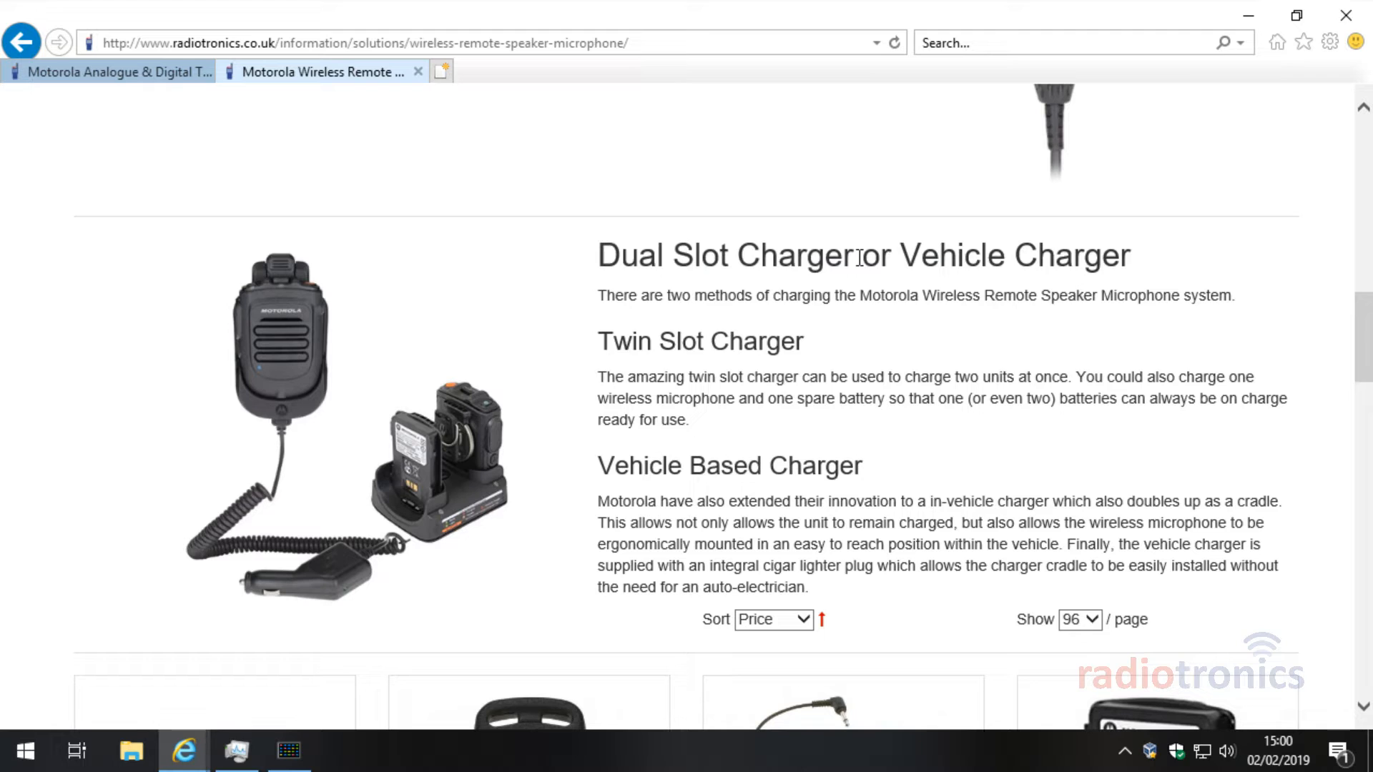
Step: Flip between the Motorola radios tab and the wireless microphone accessories tab
{"action": "left_click", "coordinate": [109, 80]}
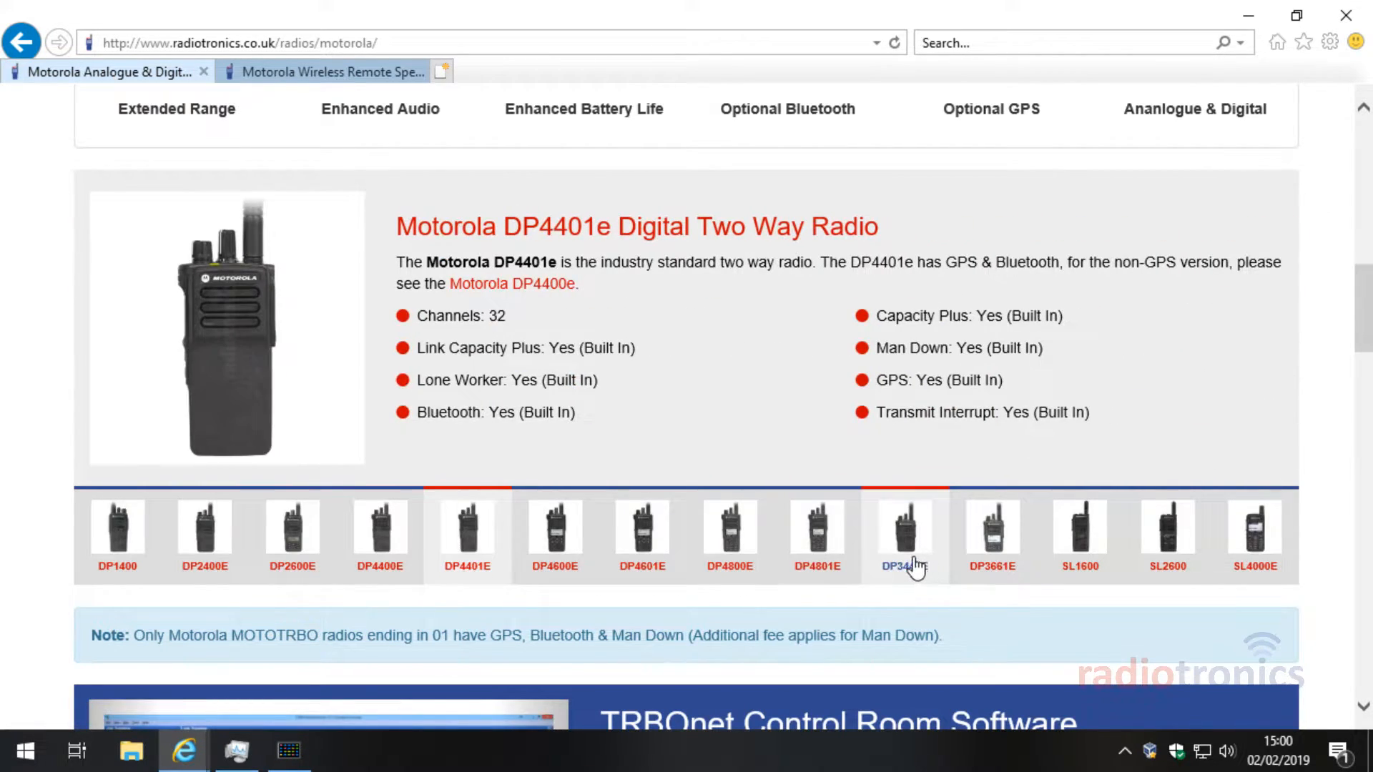
{"action": "left_click", "coordinate": [348, 74]}
{"action": "scroll", "coordinate": [643, 343], "scroll_direction": "down", "scroll_amount": 10}
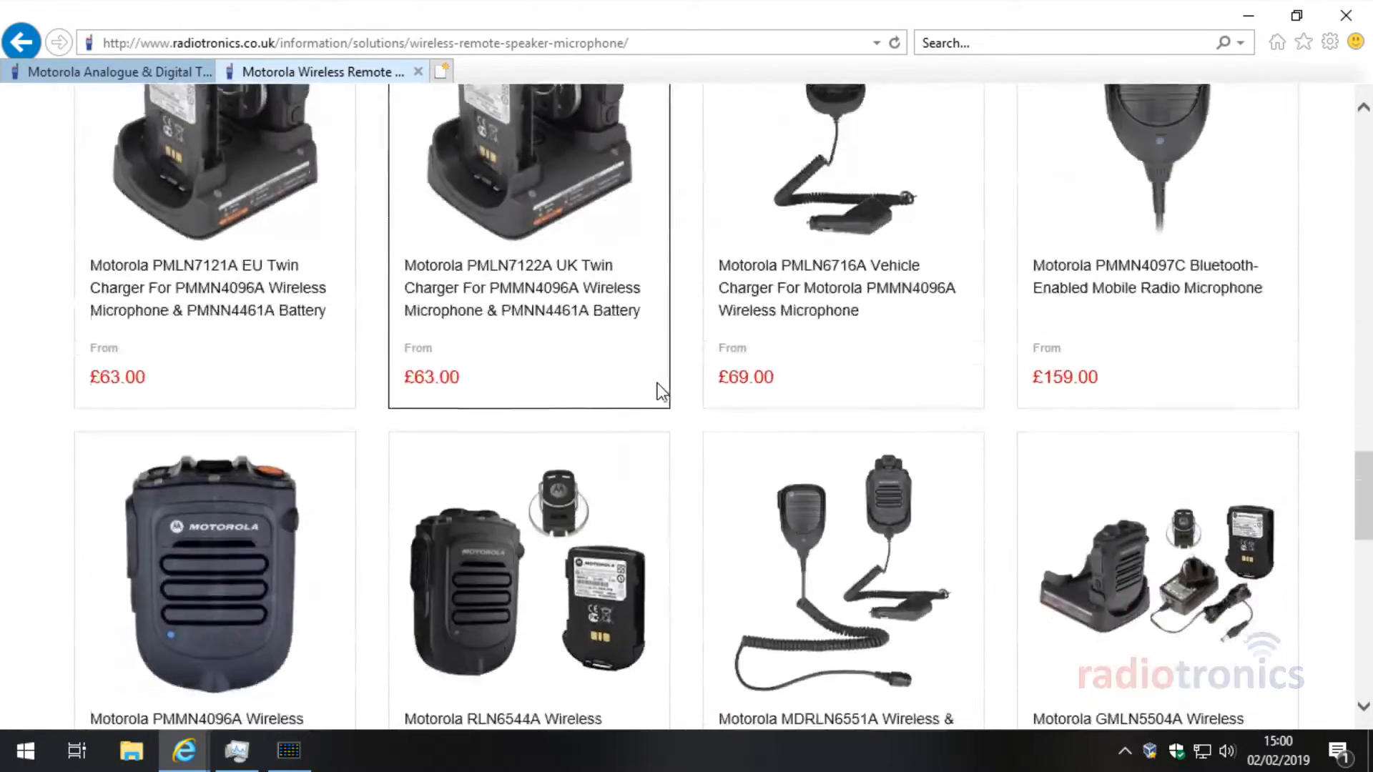
{"action": "scroll", "coordinate": [659, 392], "scroll_direction": "up", "scroll_amount": 5}
Step: Scroll the Motorola radios page to the DP4601E box, highlight its title, and return to the CPS
{"action": "left_click", "coordinate": [85, 66]}
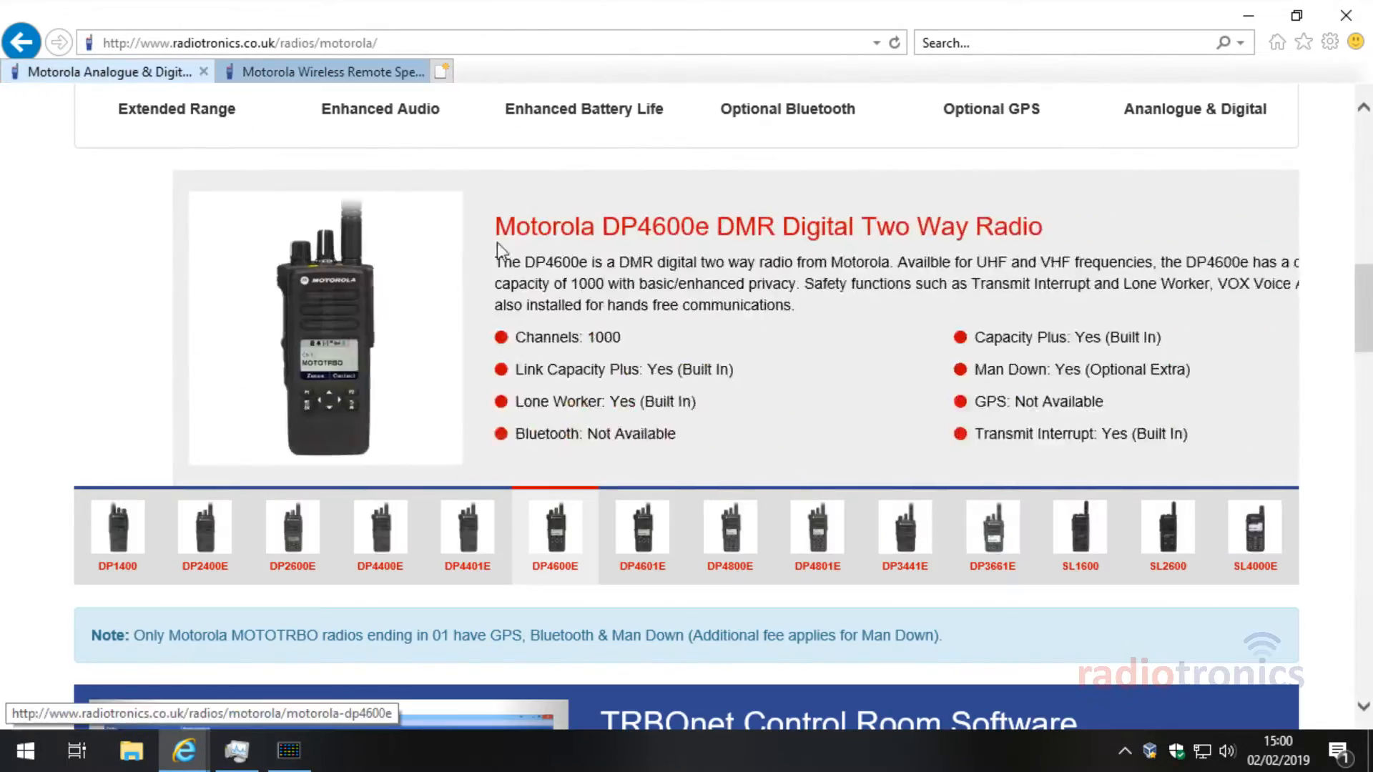
{"action": "scroll", "coordinate": [824, 334], "scroll_direction": "down", "scroll_amount": 6}
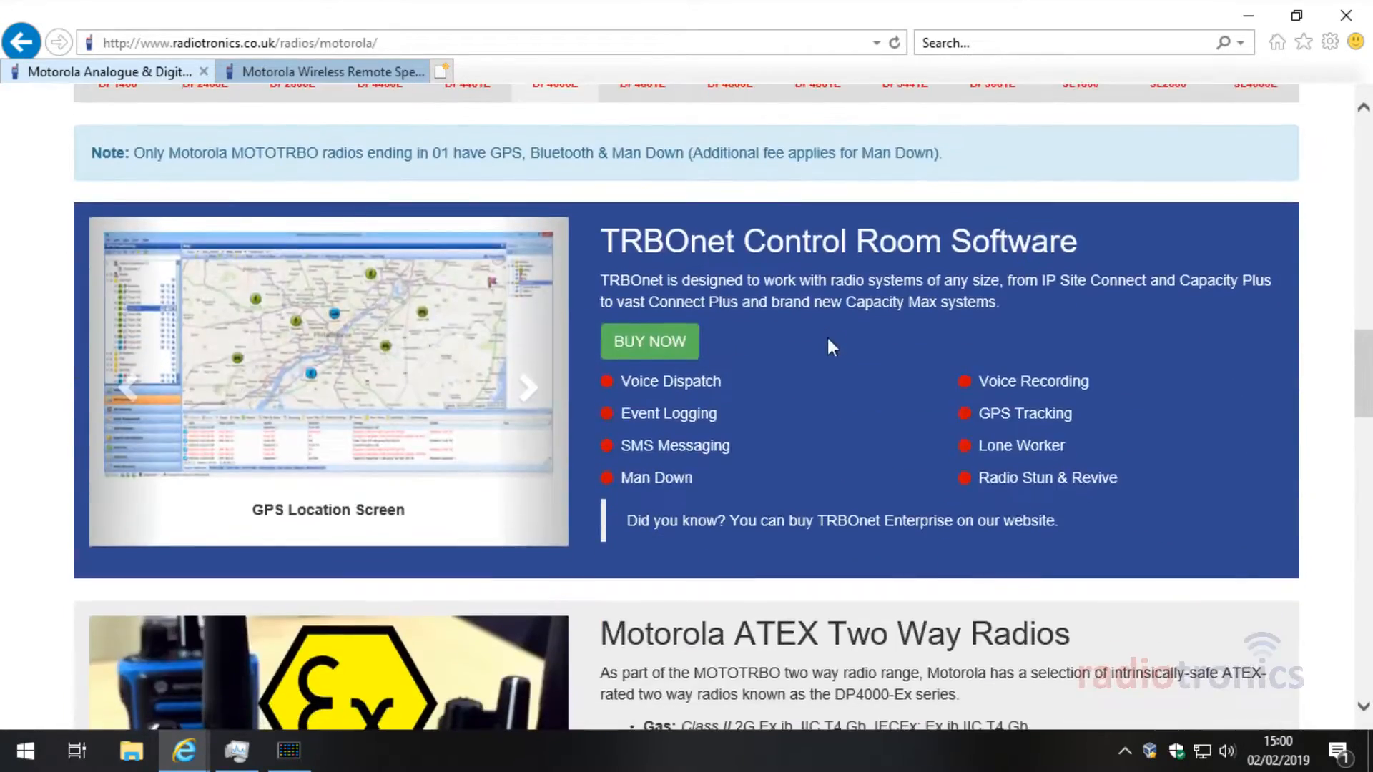
{"action": "scroll", "coordinate": [827, 341], "scroll_direction": "down", "scroll_amount": 3}
{"action": "scroll", "coordinate": [801, 337], "scroll_direction": "down", "scroll_amount": 3}
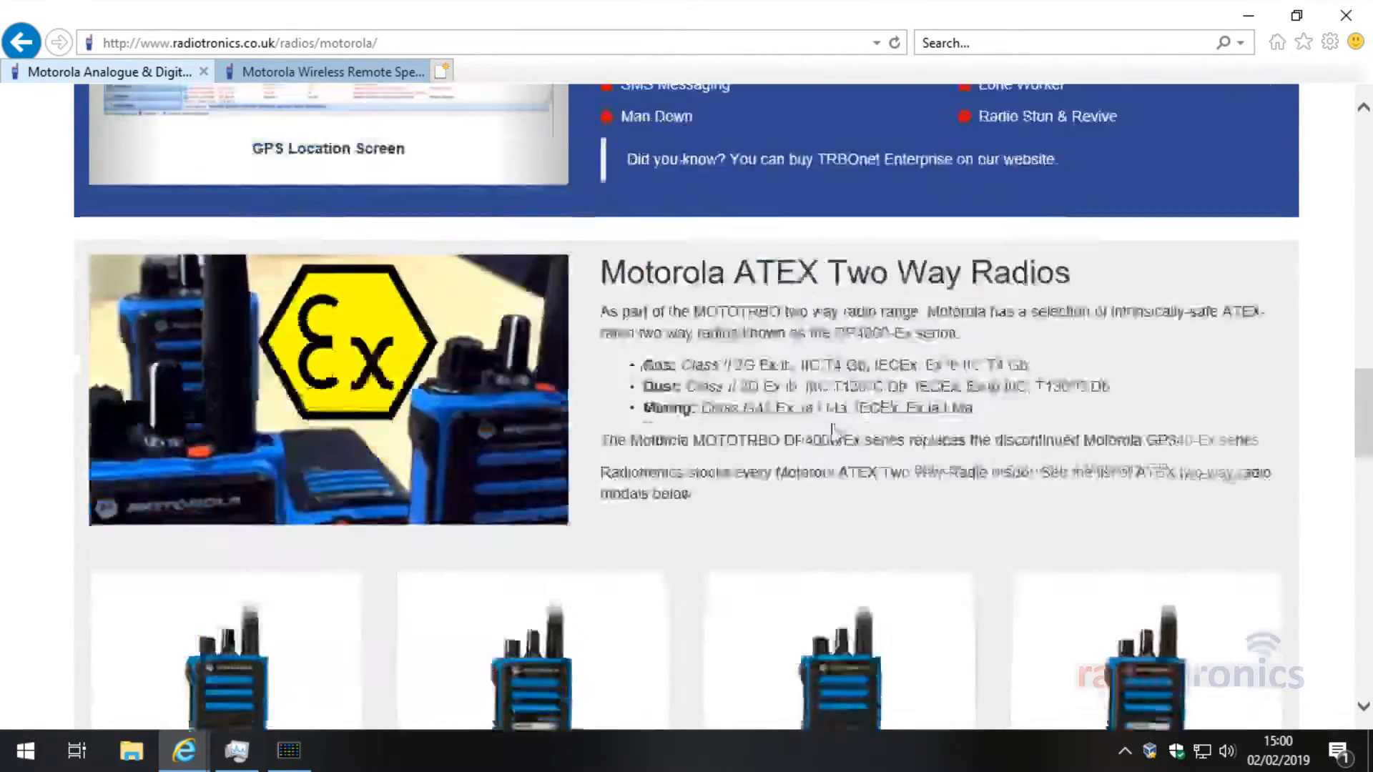
{"action": "scroll", "coordinate": [829, 429], "scroll_direction": "down", "scroll_amount": 12}
{"action": "scroll", "coordinate": [808, 389], "scroll_direction": "up", "scroll_amount": 11}
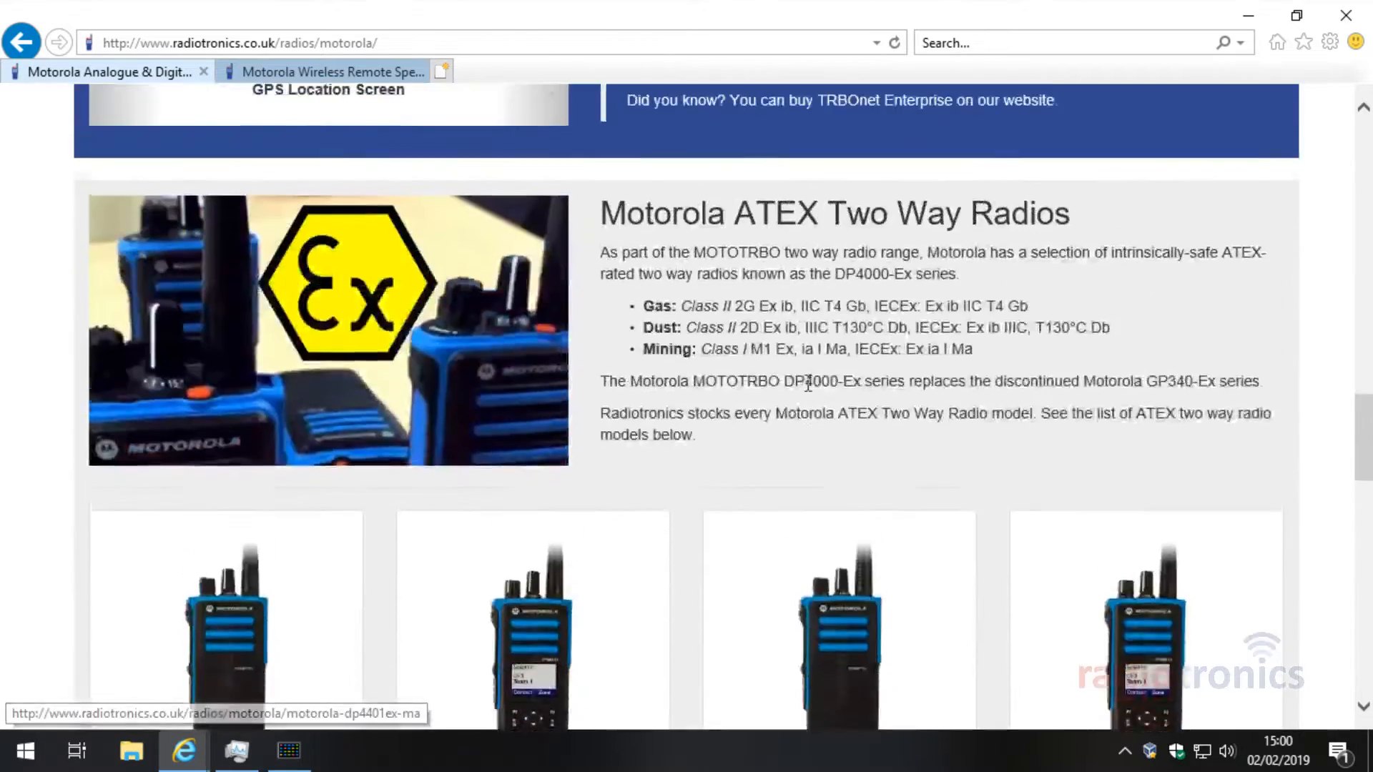
{"action": "scroll", "coordinate": [806, 382], "scroll_direction": "up", "scroll_amount": 15}
{"action": "scroll", "coordinate": [798, 380], "scroll_direction": "down", "scroll_amount": 4}
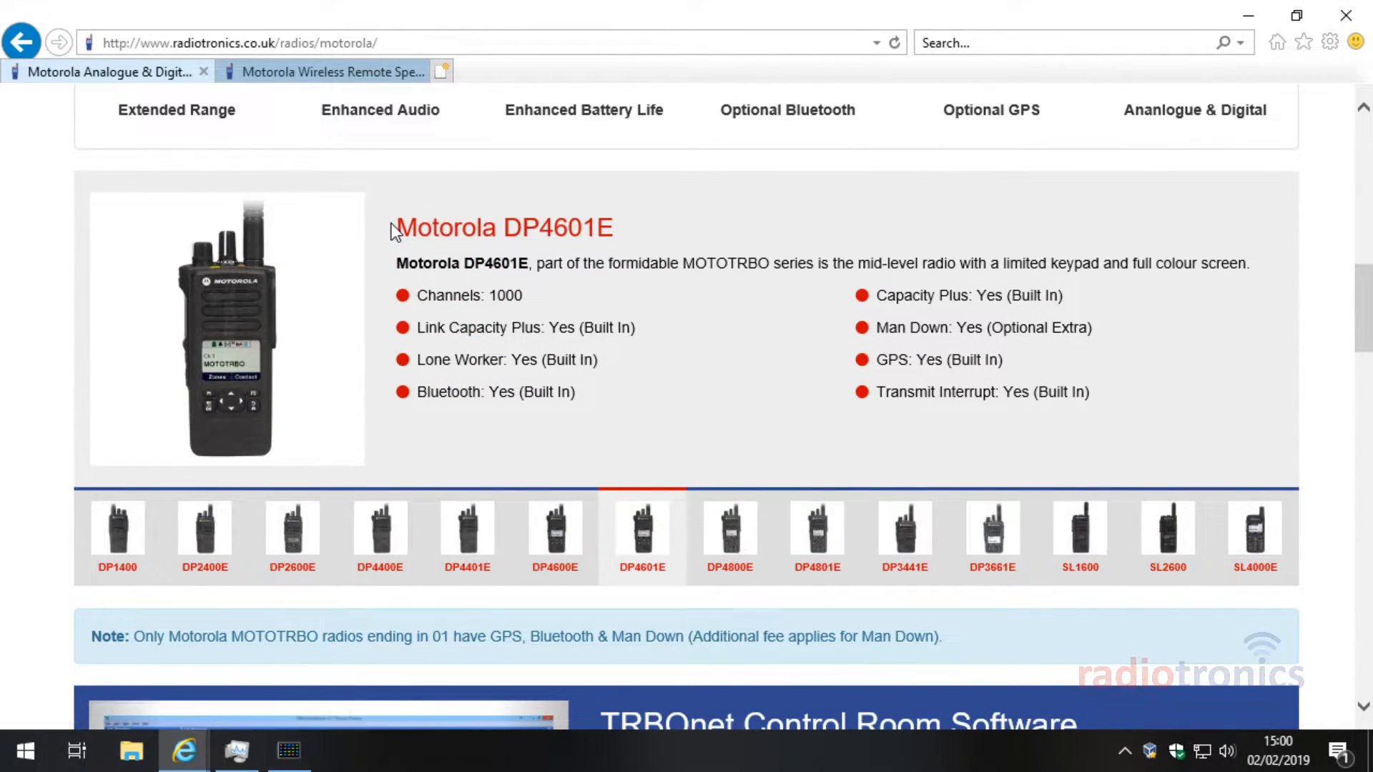
{"action": "left_click_drag", "start_coordinate": [392, 224], "coordinate": [539, 229]}
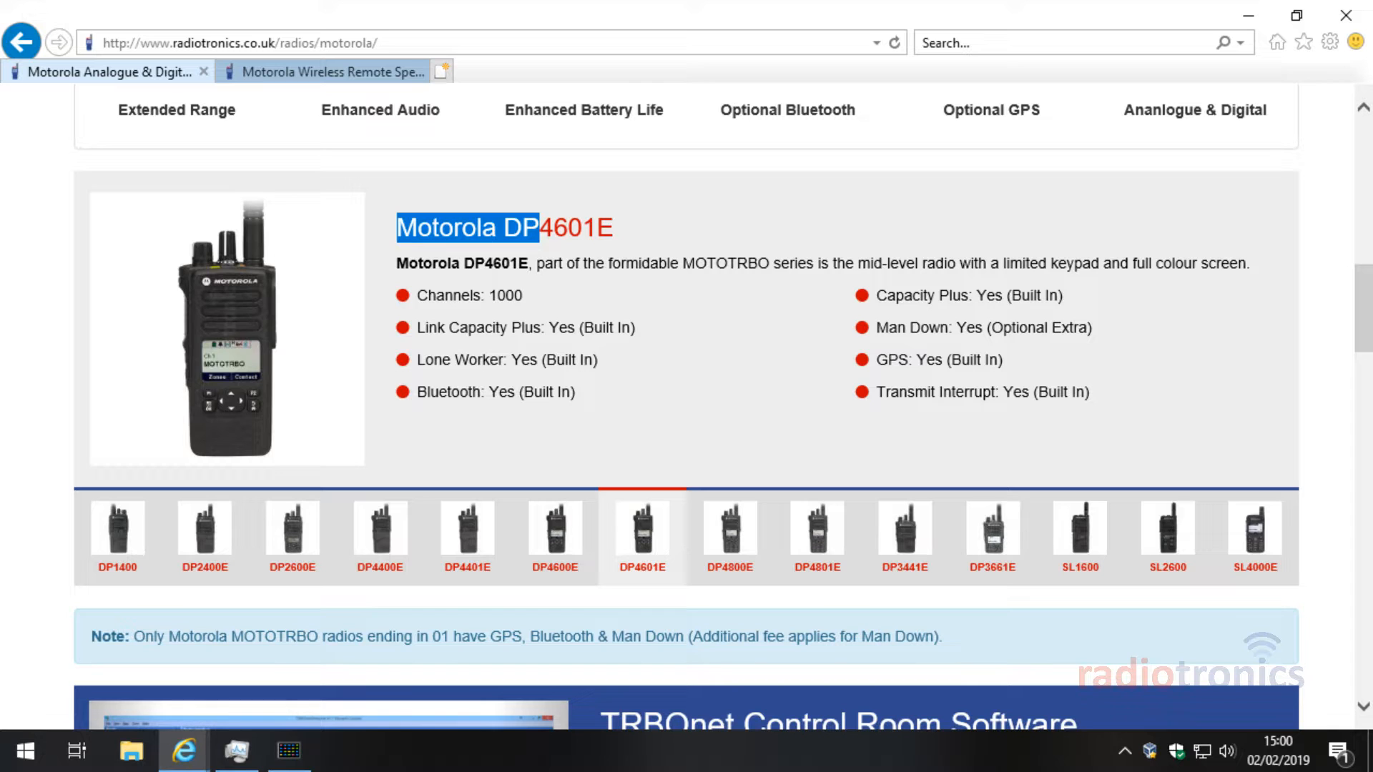
{"action": "left_click", "coordinate": [289, 749]}
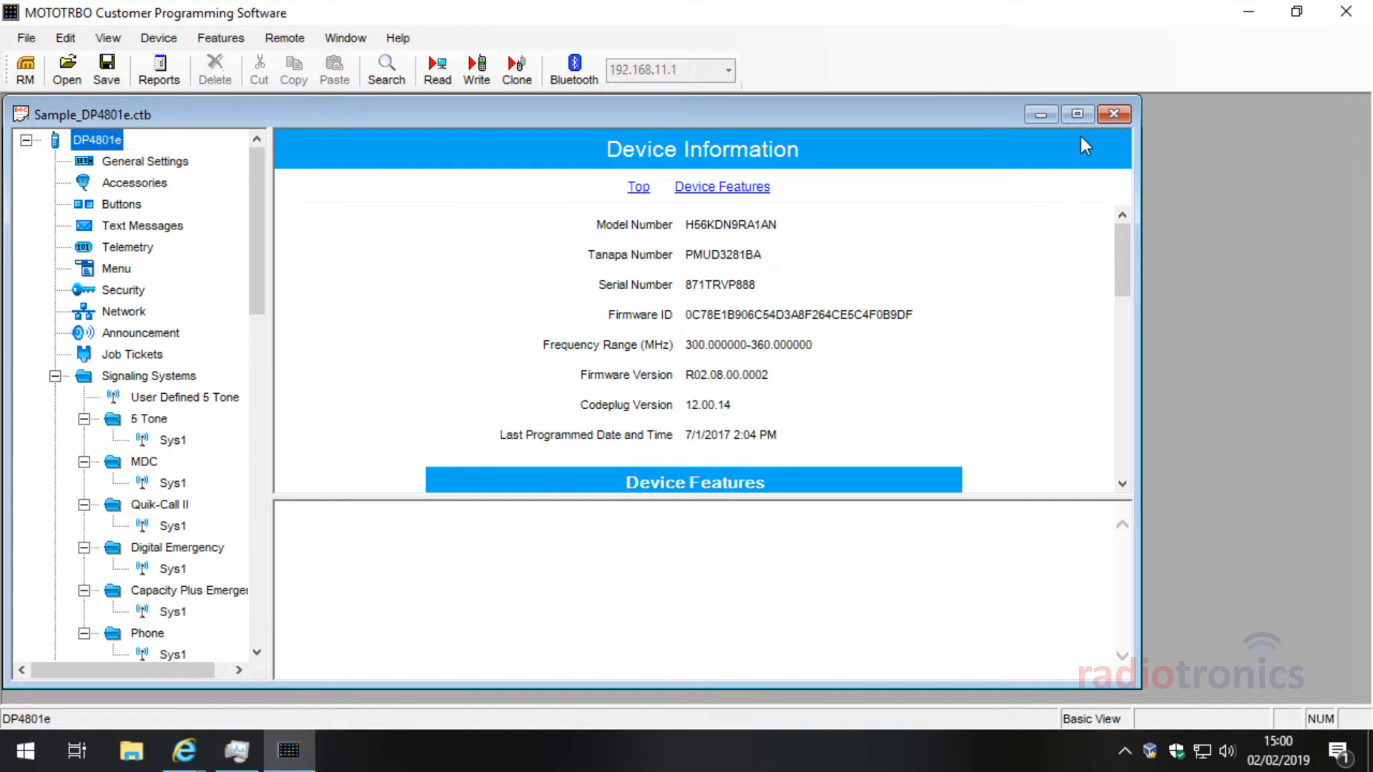
Step: Maximize the Sample_DP4801e codeplug window, then cancel the Open file dialog
{"action": "left_click", "coordinate": [1077, 114]}
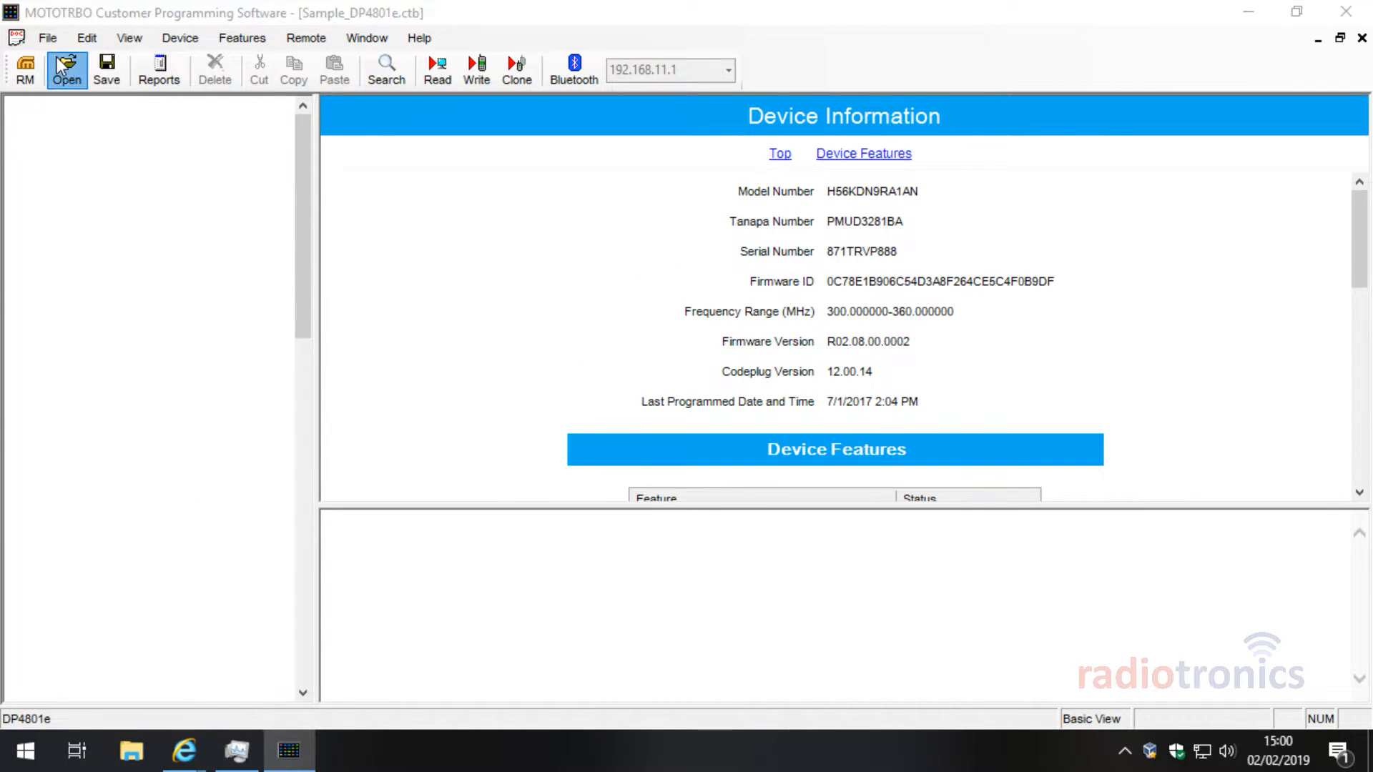
{"action": "left_click", "coordinate": [63, 66]}
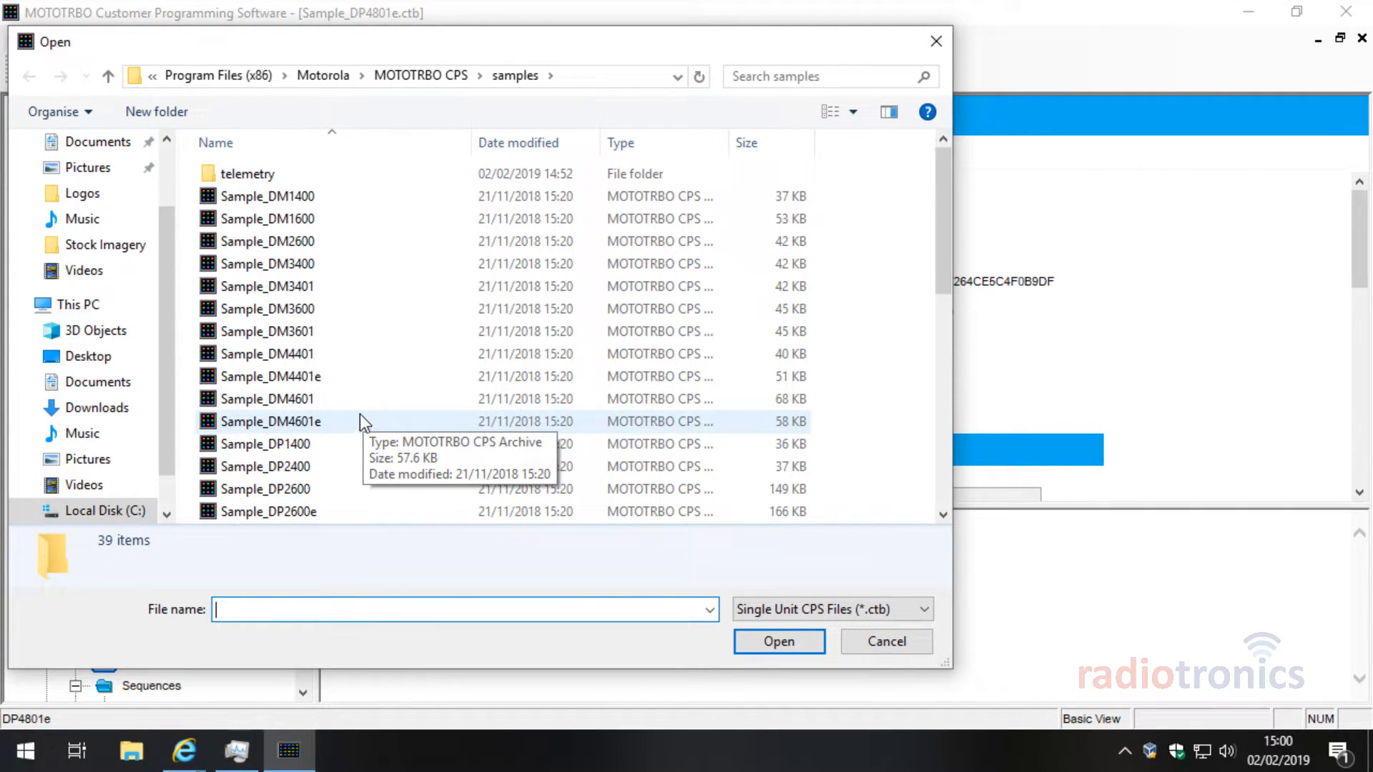
{"action": "left_click_drag", "start_coordinate": [363, 51], "coordinate": [489, 80]}
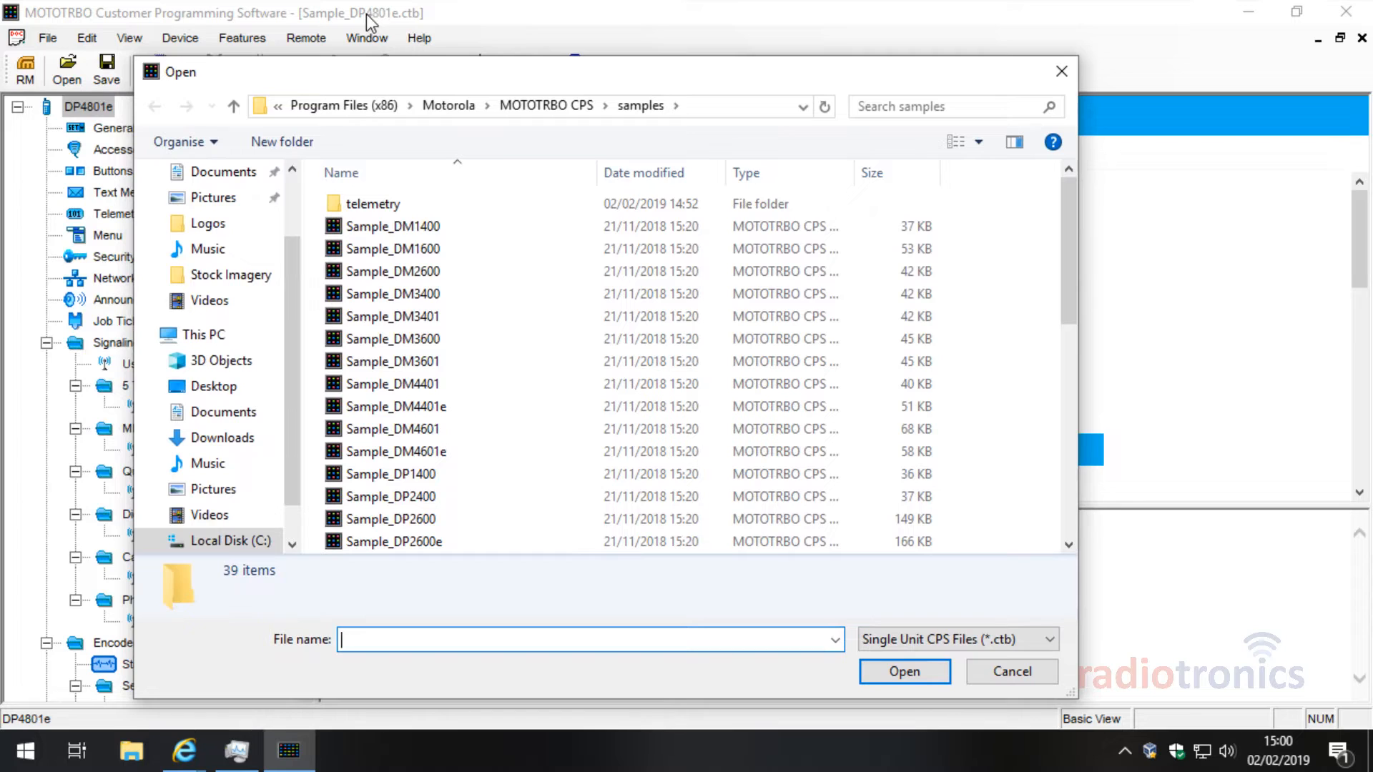
{"action": "left_click", "coordinate": [1014, 670]}
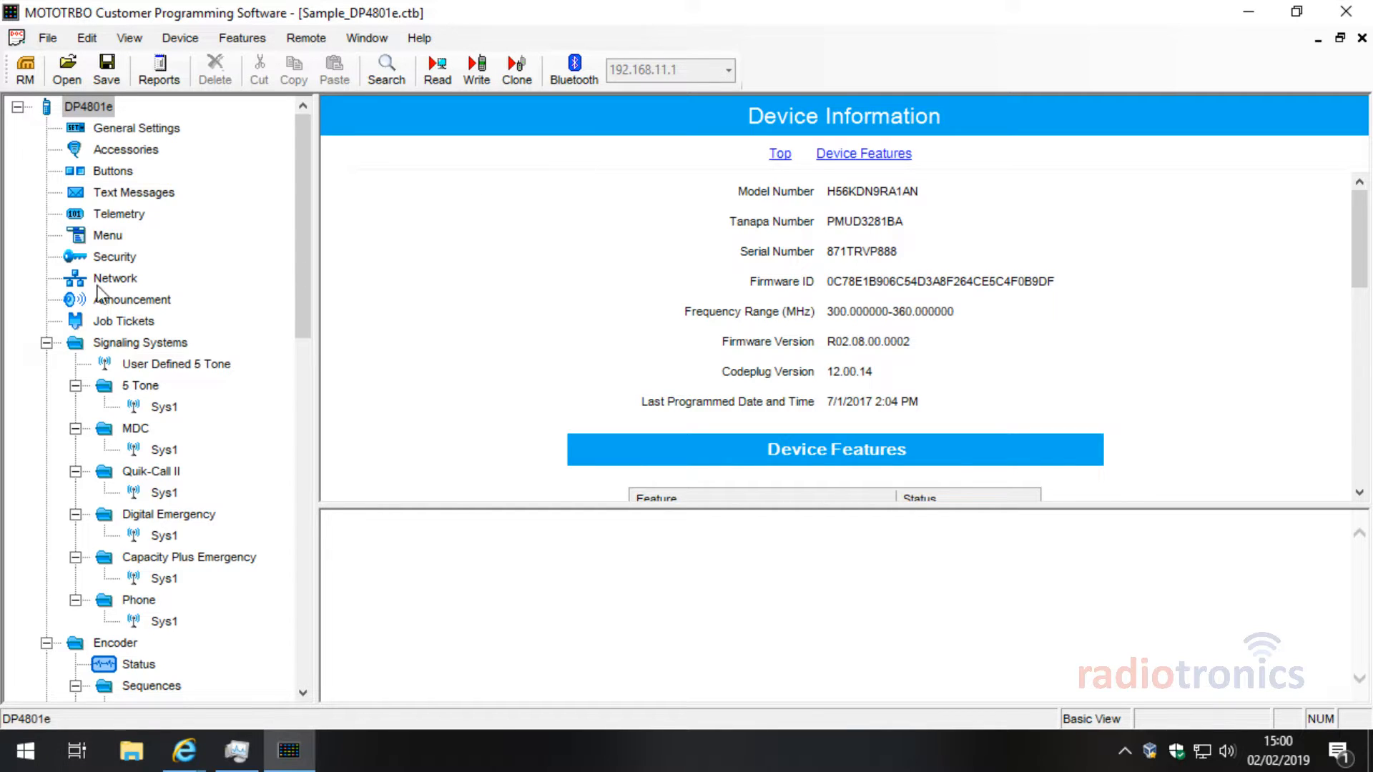
Step: Collapse the Signaling Systems through Capacity Plus categories in the tree
{"action": "left_click", "coordinate": [46, 343]}
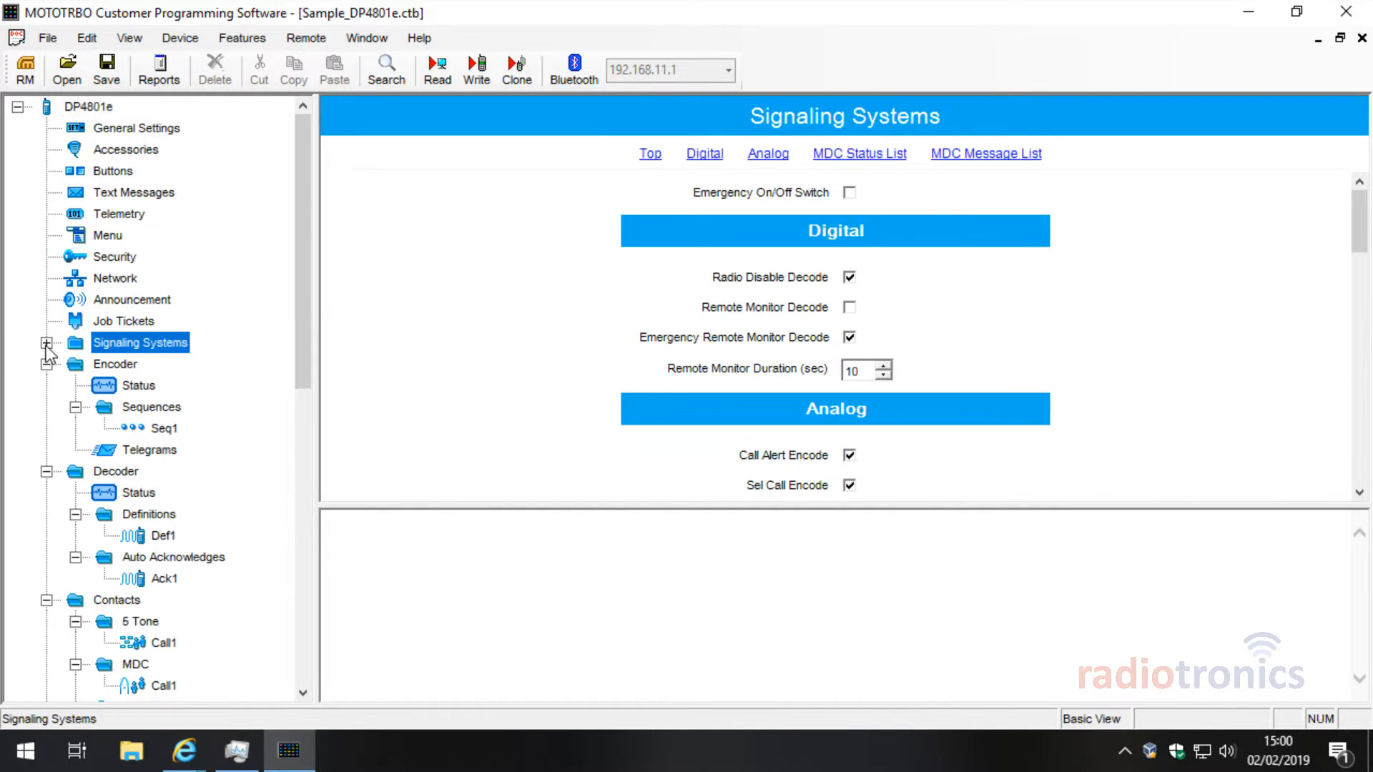
{"action": "left_click", "coordinate": [46, 364]}
{"action": "left_click", "coordinate": [47, 386]}
{"action": "left_click", "coordinate": [46, 407]}
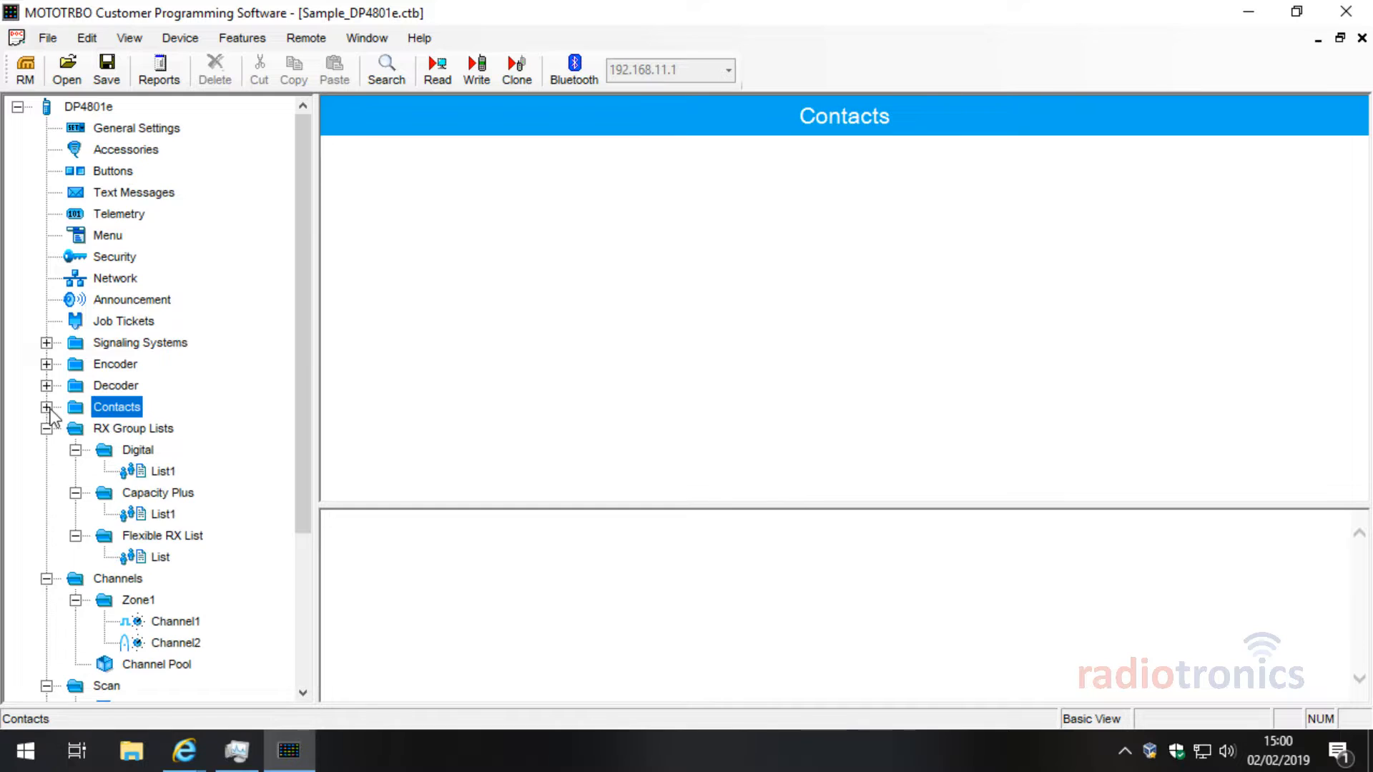
{"action": "left_click", "coordinate": [46, 429]}
{"action": "left_click", "coordinate": [46, 451]}
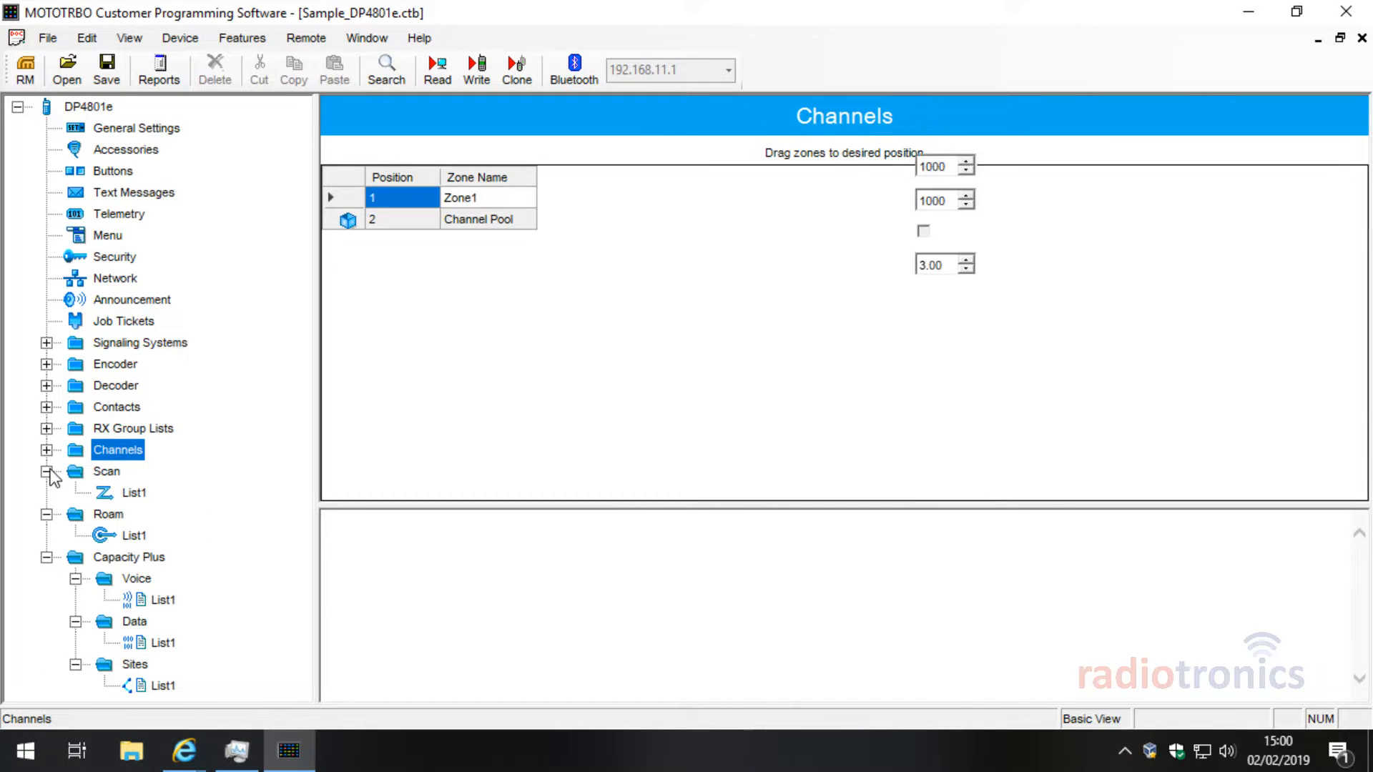
{"action": "left_click", "coordinate": [47, 472]}
{"action": "left_click", "coordinate": [47, 493]}
{"action": "left_click", "coordinate": [46, 515]}
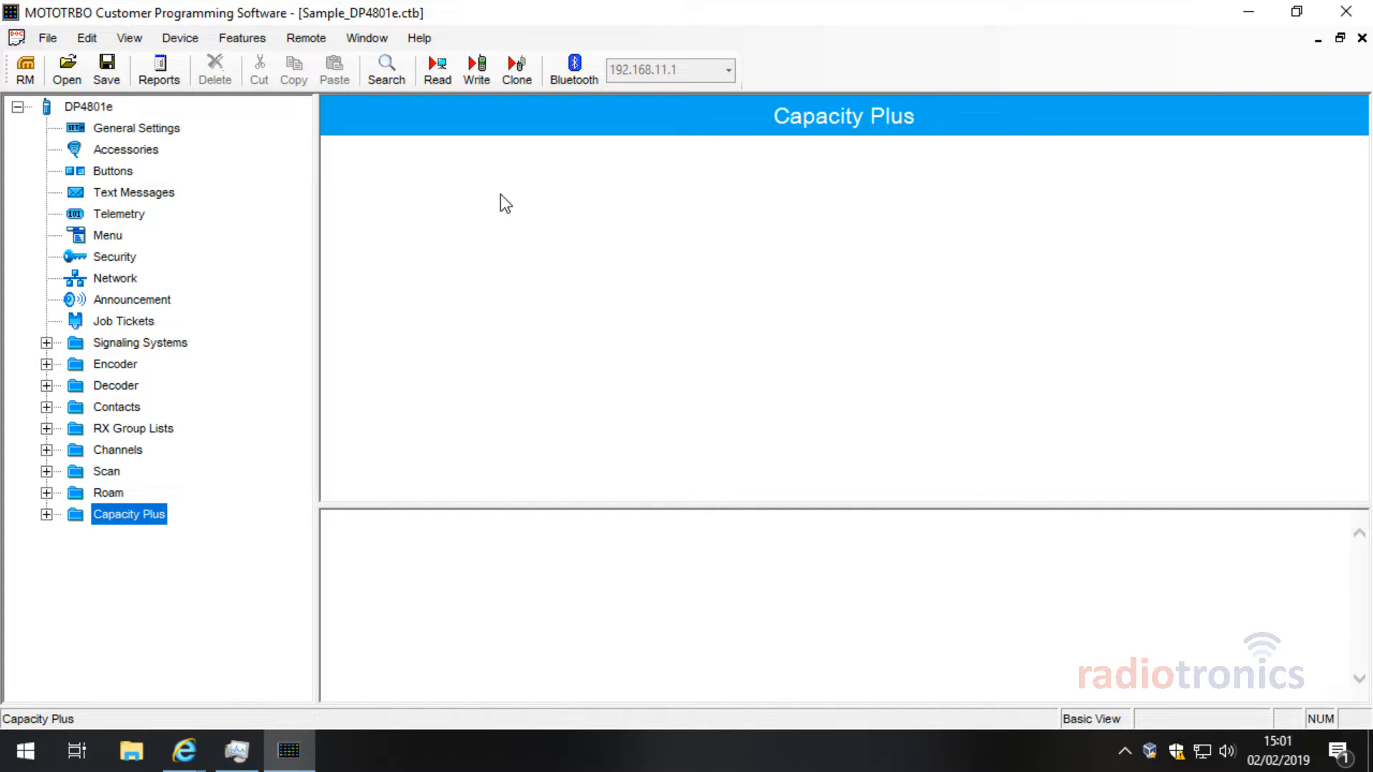
{"action": "left_click", "coordinate": [130, 129]}
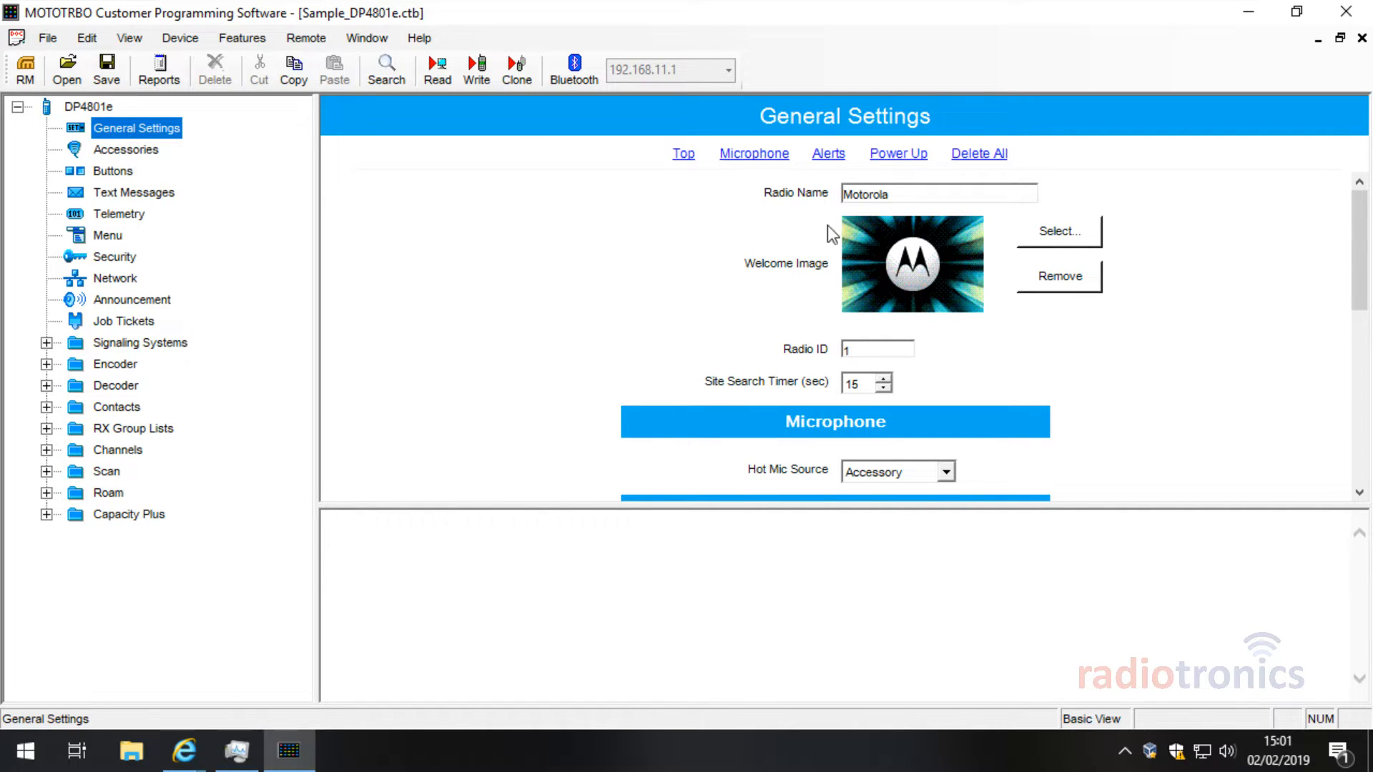
{"action": "double_click", "coordinate": [853, 196]}
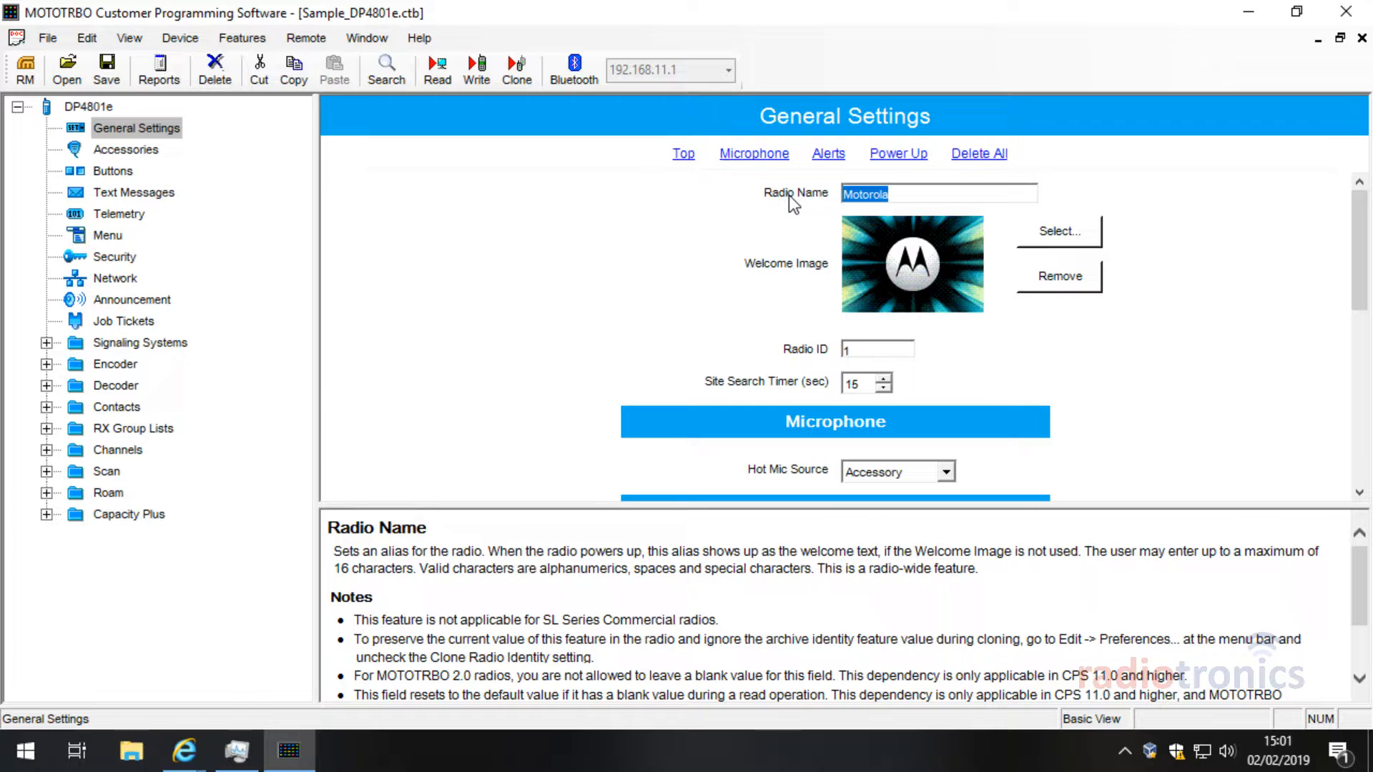
{"action": "type", "text": "S"}
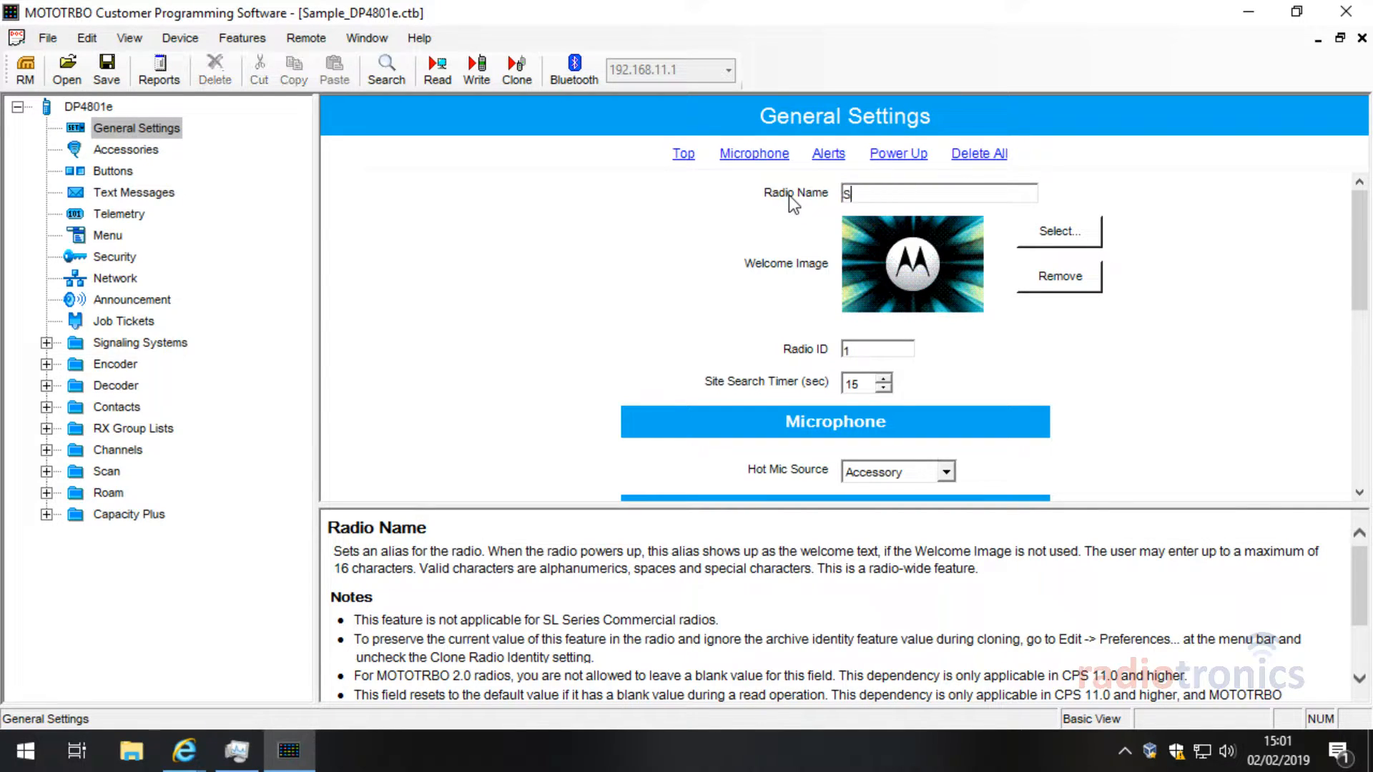
{"action": "type", "text": "teve's Mortors"}
{"action": "left_click", "coordinate": [893, 346]}
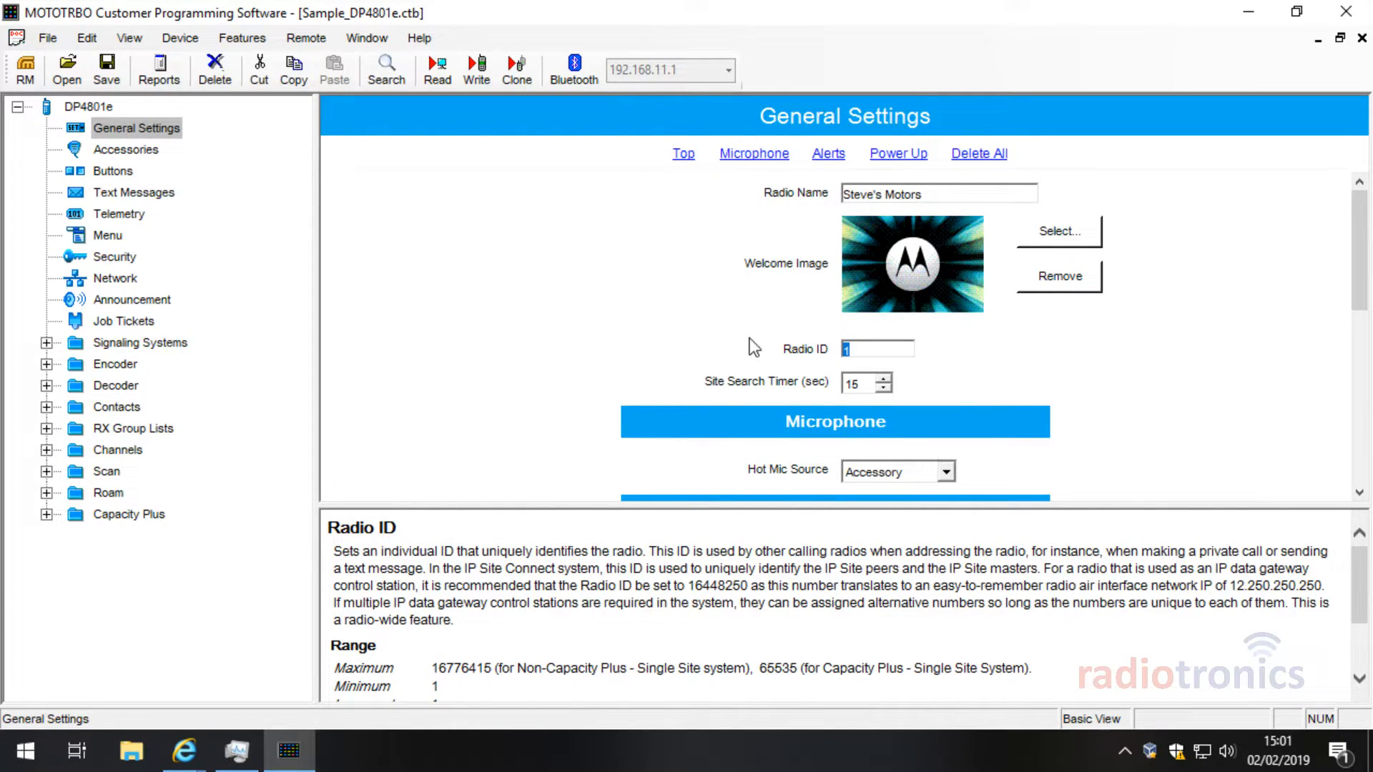
{"action": "left_click", "coordinate": [882, 350]}
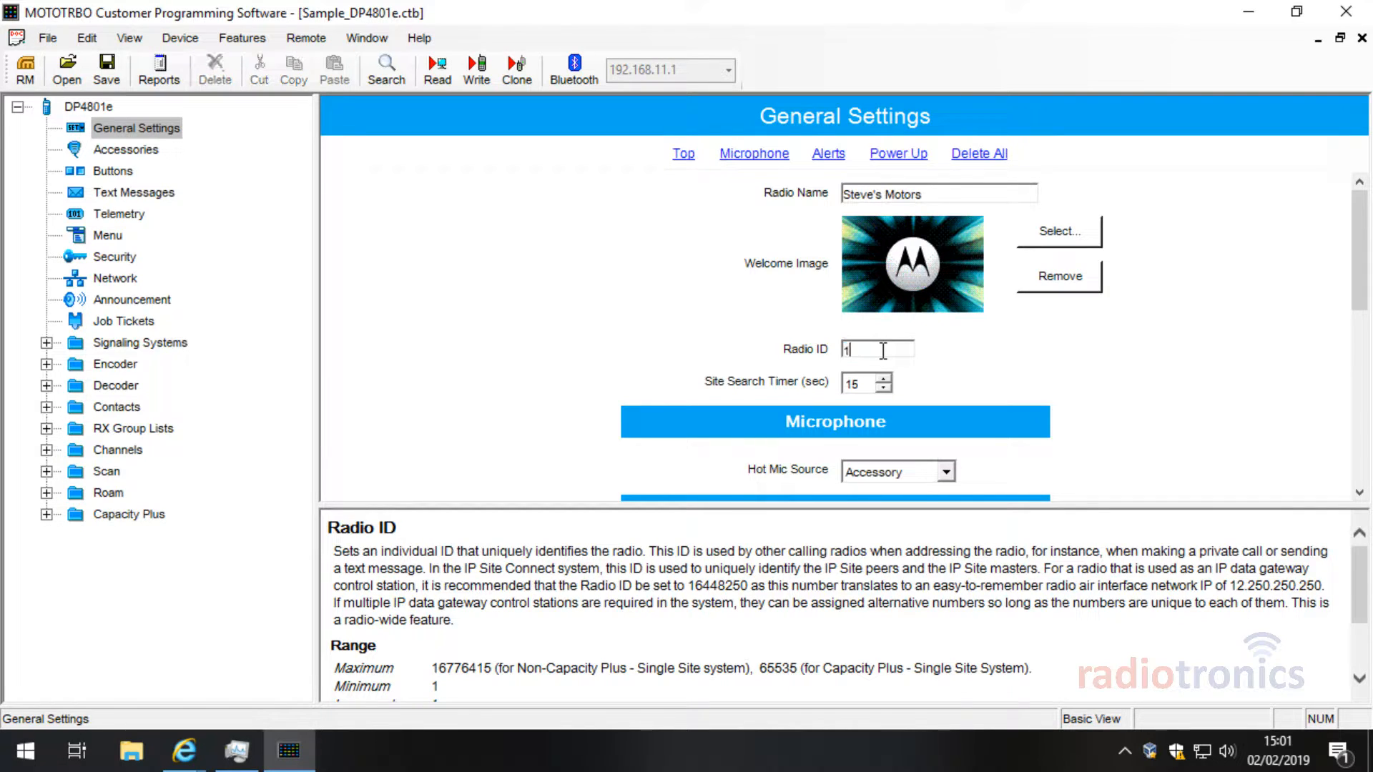
{"action": "key", "text": "BackSpace"}
{"action": "type", "text": "1234"}
{"action": "key", "text": "BackSpace"}
{"action": "key", "text": "BackSpace"}
{"action": "key", "text": "BackSpace"}
{"action": "key", "text": "BackSpace"}
{"action": "type", "text": "1"}
{"action": "key", "text": "BackSpace"}
{"action": "type", "text": "1"}
Step: Expand Contacts and collapse its 5 Tone, MDC, Quik-Call II and Capacity Plus folders
{"action": "left_click", "coordinate": [117, 407]}
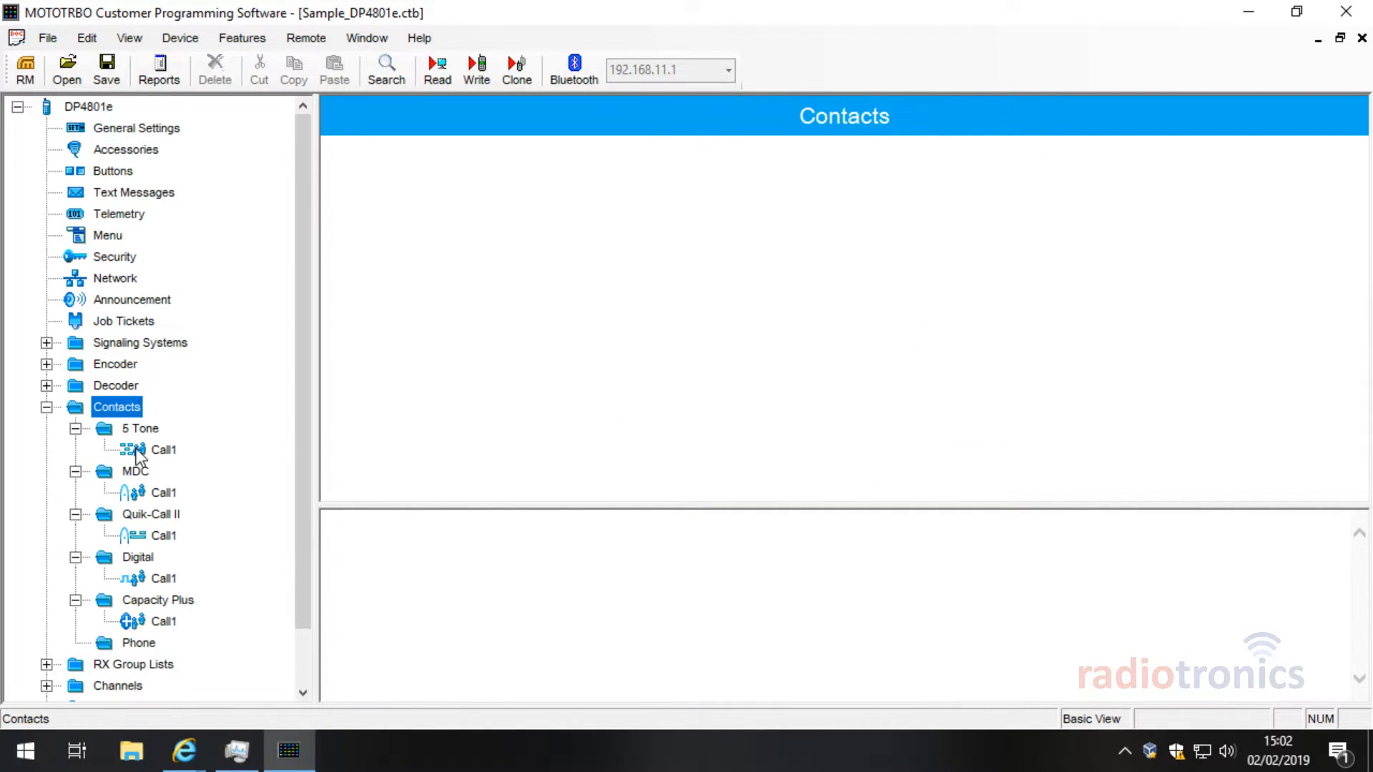
{"action": "left_click", "coordinate": [75, 429]}
{"action": "left_click", "coordinate": [75, 450]}
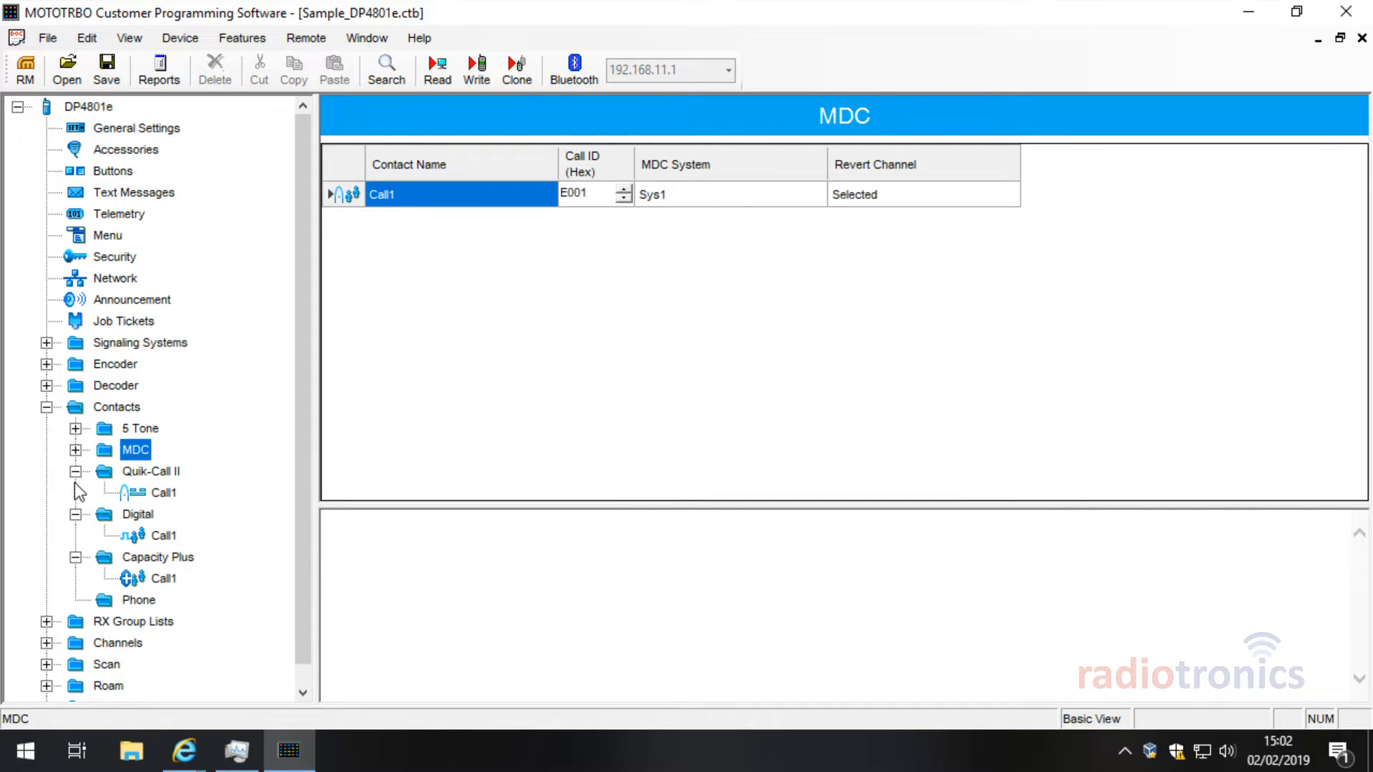
{"action": "left_click", "coordinate": [75, 471]}
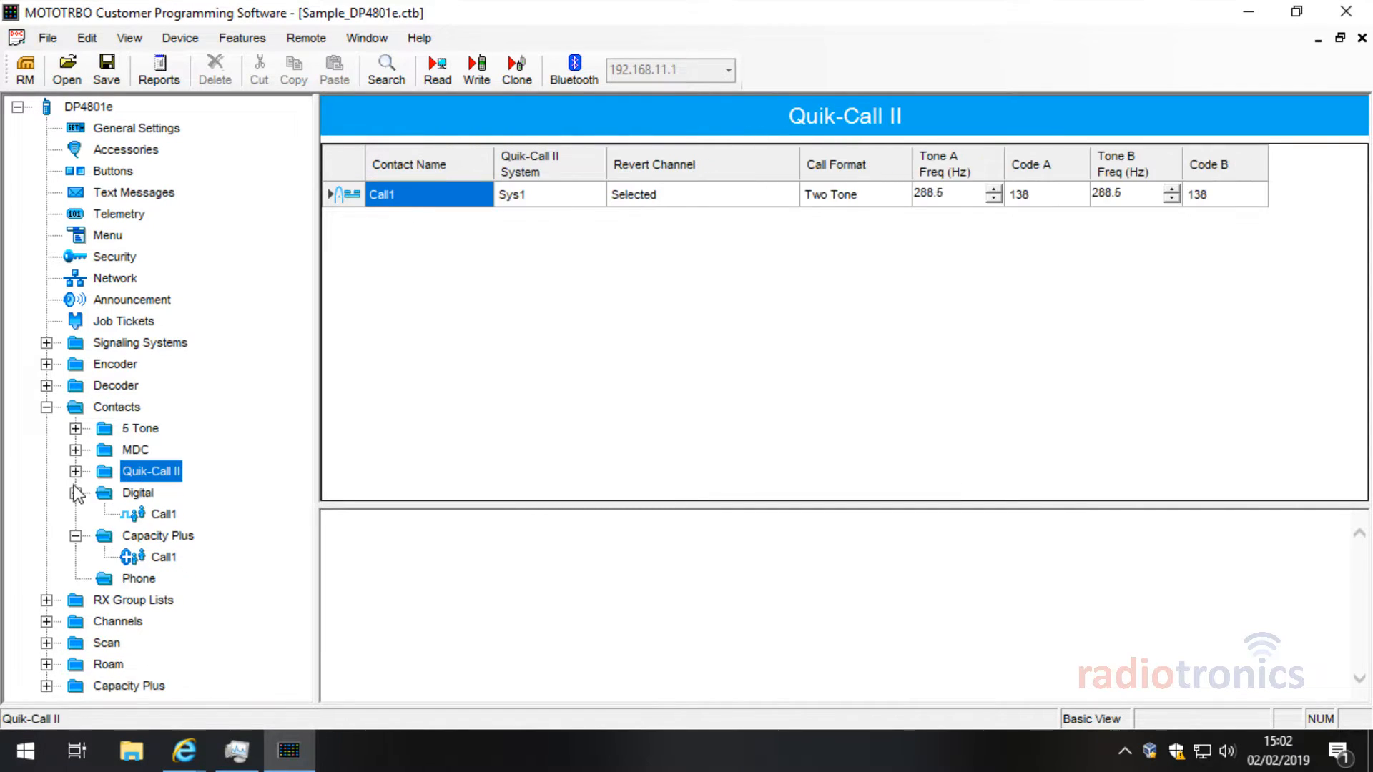
{"action": "left_click", "coordinate": [75, 535]}
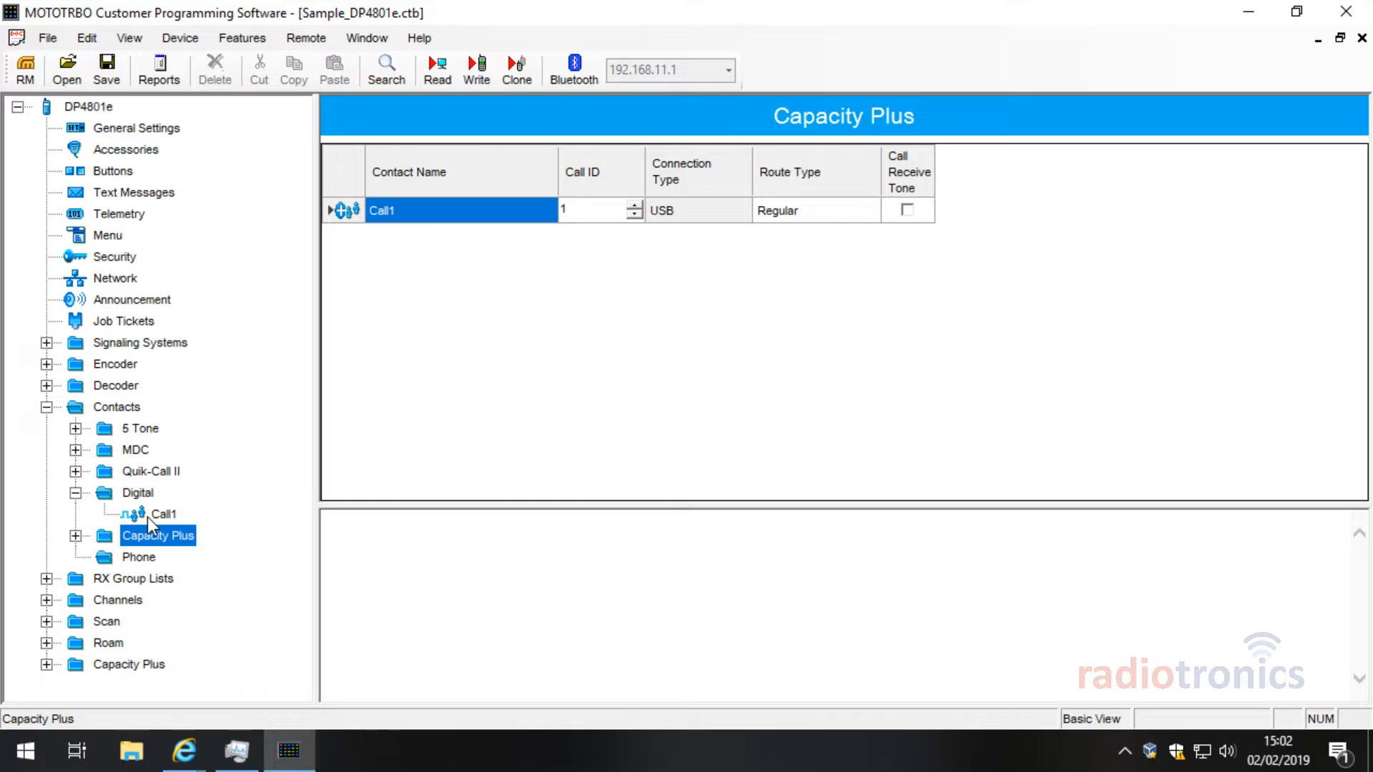
{"action": "left_click", "coordinate": [75, 536]}
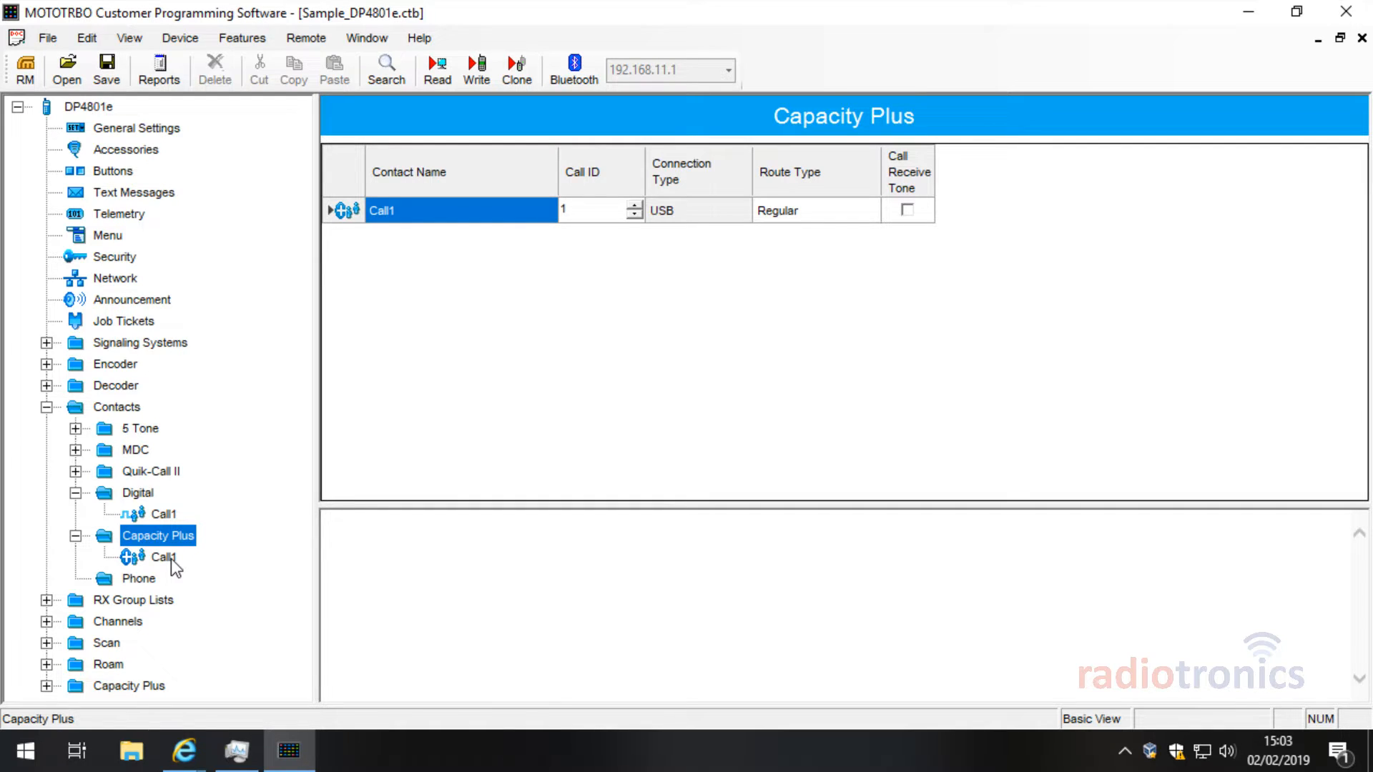
{"action": "double_click", "coordinate": [134, 542]}
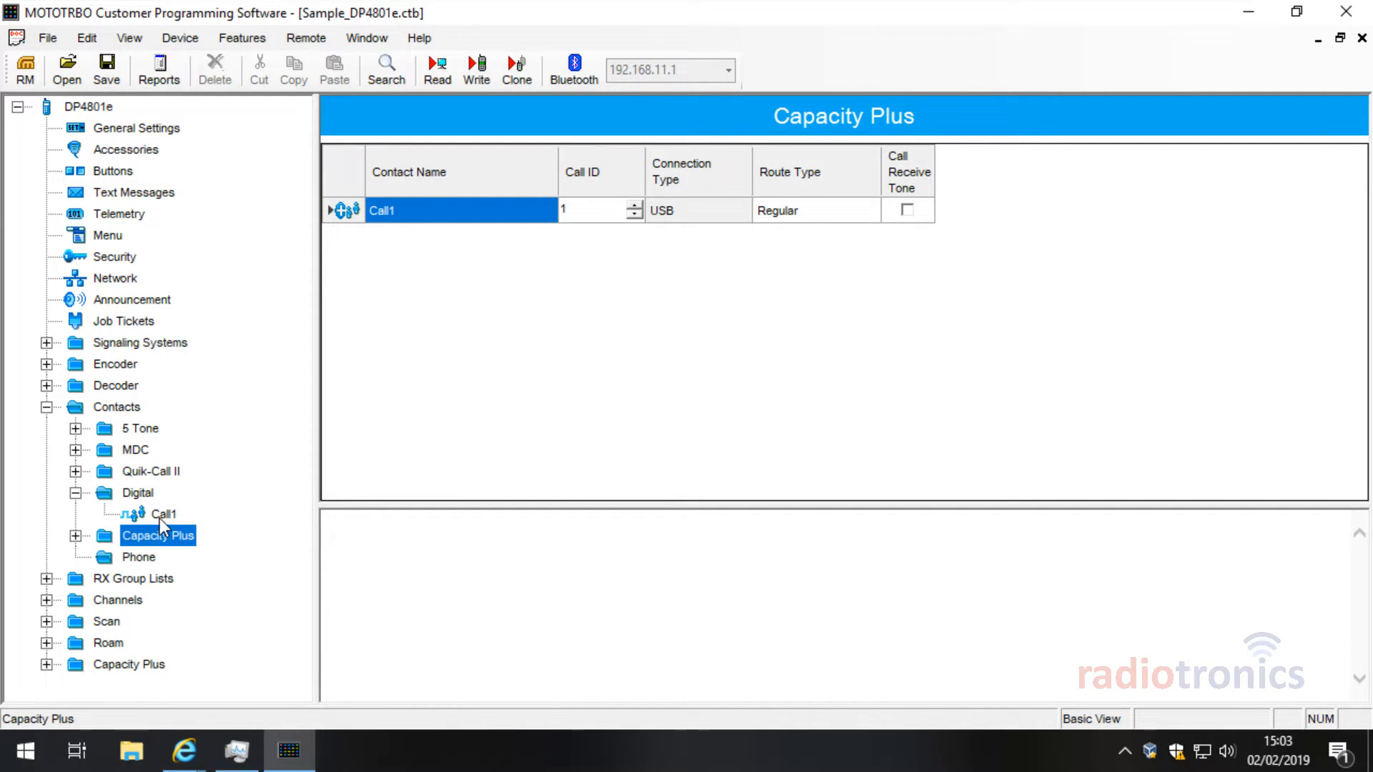
Step: Show the Digital contact Call1's settings, with Call ID 1 and Route Type Regular
{"action": "left_click", "coordinate": [161, 515]}
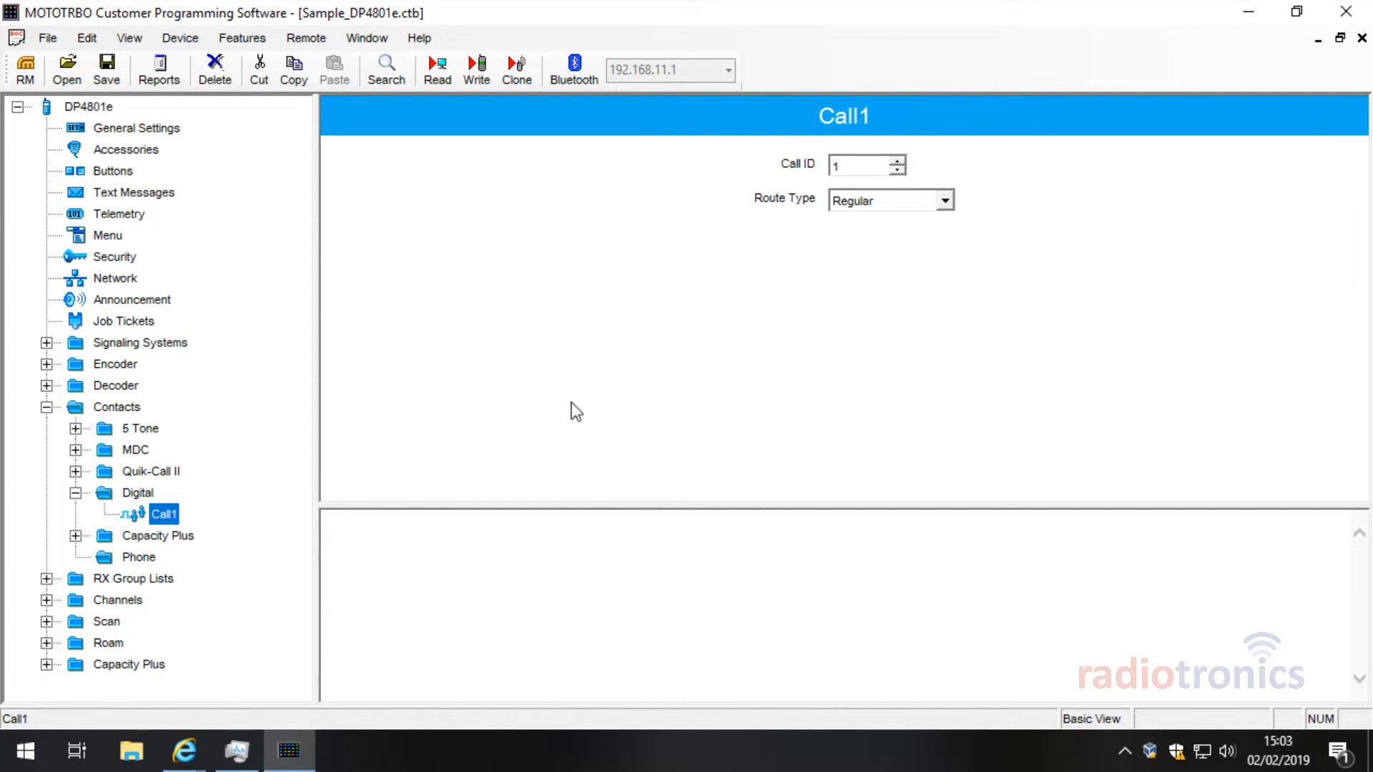
{"action": "left_click", "coordinate": [133, 493]}
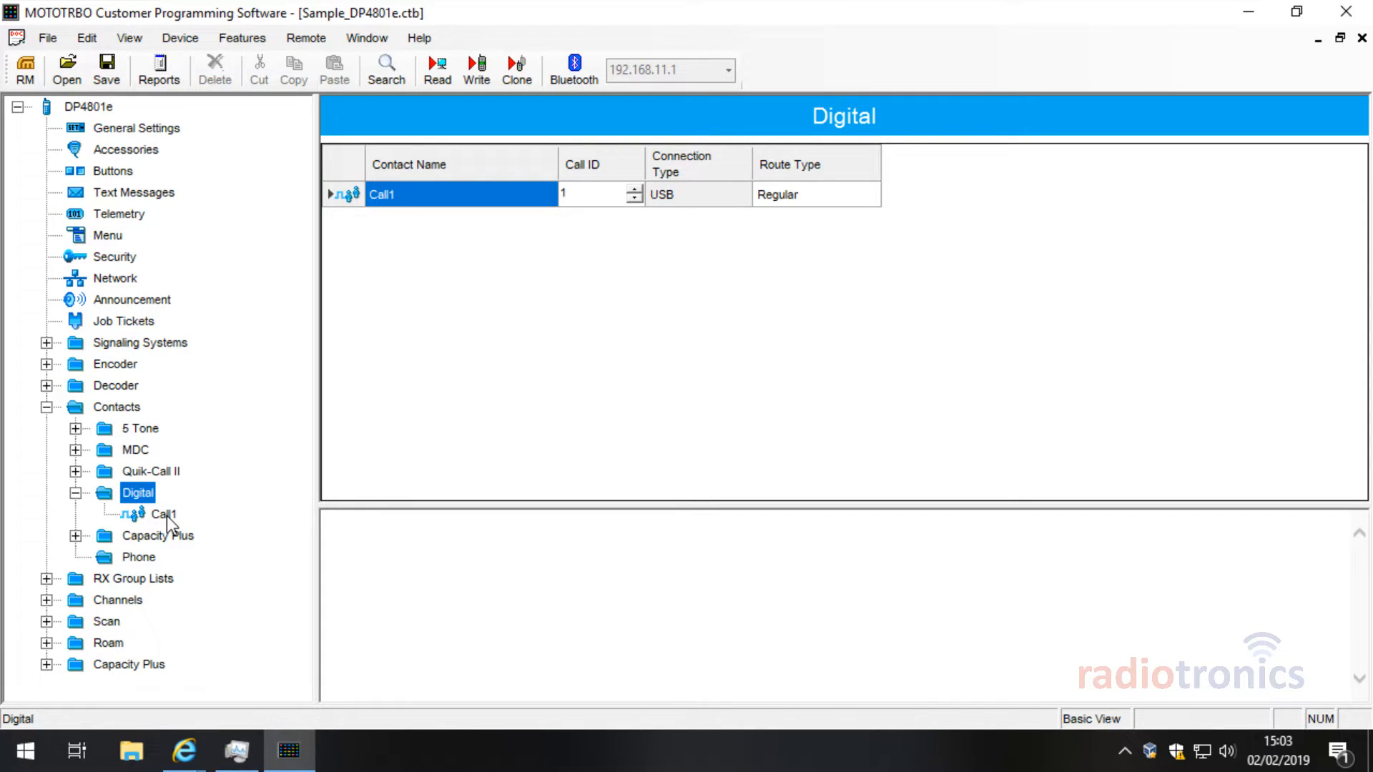
{"action": "left_click", "coordinate": [167, 515]}
{"action": "left_click", "coordinate": [148, 497]}
{"action": "left_click", "coordinate": [163, 516]}
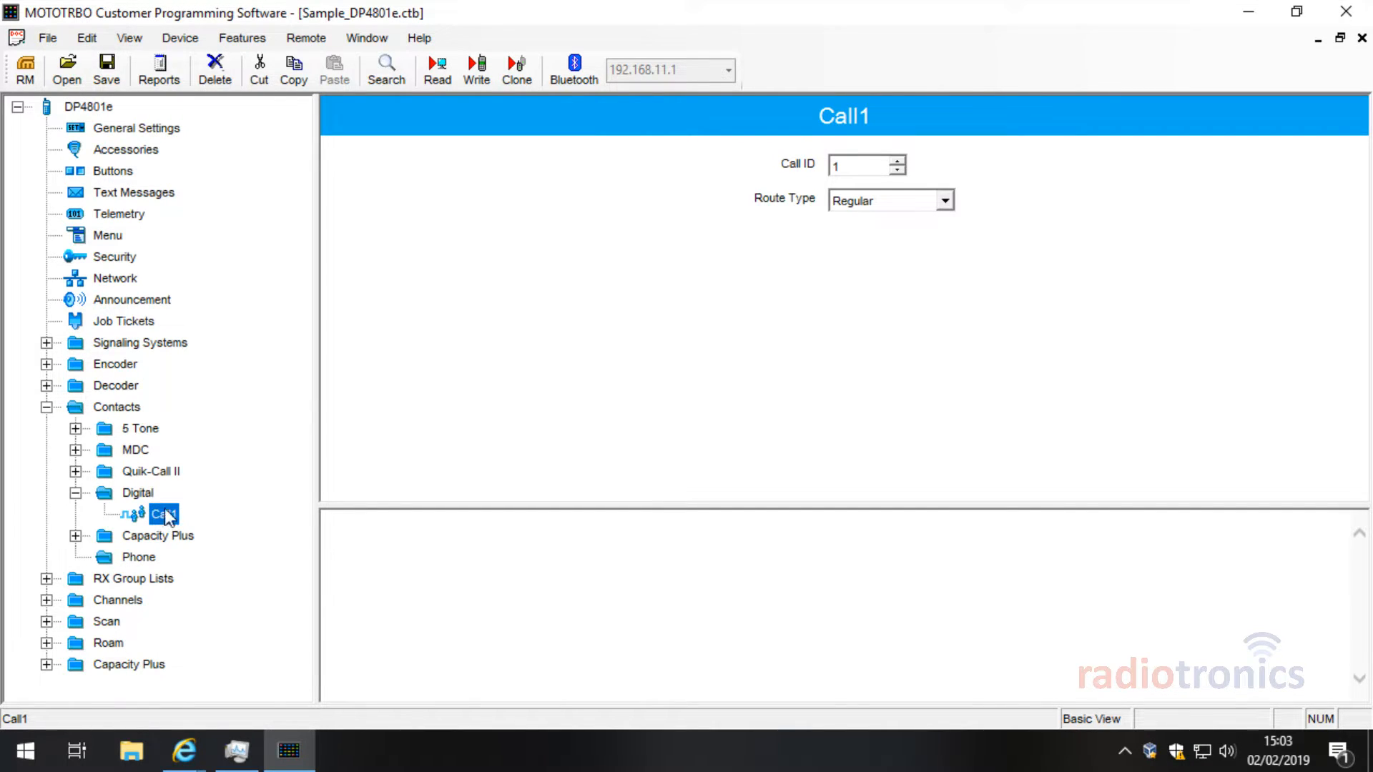
Step: Add two new Group Call contacts under the Digital contacts folder
{"action": "right_click", "coordinate": [140, 493]}
{"action": "mouse_move", "coordinate": [250, 504]}
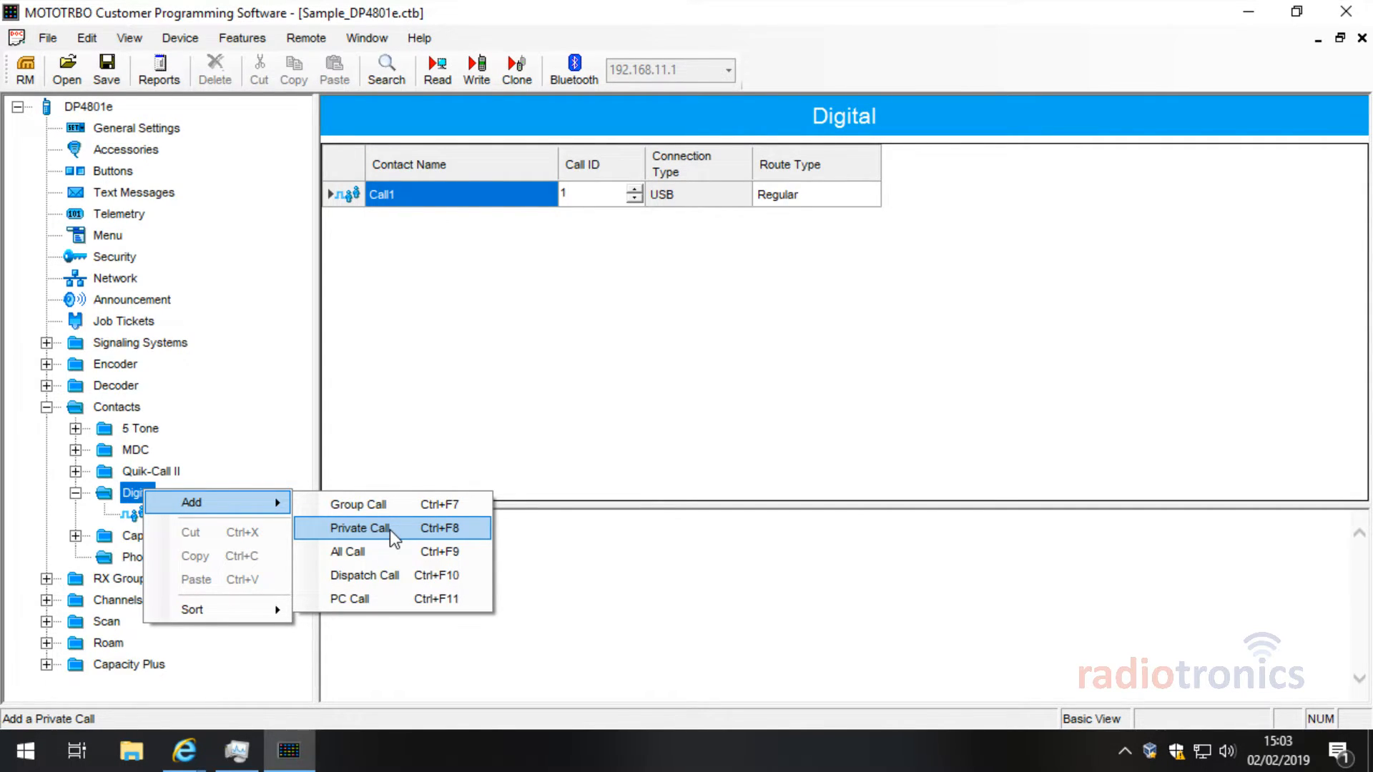
{"action": "left_click", "coordinate": [439, 505]}
{"action": "right_click", "coordinate": [137, 494]}
{"action": "mouse_move", "coordinate": [205, 503]}
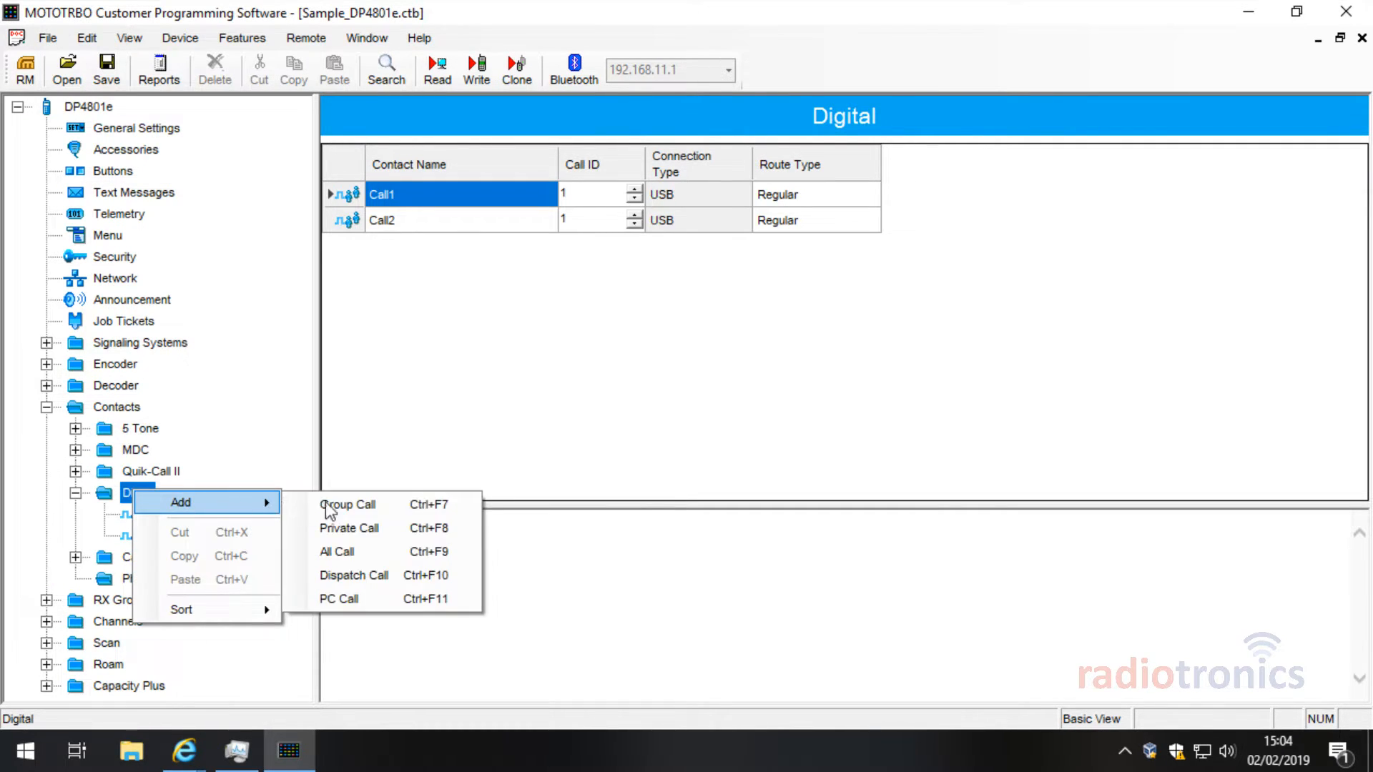
{"action": "left_click", "coordinate": [383, 503]}
Step: Delete the Call1 contact and show the digital contacts table with Call2 and Call3
{"action": "right_click", "coordinate": [170, 514]}
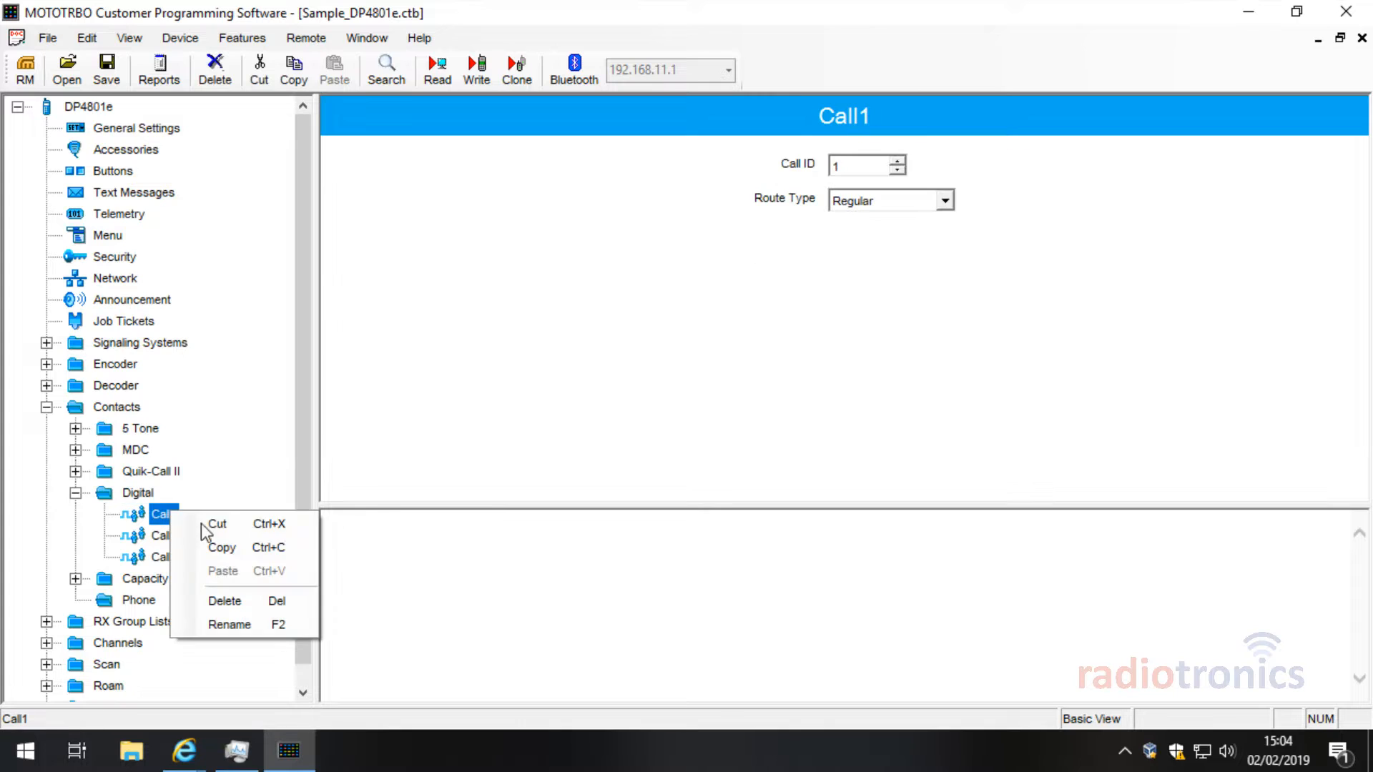
{"action": "left_click", "coordinate": [272, 602]}
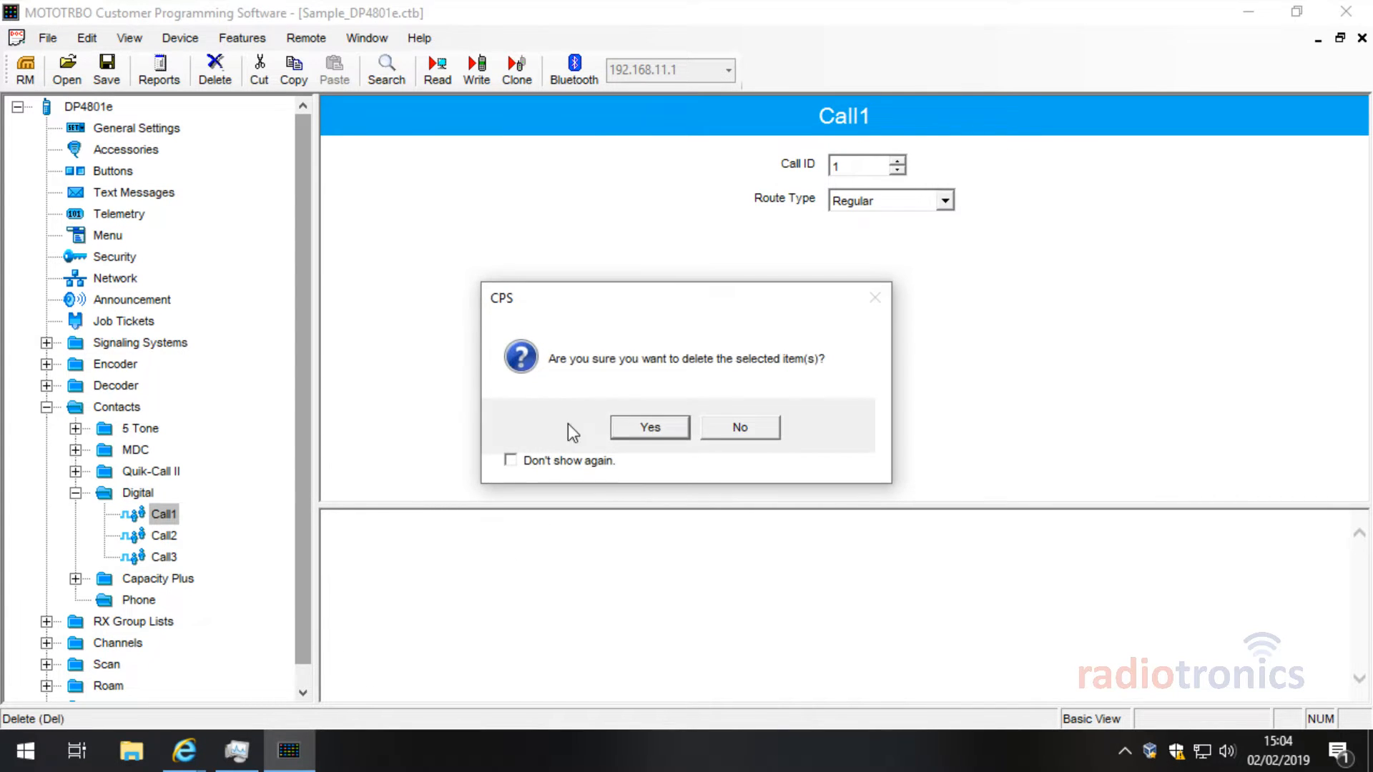
{"action": "left_click", "coordinate": [680, 427]}
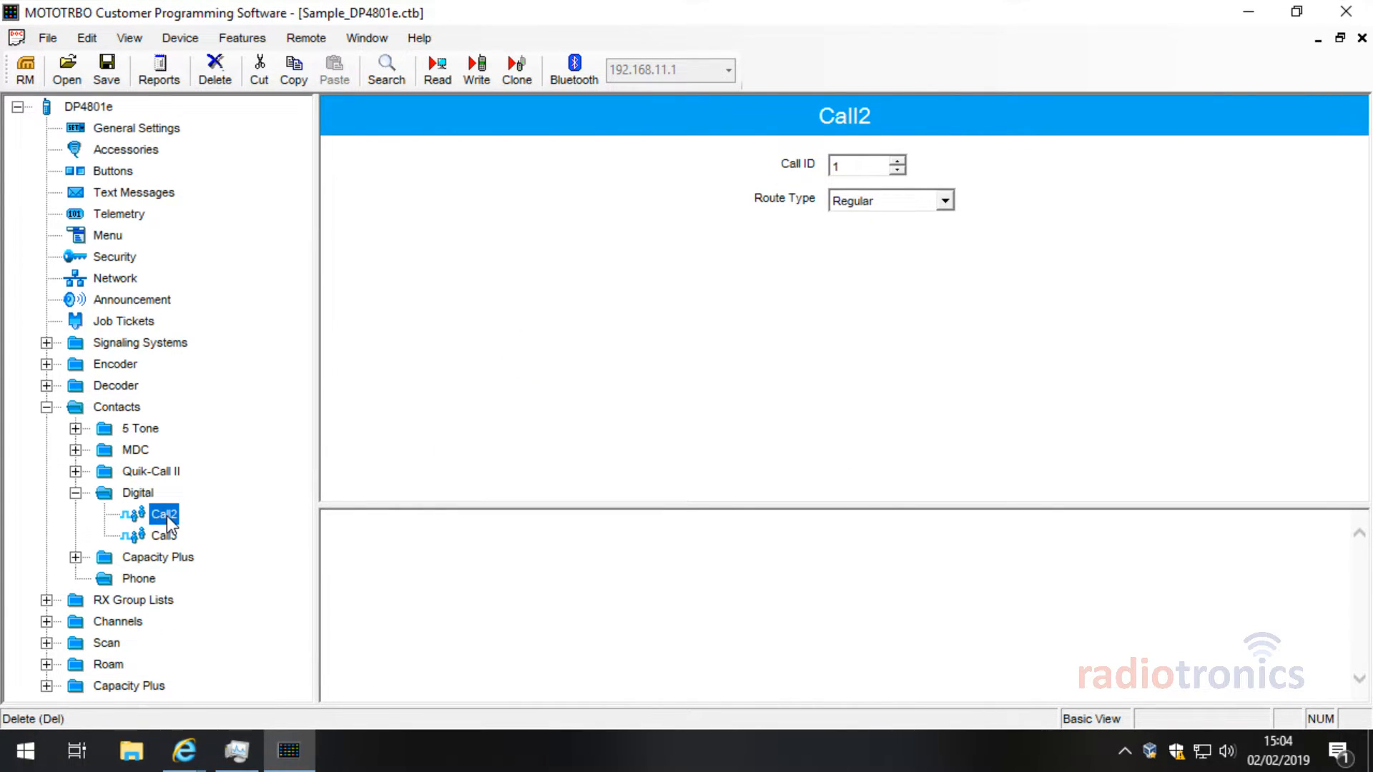
{"action": "left_click", "coordinate": [130, 492]}
{"action": "left_click", "coordinate": [500, 199]}
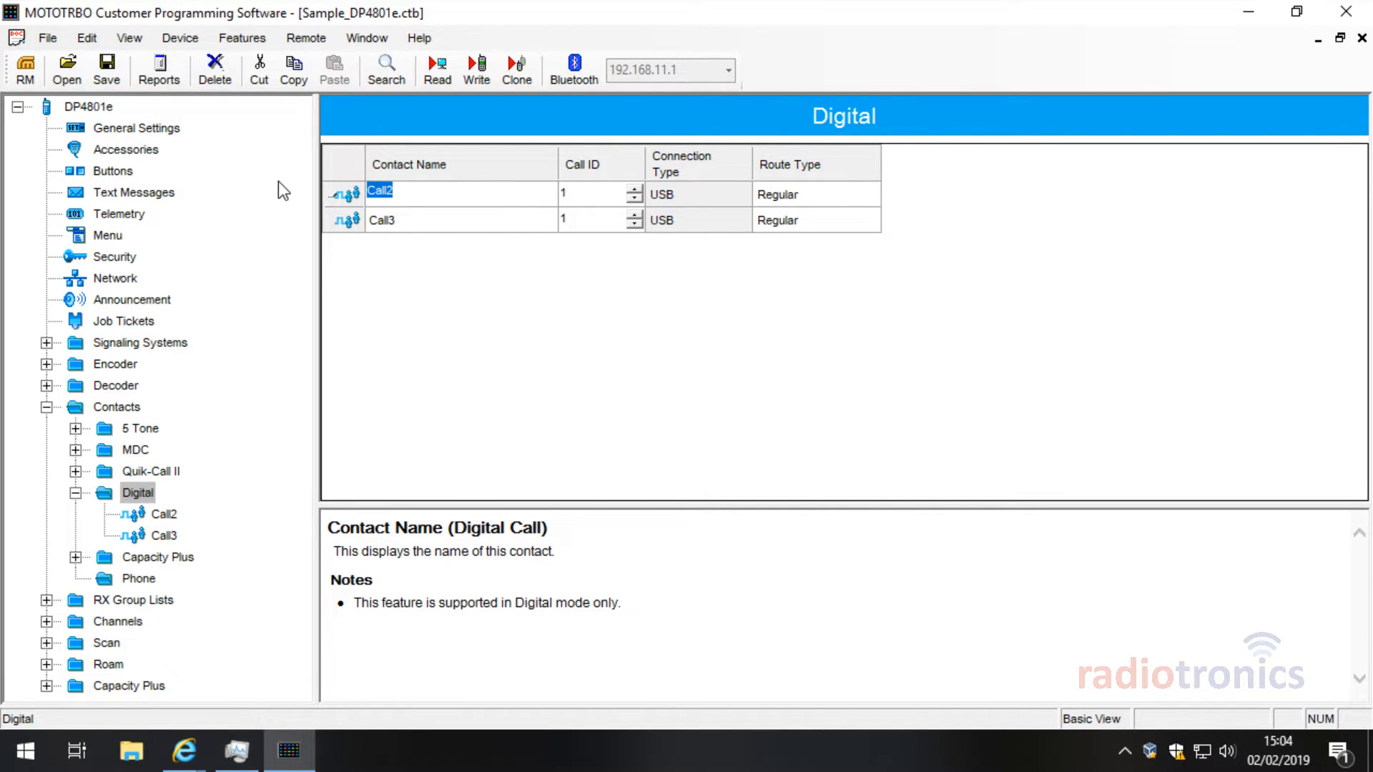
Step: Name the two digital contacts Channel 1 and Channel 2
{"action": "type", "text": "channwel"}
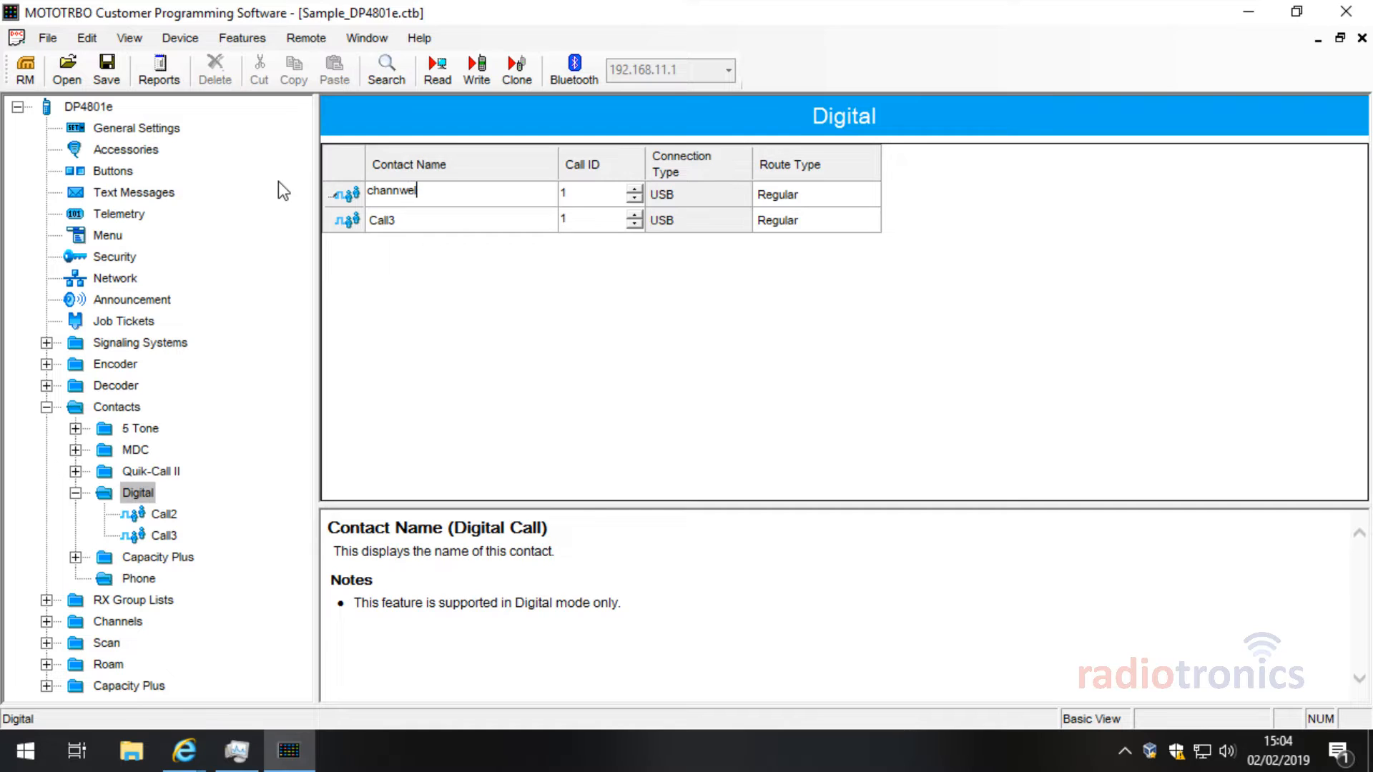
{"action": "key", "text": "BackSpace"}
{"action": "key", "text": "BackSpace"}
{"action": "key", "text": "BackSpace"}
{"action": "key", "text": "BackSpace"}
{"action": "key", "text": "BackSpace"}
{"action": "key", "text": "BackSpace"}
{"action": "key", "text": "BackSpace"}
{"action": "type", "text": "Channel 1"}
{"action": "left_click", "coordinate": [392, 221]}
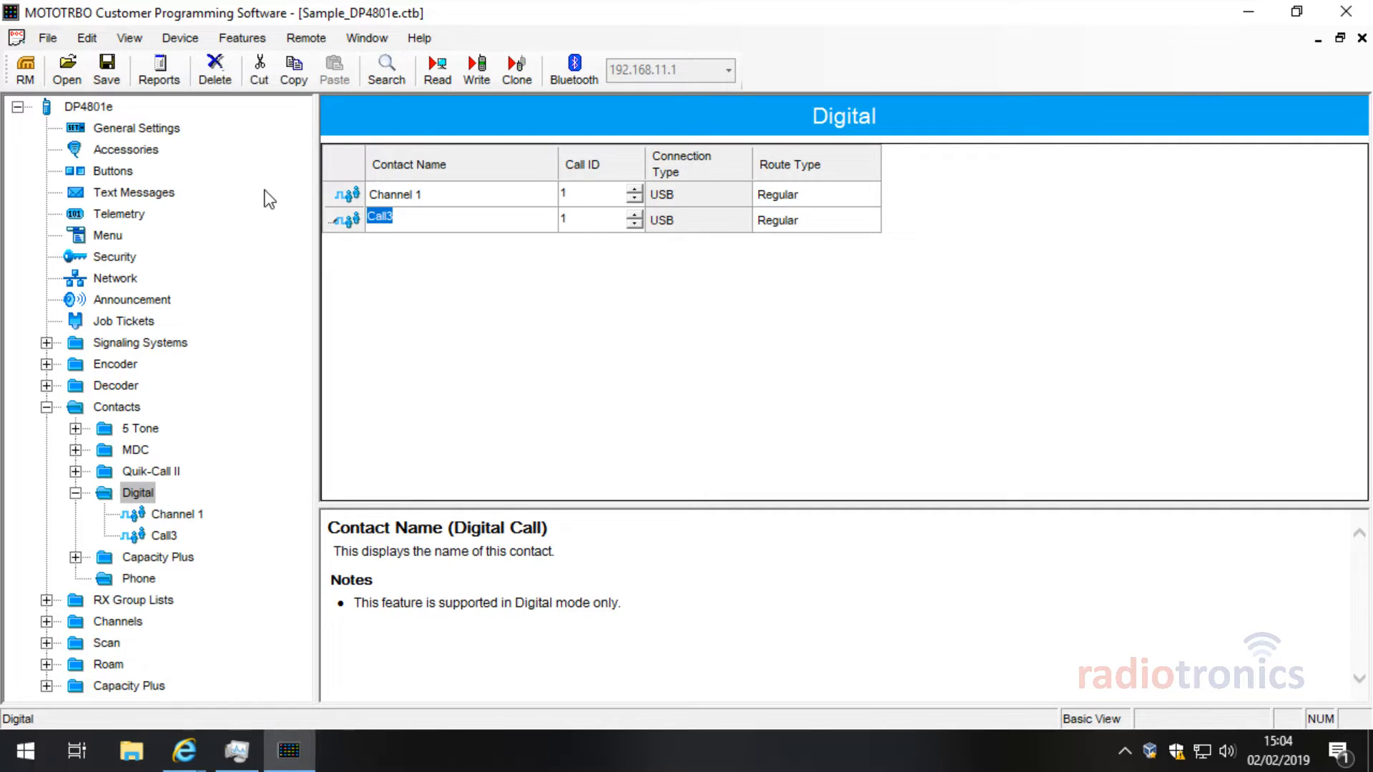
{"action": "type", "text": "Channel 2"}
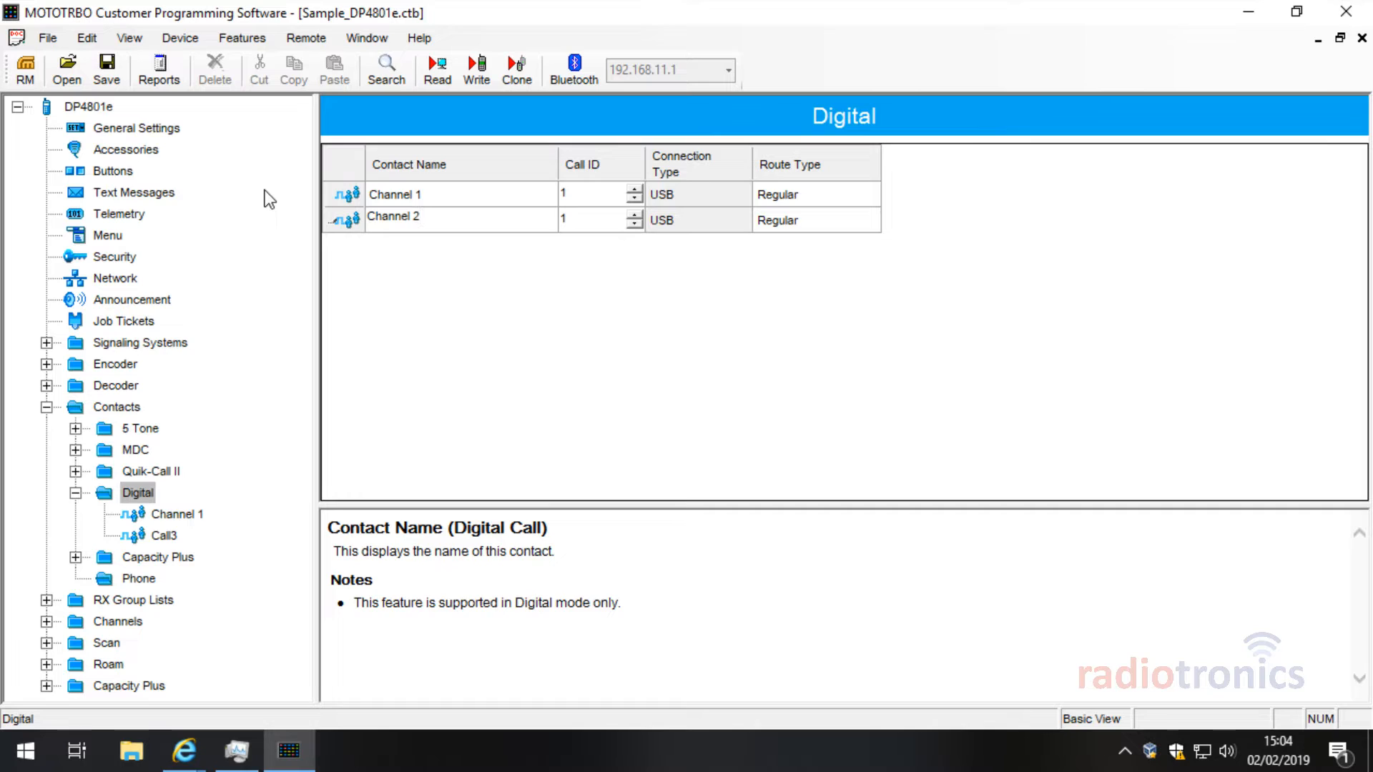
{"action": "left_click", "coordinate": [411, 194]}
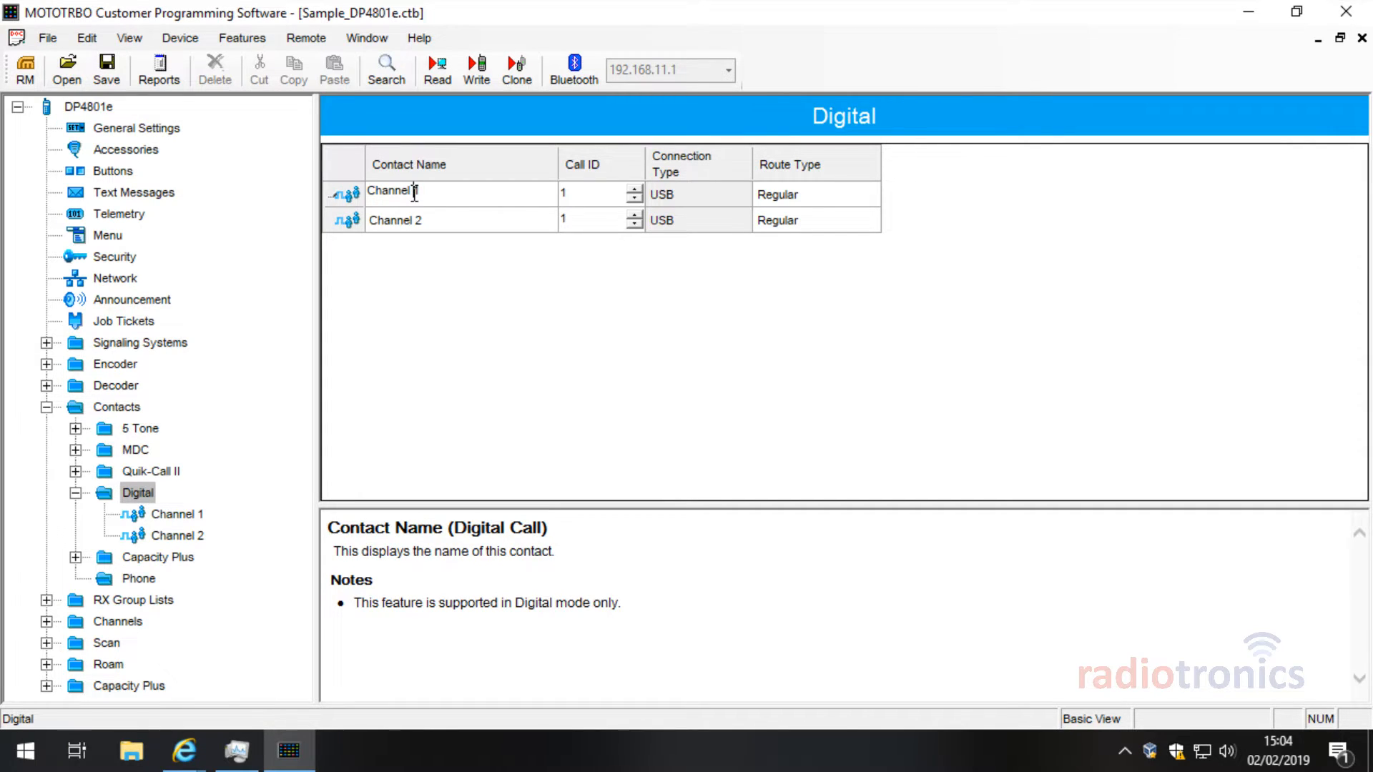
Step: Change the contact names to Group 1 and Group 2
{"action": "double_click", "coordinate": [411, 194]}
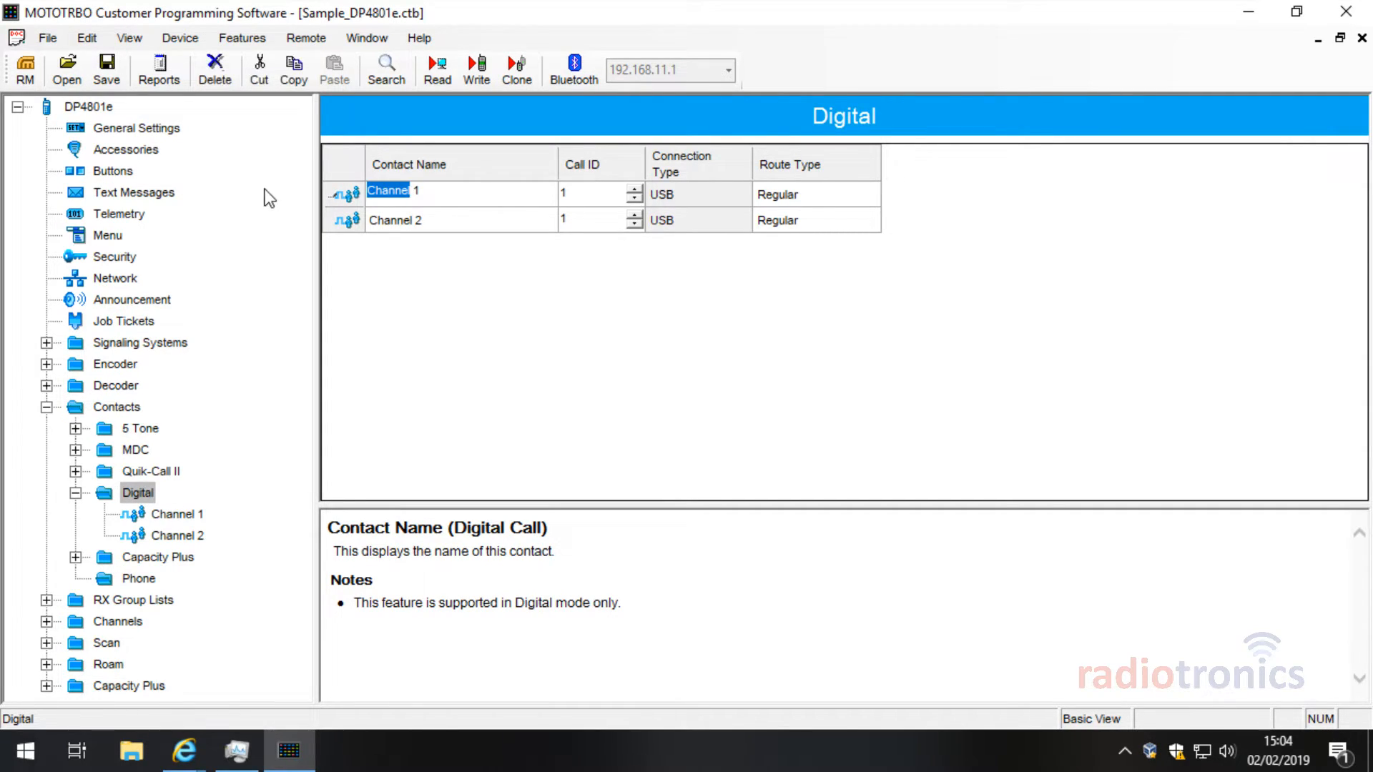
{"action": "type", "text": "Group"}
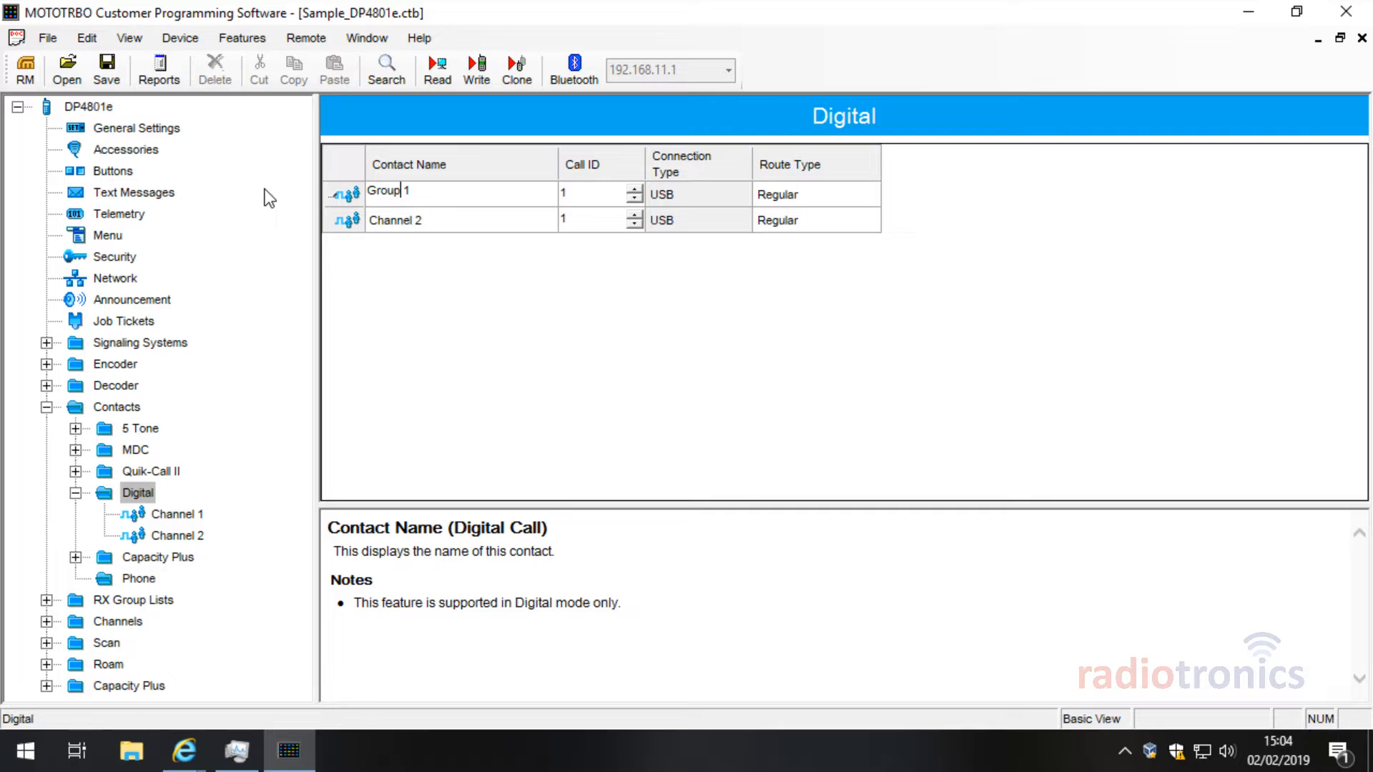
{"action": "left_click", "coordinate": [412, 217]}
{"action": "double_click", "coordinate": [412, 217]}
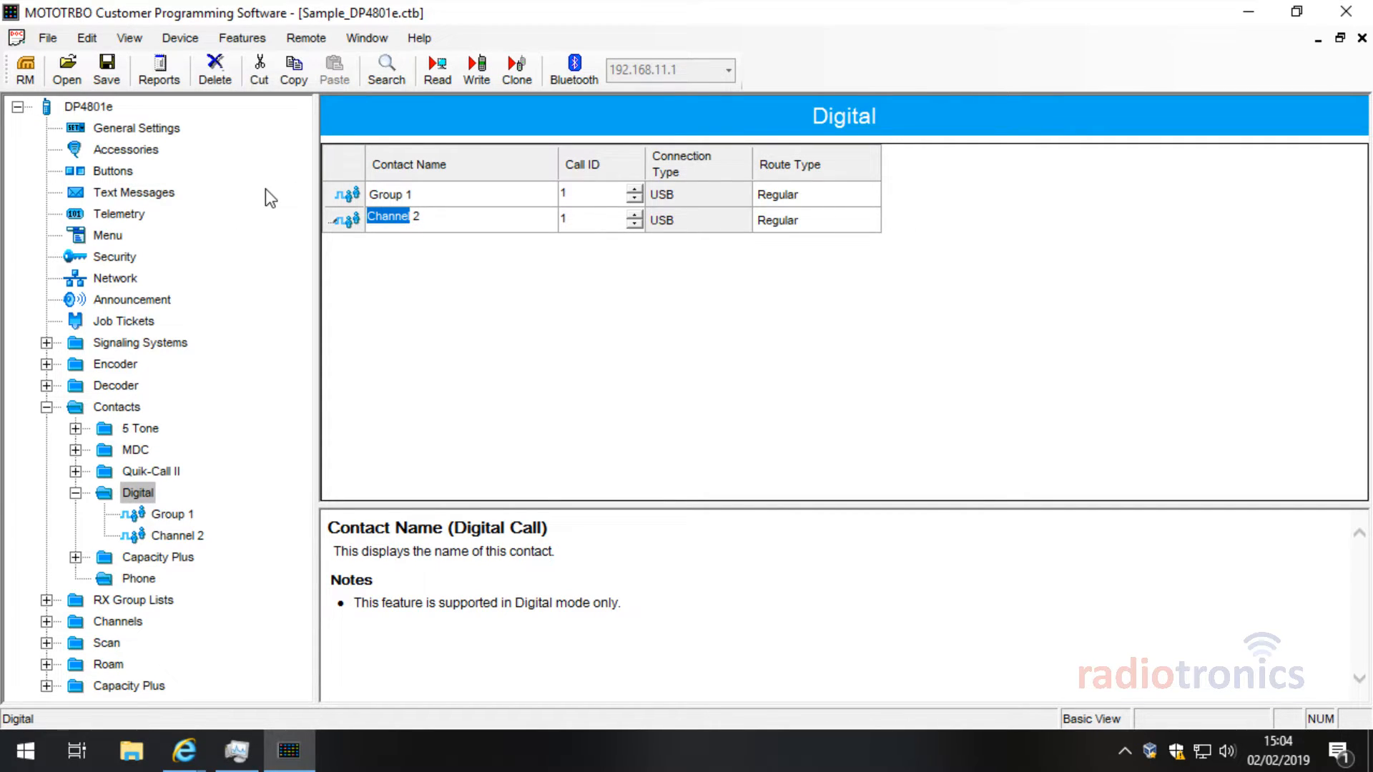
{"action": "type", "text": "Group"}
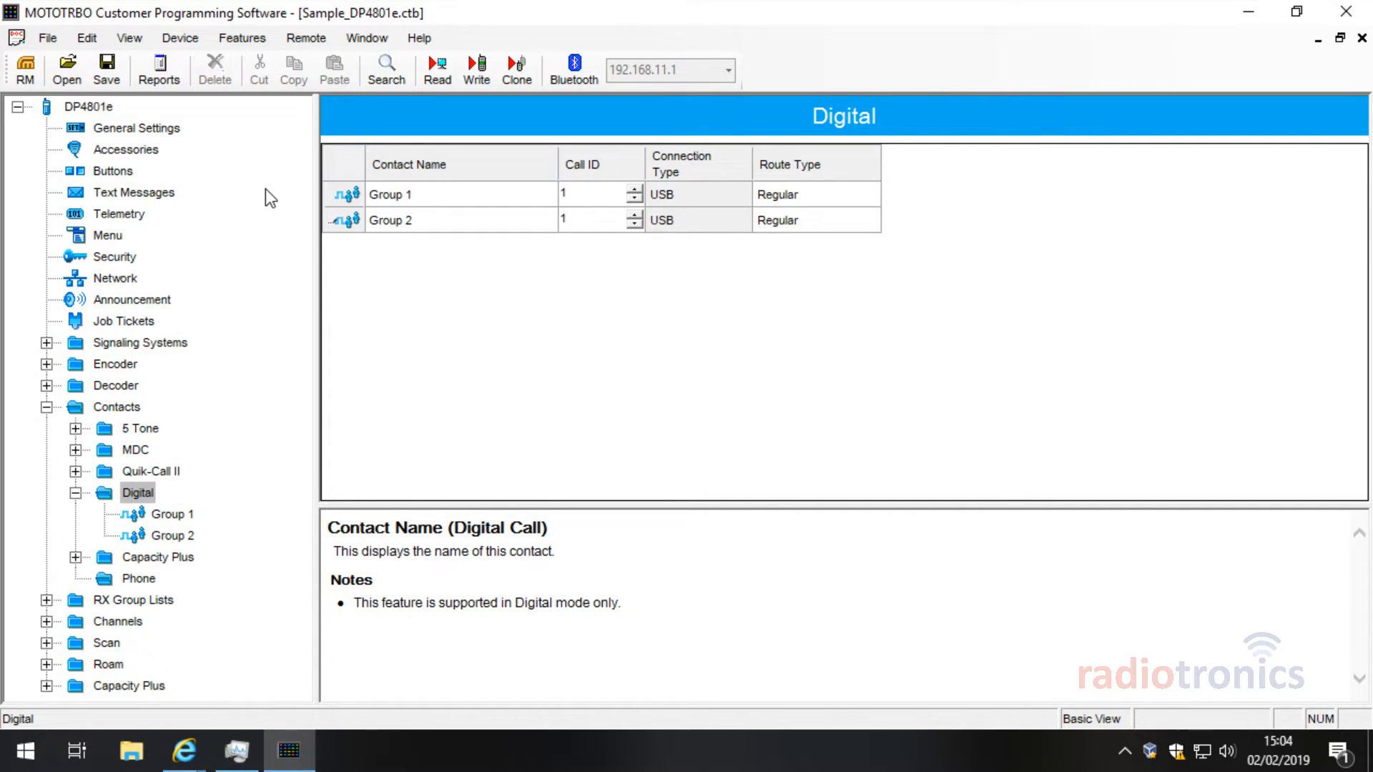
Step: Set Group 2's Call ID to 2
{"action": "right_click", "coordinate": [137, 492]}
{"action": "mouse_move", "coordinate": [219, 497]}
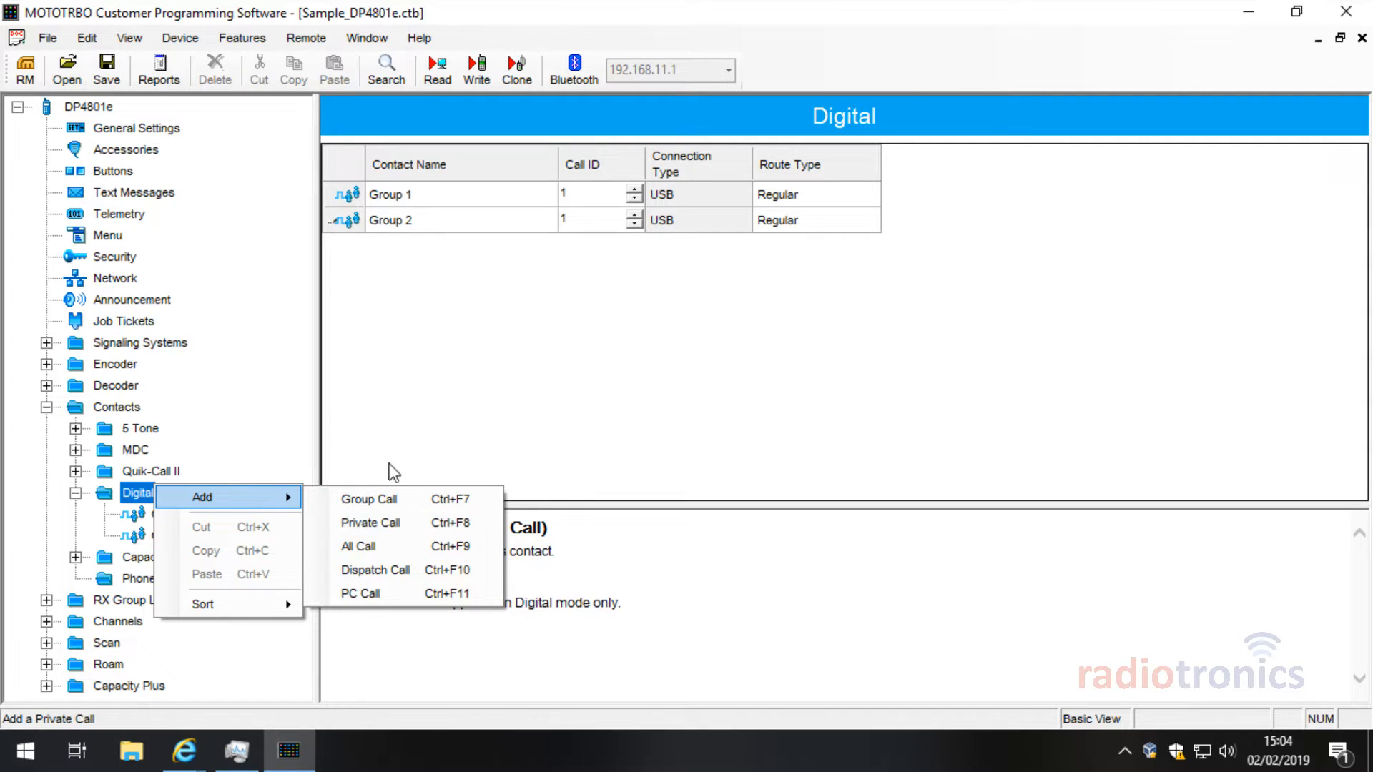
{"action": "left_click", "coordinate": [395, 364]}
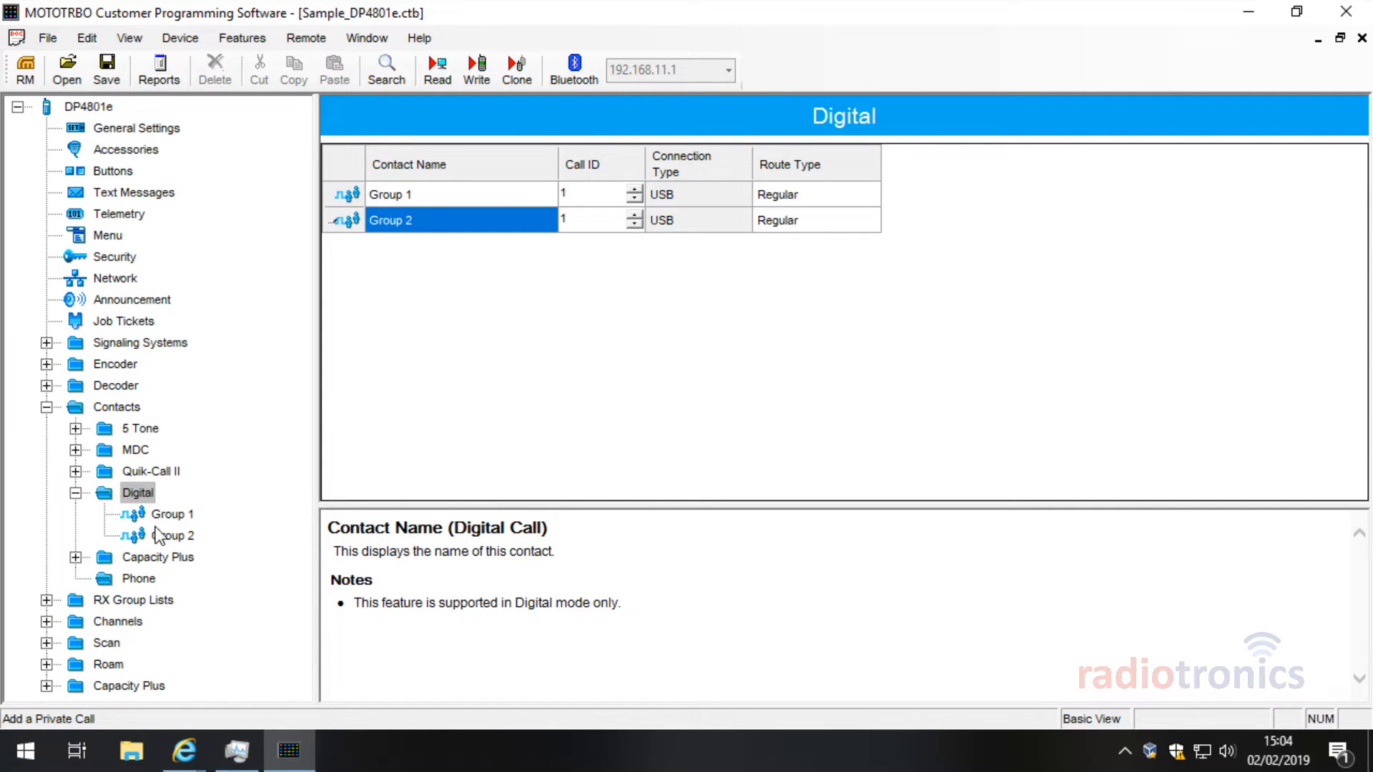
{"action": "left_click", "coordinate": [594, 222]}
{"action": "left_click", "coordinate": [600, 194]}
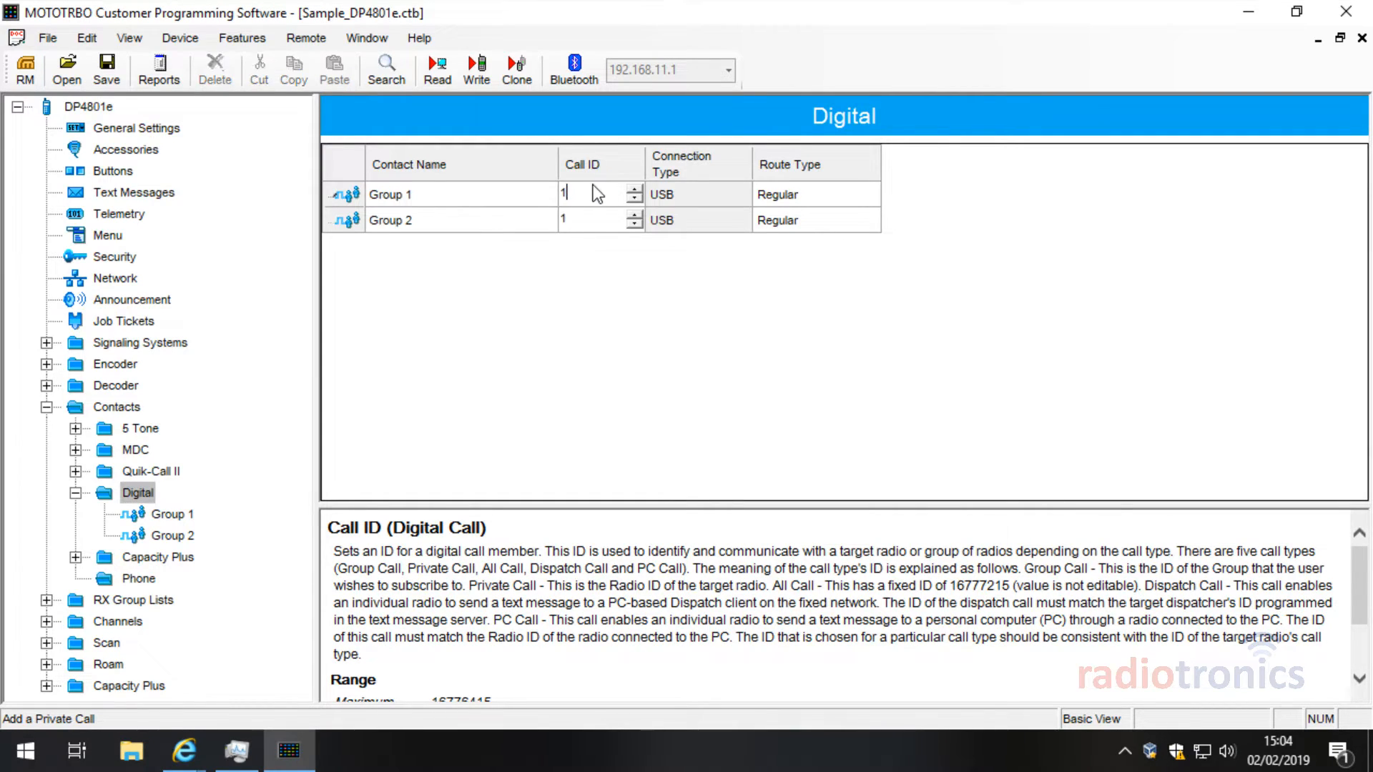
{"action": "left_click", "coordinate": [598, 226]}
{"action": "left_click", "coordinate": [634, 215]}
{"action": "left_click", "coordinate": [662, 315]}
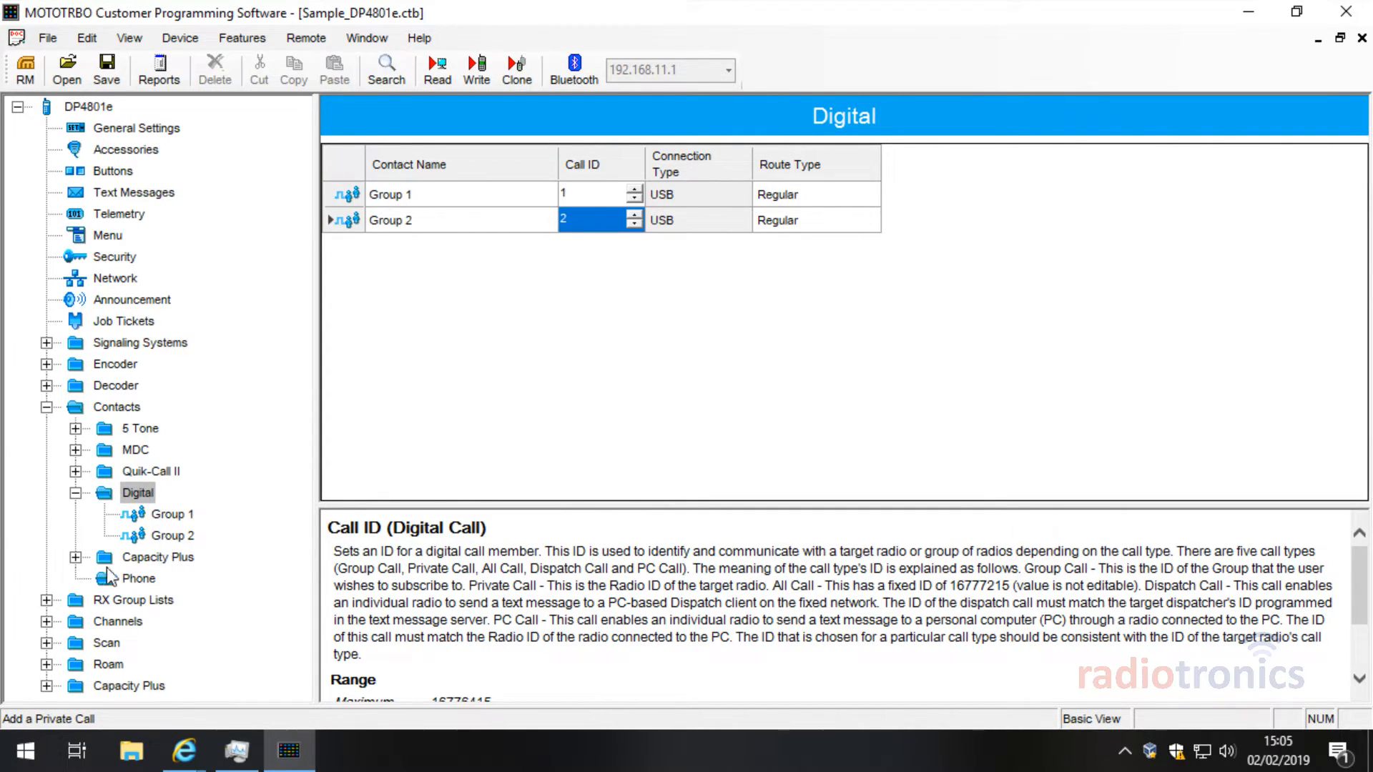
Step: Add Group 1 as a member of the Digital RX Group List List1
{"action": "double_click", "coordinate": [71, 602]}
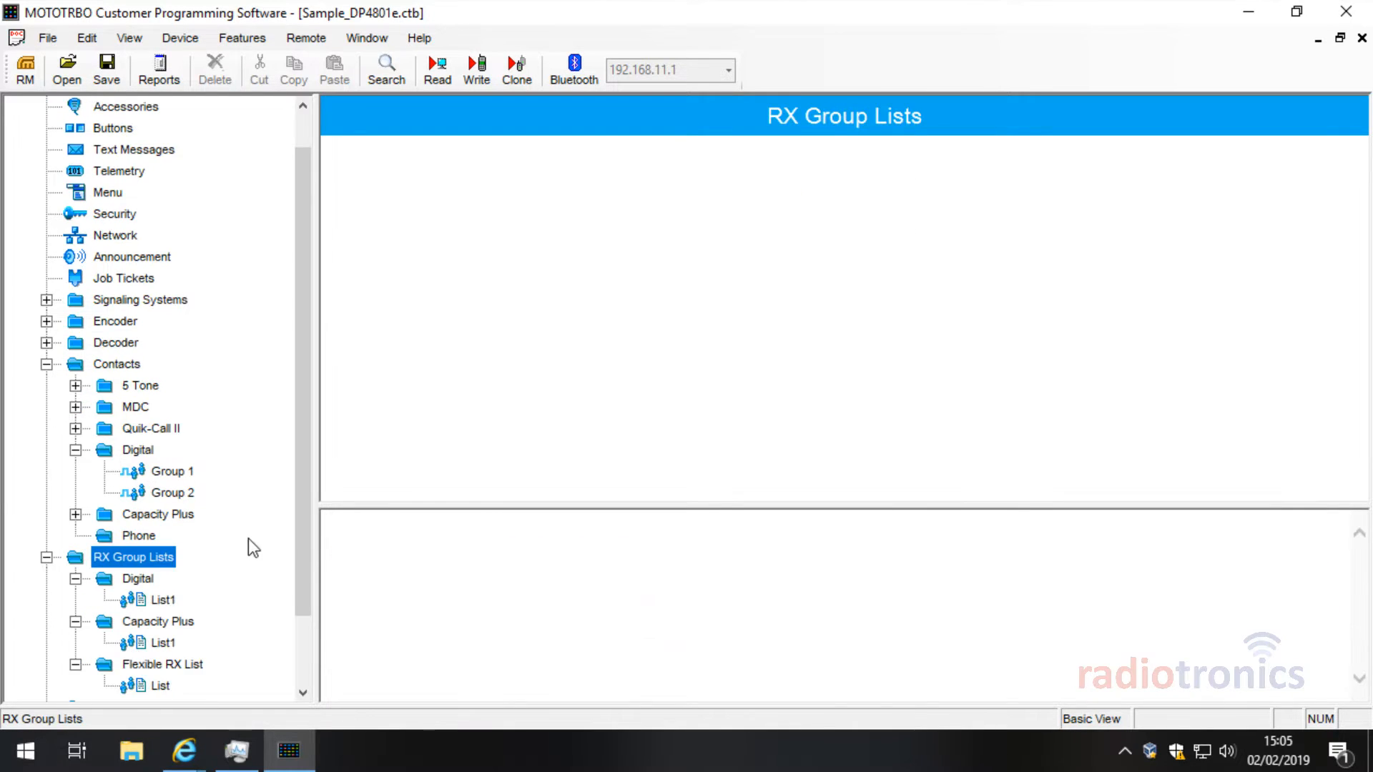
{"action": "left_click", "coordinate": [75, 536]}
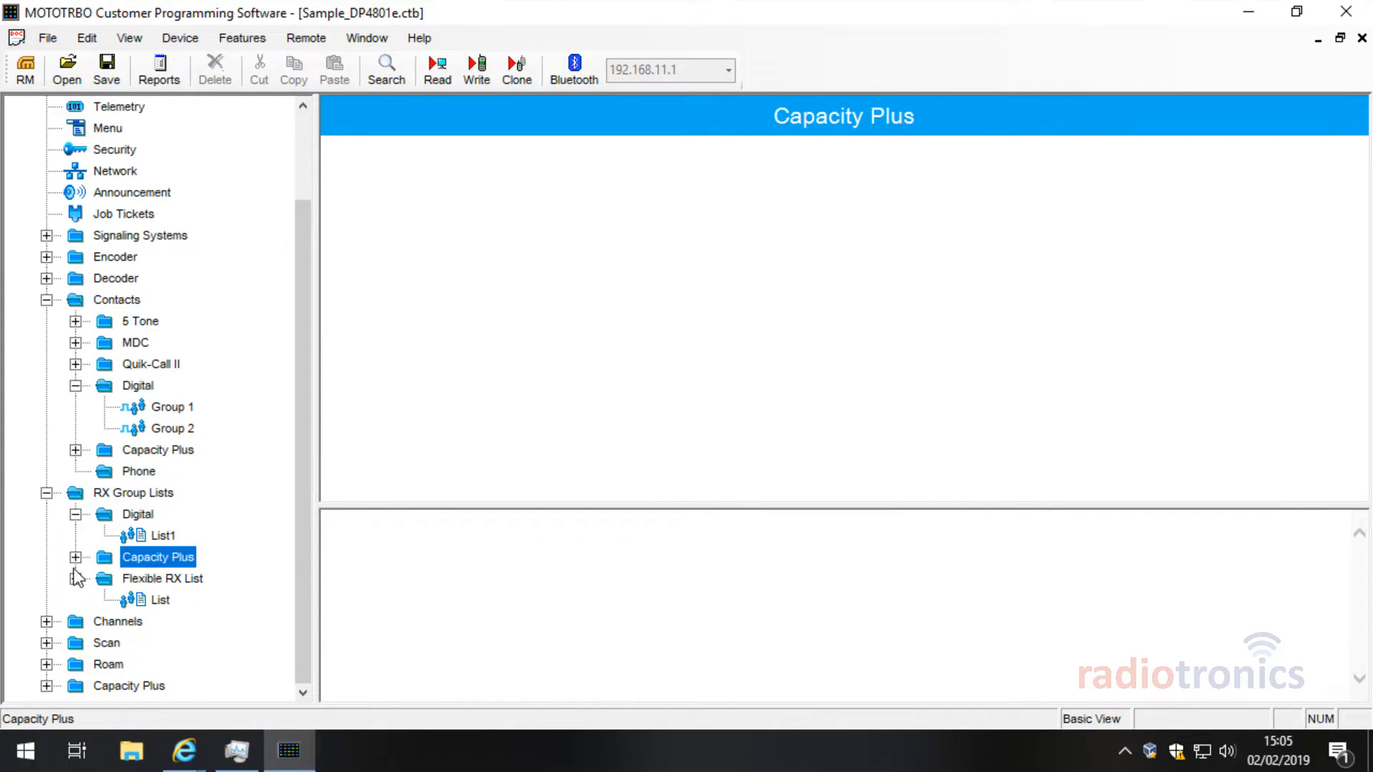
{"action": "left_click", "coordinate": [75, 579]}
{"action": "left_click", "coordinate": [142, 562]}
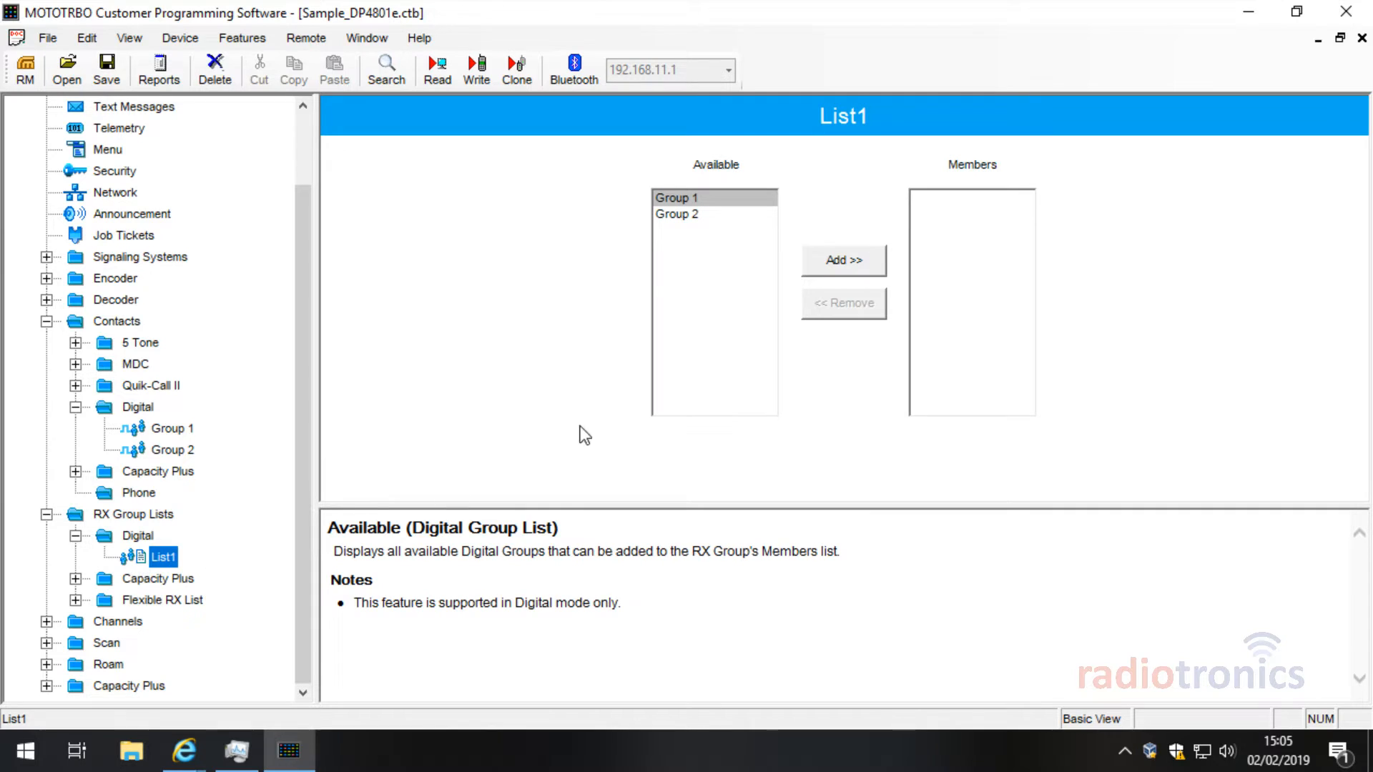
{"action": "right_click", "coordinate": [162, 556]}
{"action": "left_click", "coordinate": [713, 192]}
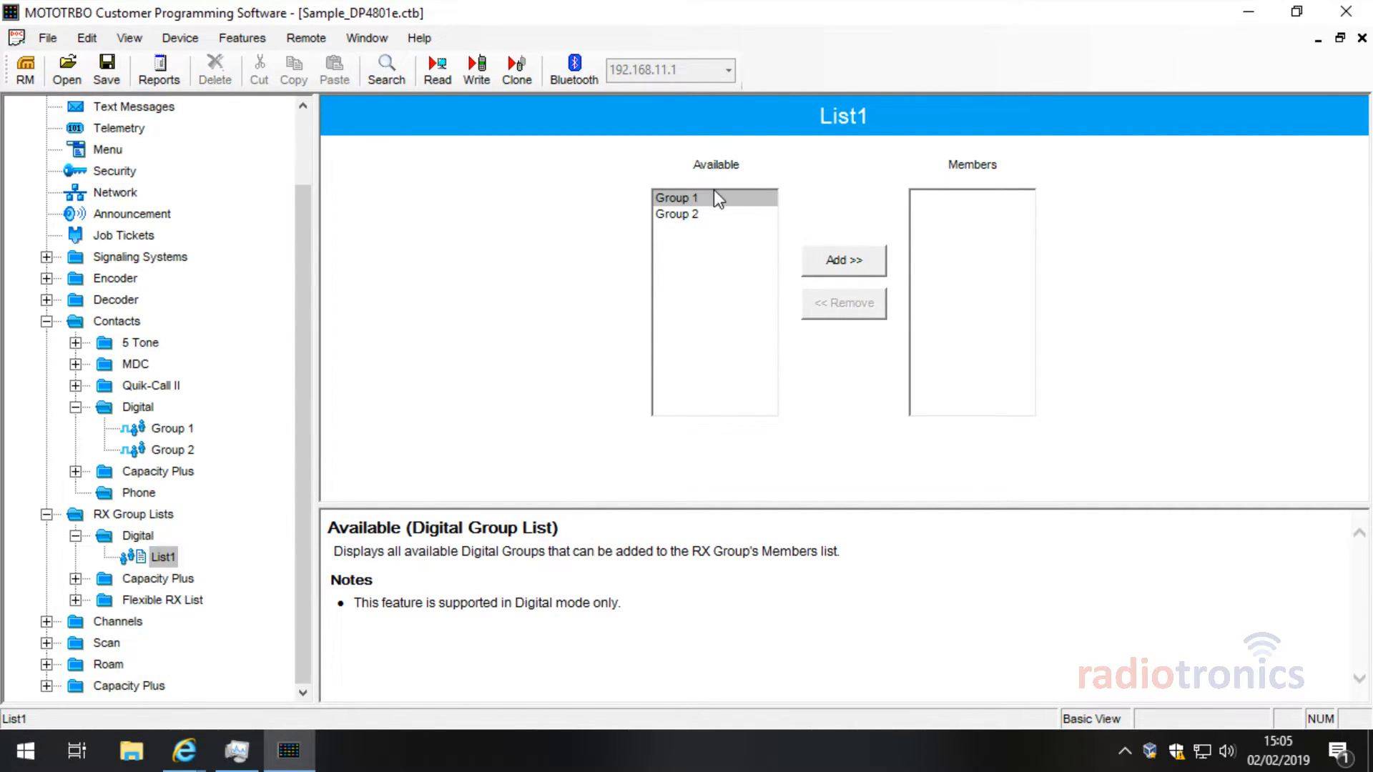
{"action": "left_click", "coordinate": [714, 197]}
{"action": "left_click", "coordinate": [844, 261]}
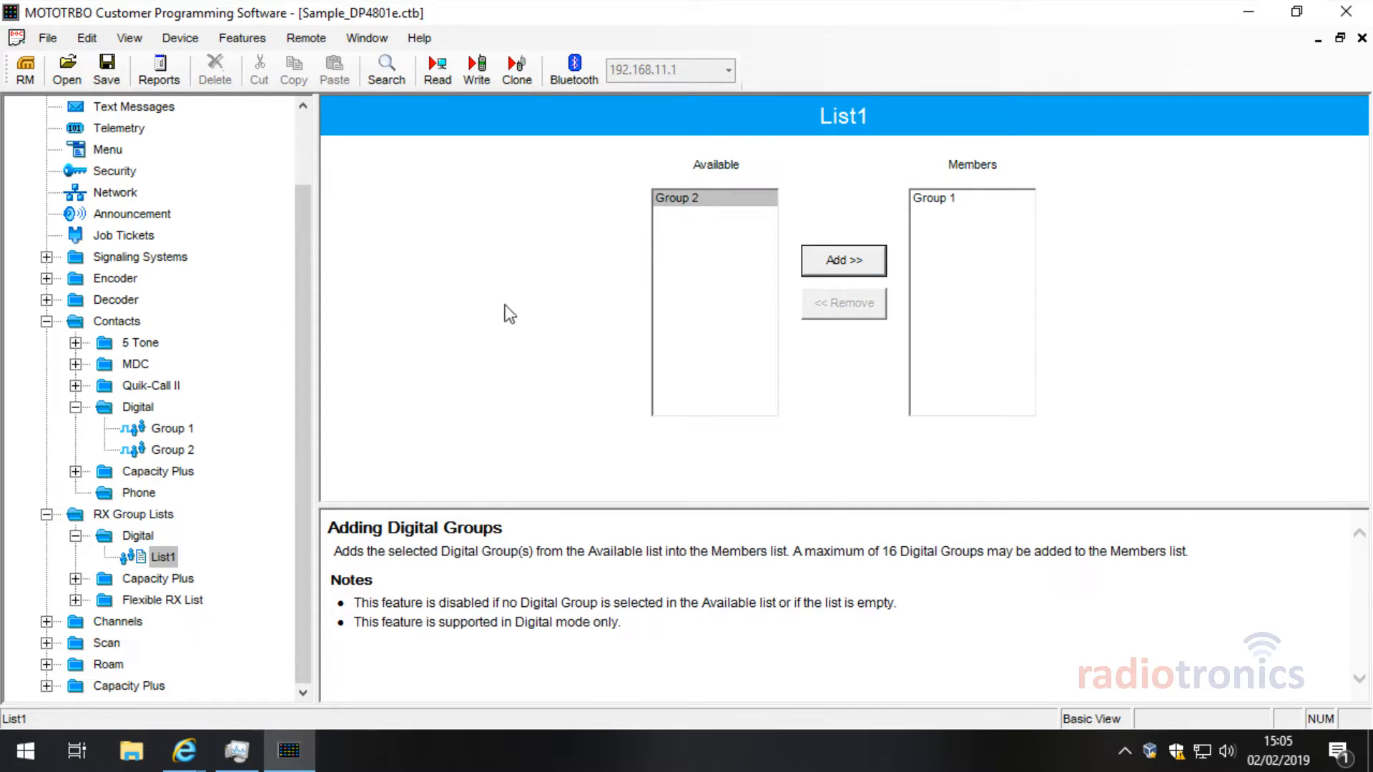
Step: Create a new Digital RX Group List, List2, with Group 2 as its member
{"action": "right_click", "coordinate": [135, 538]}
{"action": "mouse_move", "coordinate": [227, 555]}
{"action": "left_click", "coordinate": [389, 567]}
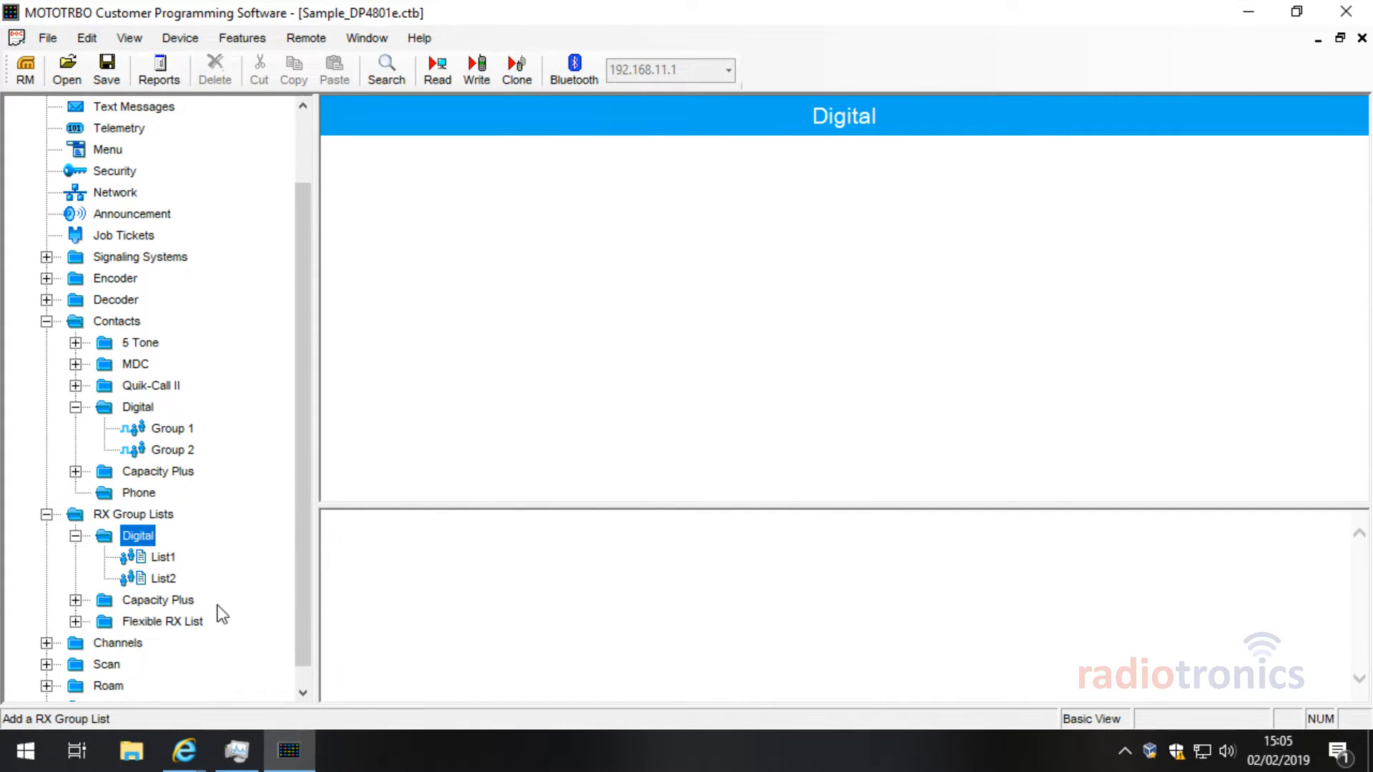
{"action": "left_click", "coordinate": [160, 577]}
{"action": "left_click", "coordinate": [701, 213]}
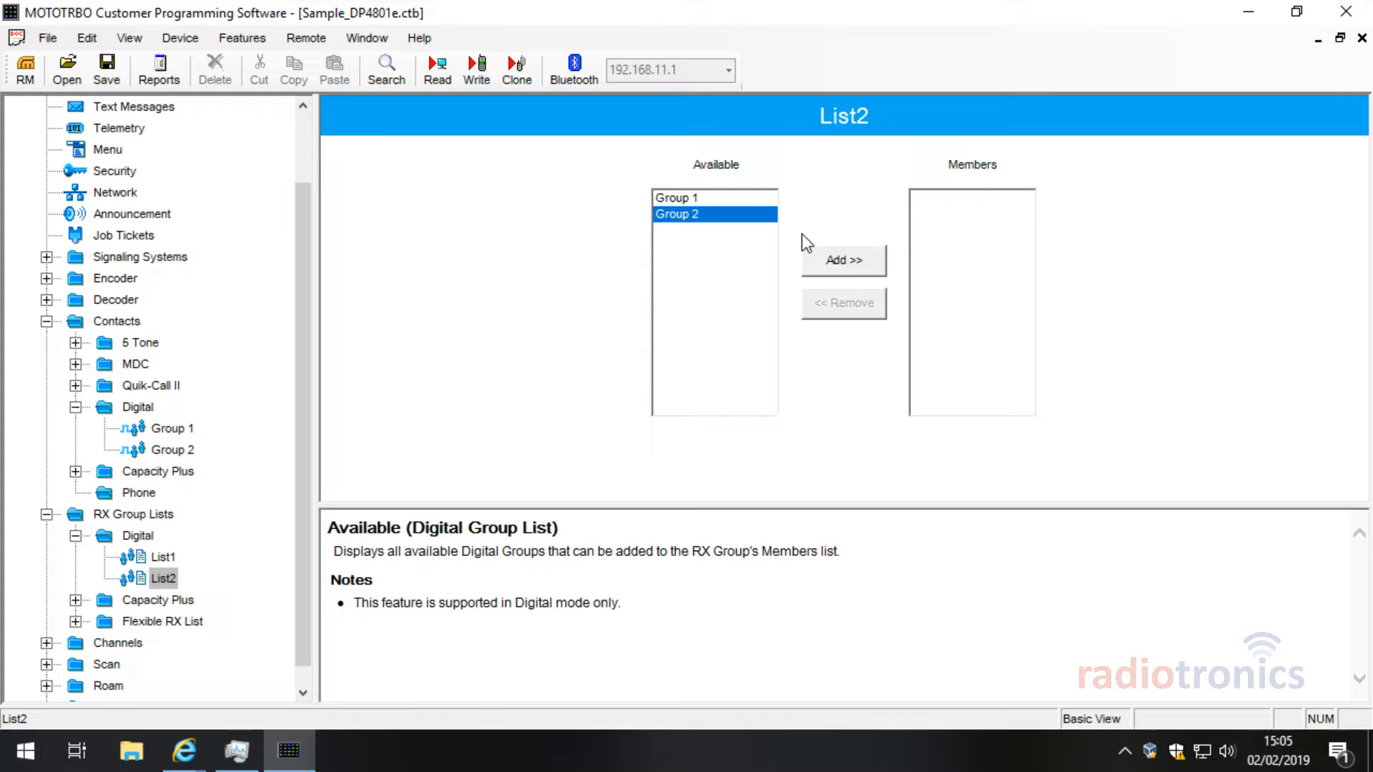
{"action": "left_click", "coordinate": [858, 270]}
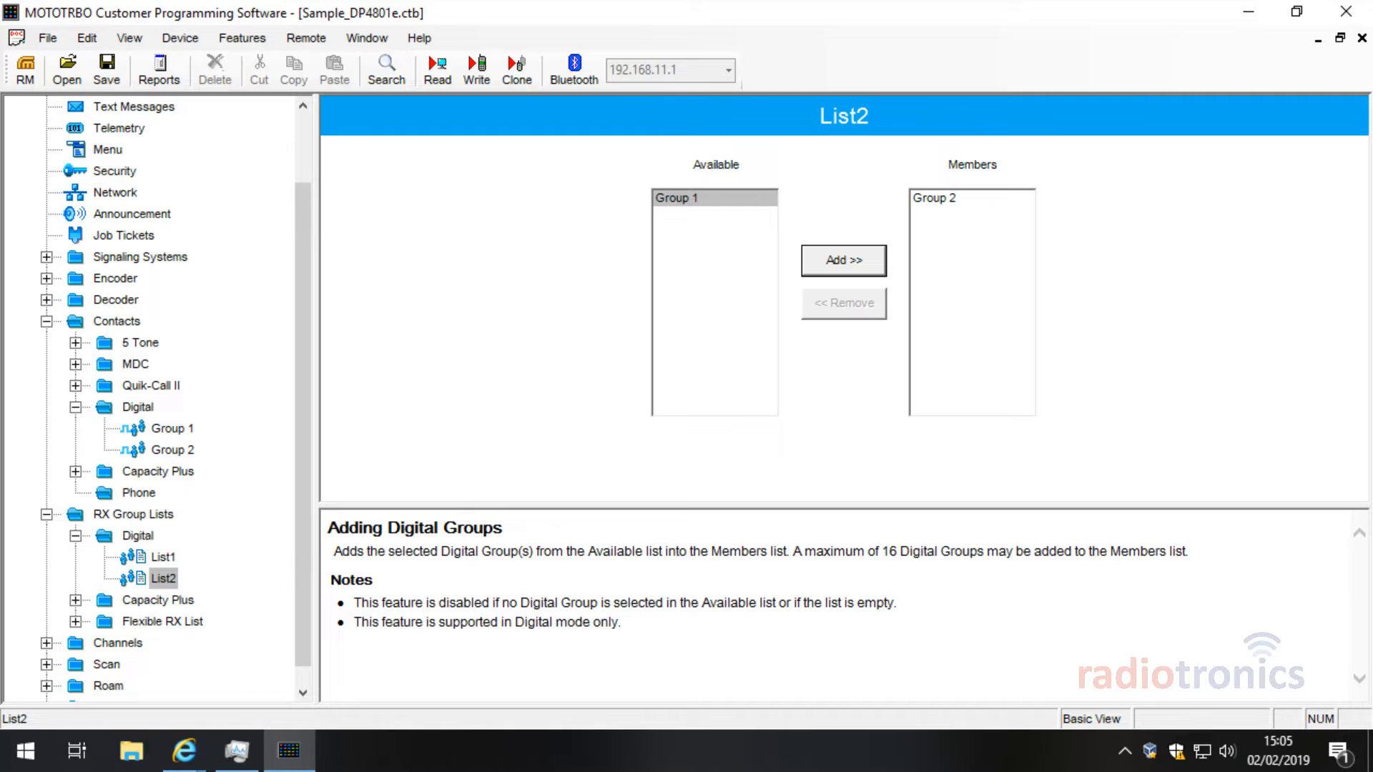
Step: On the Radiotronics site, go to INFORMATION > Knowledge Base
{"action": "mouse_move", "coordinate": [199, 750]}
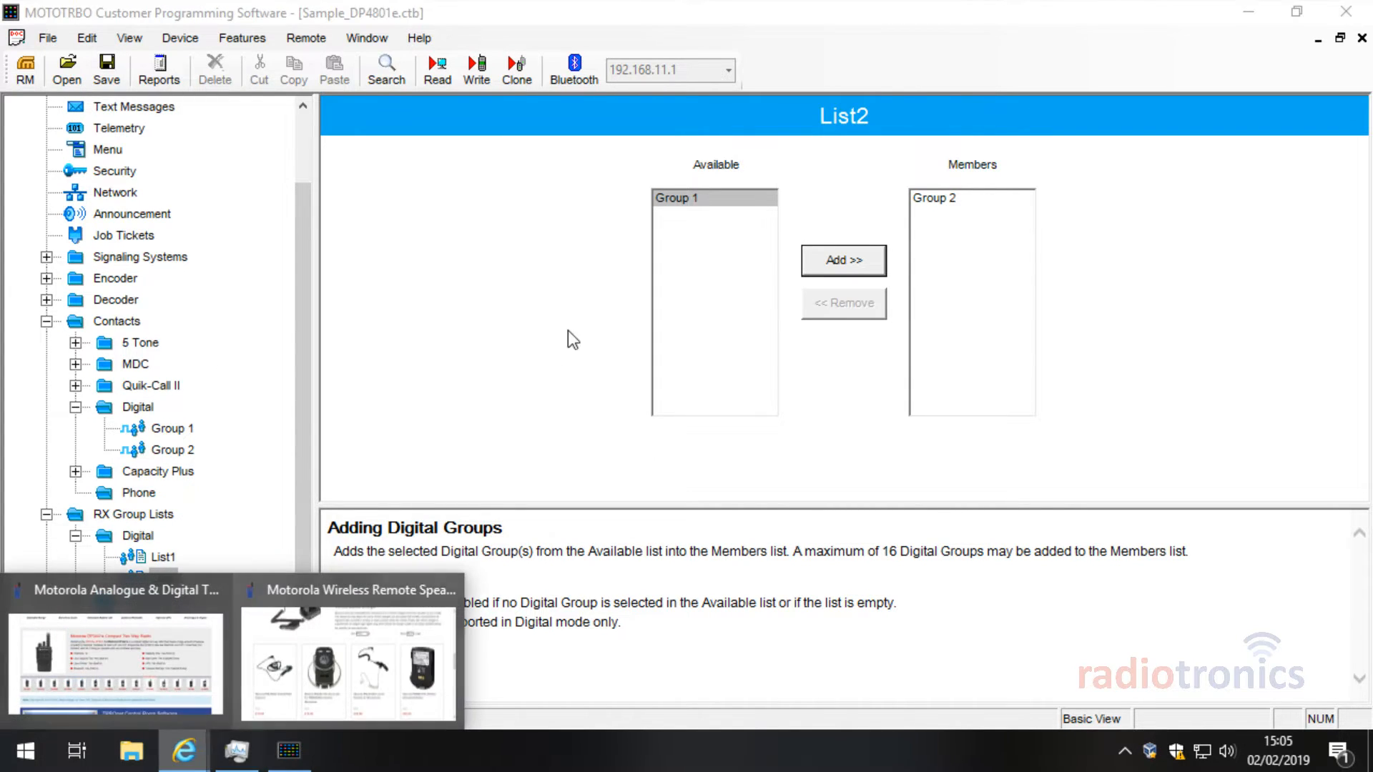
{"action": "left_click", "coordinate": [343, 710]}
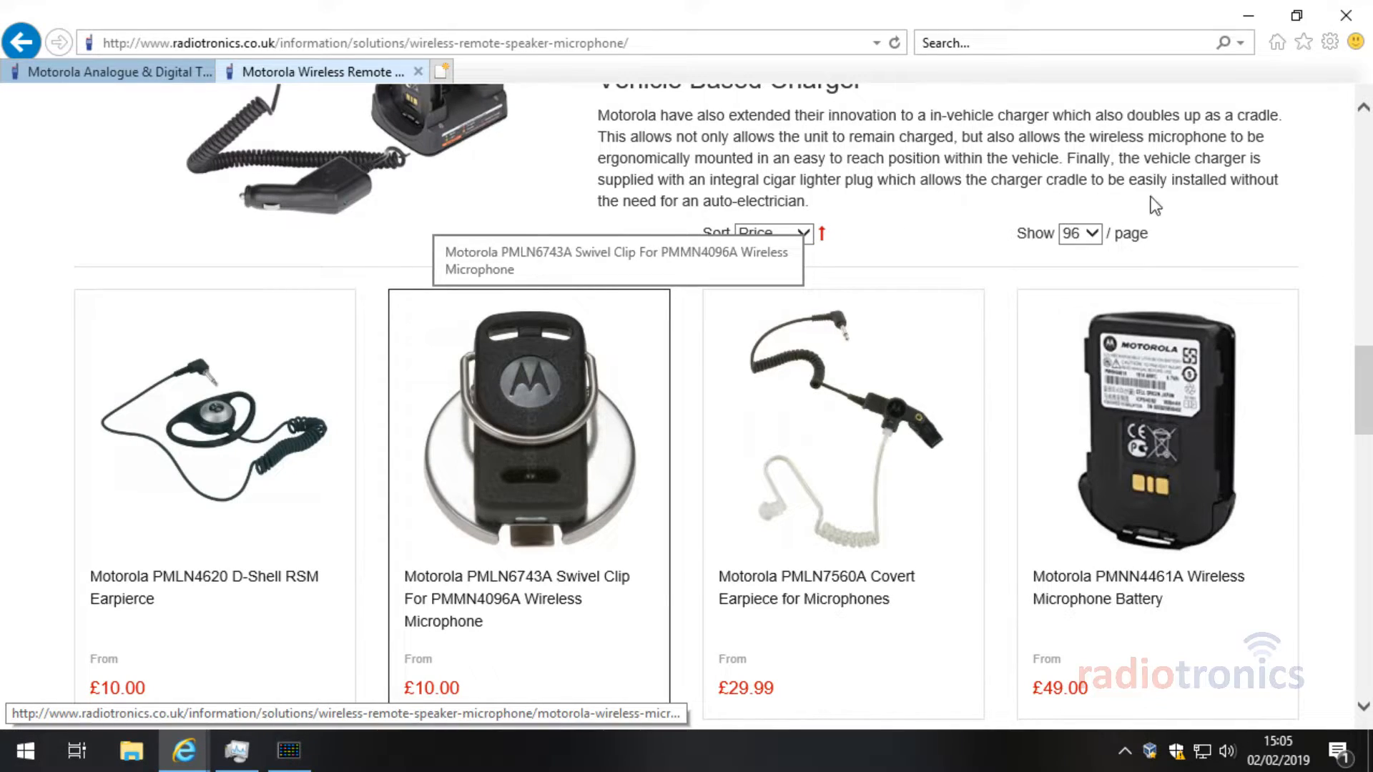
{"action": "scroll", "coordinate": [1362, 286], "scroll_direction": "up", "scroll_amount": 2}
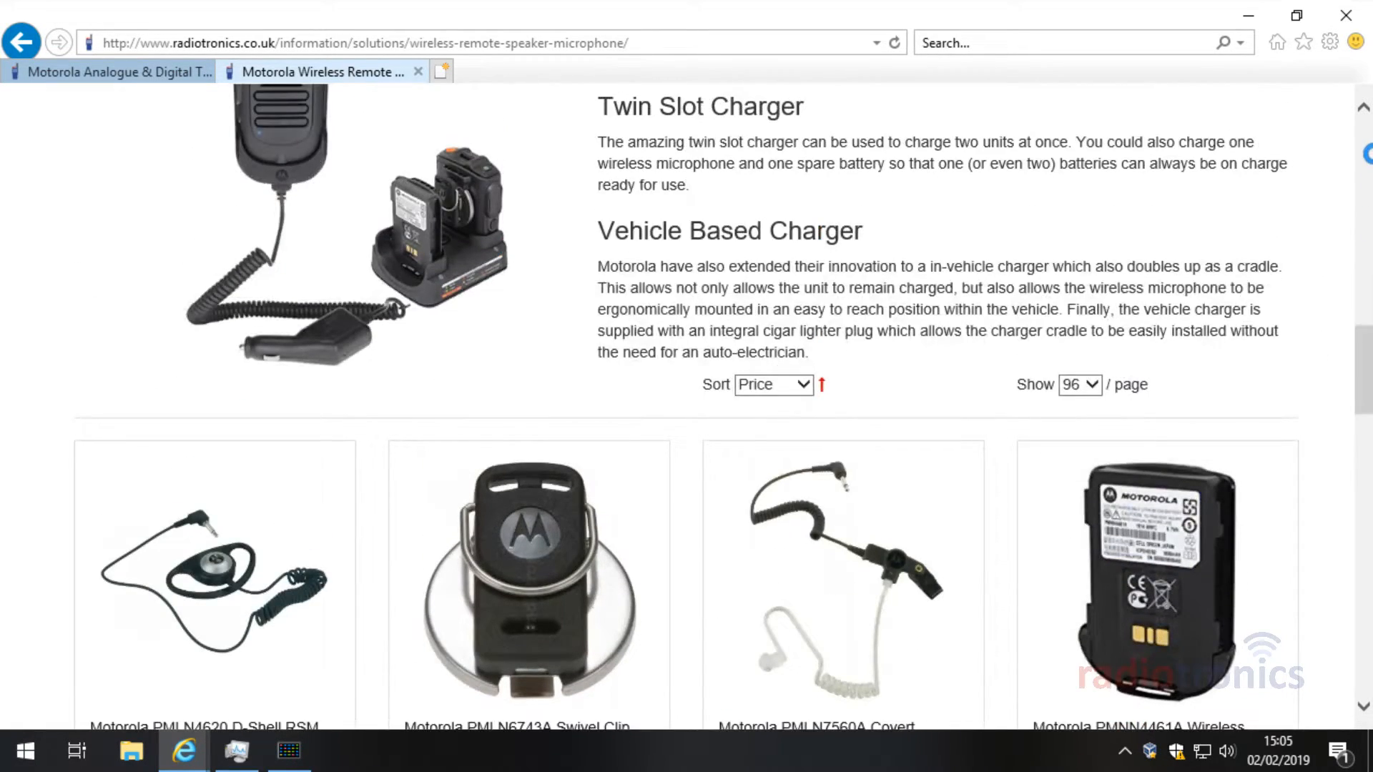
{"action": "scroll", "coordinate": [1363, 179], "scroll_direction": "up", "scroll_amount": 12}
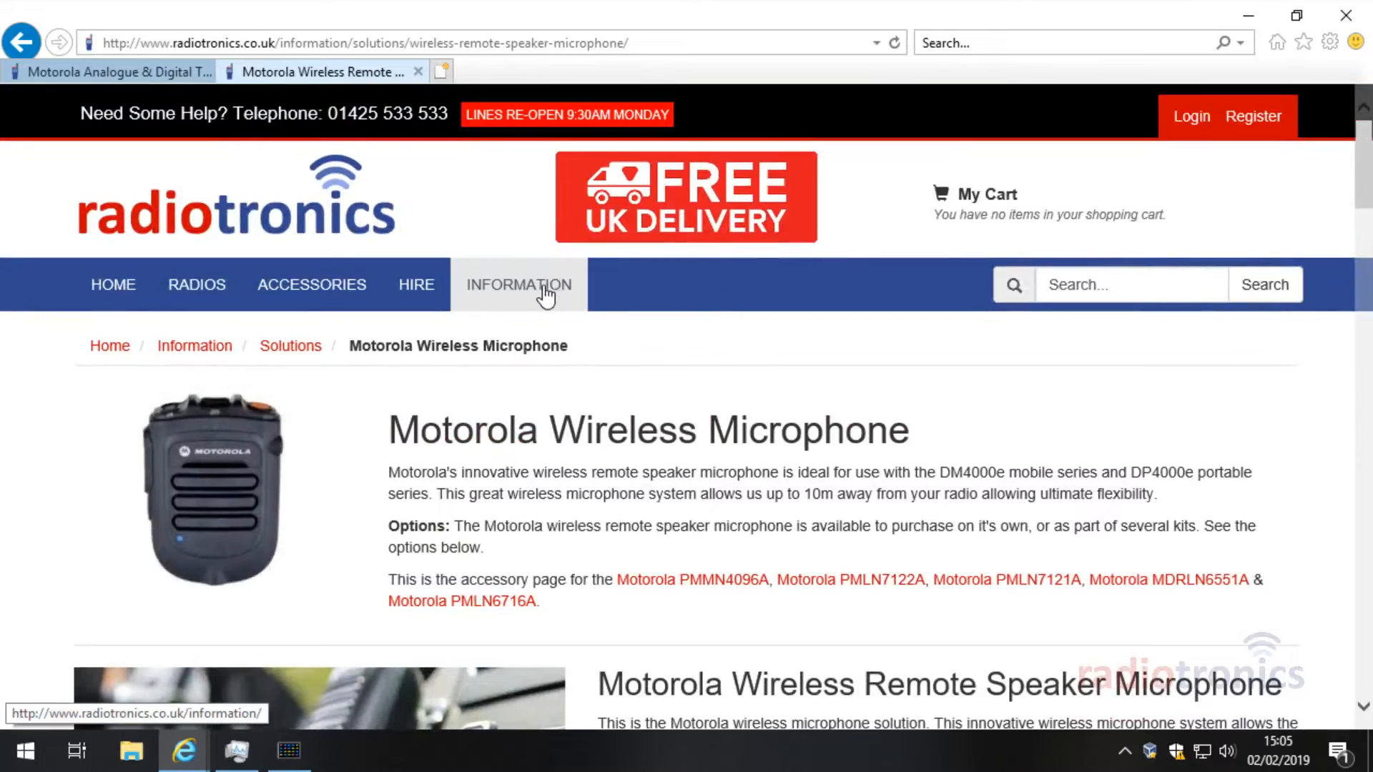
{"action": "left_click", "coordinate": [565, 297]}
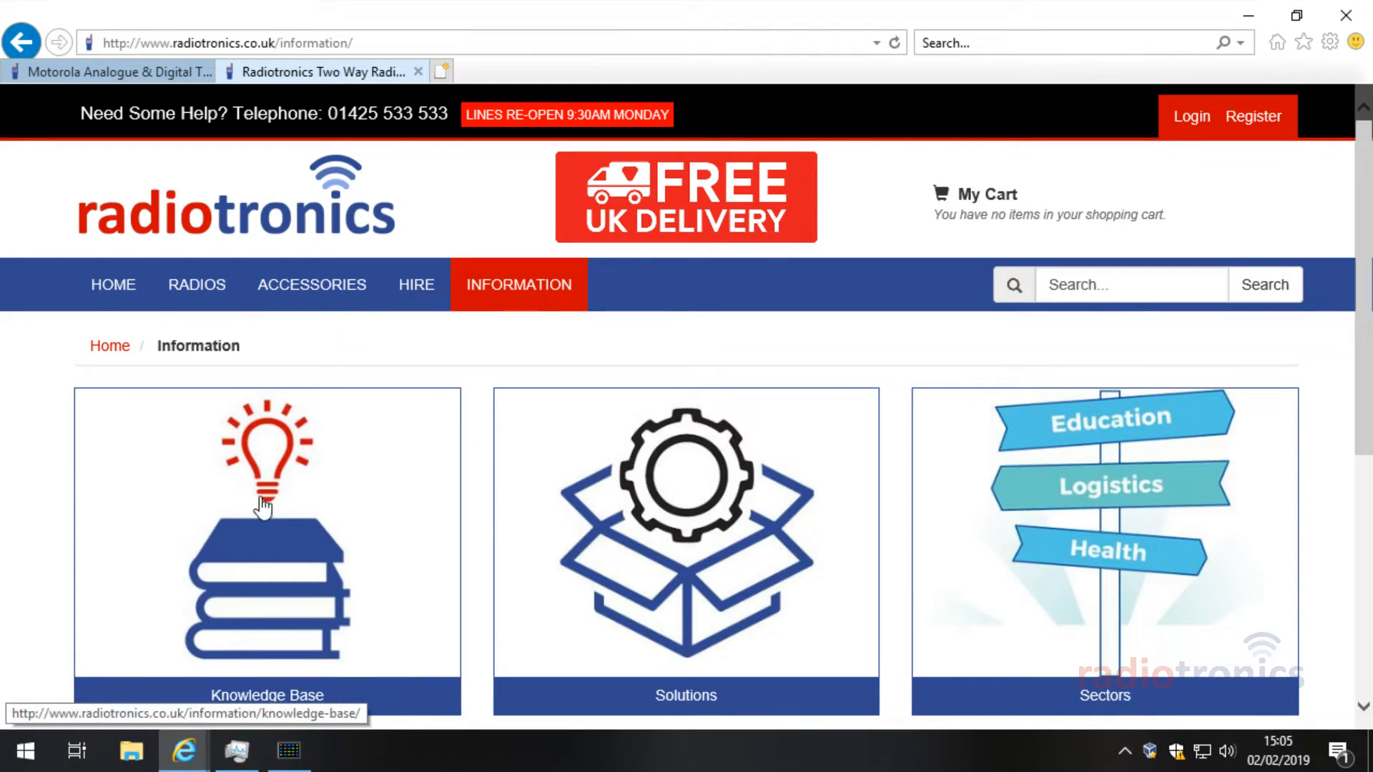
{"action": "scroll", "coordinate": [256, 486], "scroll_direction": "down", "scroll_amount": 1}
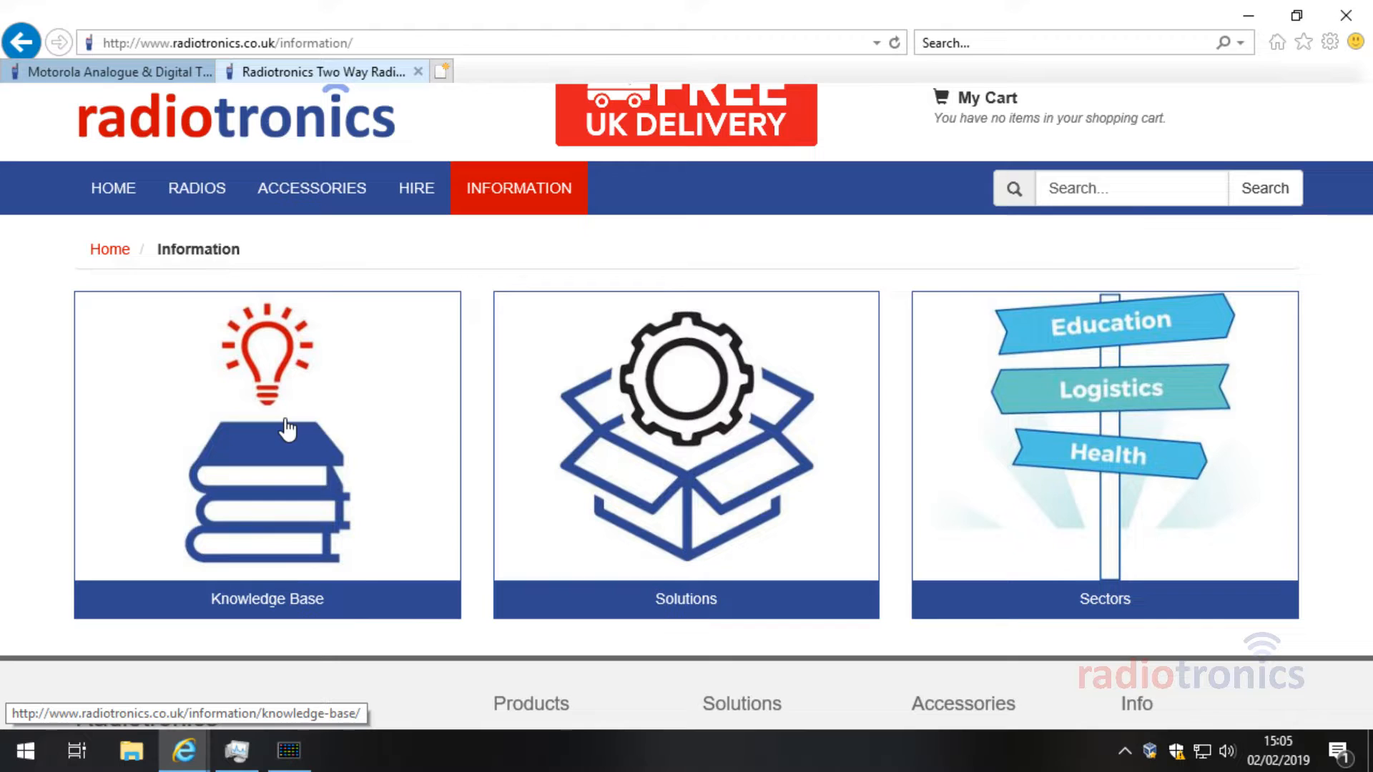
{"action": "left_click", "coordinate": [308, 421]}
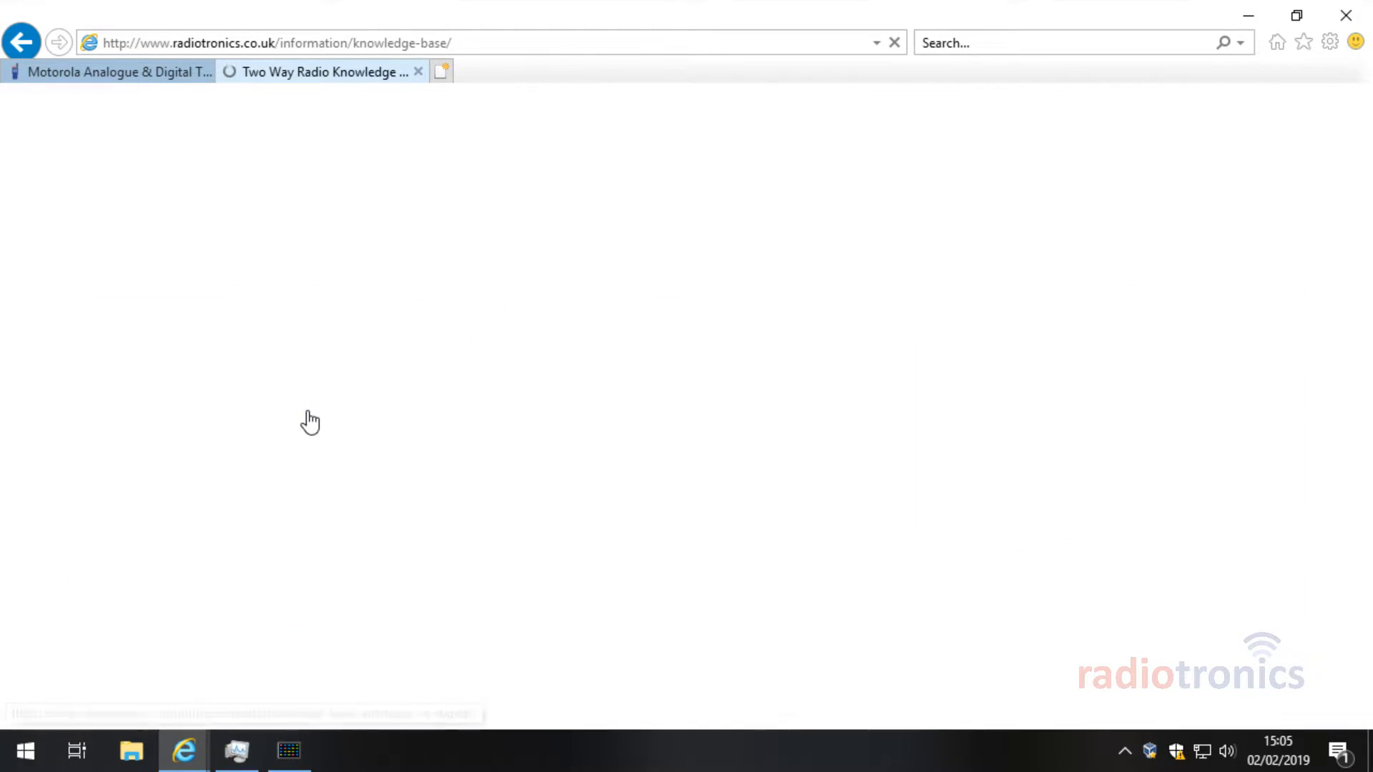
Step: Read the TDMA section of Digital vs Analogue Radios, then return to the CPS
{"action": "scroll", "coordinate": [309, 422], "scroll_direction": "down", "scroll_amount": 3}
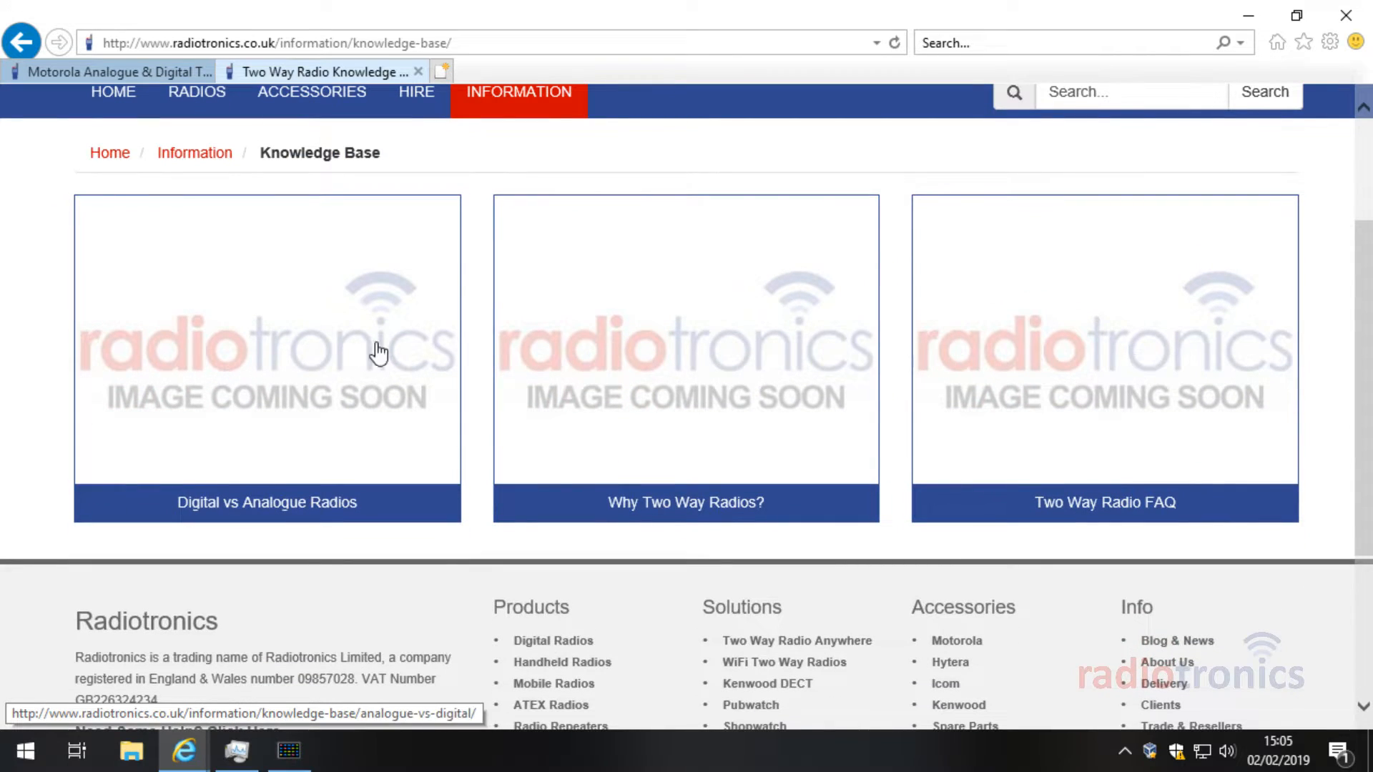
{"action": "left_click", "coordinate": [331, 338]}
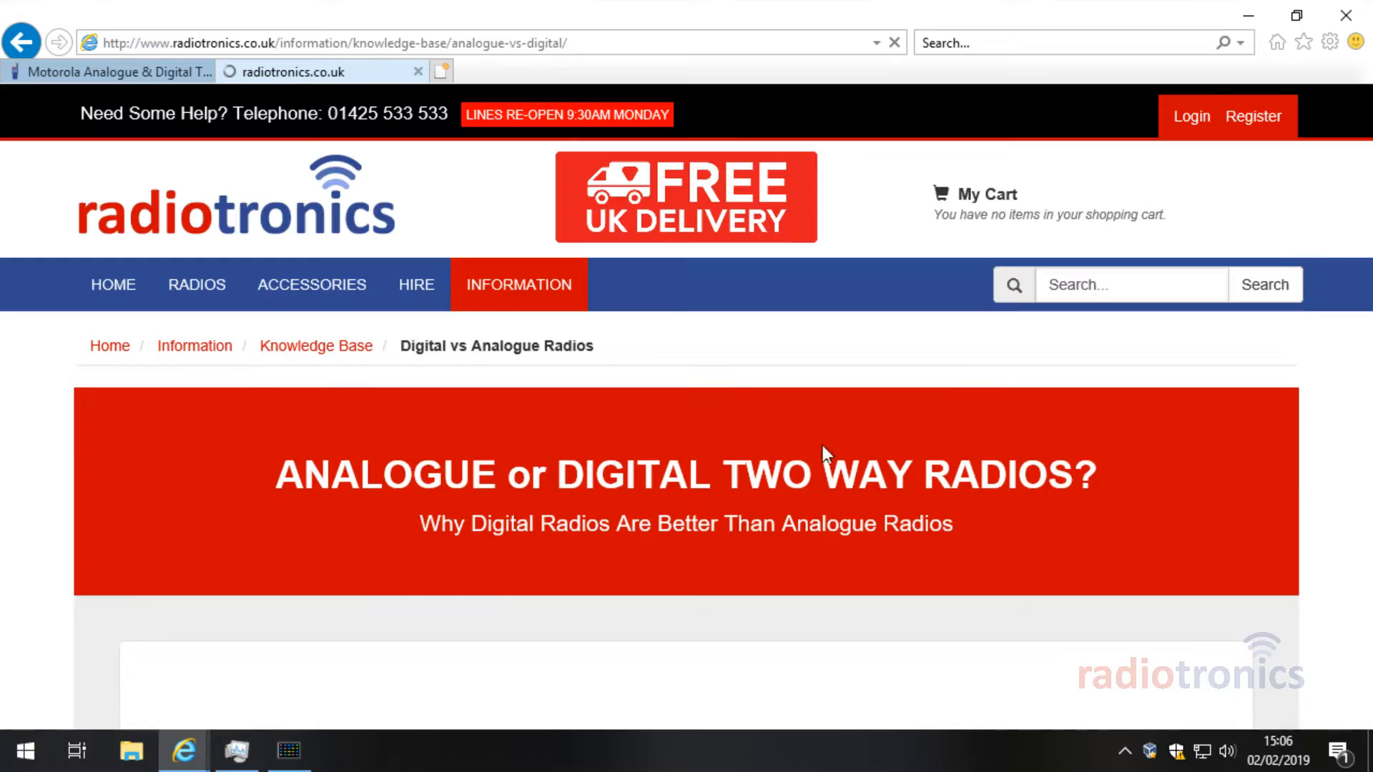
{"action": "scroll", "coordinate": [1258, 436], "scroll_direction": "down", "scroll_amount": 8}
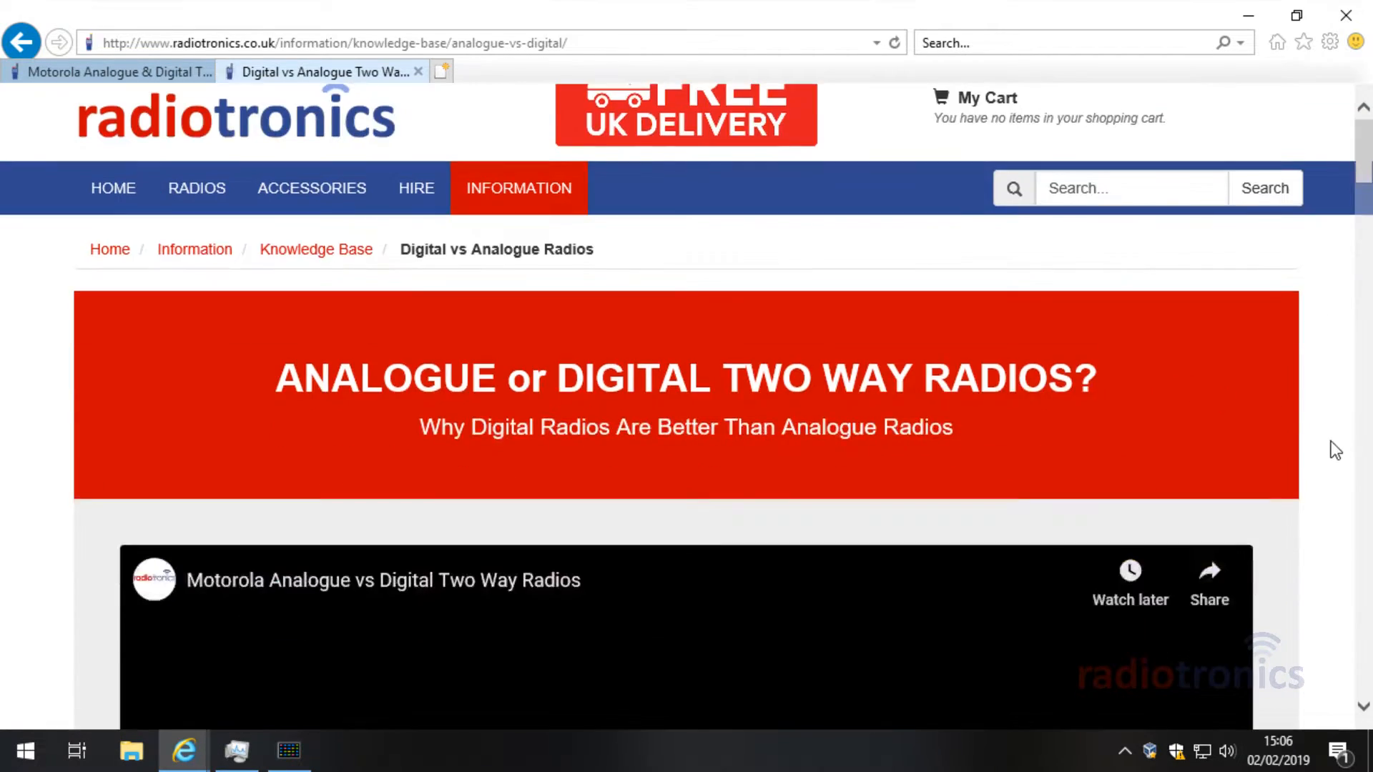
{"action": "scroll", "coordinate": [1303, 405], "scroll_direction": "down", "scroll_amount": 20}
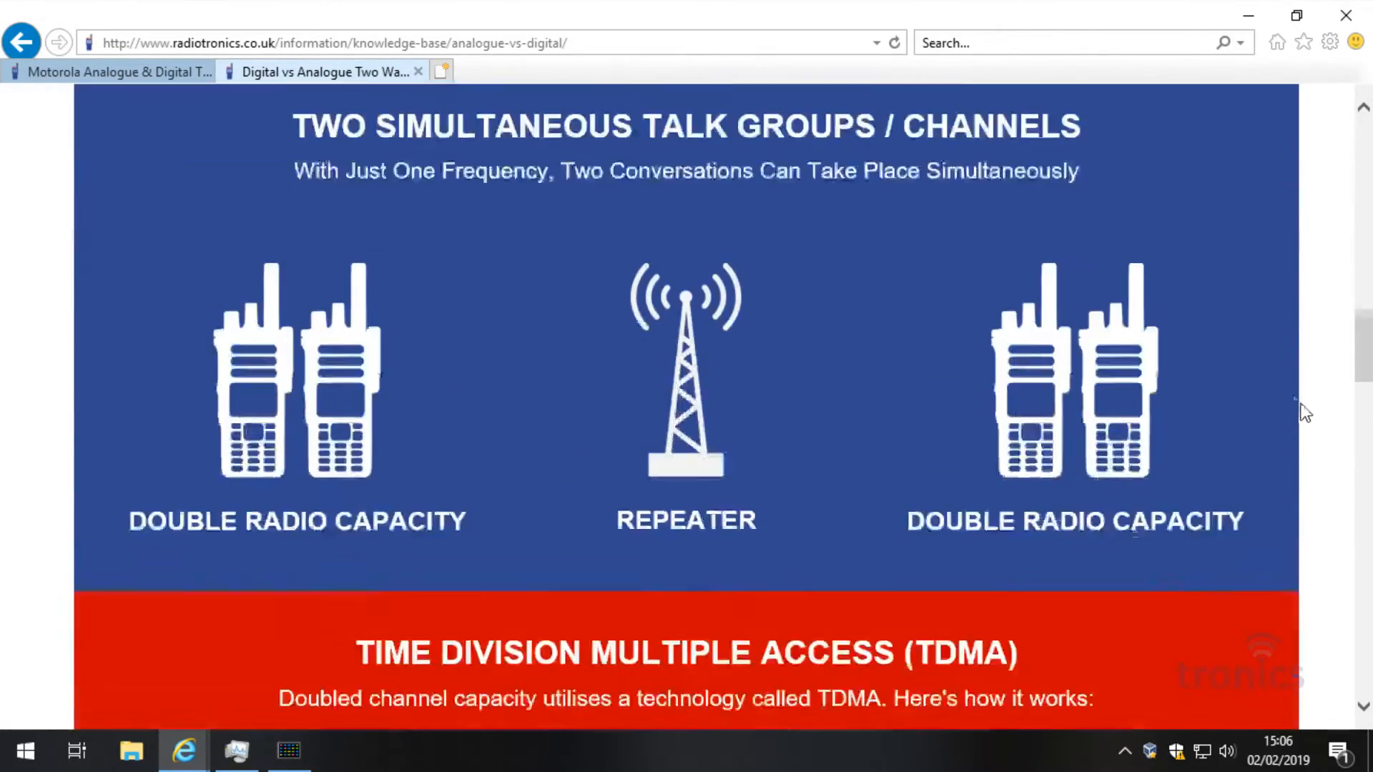
{"action": "scroll", "coordinate": [1289, 393], "scroll_direction": "up", "scroll_amount": 3}
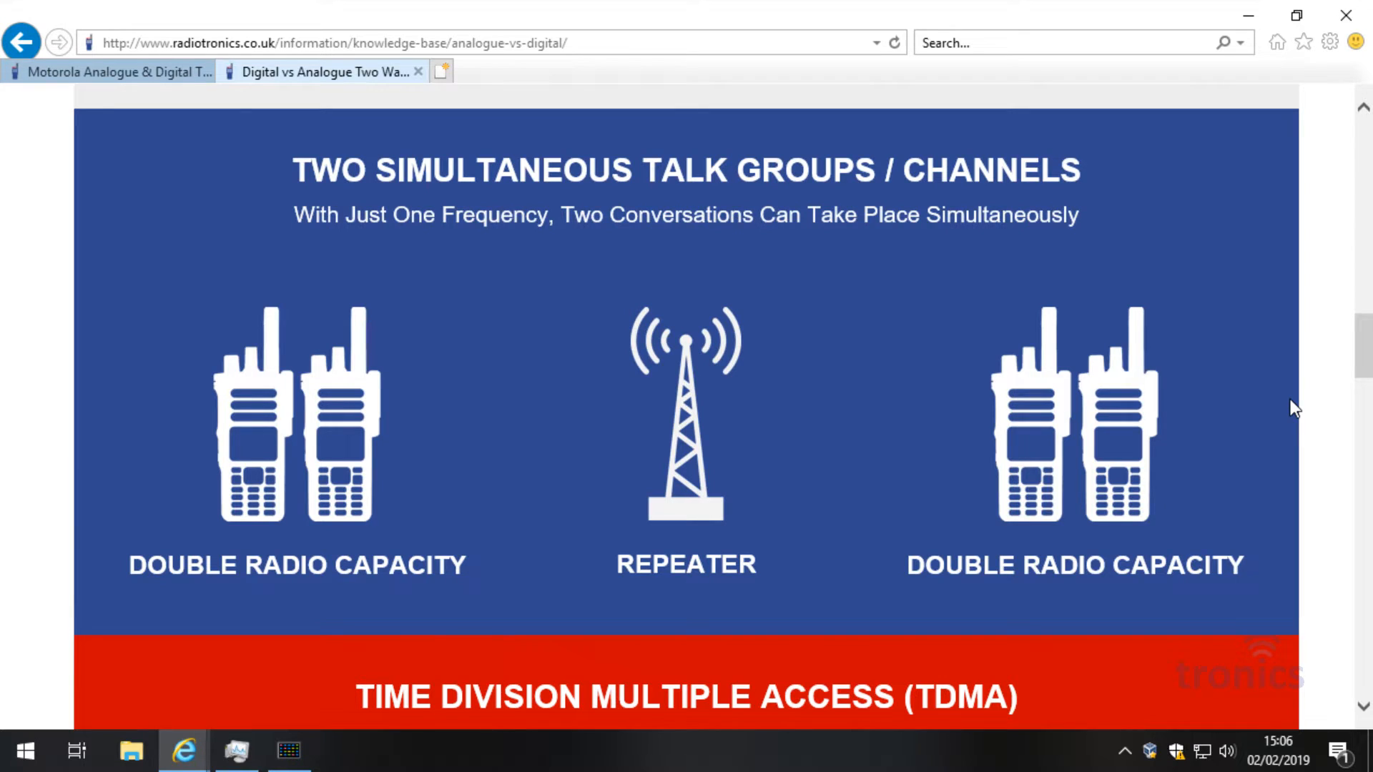
{"action": "scroll", "coordinate": [1229, 407], "scroll_direction": "down", "scroll_amount": 8}
{"action": "scroll", "coordinate": [1227, 410], "scroll_direction": "up", "scroll_amount": 1}
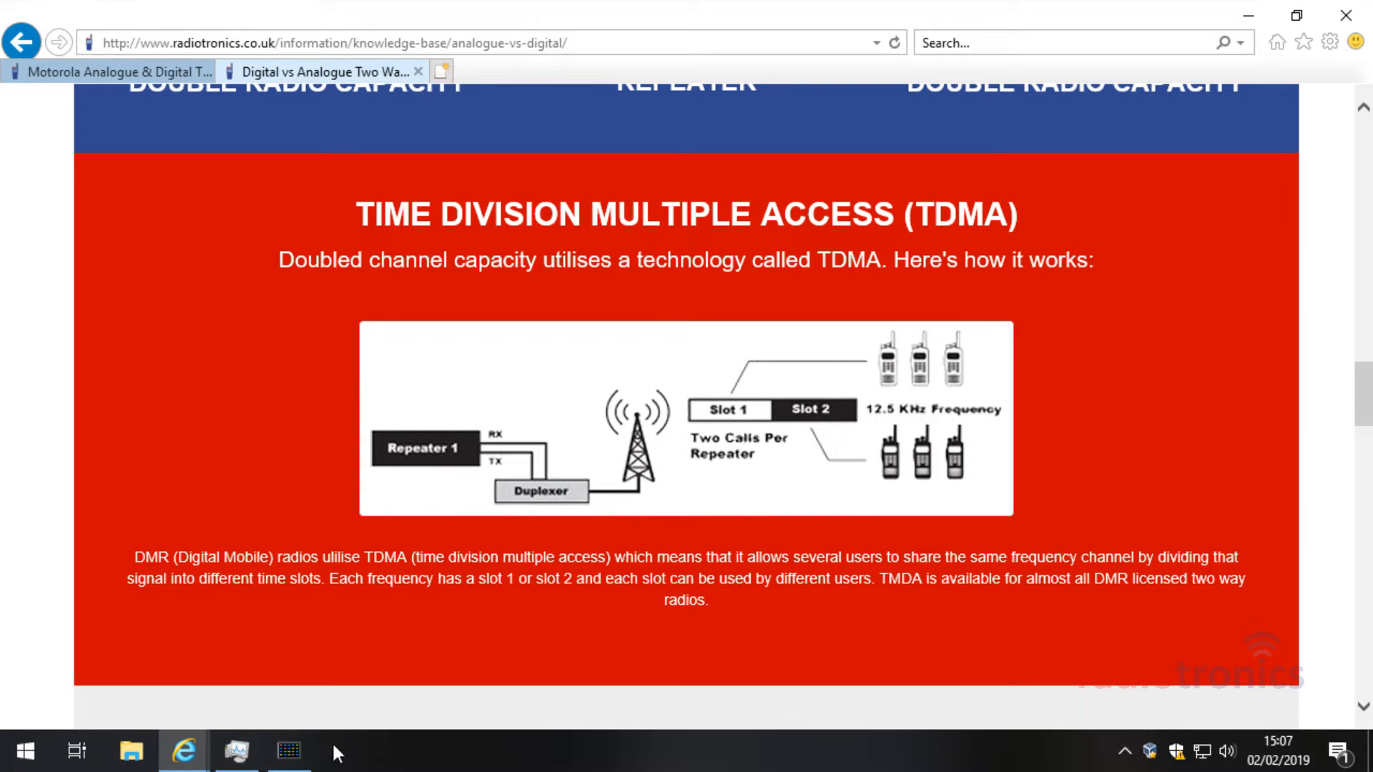
{"action": "left_click", "coordinate": [289, 750]}
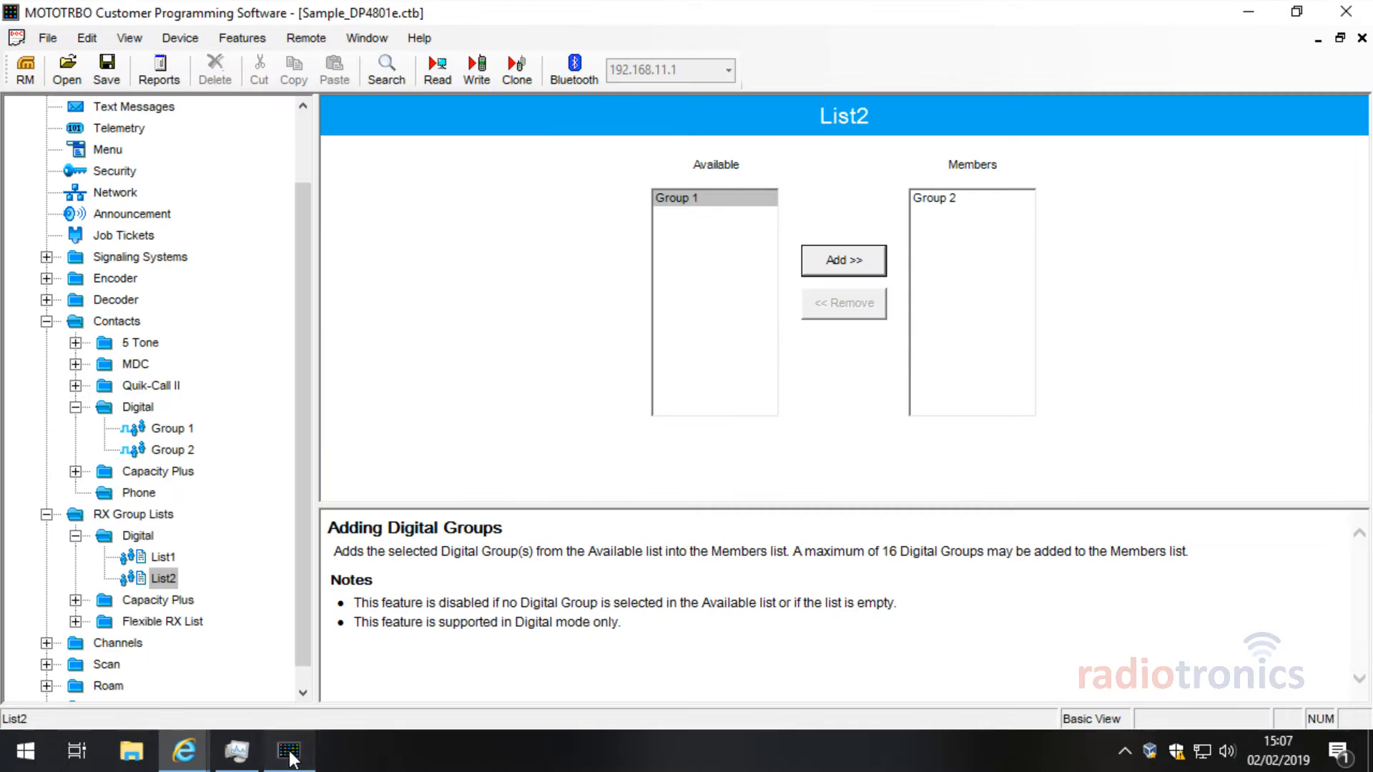
{"action": "left_click", "coordinate": [181, 432]}
{"action": "left_click", "coordinate": [183, 449]}
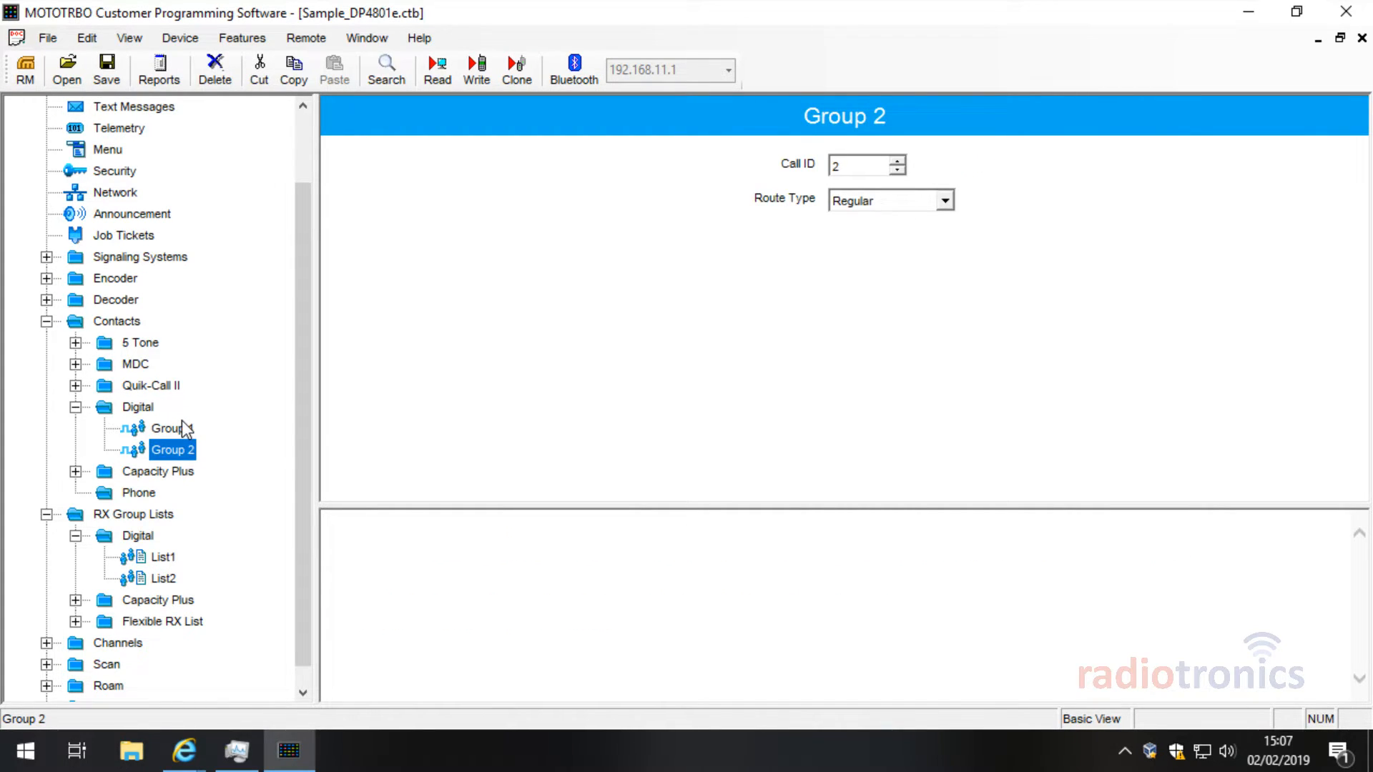
{"action": "left_click", "coordinate": [182, 426]}
{"action": "left_click", "coordinate": [178, 447]}
{"action": "left_click", "coordinate": [180, 429]}
{"action": "left_click", "coordinate": [178, 448]}
{"action": "left_click", "coordinate": [179, 427]}
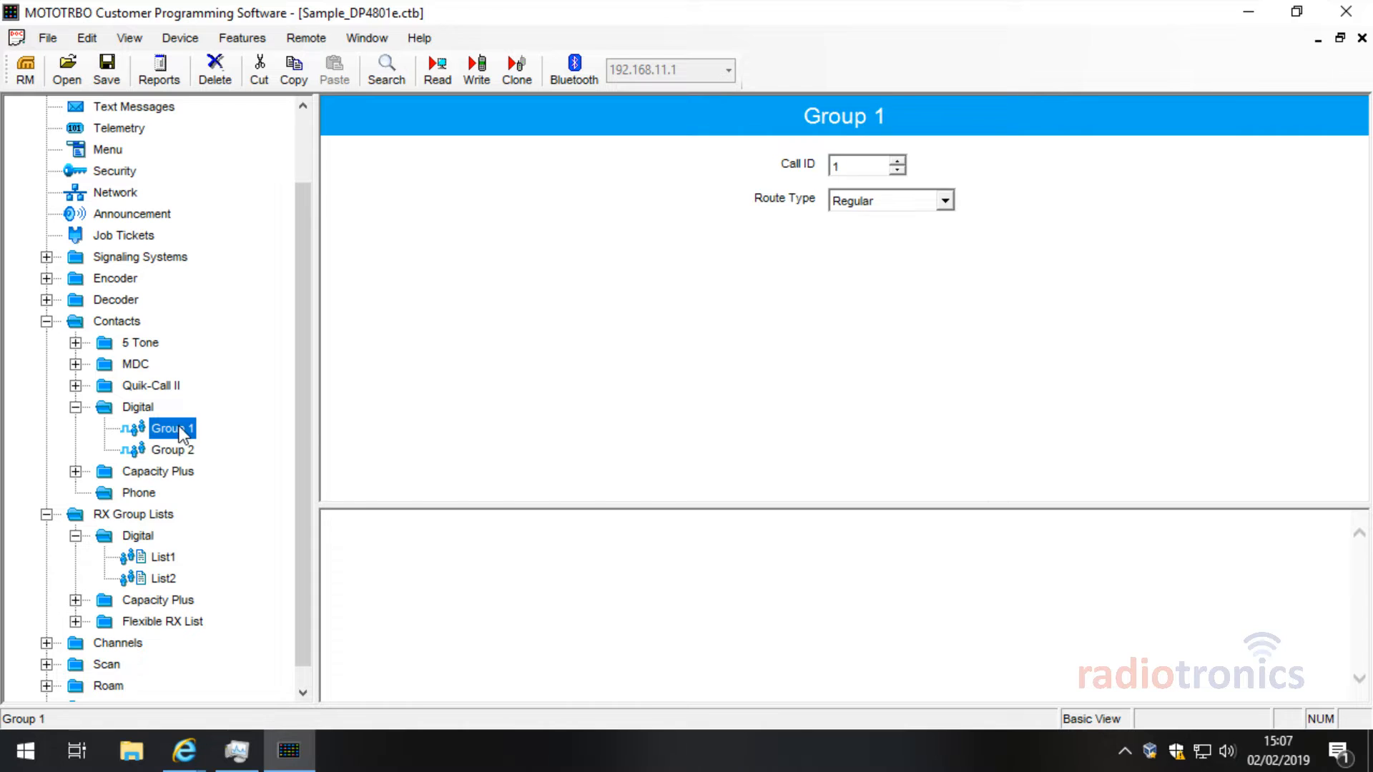
{"action": "left_click", "coordinate": [166, 557]}
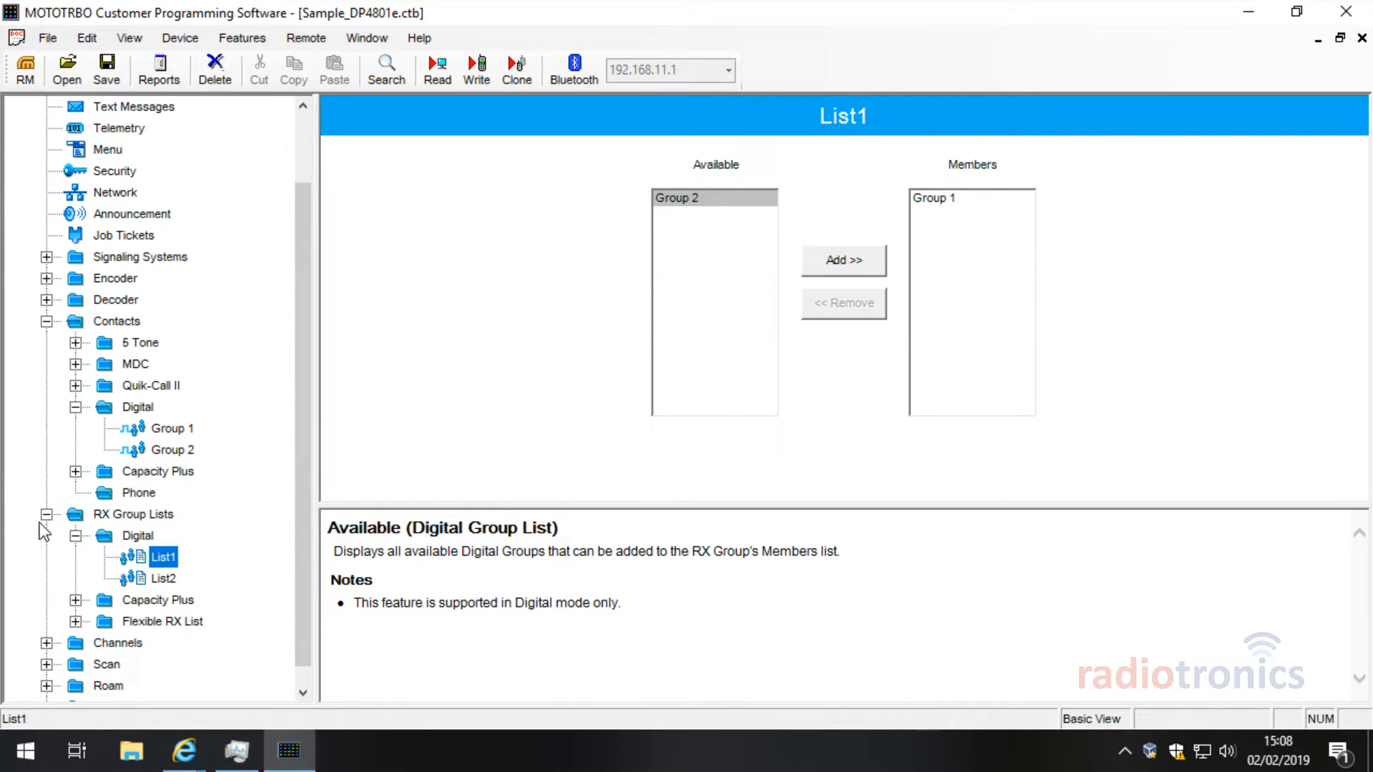
{"action": "left_click", "coordinate": [991, 197]}
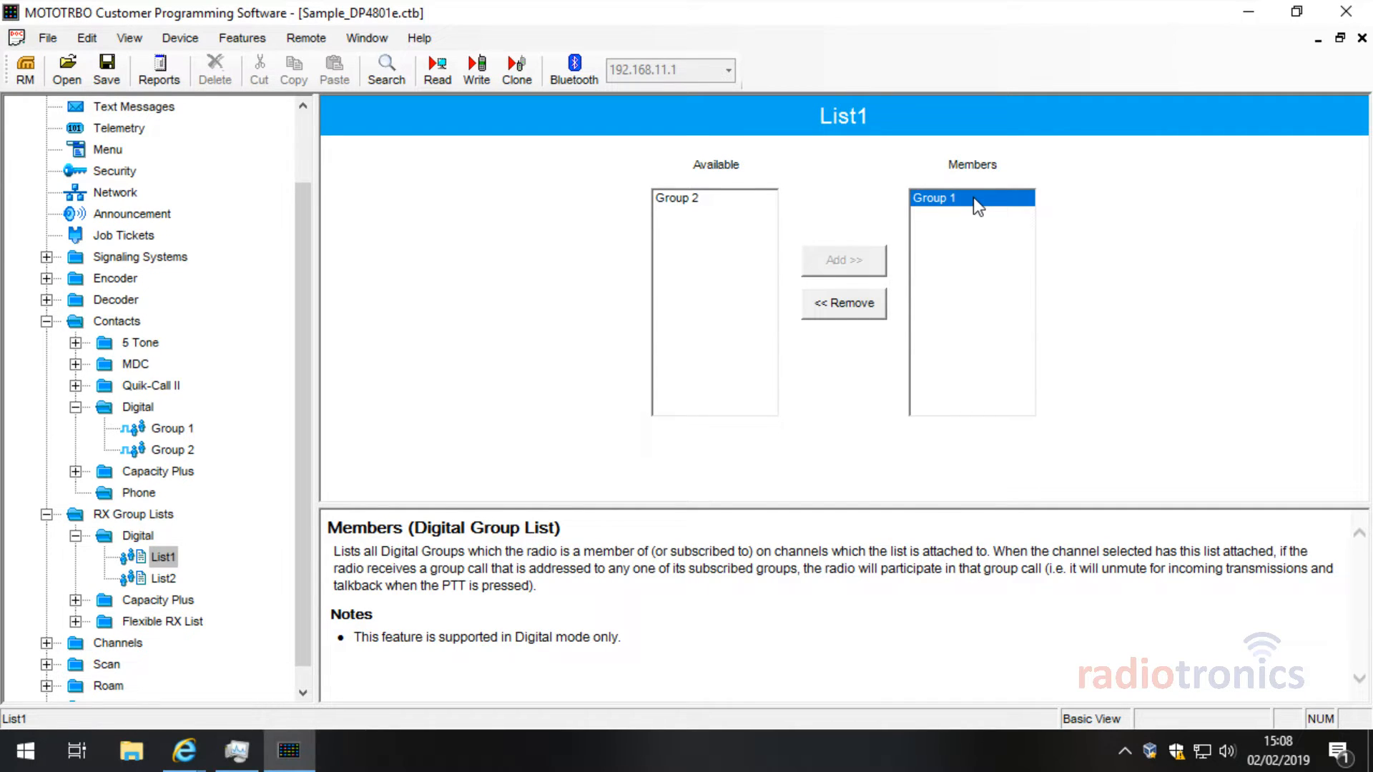
{"action": "left_click", "coordinate": [169, 580]}
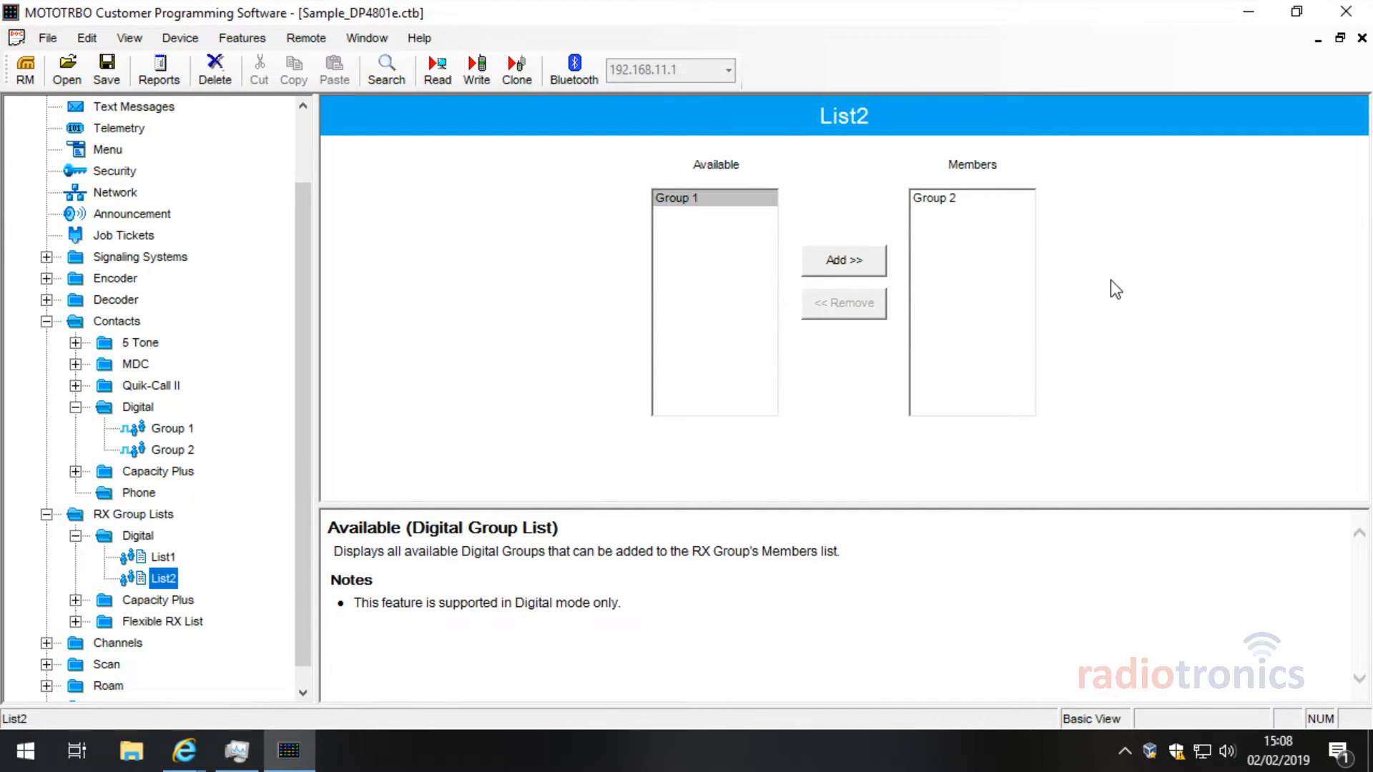
{"action": "left_click", "coordinate": [983, 207]}
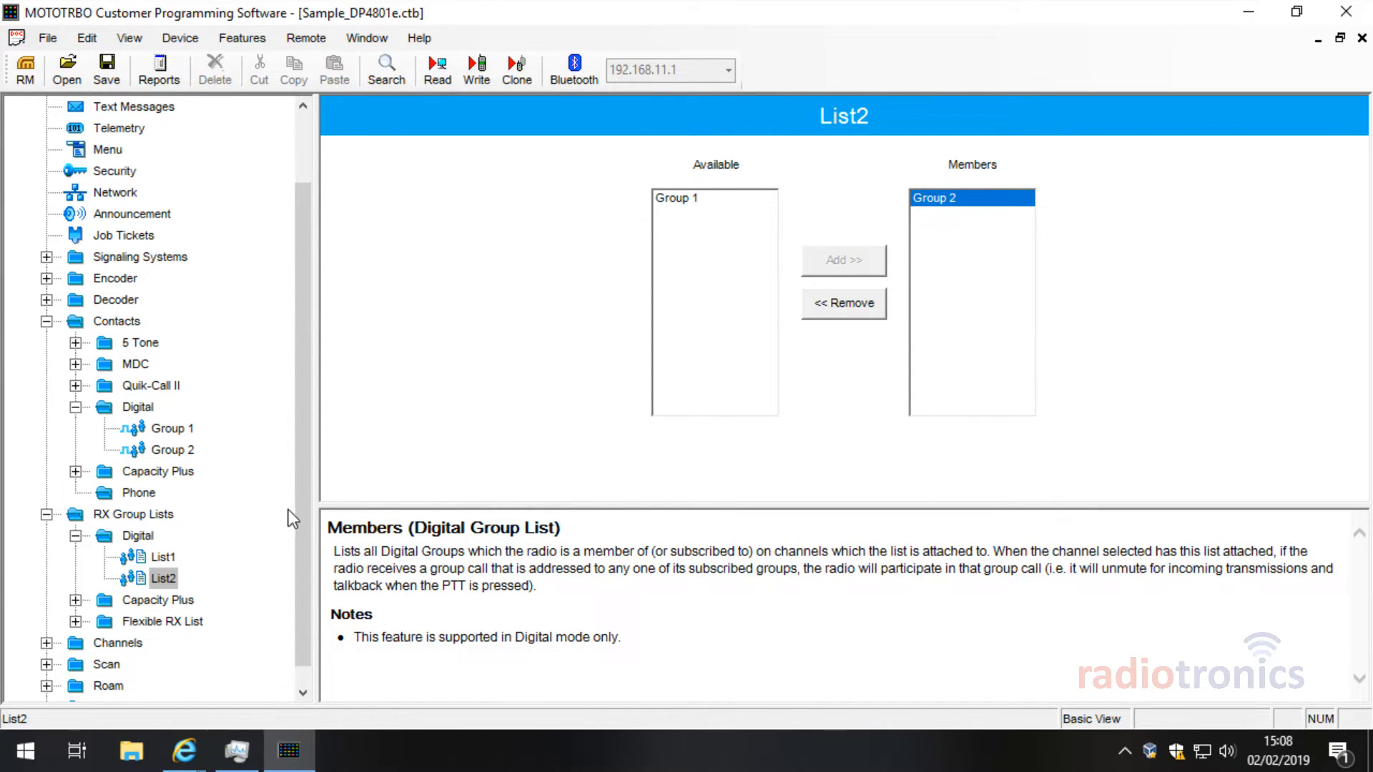
{"action": "scroll", "coordinate": [126, 547], "scroll_direction": "down", "scroll_amount": 1}
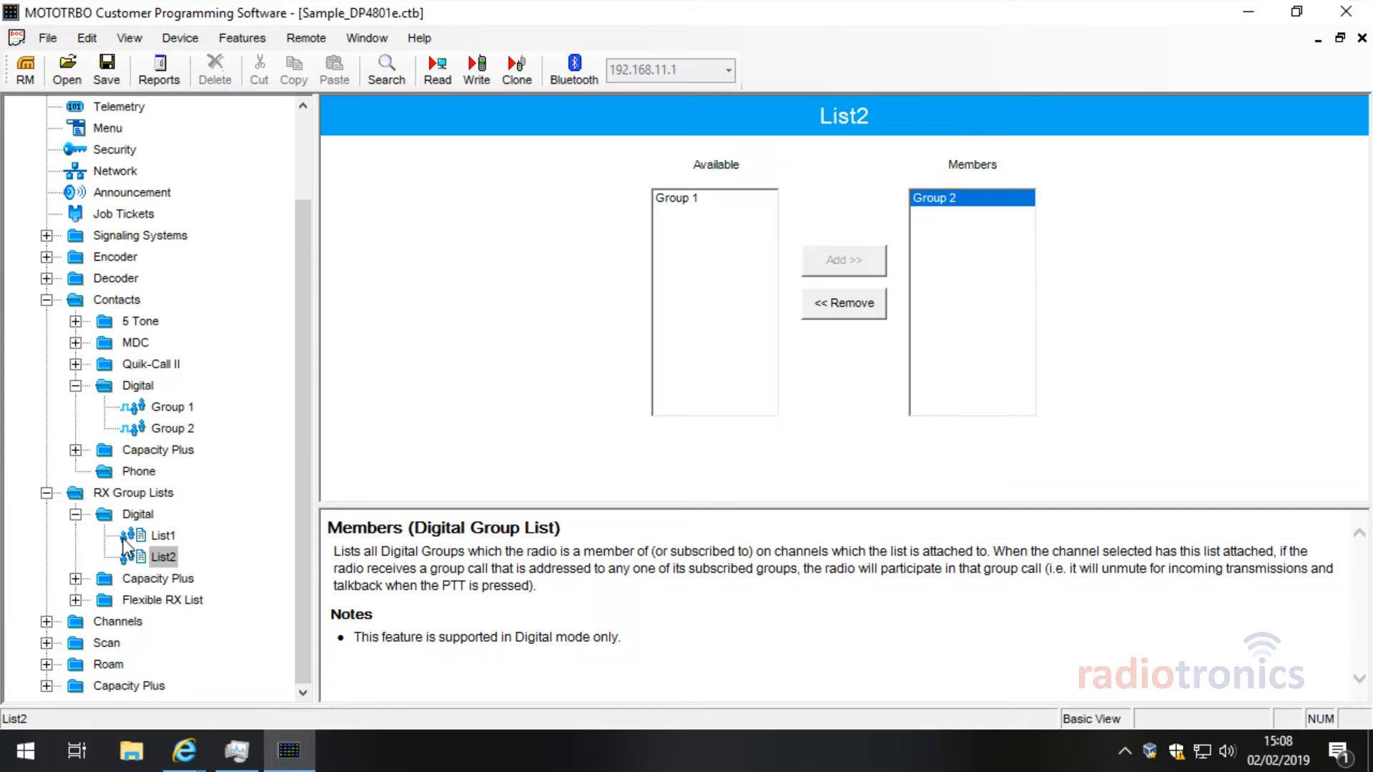
Step: Expand Channels to Zone1 and delete Channel2
{"action": "double_click", "coordinate": [72, 622]}
{"action": "scroll", "coordinate": [276, 513], "scroll_direction": "down", "scroll_amount": 1}
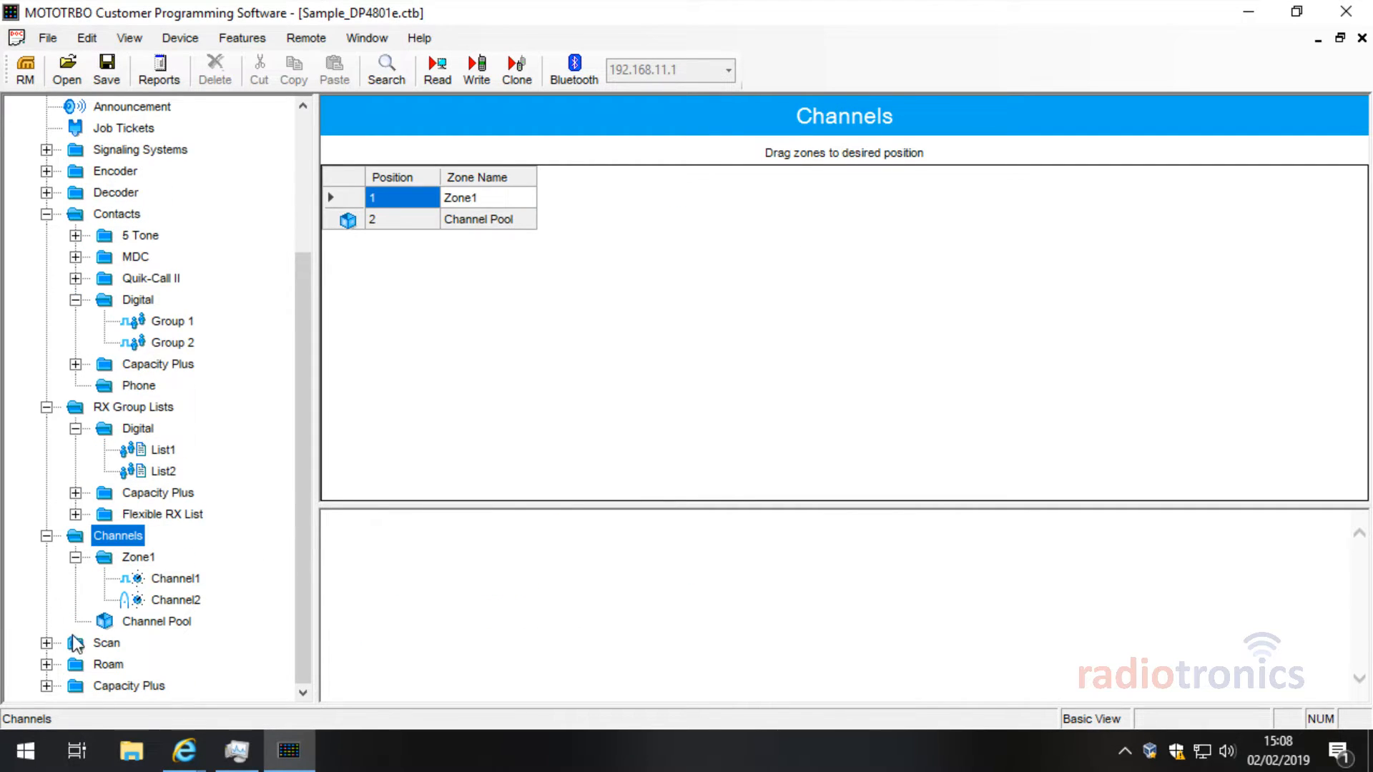
{"action": "left_click", "coordinate": [182, 620]}
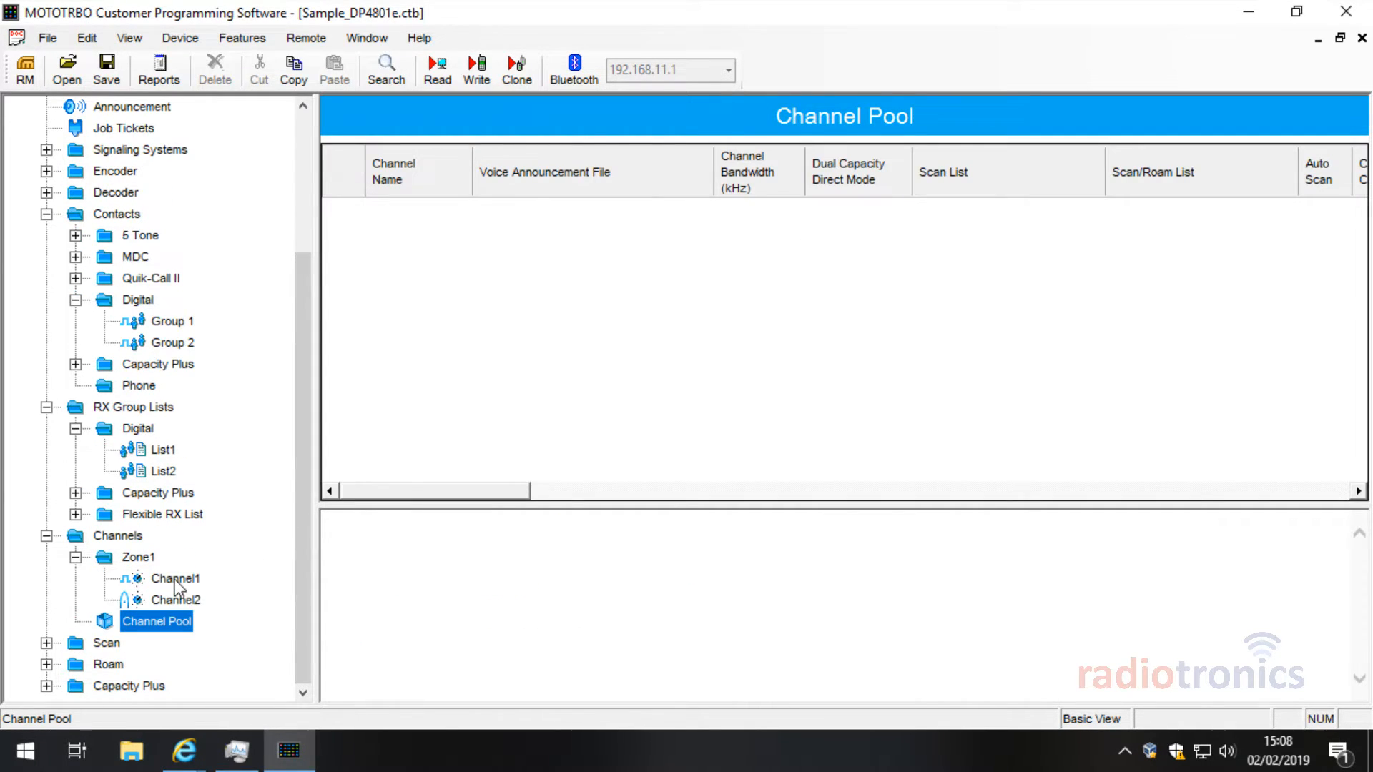
{"action": "left_click", "coordinate": [175, 579]}
{"action": "left_click", "coordinate": [177, 600]}
{"action": "right_click", "coordinate": [179, 599]}
{"action": "left_click", "coordinate": [279, 686]}
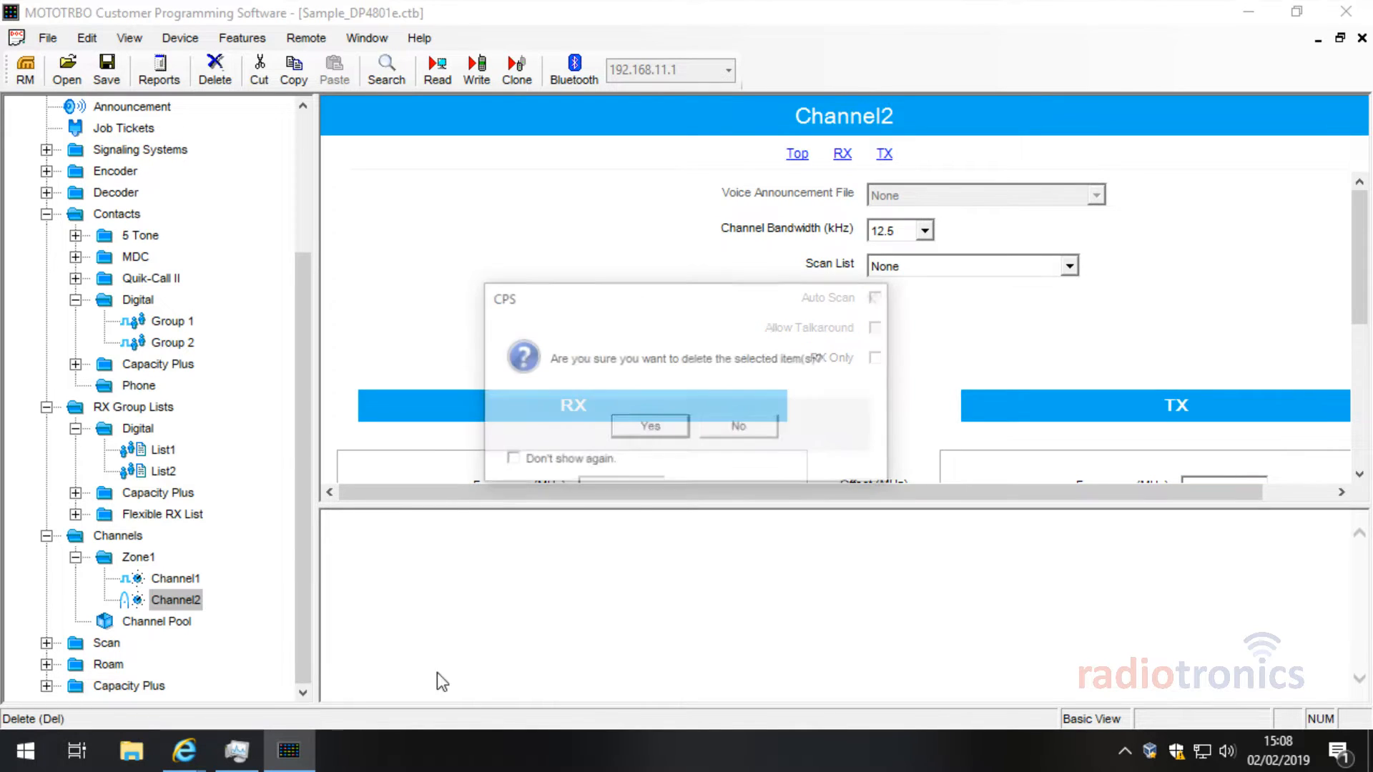
{"action": "left_click", "coordinate": [667, 446]}
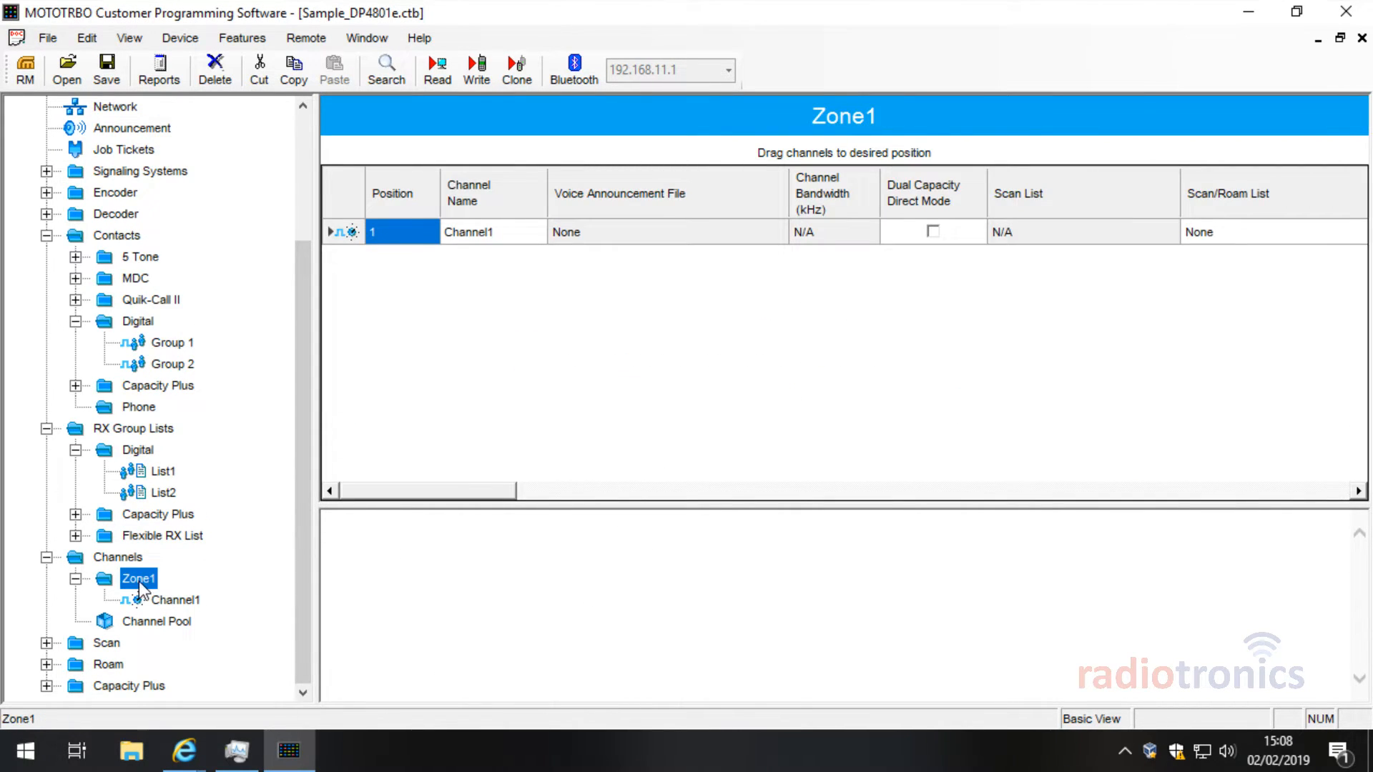
Step: Add a new Digital Channel to Zone1 and view the new Channel2 and Channel1
{"action": "right_click", "coordinate": [140, 580]}
{"action": "mouse_move", "coordinate": [263, 555]}
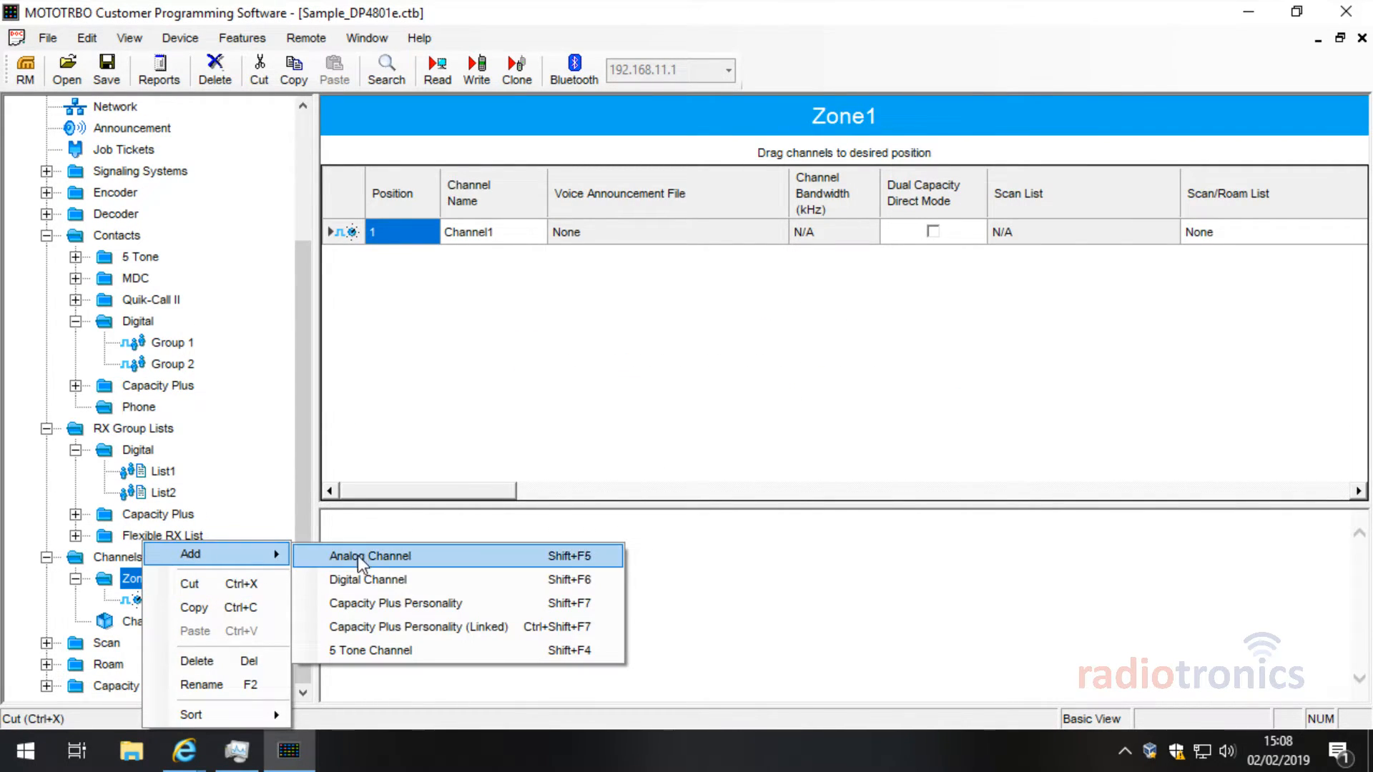
{"action": "left_click", "coordinate": [445, 579]}
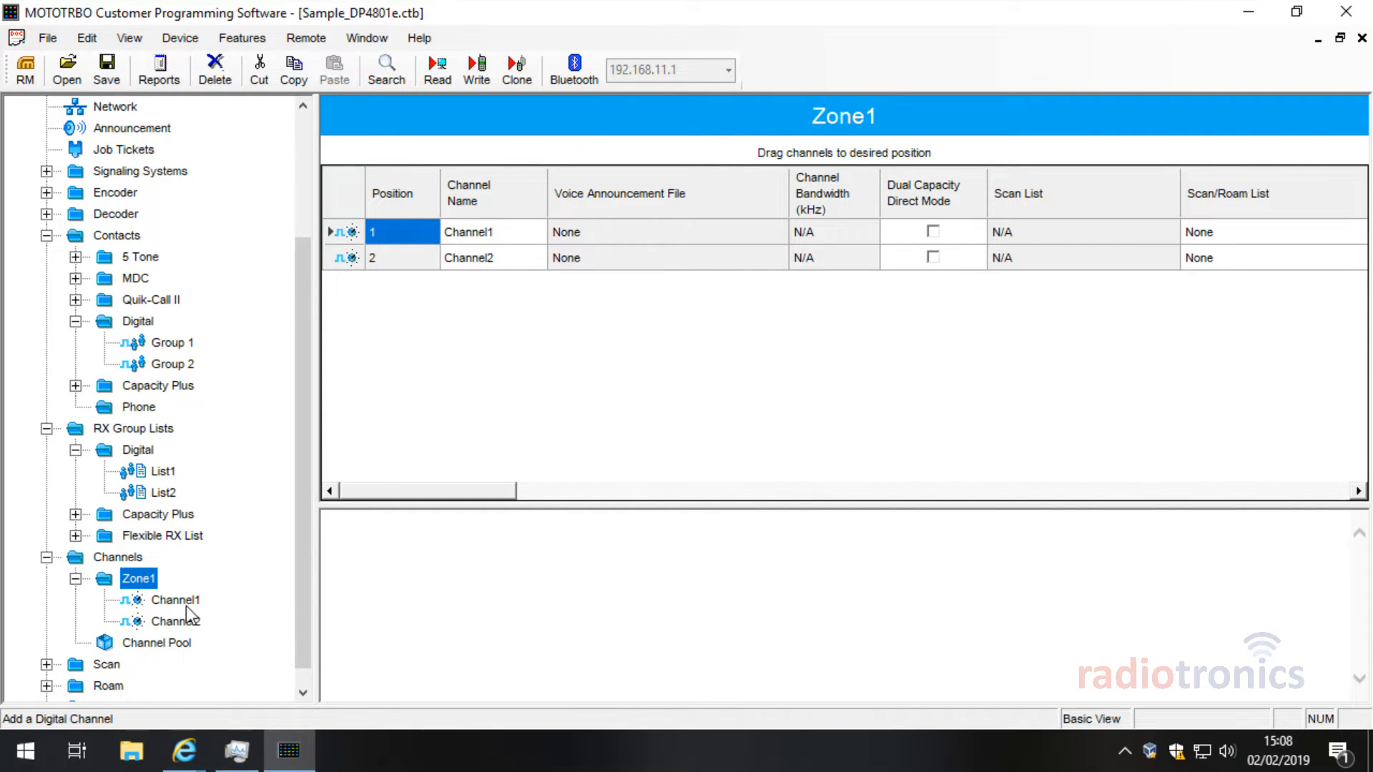
{"action": "left_click", "coordinate": [123, 561]}
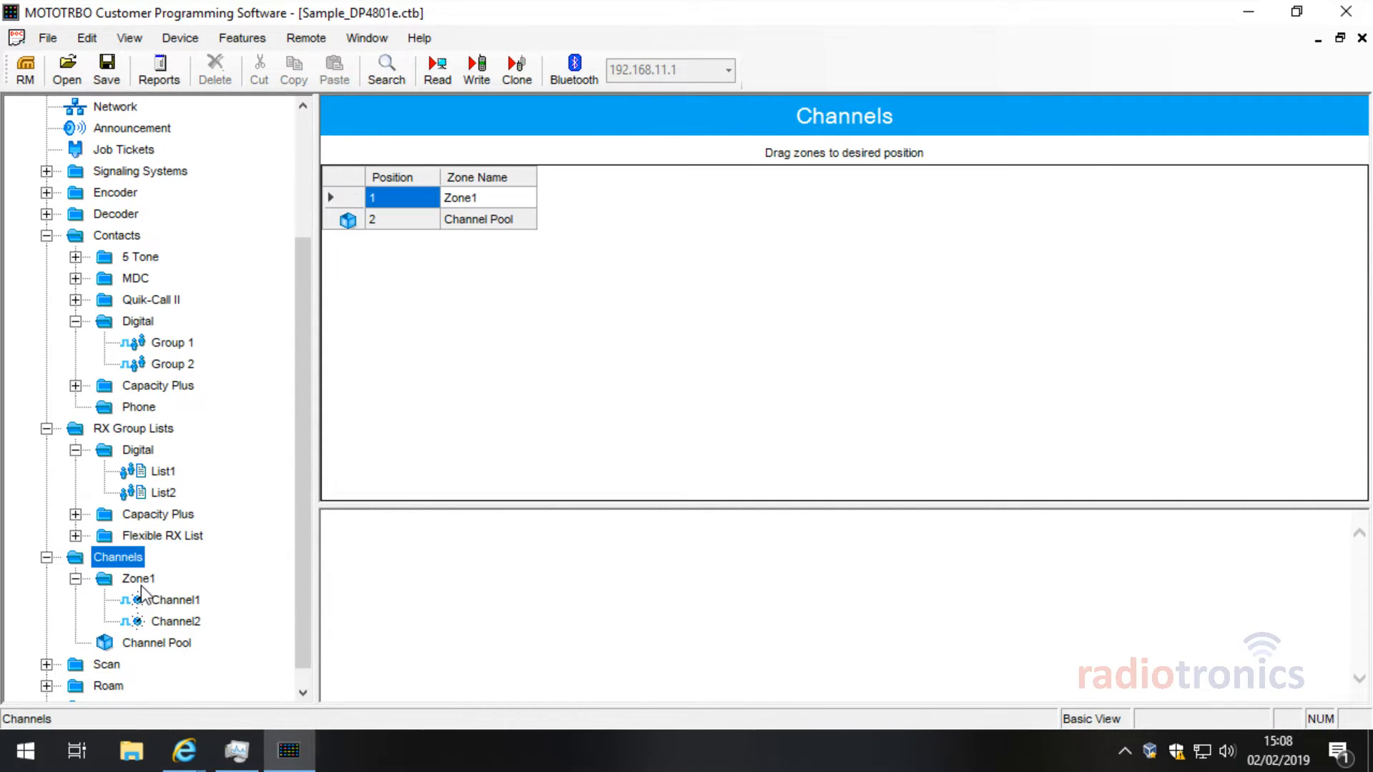
{"action": "left_click", "coordinate": [140, 583]}
{"action": "left_click", "coordinate": [176, 621]}
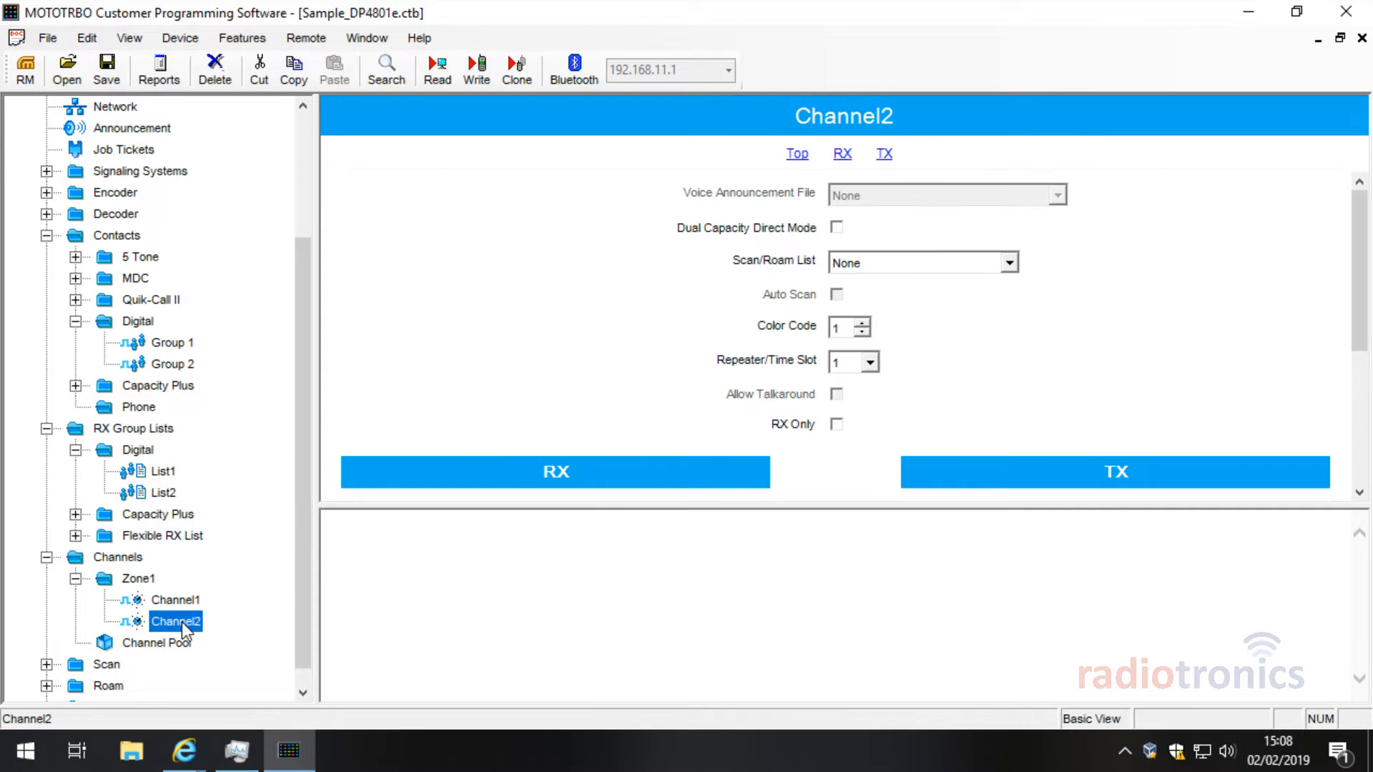
{"action": "left_click", "coordinate": [185, 602]}
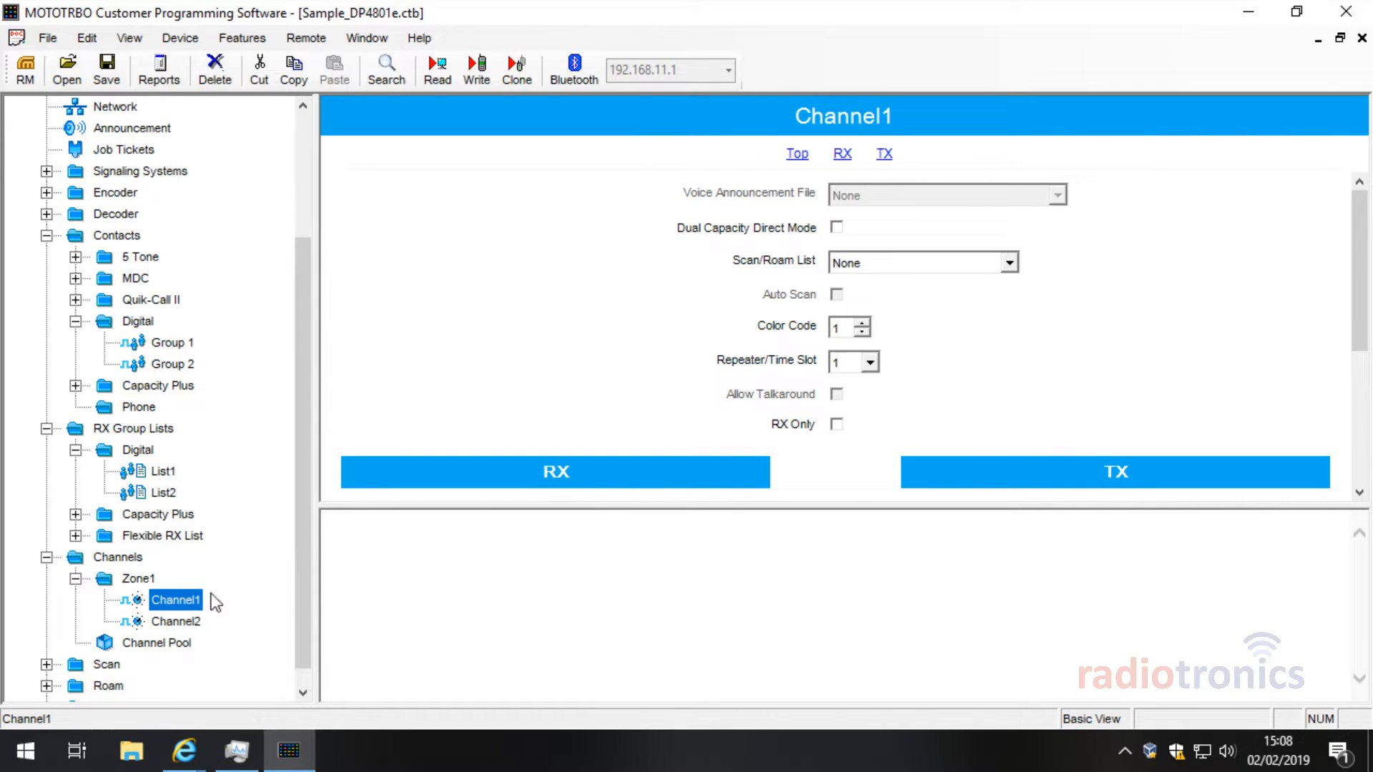
Step: Review Channel1's settings and browse the Edit and View menus
{"action": "left_click", "coordinate": [1173, 251]}
{"action": "scroll", "coordinate": [1345, 224], "scroll_direction": "down", "scroll_amount": 2}
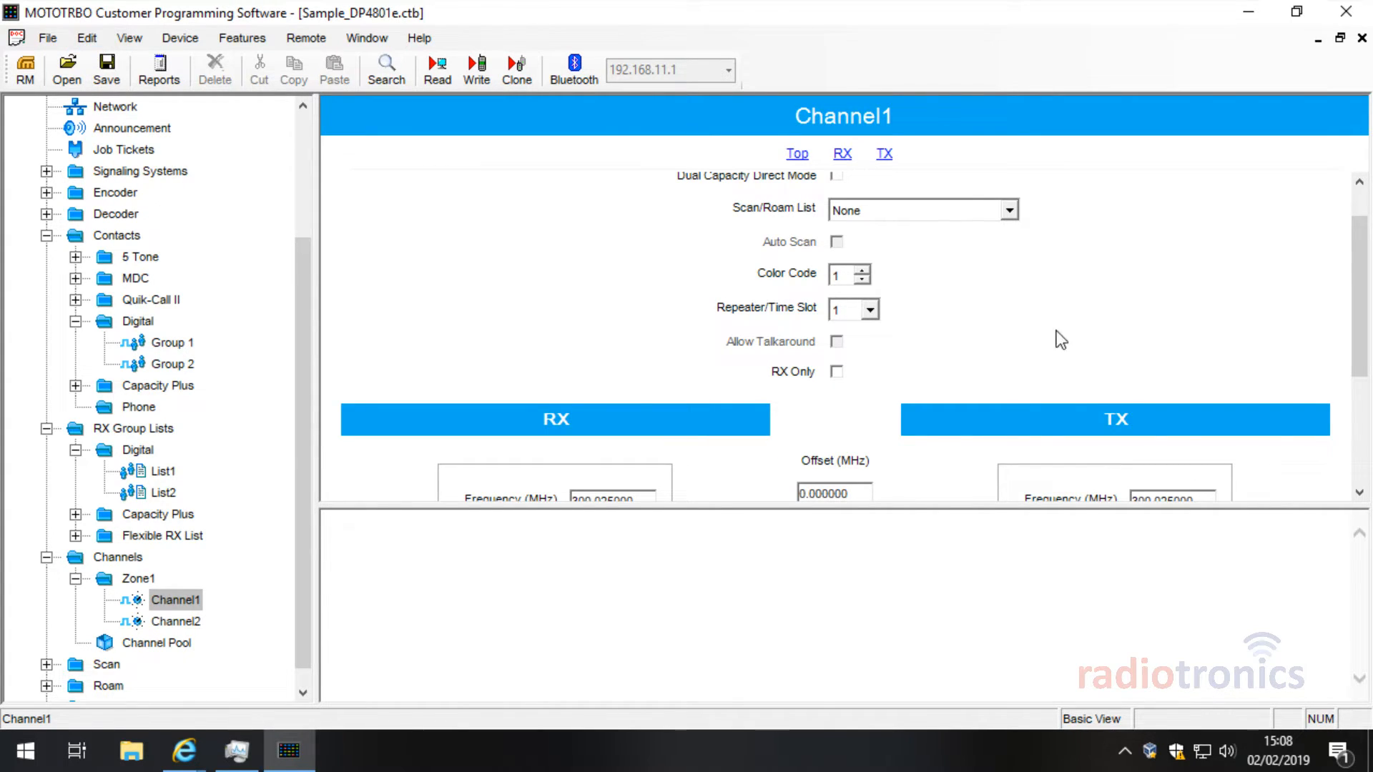
{"action": "scroll", "coordinate": [1073, 329], "scroll_direction": "up", "scroll_amount": 1}
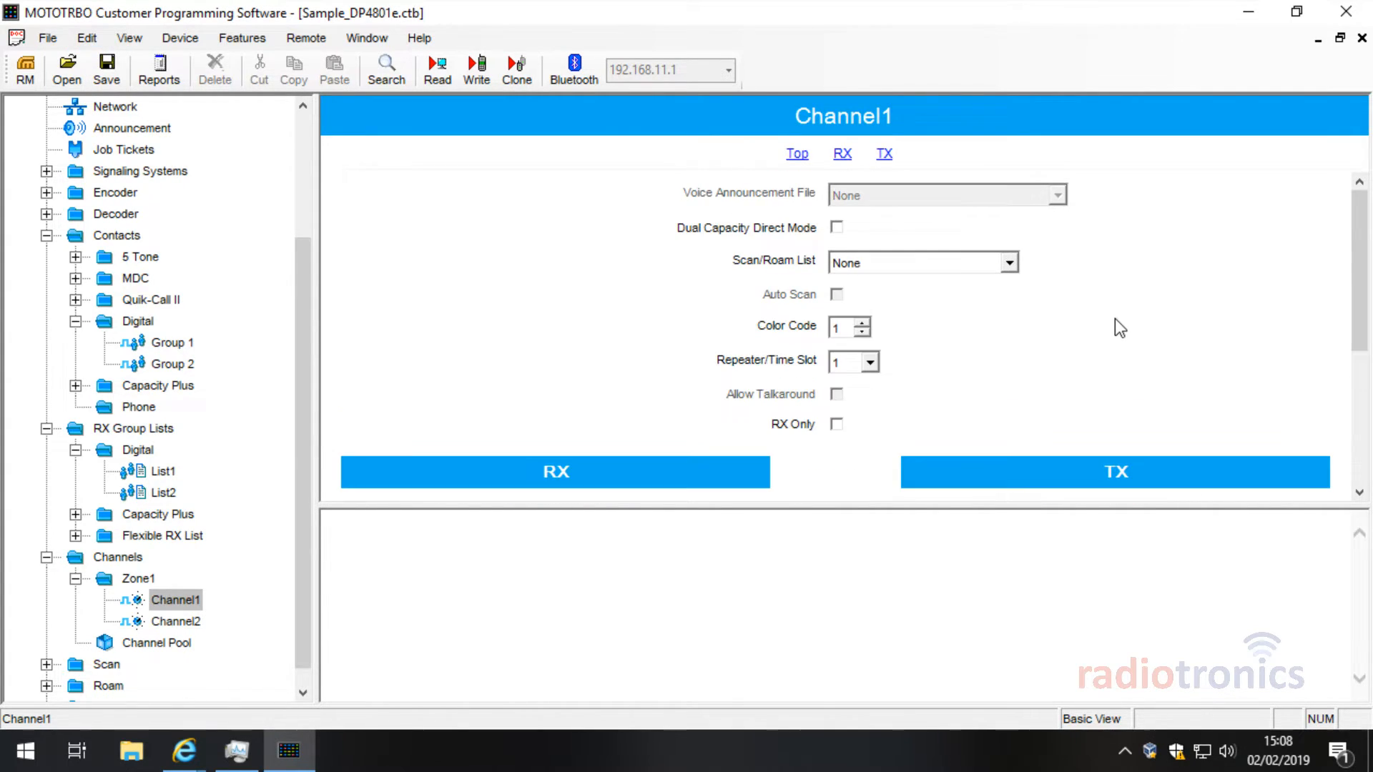
{"action": "left_click", "coordinate": [85, 42]}
{"action": "mouse_move", "coordinate": [120, 43]}
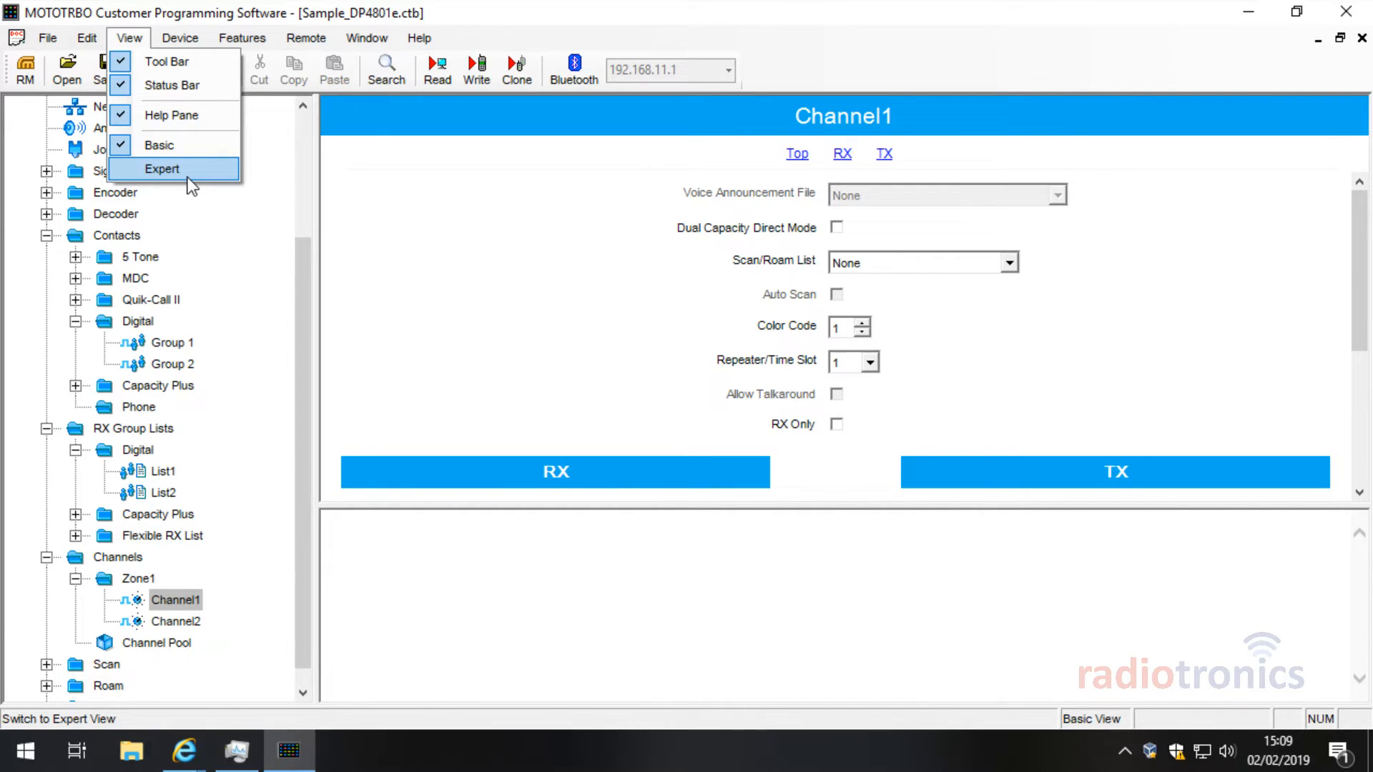
{"action": "left_click", "coordinate": [1187, 259]}
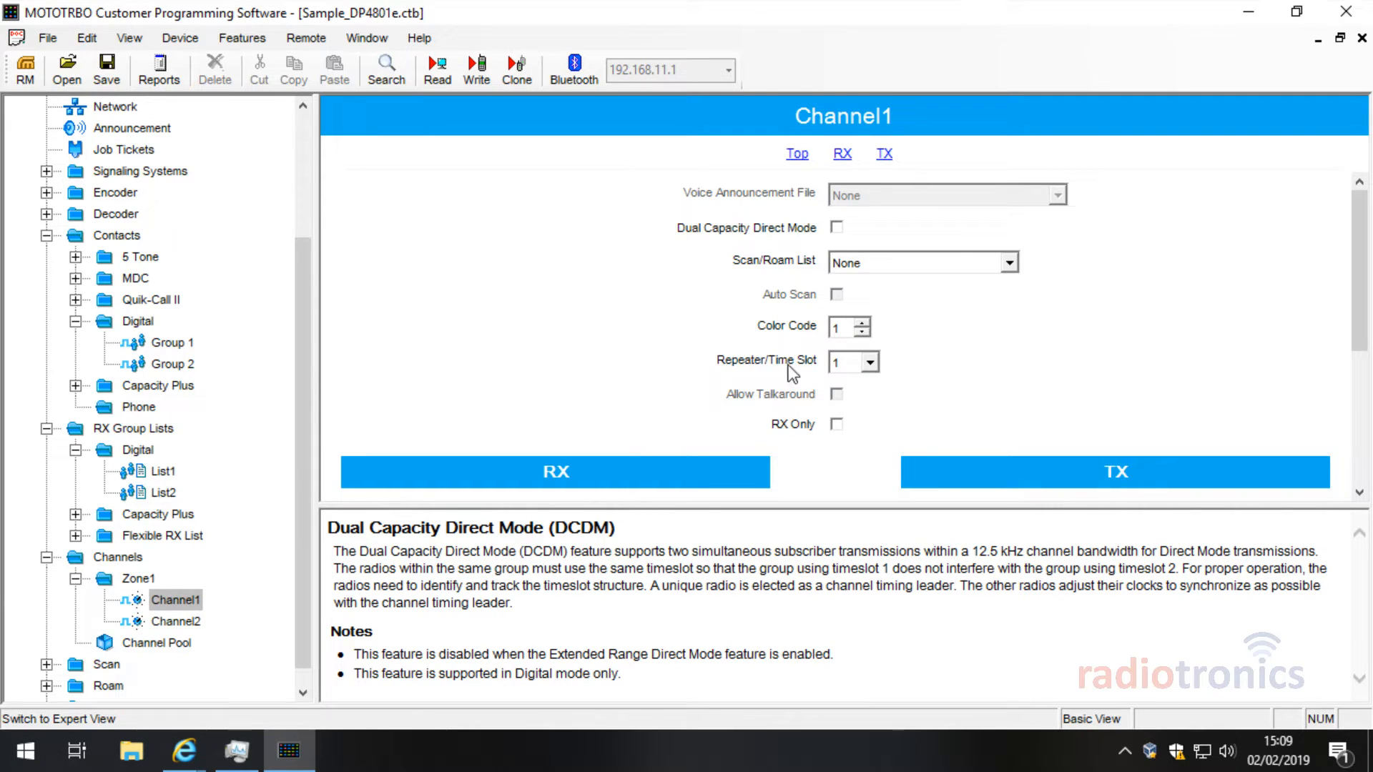
{"action": "left_click_drag", "start_coordinate": [1355, 301], "coordinate": [1315, 298]}
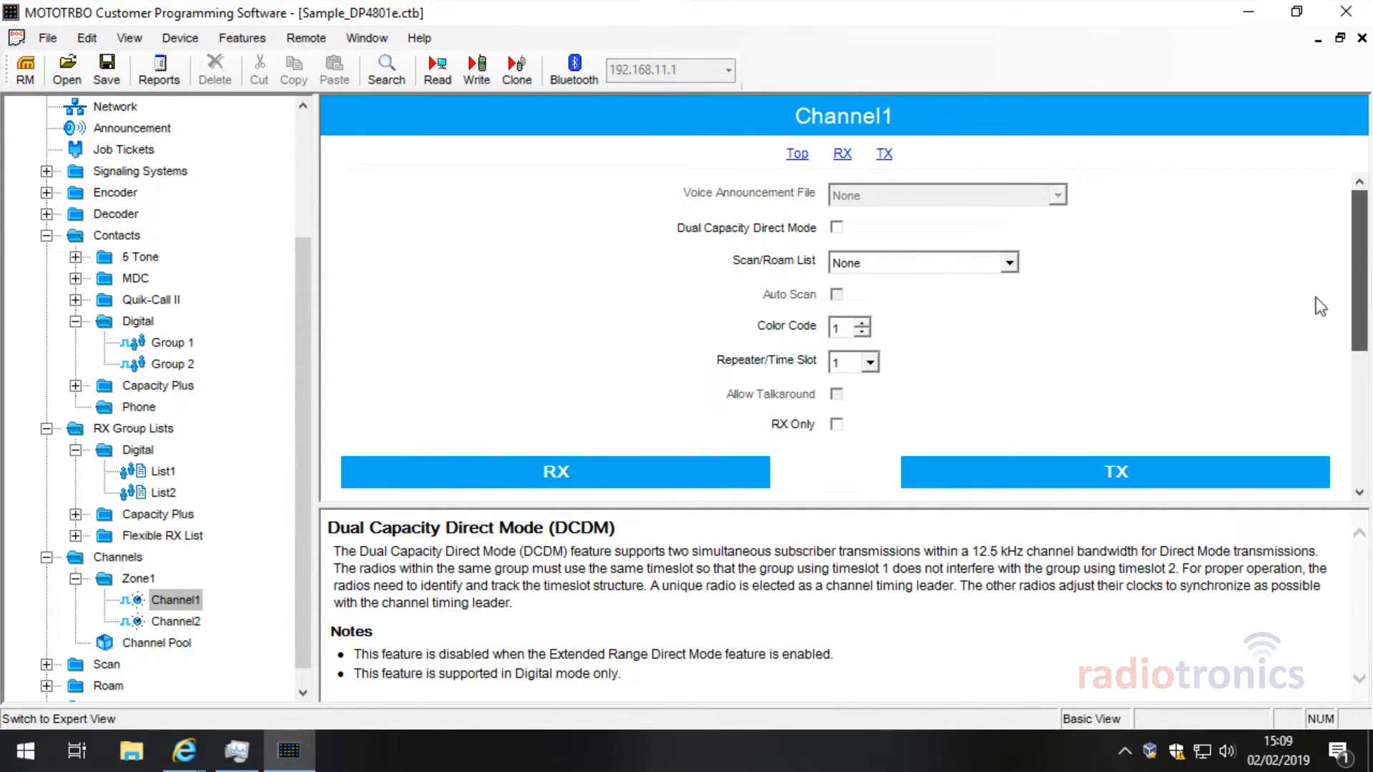
{"action": "left_click", "coordinate": [87, 39]}
{"action": "mouse_move", "coordinate": [123, 44]}
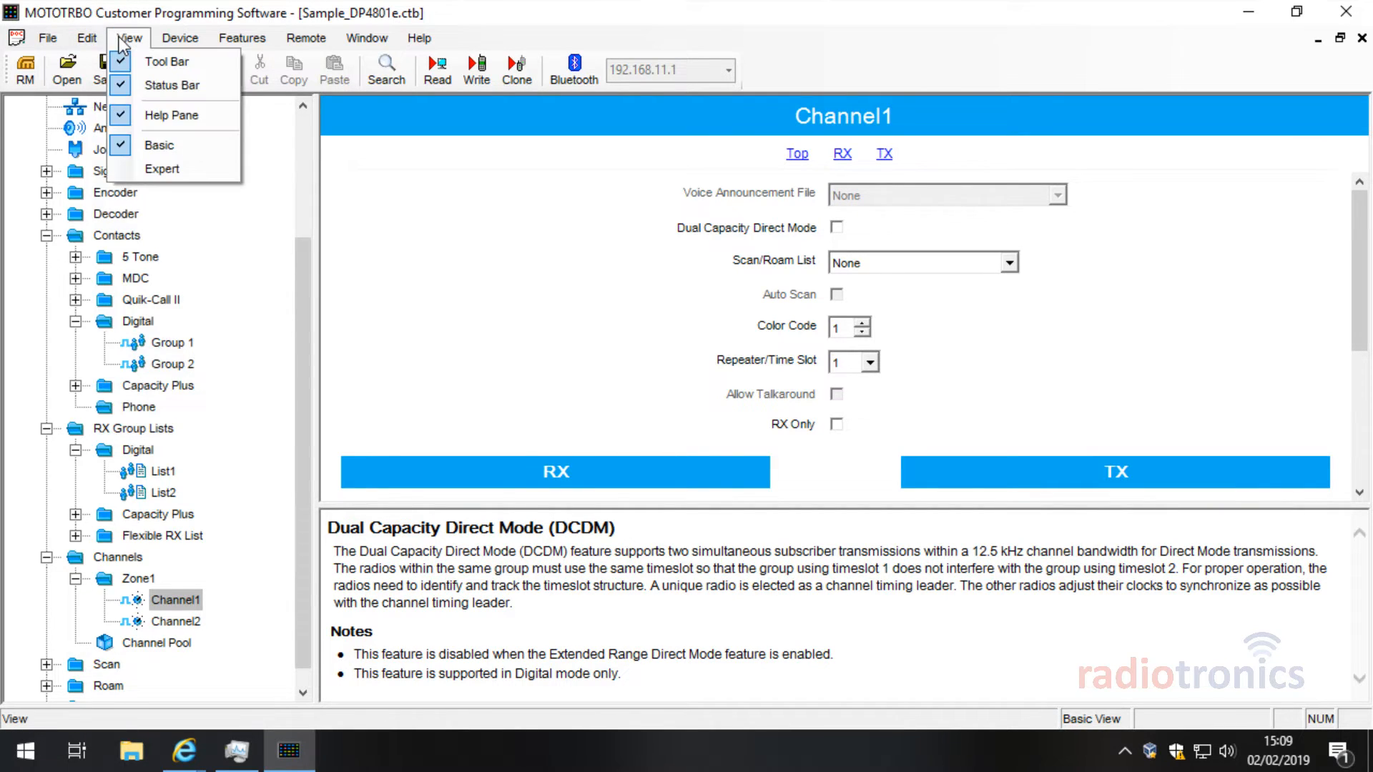
{"action": "left_click", "coordinate": [166, 169]}
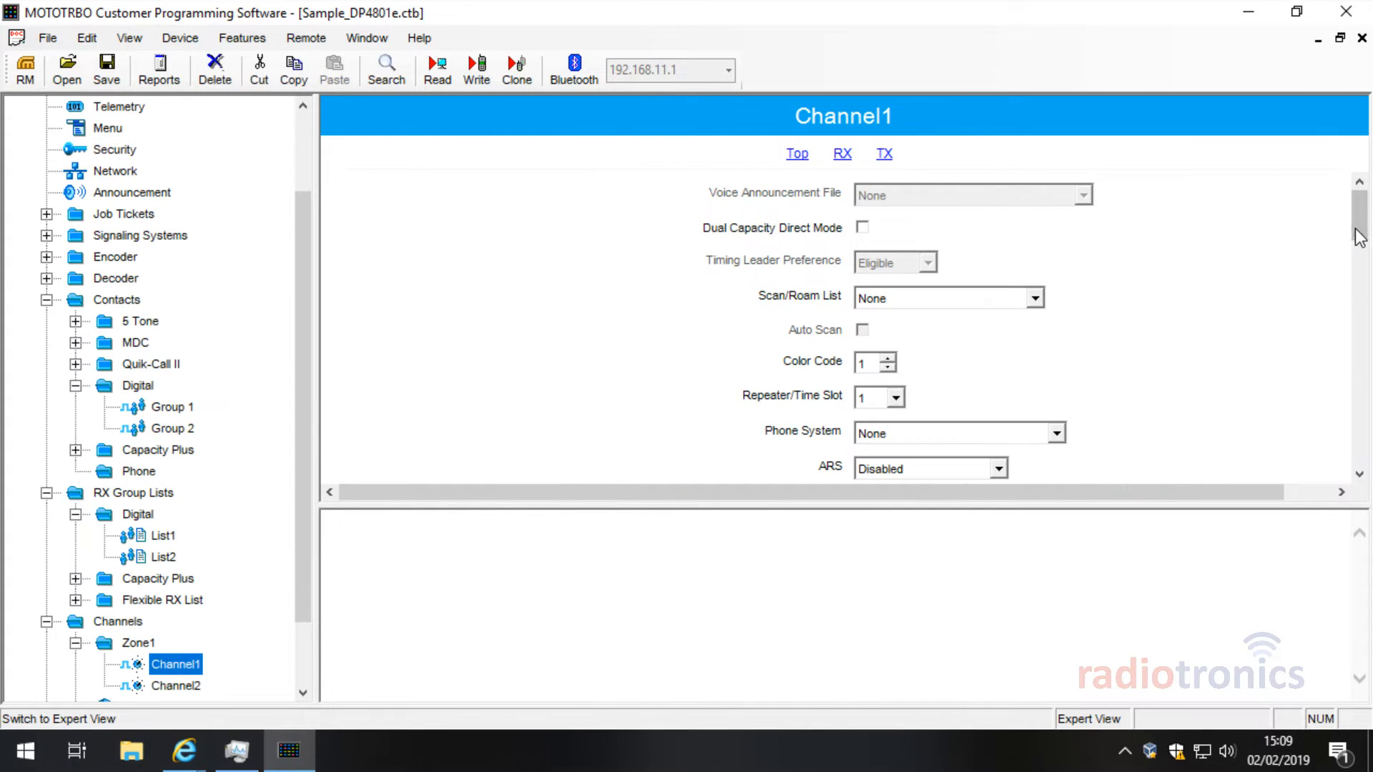
{"action": "mouse_move", "coordinate": [1357, 211]}
{"action": "left_mouse_down"}
{"action": "mouse_move", "coordinate": [1365, 386]}
{"action": "mouse_move", "coordinate": [1364, 225]}
{"action": "left_mouse_up"}
{"action": "left_click", "coordinate": [129, 38]}
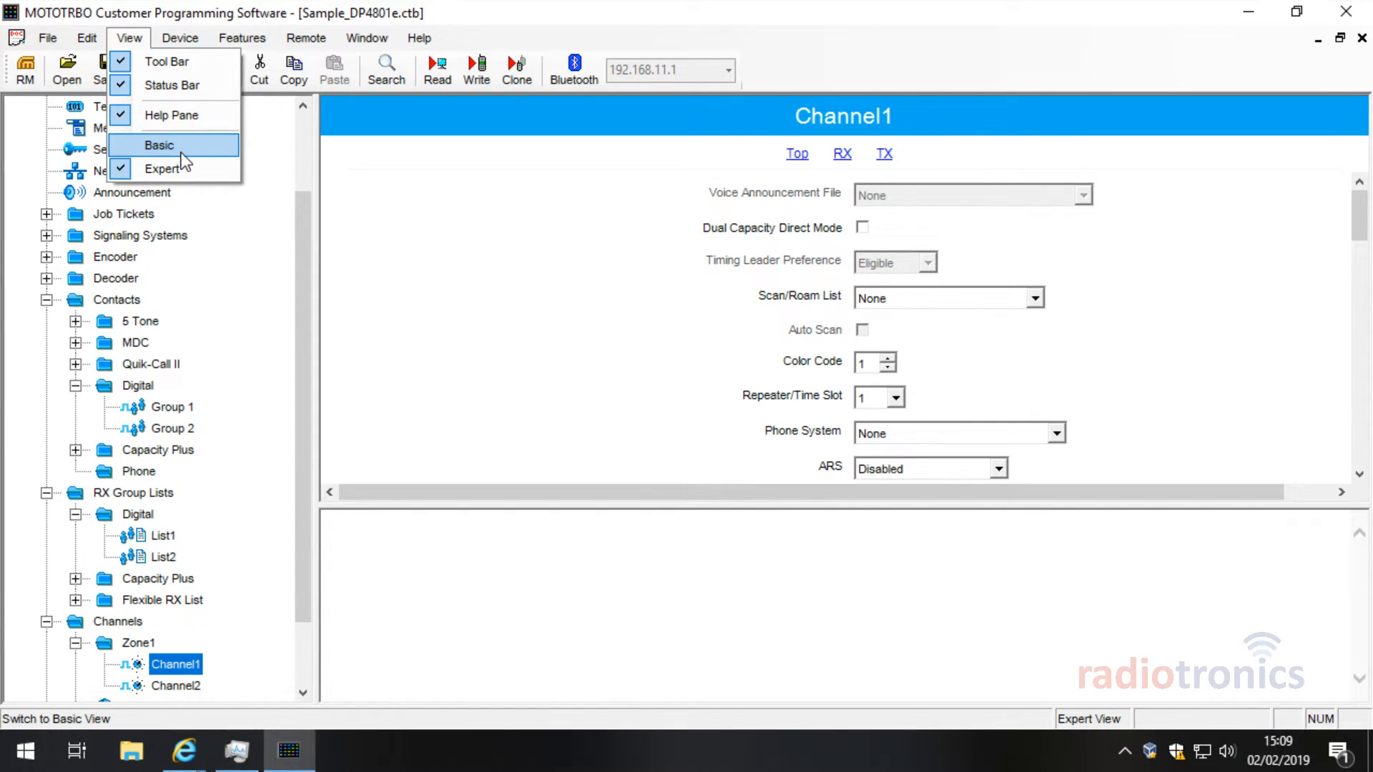
{"action": "left_click", "coordinate": [183, 161]}
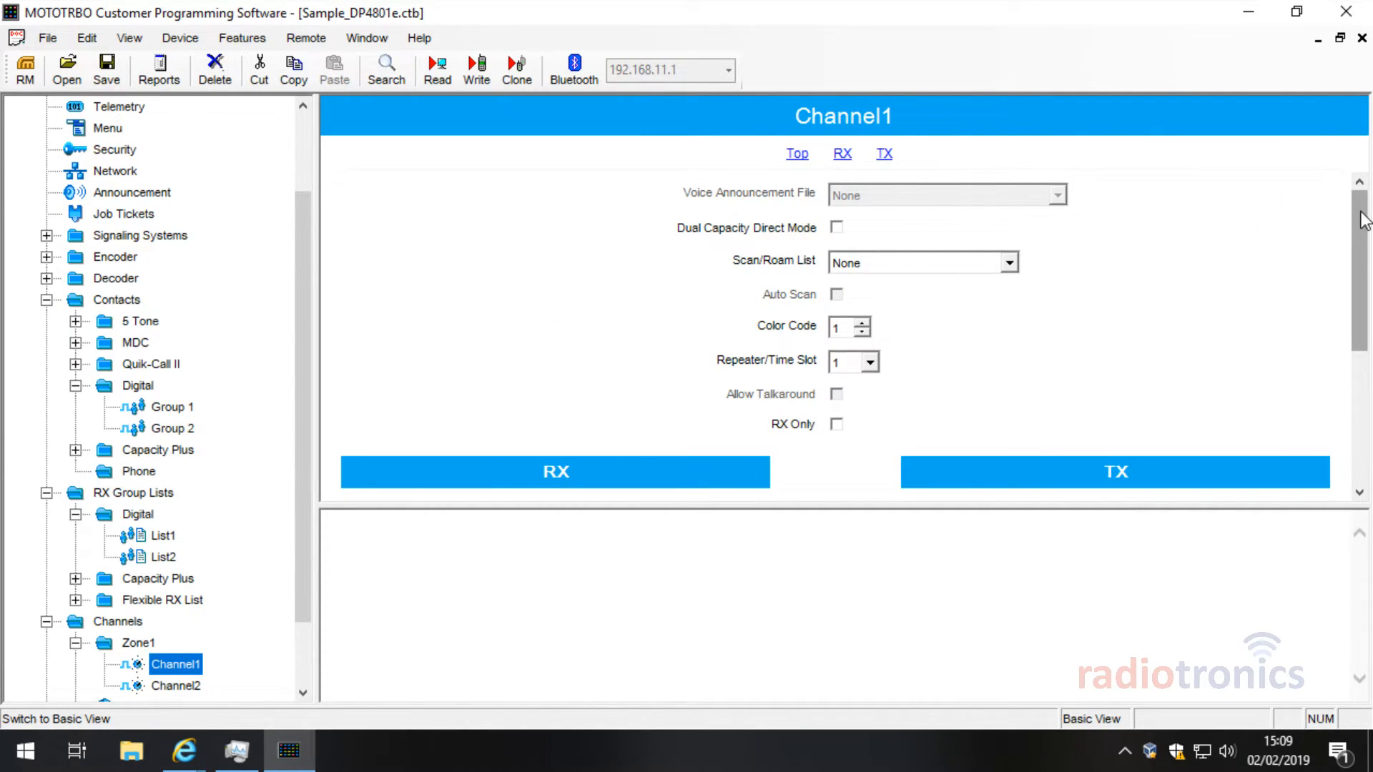
{"action": "left_click_drag", "start_coordinate": [1360, 213], "coordinate": [1361, 215]}
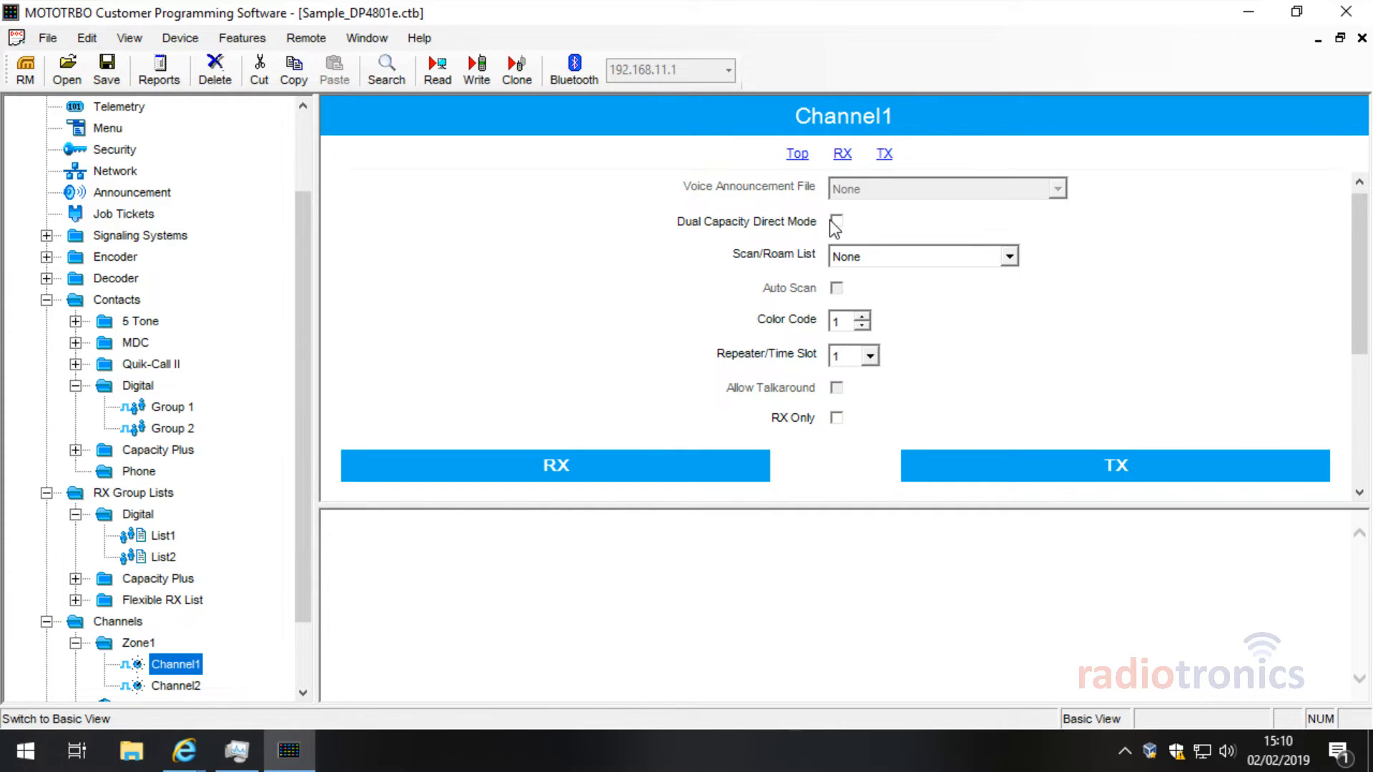
Step: Select Channel1's RX Frequency value and begin replacing it, first mistyping the number
{"action": "scroll", "coordinate": [1115, 243], "scroll_direction": "down", "scroll_amount": 3}
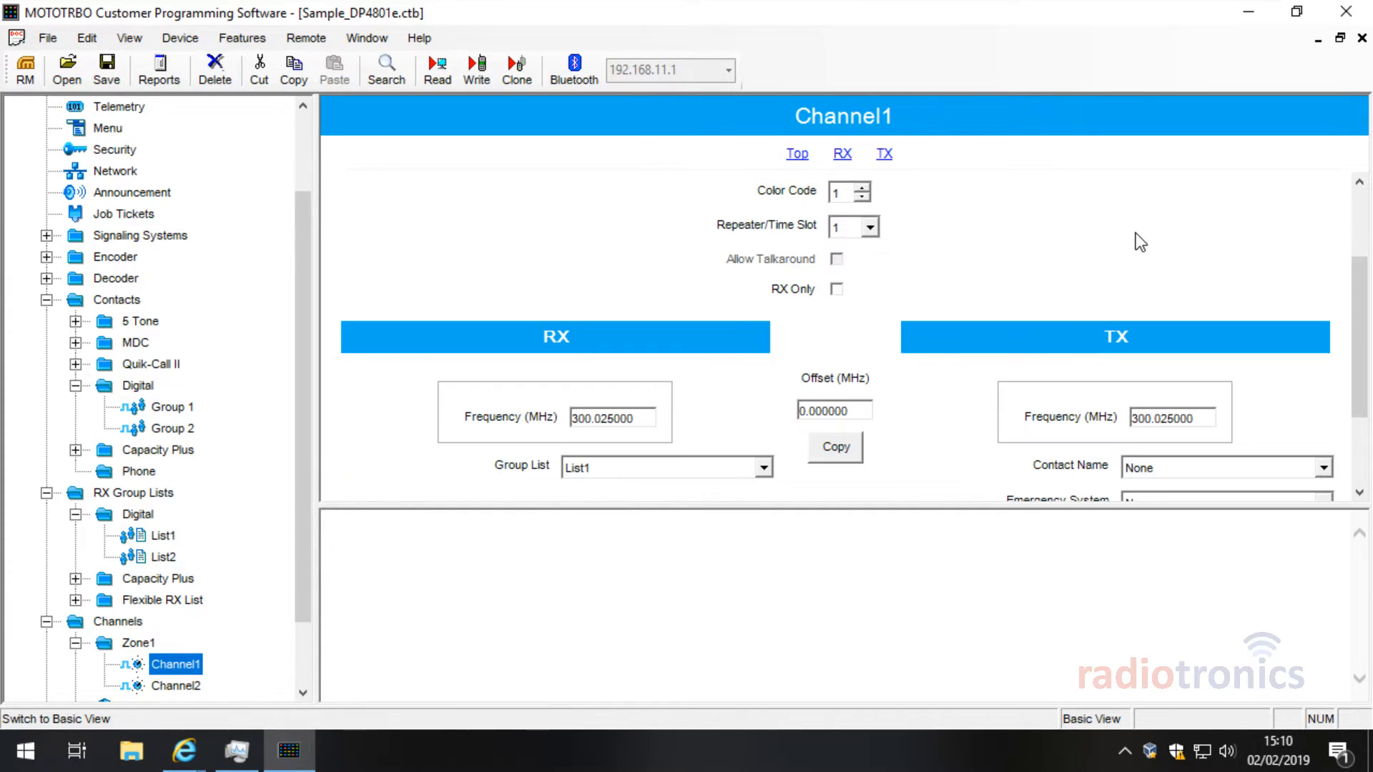
{"action": "left_click", "coordinate": [844, 193]}
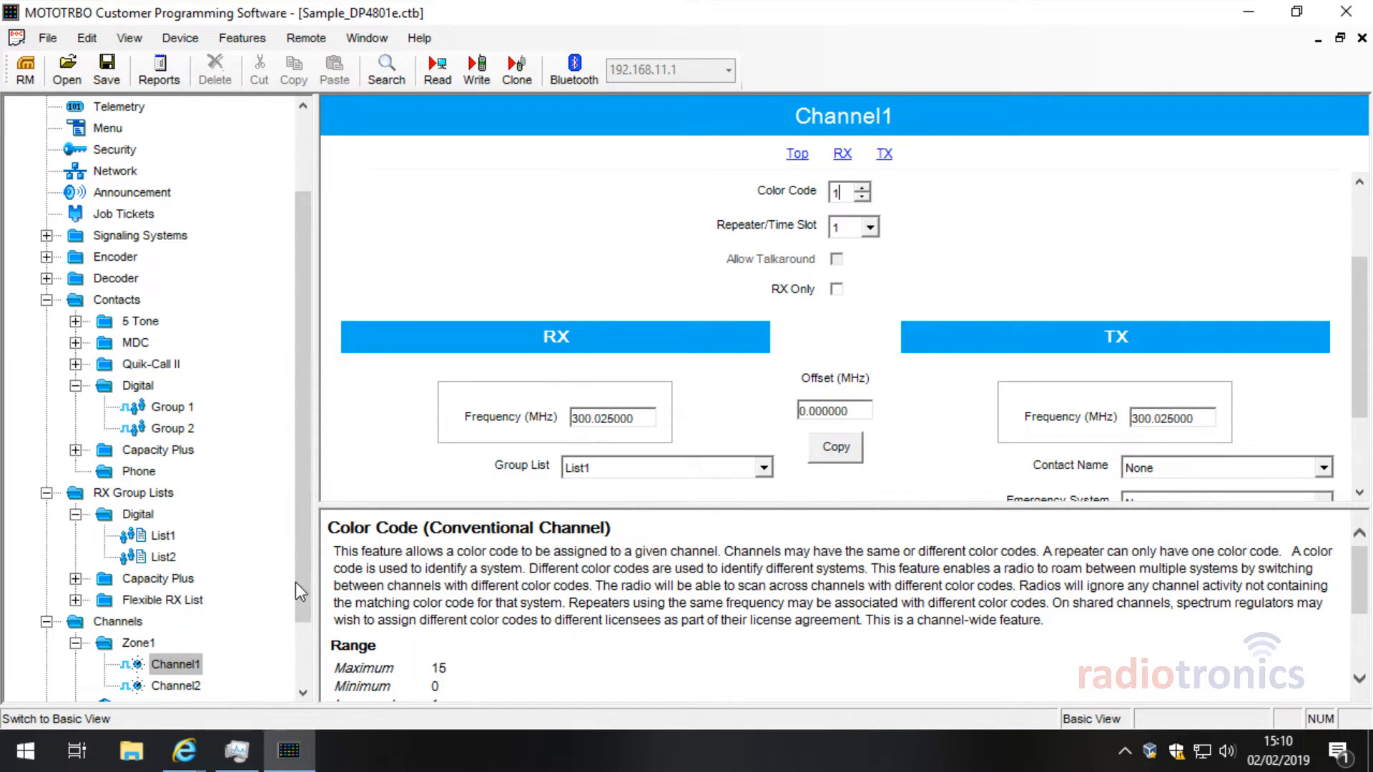
{"action": "left_click_drag", "start_coordinate": [294, 582], "coordinate": [307, 655]}
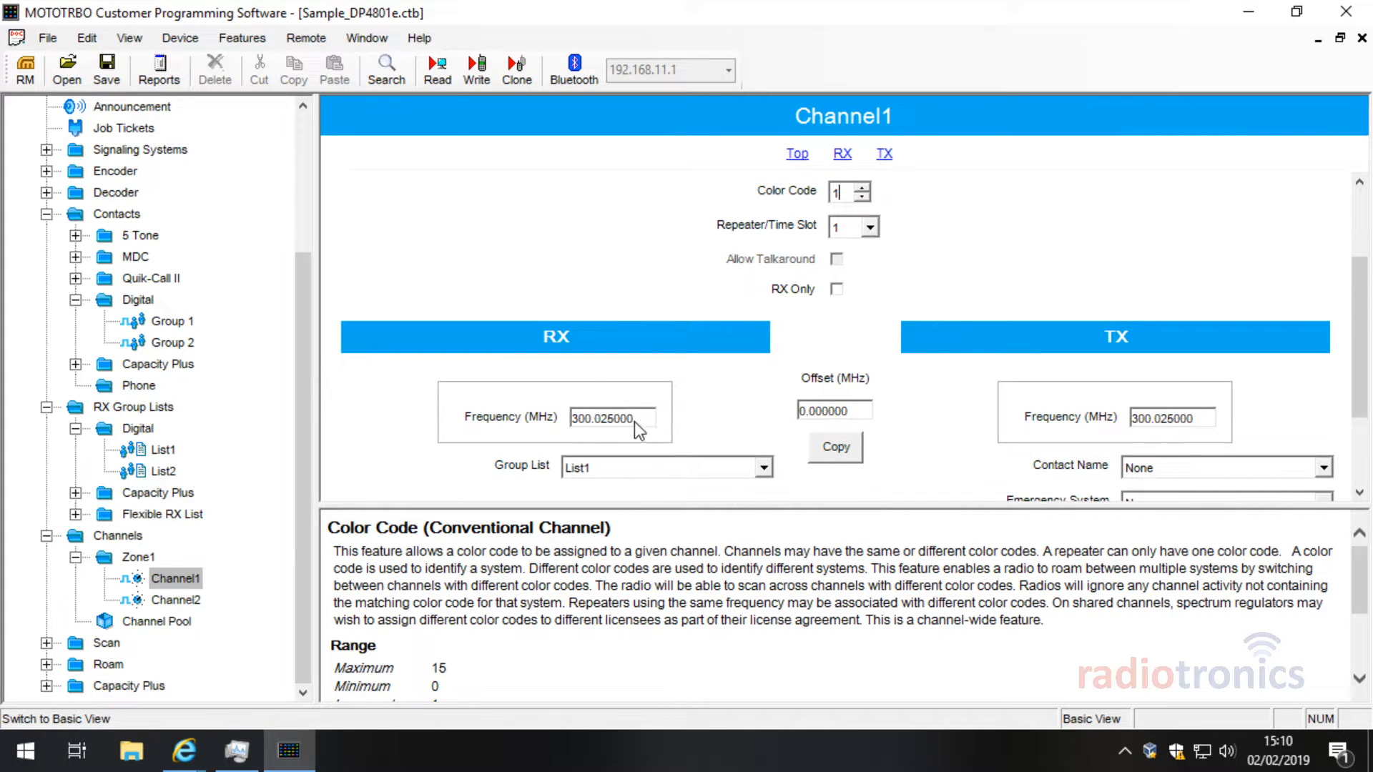
{"action": "left_click_drag", "start_coordinate": [634, 422], "coordinate": [504, 414]}
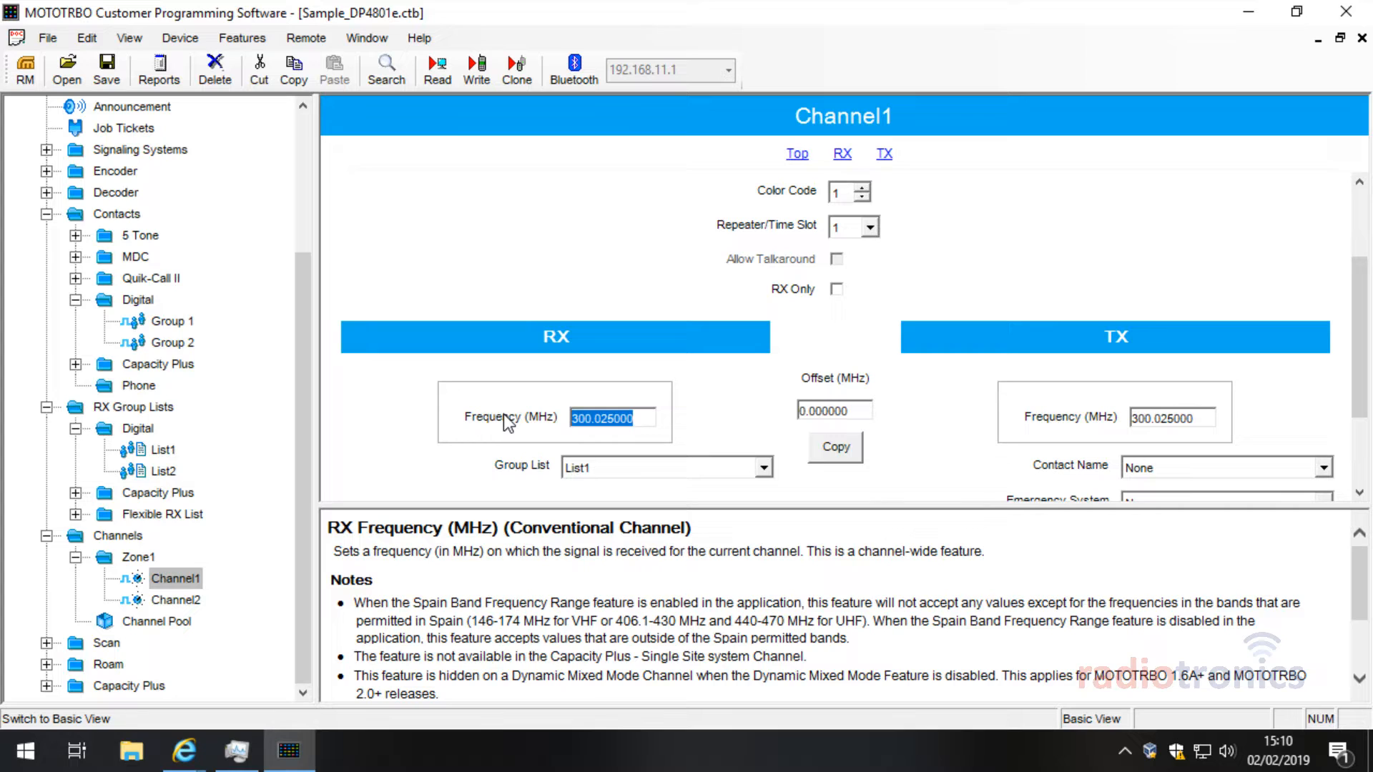
{"action": "left_click_drag", "start_coordinate": [639, 415], "coordinate": [512, 417]}
{"action": "type", "text": "9.312544"}
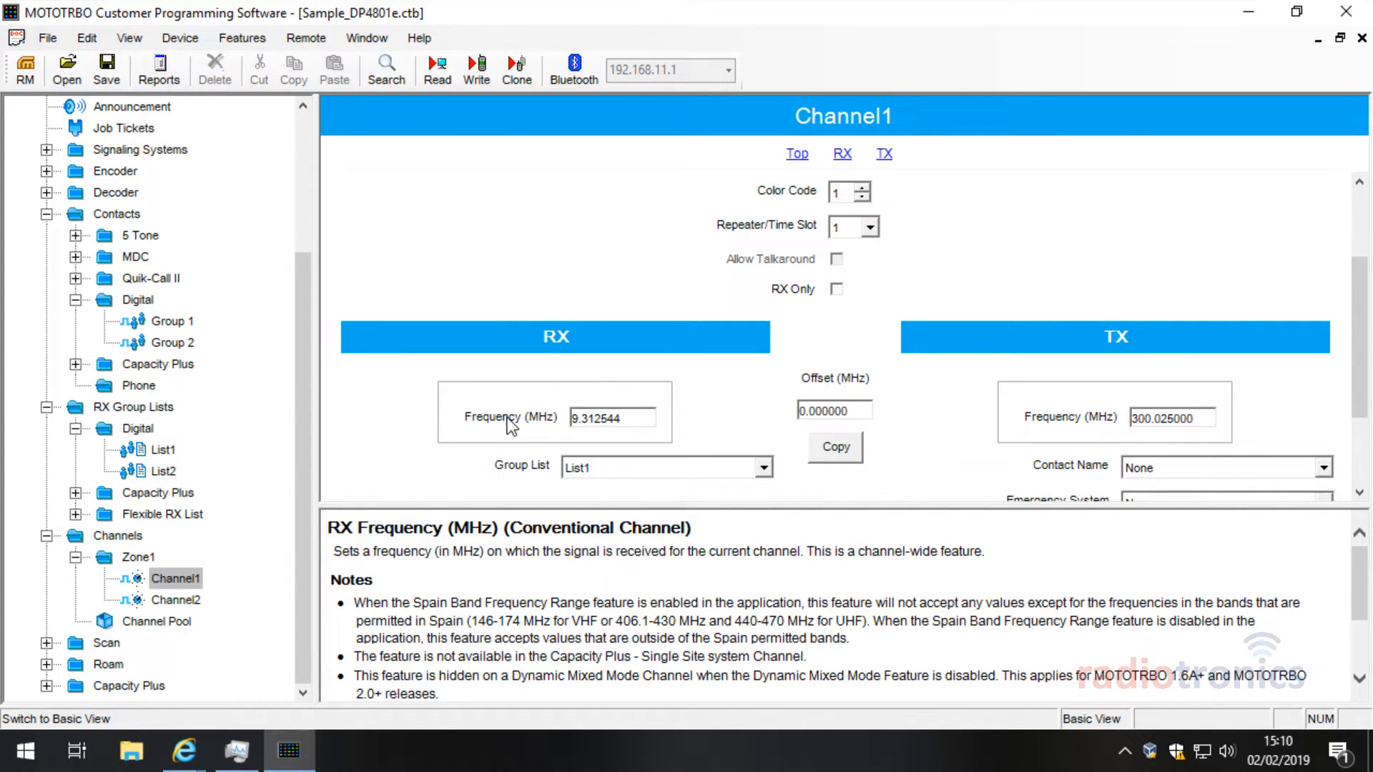
{"action": "left_click_drag", "start_coordinate": [616, 417], "coordinate": [509, 421]}
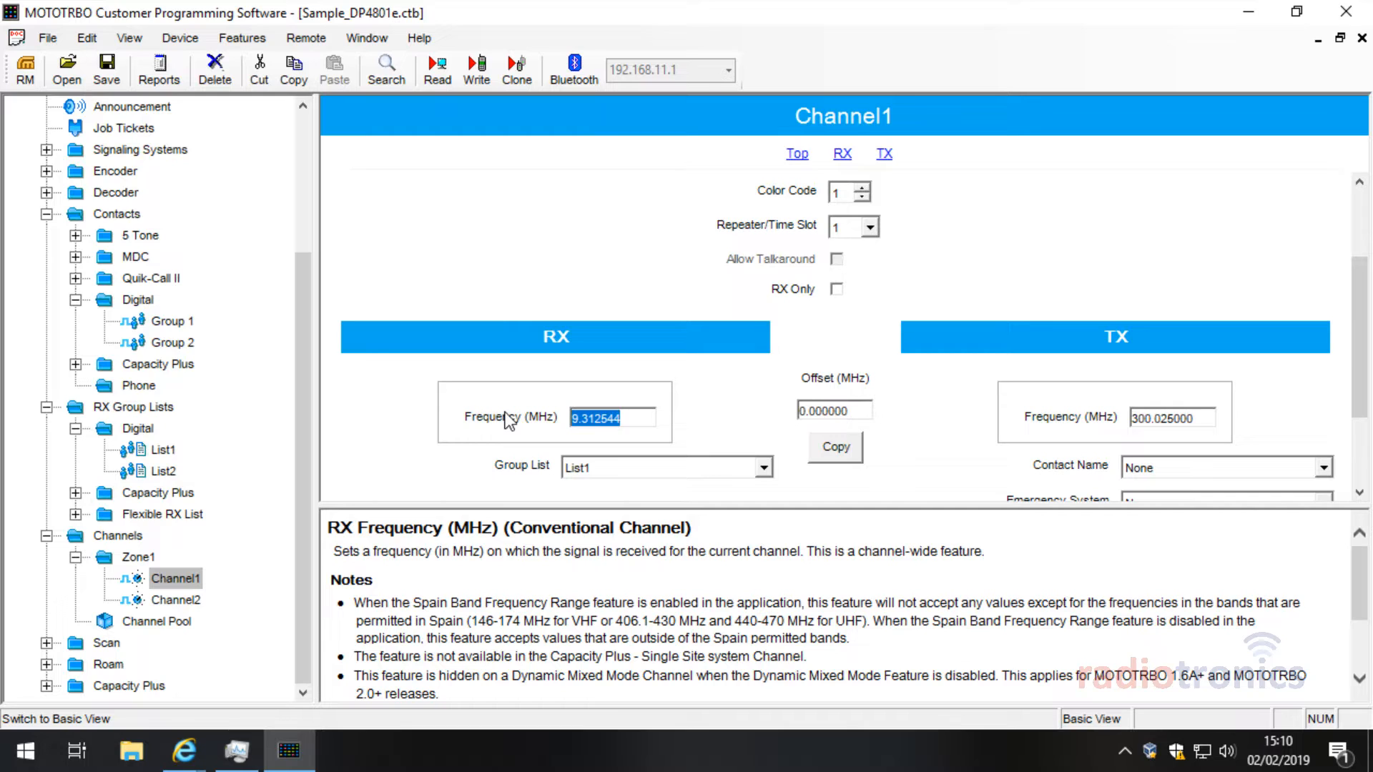
{"action": "type", "text": "5"}
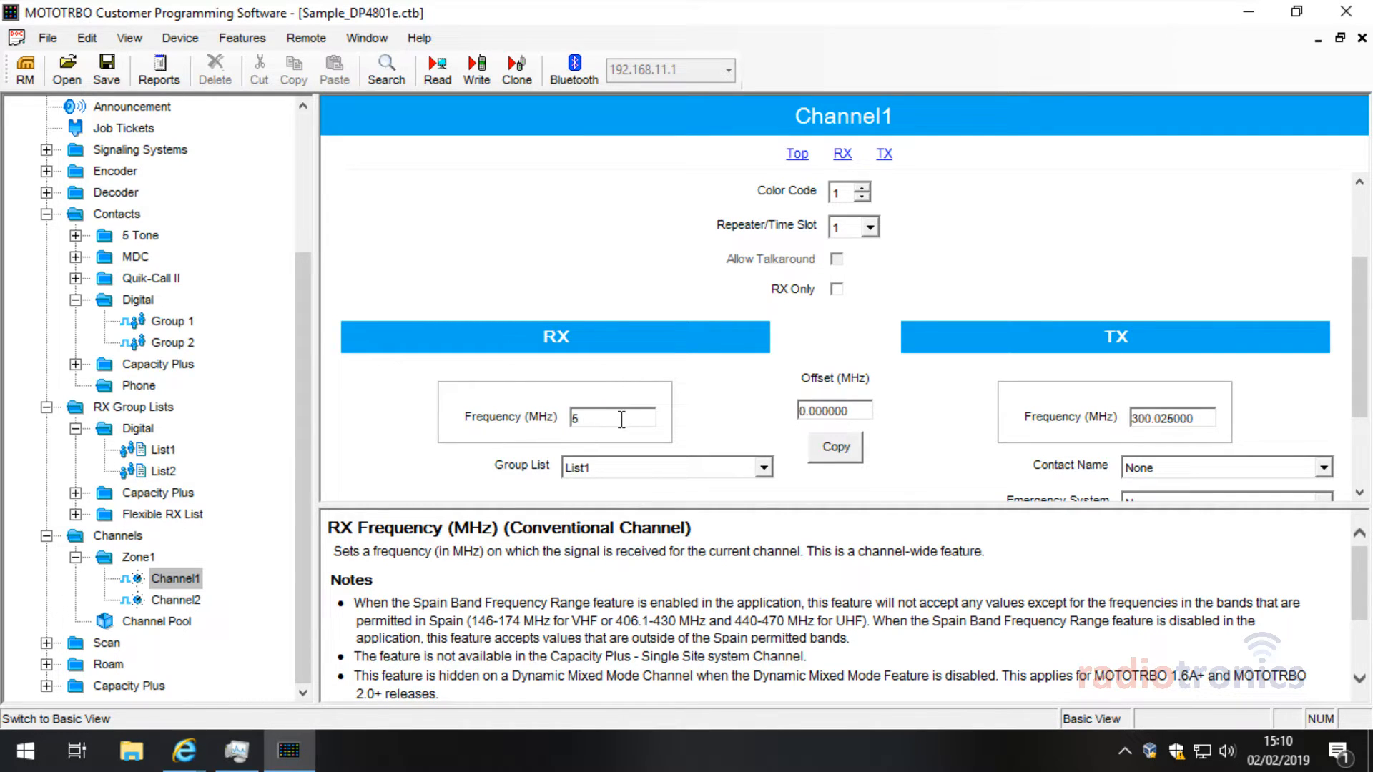
Step: Enter 449.3125 MHz as RX frequency and copy to TX; both revert to 360.000000
{"action": "left_click_drag", "start_coordinate": [621, 420], "coordinate": [469, 415]}
{"action": "key", "text": "BackSpace"}
{"action": "type", "text": "4"}
{"action": "type", "text": "49."}
{"action": "type", "text": "3"}
{"action": "type", "text": "5"}
{"action": "key", "text": "BackSpace"}
{"action": "key", "text": "BackSpace"}
{"action": "type", "text": "325"}
{"action": "key", "text": "BackSpace"}
{"action": "type", "text": "1"}
{"action": "key", "text": "BackSpace"}
{"action": "key", "text": "BackSpace"}
{"action": "type", "text": "1"}
{"action": "type", "text": "25"}
{"action": "left_click", "coordinate": [836, 449]}
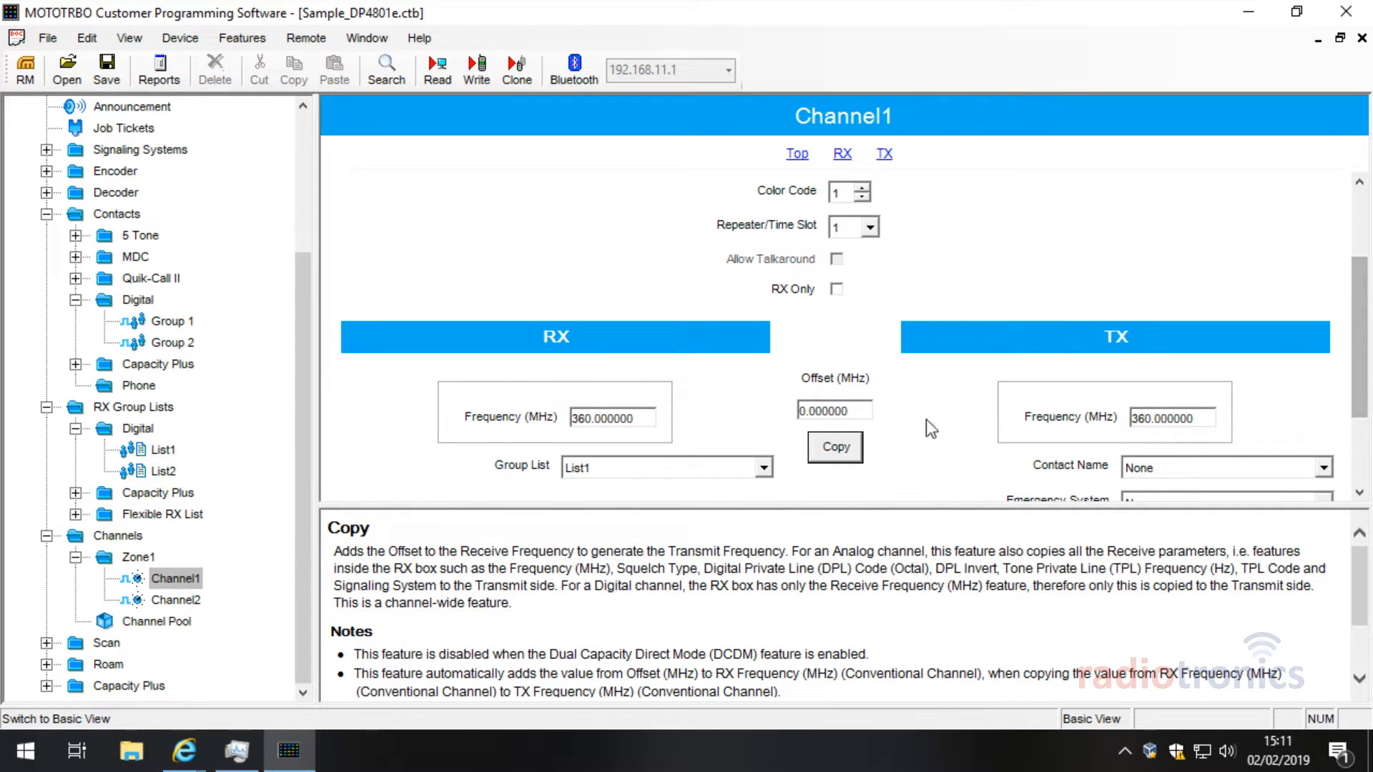
{"action": "left_click", "coordinate": [845, 440]}
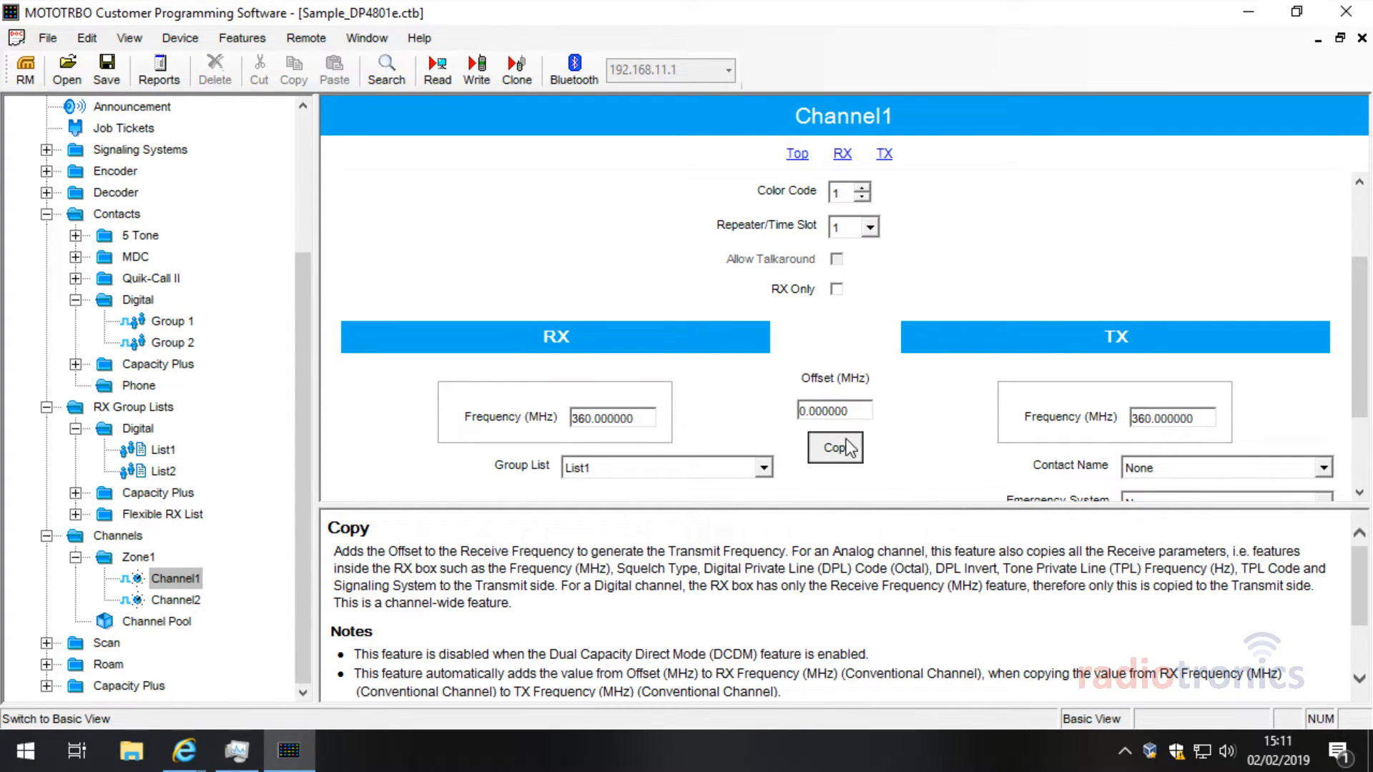
{"action": "double_click", "coordinate": [643, 416]}
{"action": "key", "text": "BackSpace"}
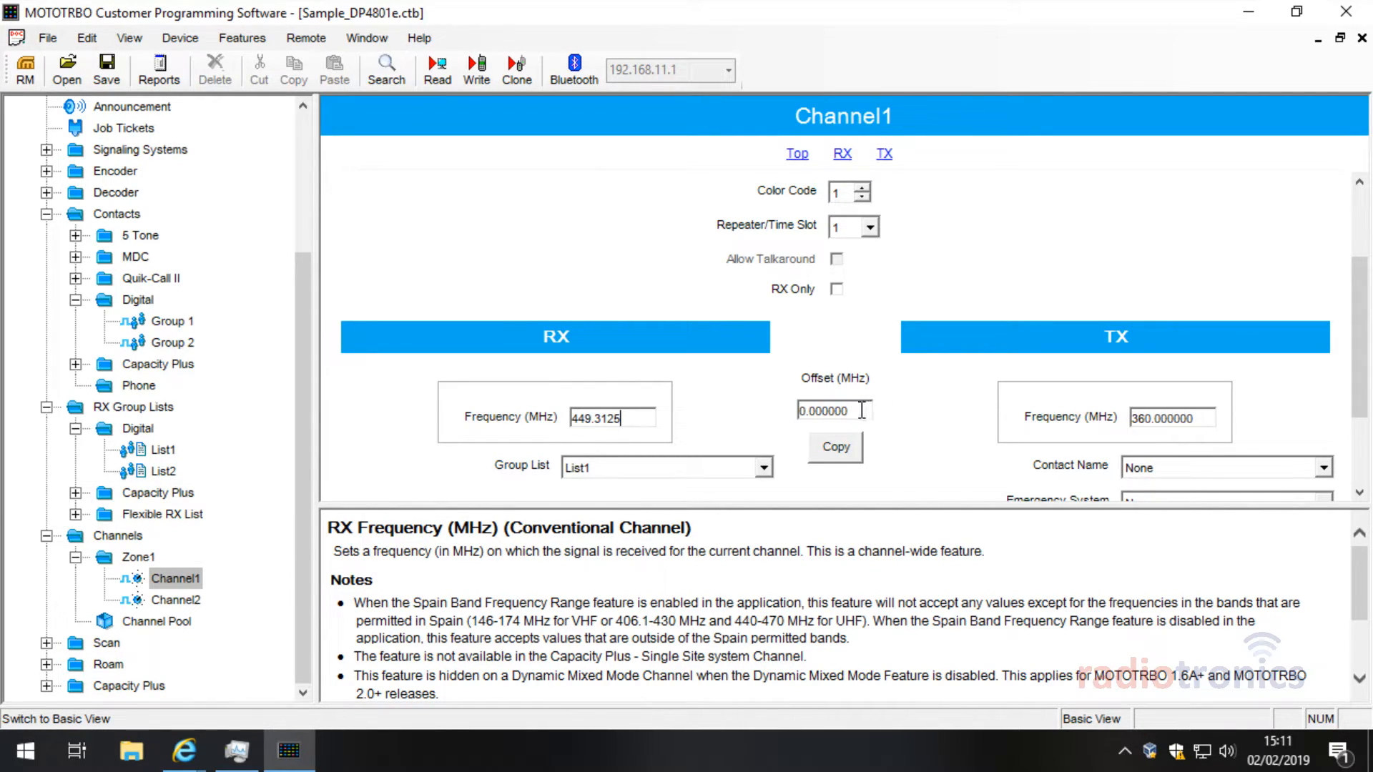
{"action": "left_click", "coordinate": [891, 410]}
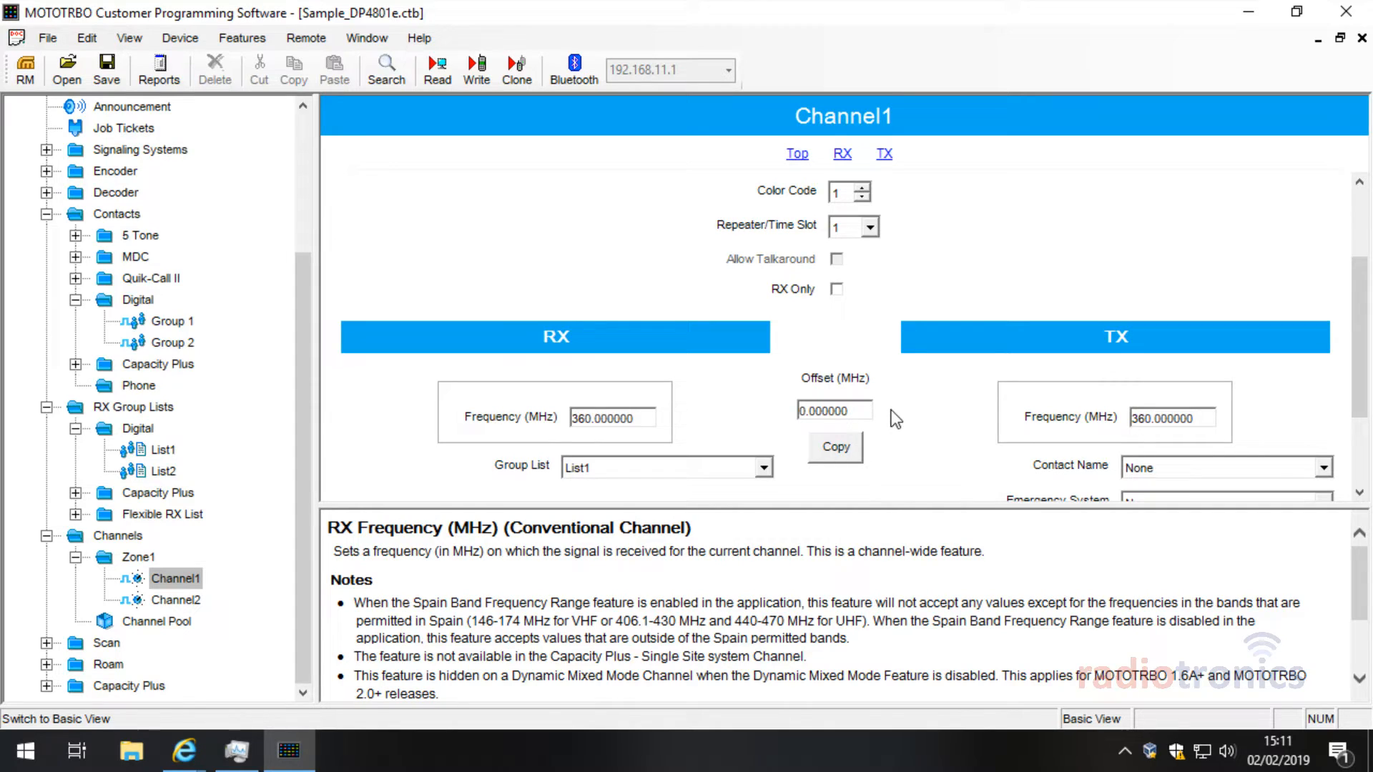
{"action": "double_click", "coordinate": [643, 422]}
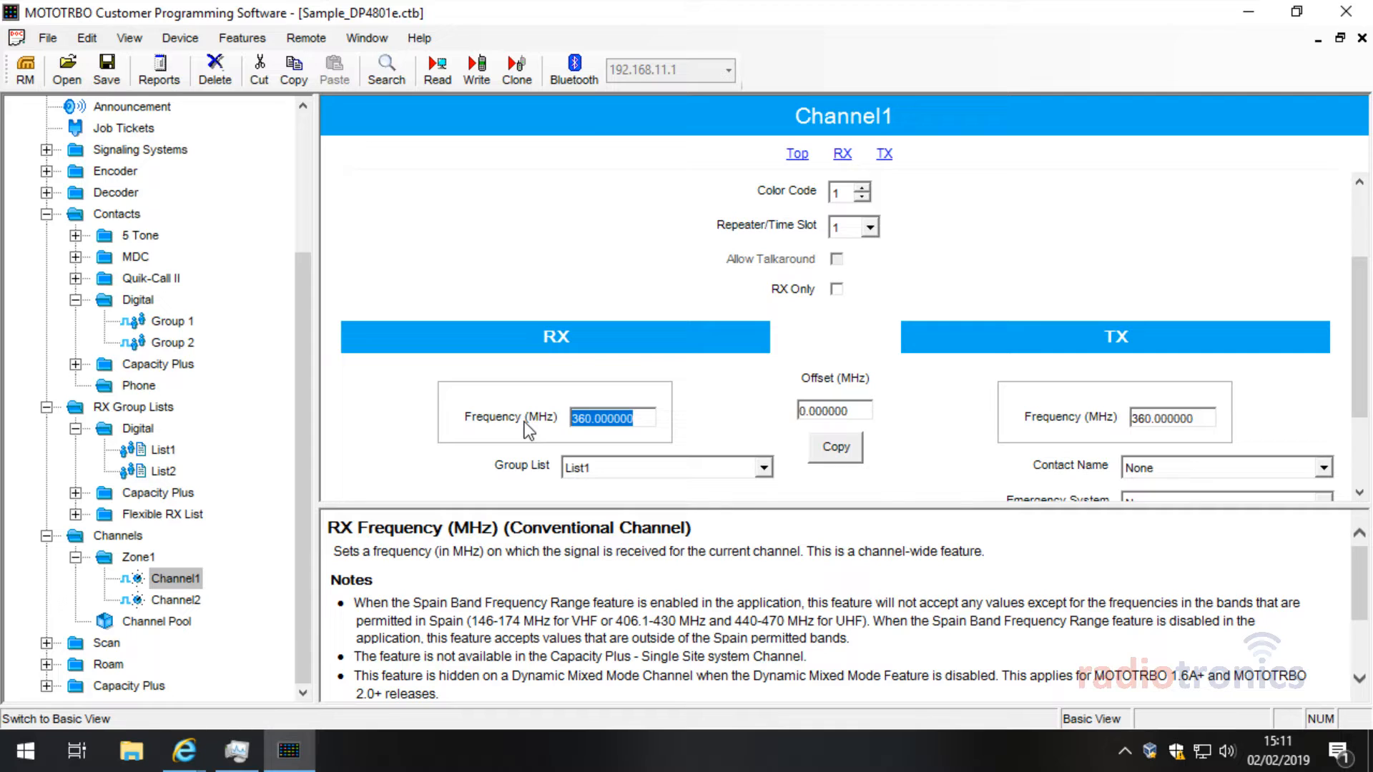
{"action": "left_click", "coordinate": [368, 40]}
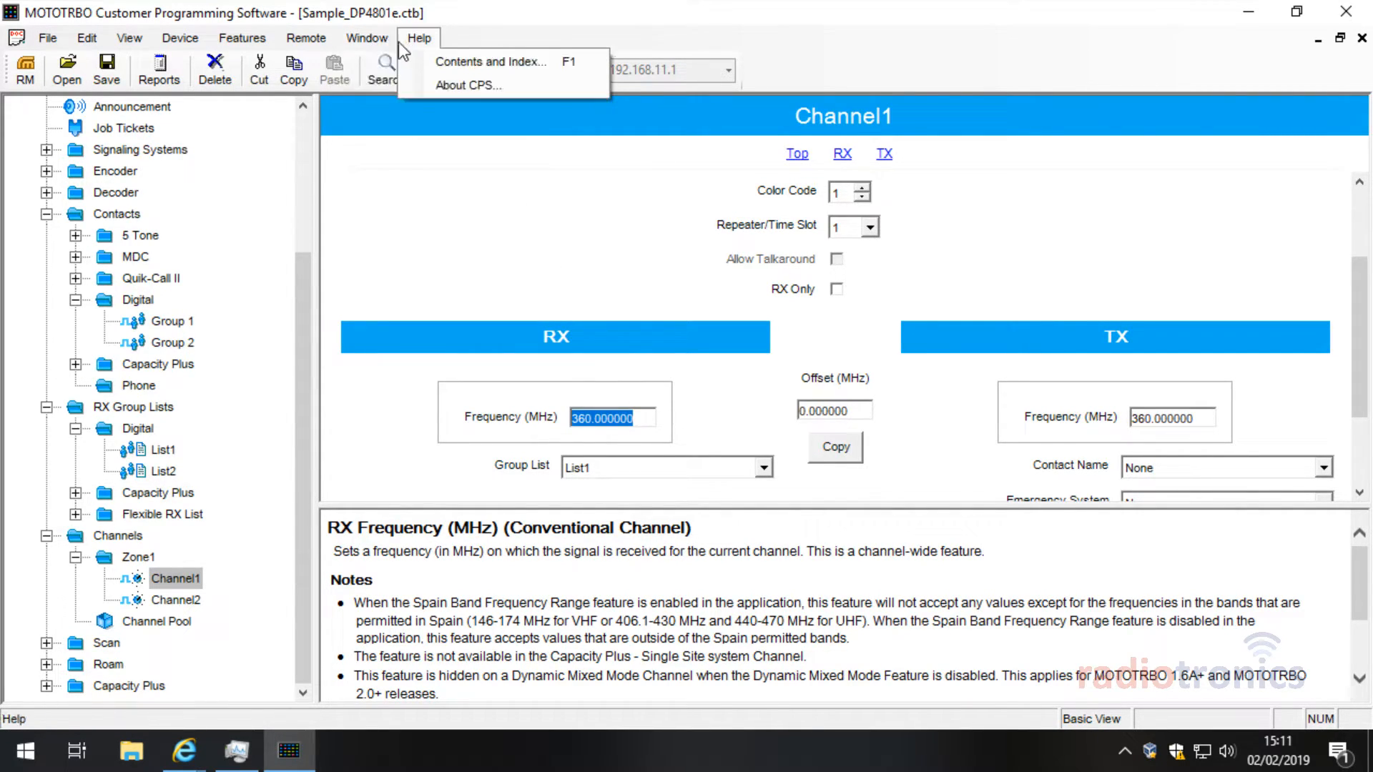
{"action": "mouse_move", "coordinate": [129, 43]}
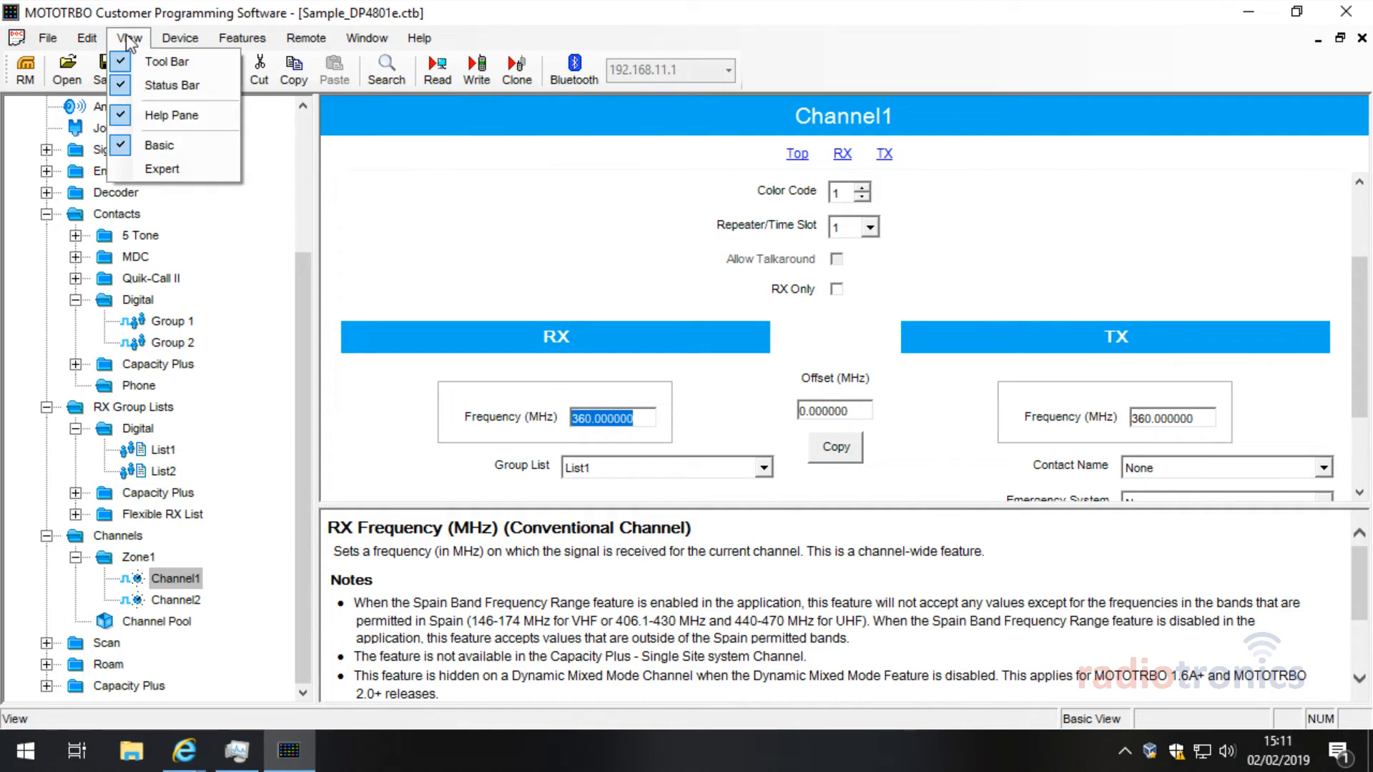
{"action": "left_click", "coordinate": [62, 43]}
{"action": "left_click_drag", "start_coordinate": [307, 276], "coordinate": [210, 130]}
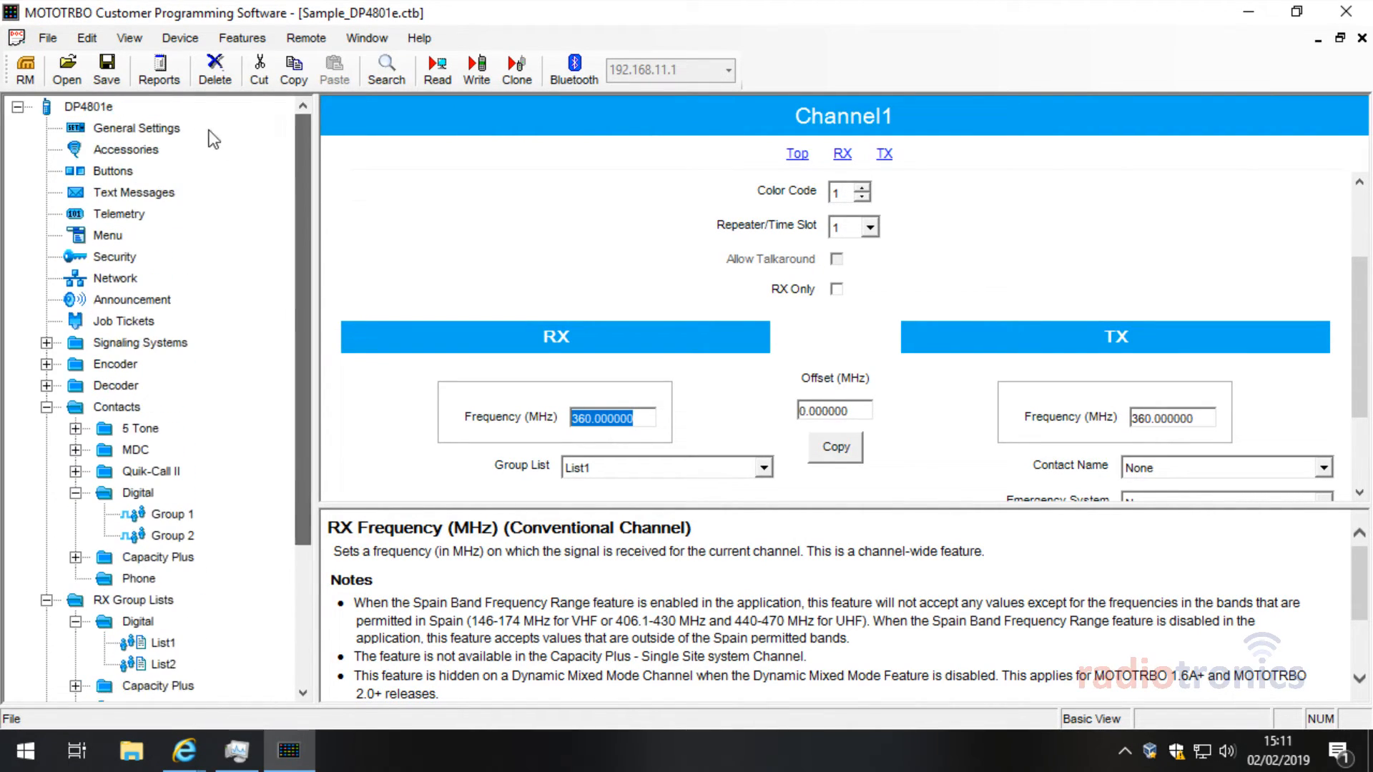
{"action": "left_click", "coordinate": [179, 130]}
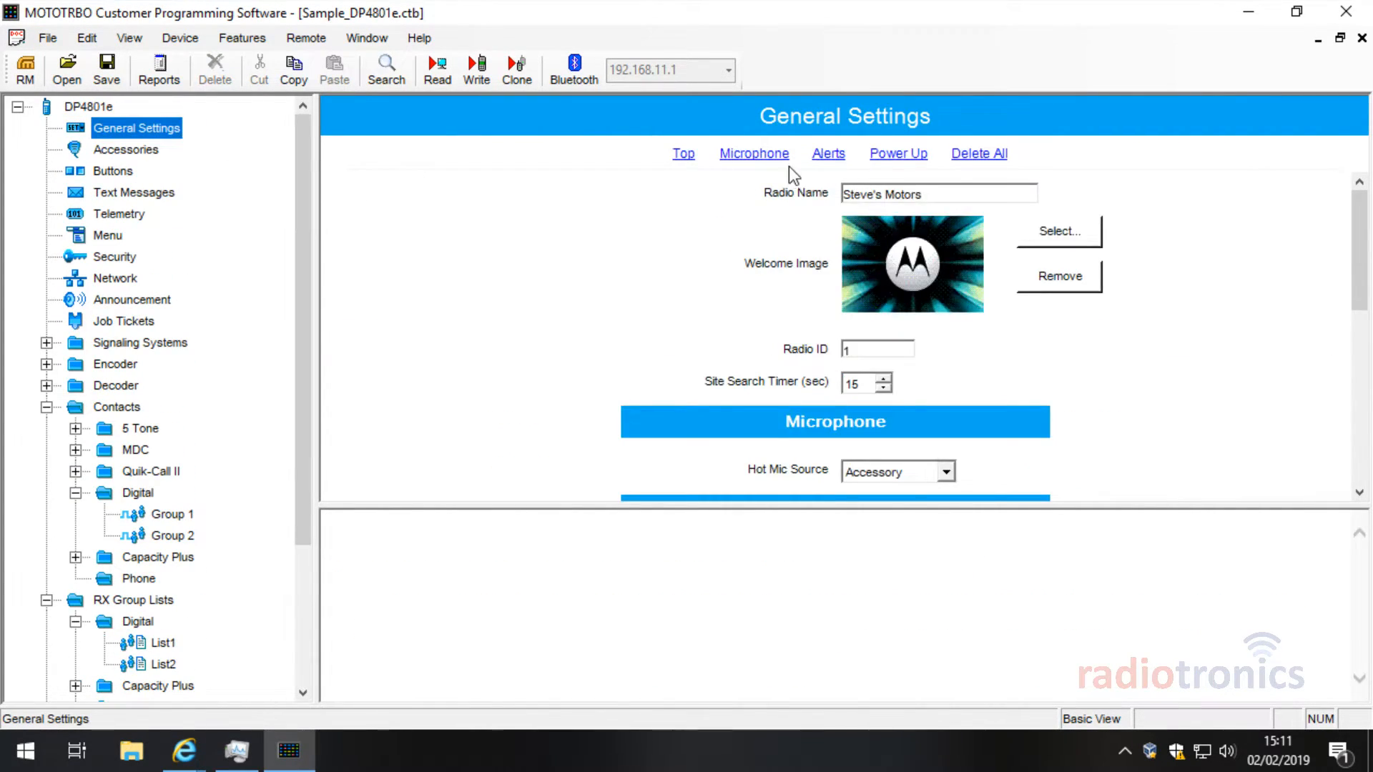
{"action": "left_click", "coordinate": [1355, 246]}
{"action": "double_click", "coordinate": [87, 107]}
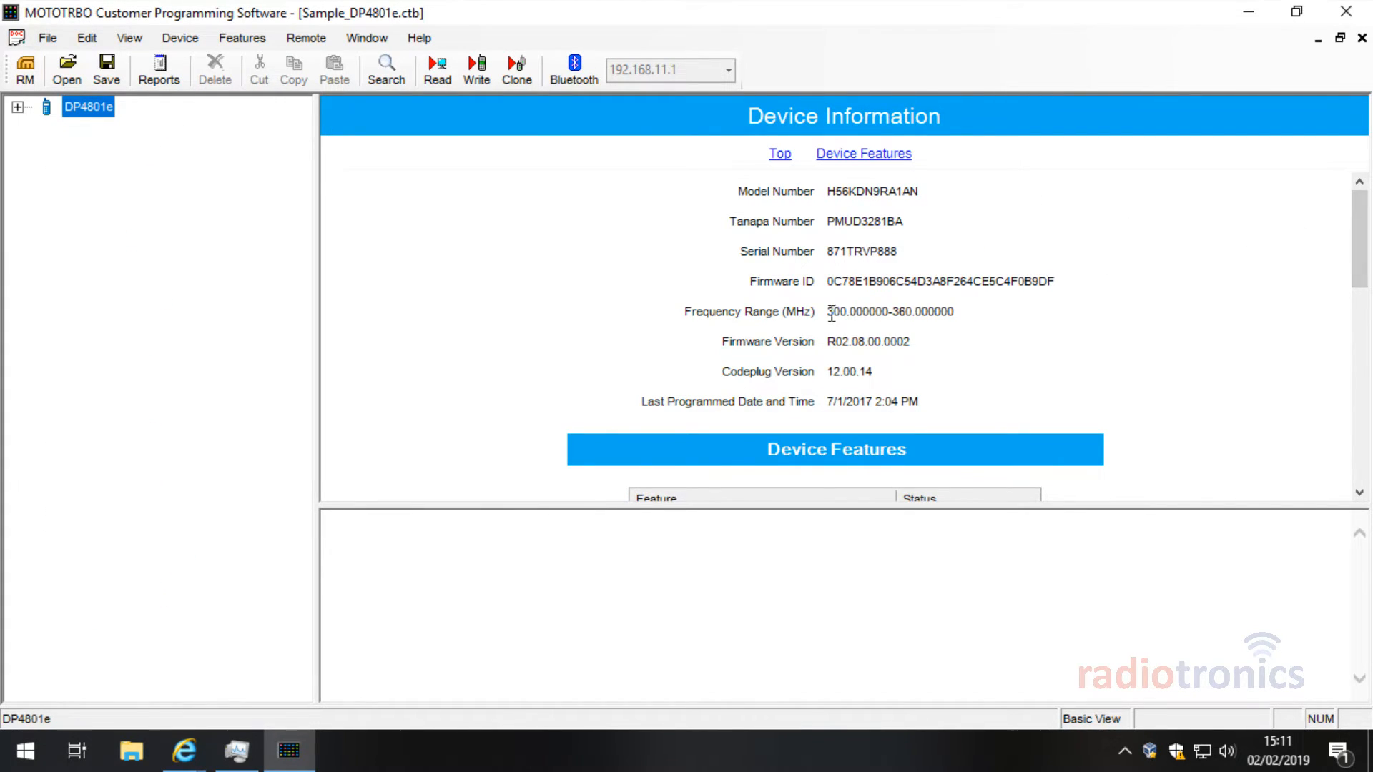
{"action": "left_click_drag", "start_coordinate": [829, 315], "coordinate": [955, 315]}
{"action": "left_click", "coordinate": [935, 315]}
{"action": "left_click", "coordinate": [18, 108]}
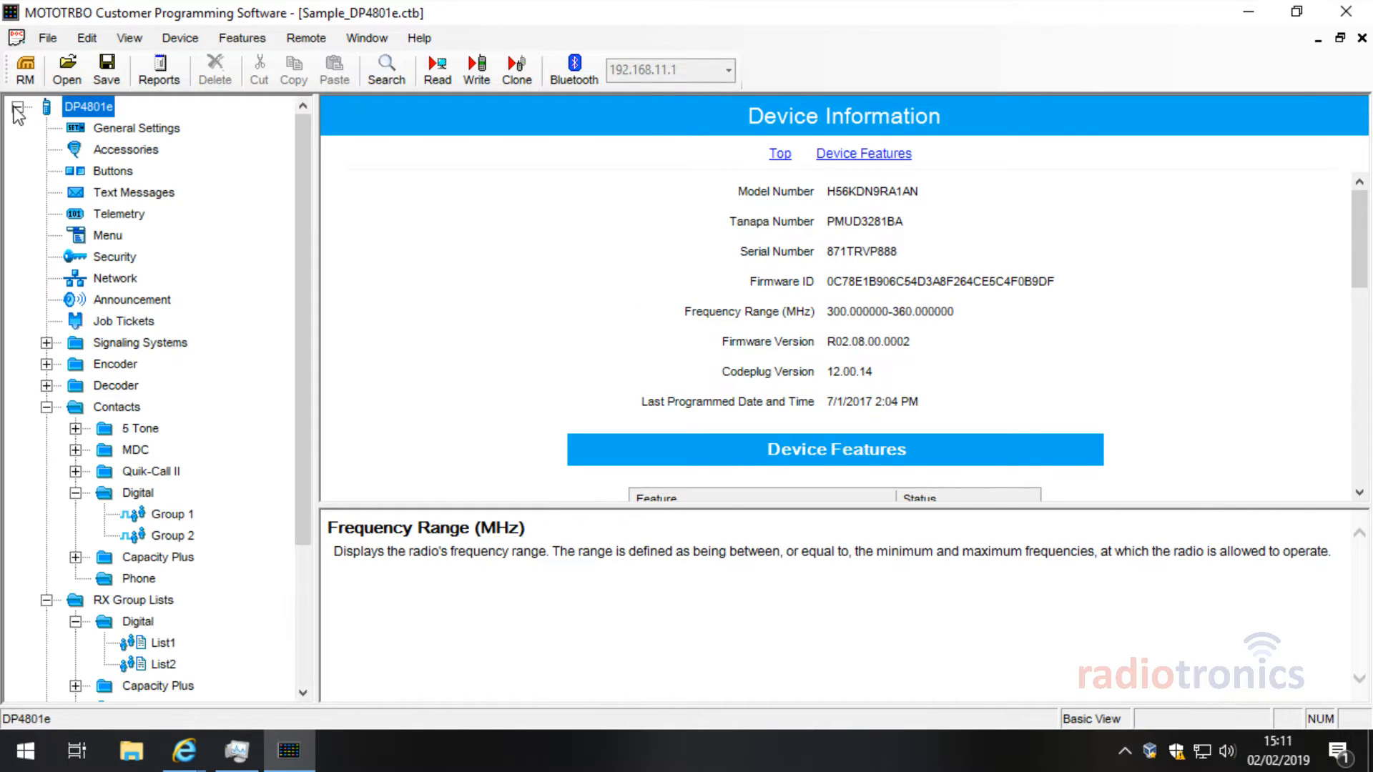
{"action": "scroll", "coordinate": [205, 483], "scroll_direction": "down", "scroll_amount": 3}
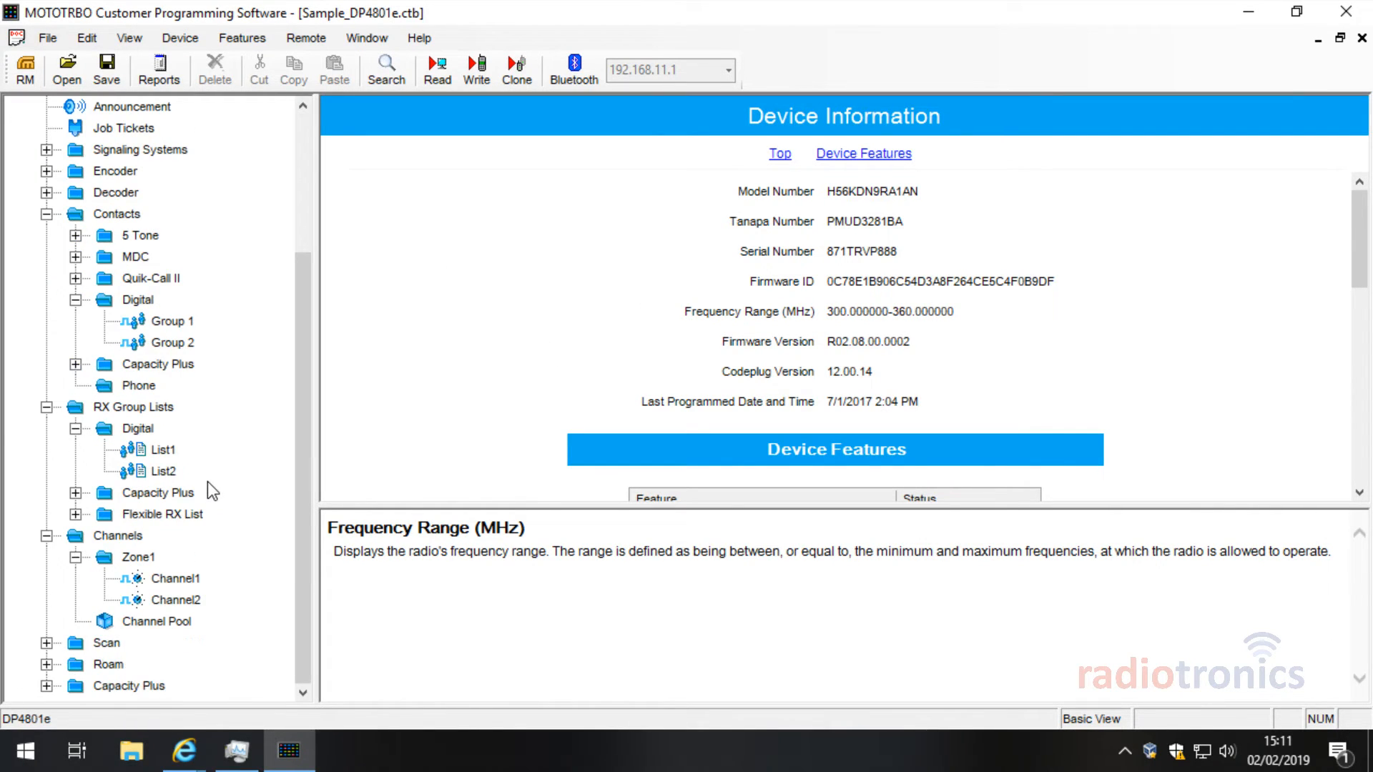
Step: Change Channel1's receive frequency from 360 to 350.00 MHz and copy it to transmit
{"action": "left_click", "coordinate": [175, 579]}
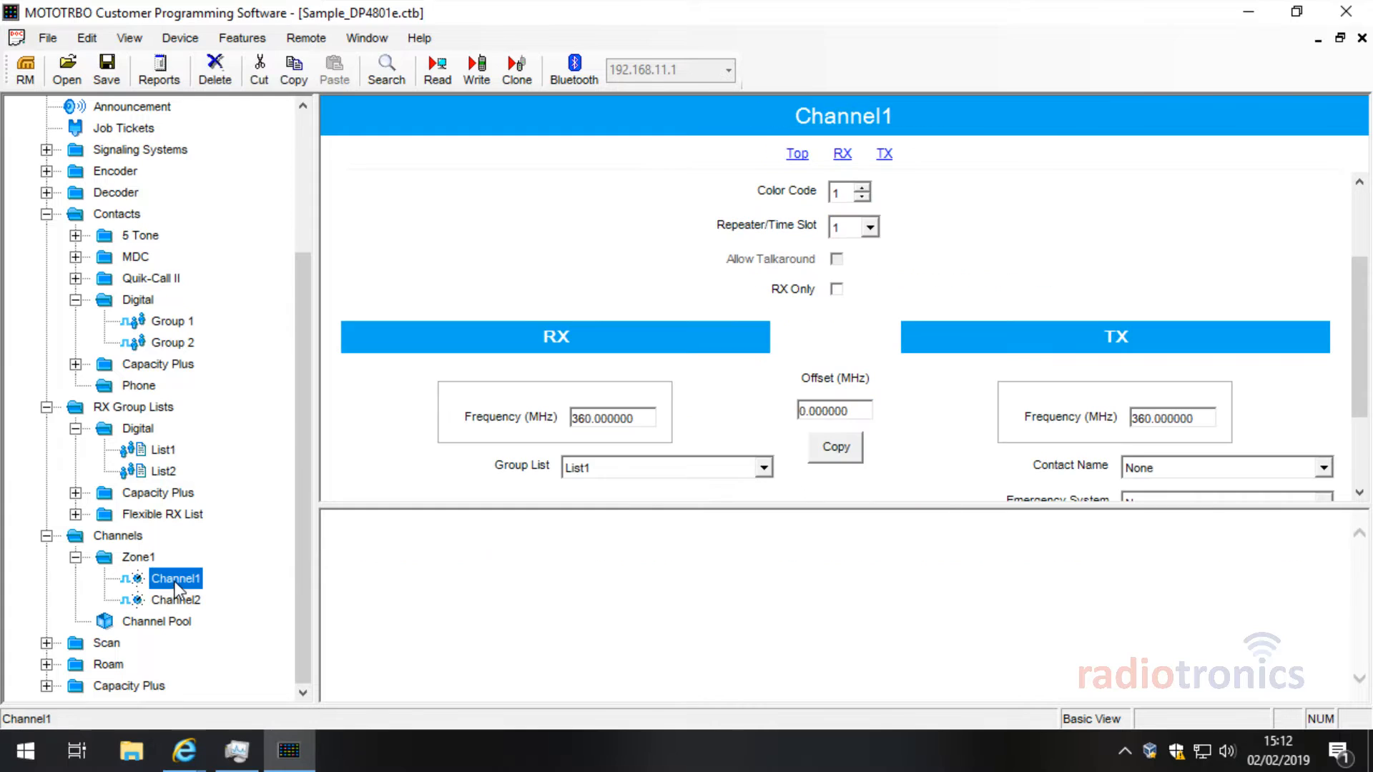
{"action": "double_click", "coordinate": [630, 420]}
{"action": "left_click", "coordinate": [632, 421]}
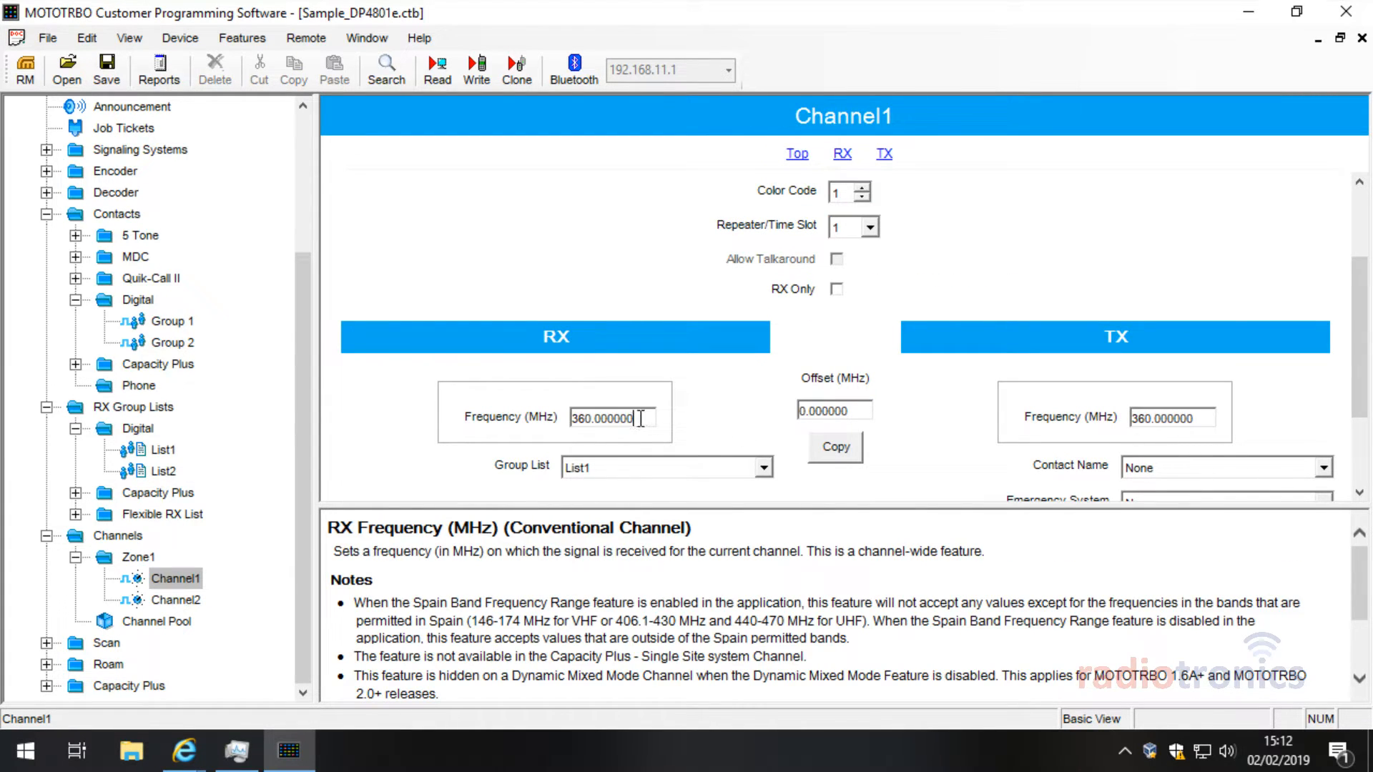
{"action": "left_click_drag", "start_coordinate": [632, 420], "coordinate": [427, 408]}
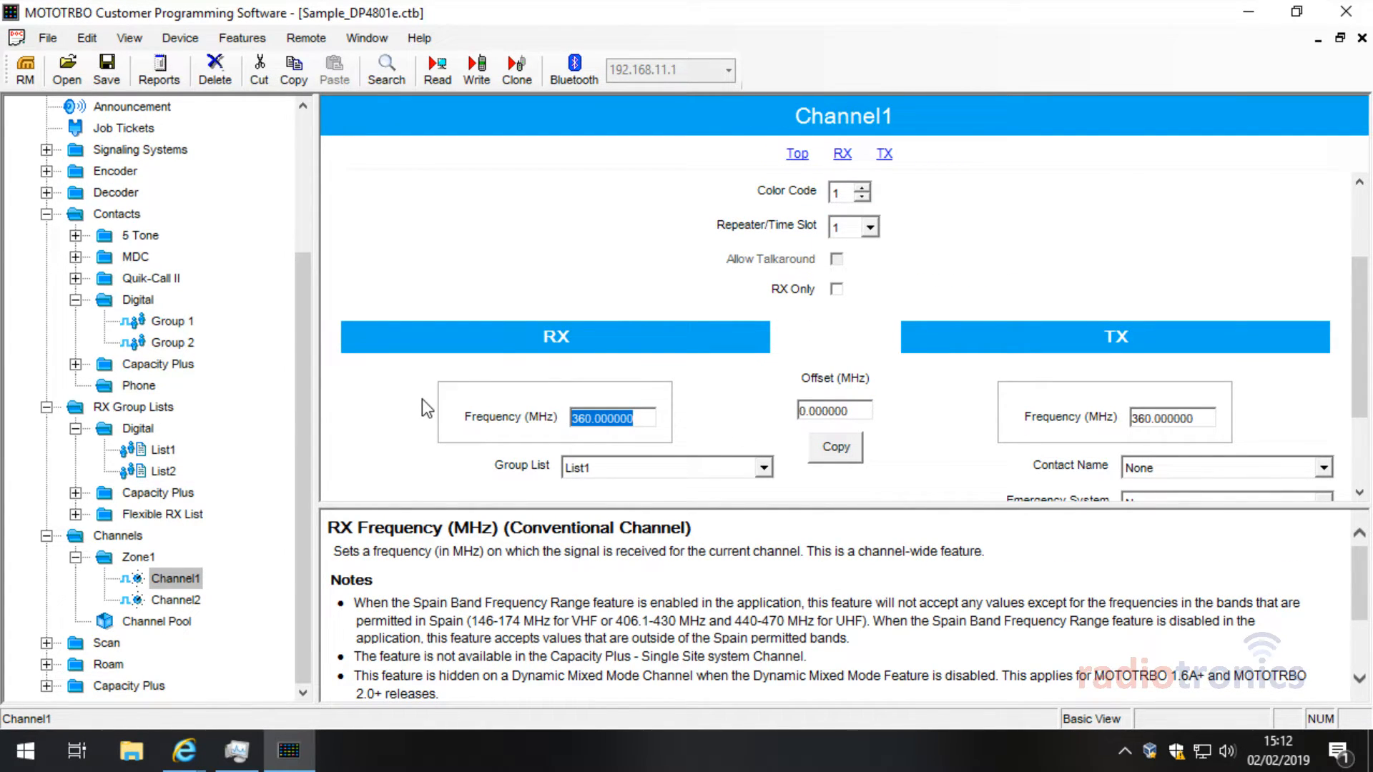
{"action": "type", "text": "350.00"}
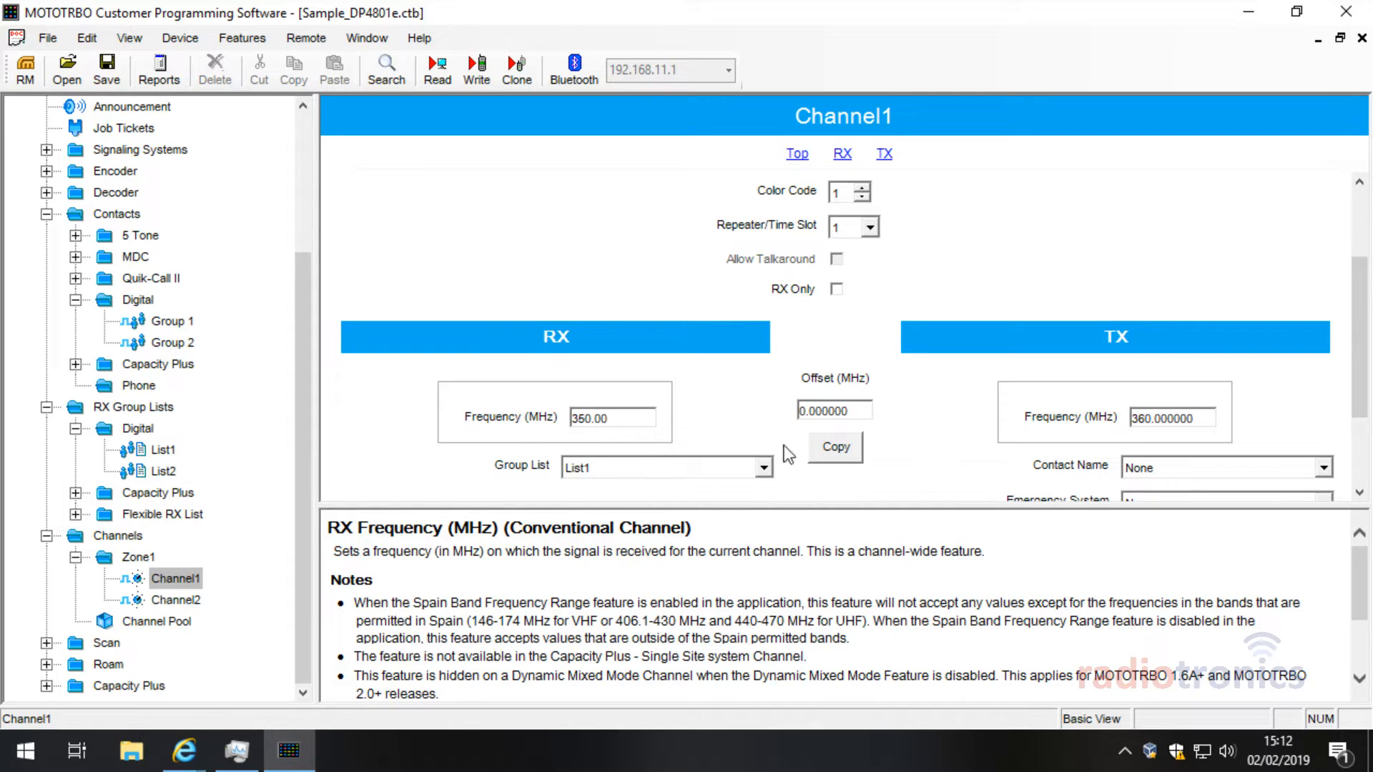
{"action": "left_click", "coordinate": [834, 448]}
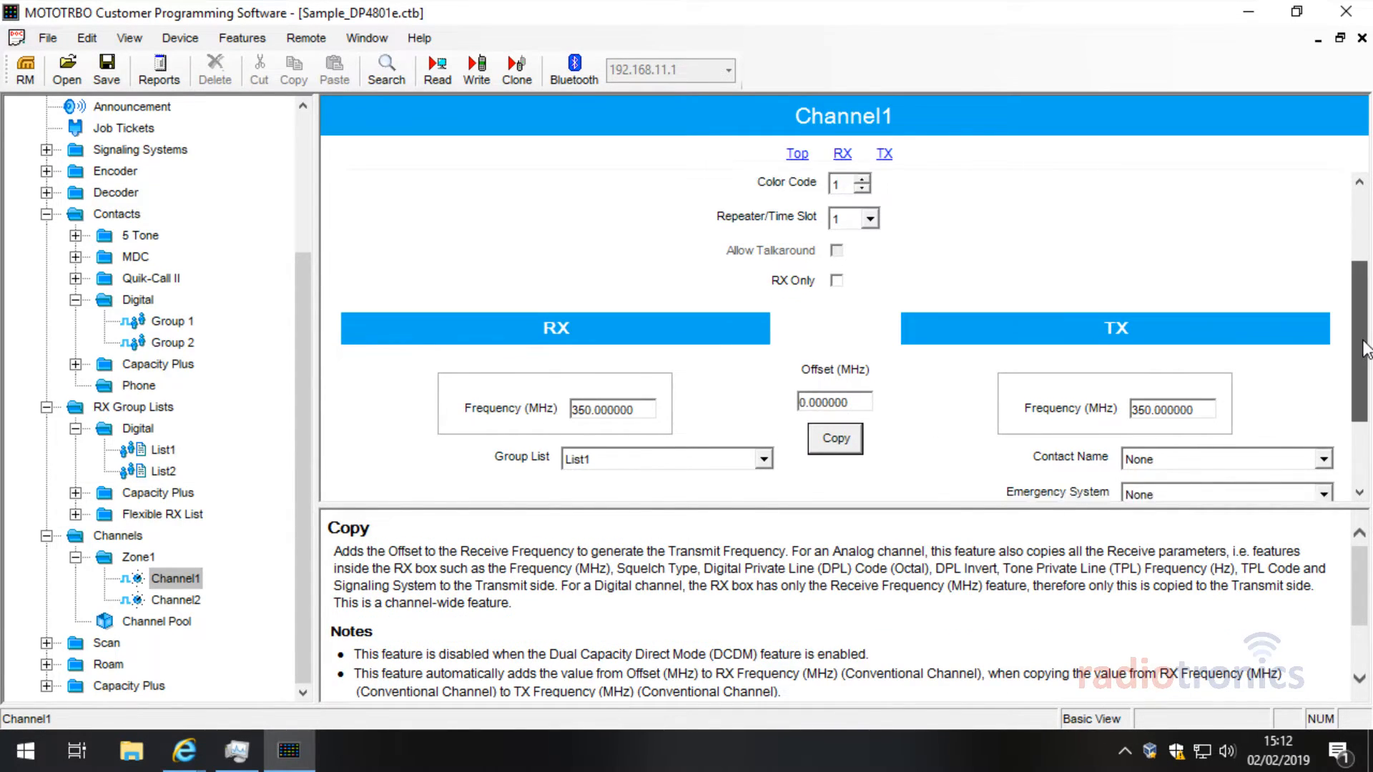
Step: Set Channel1's transmit contact to Group 1
{"action": "scroll", "coordinate": [1363, 422], "scroll_direction": "down", "scroll_amount": 3}
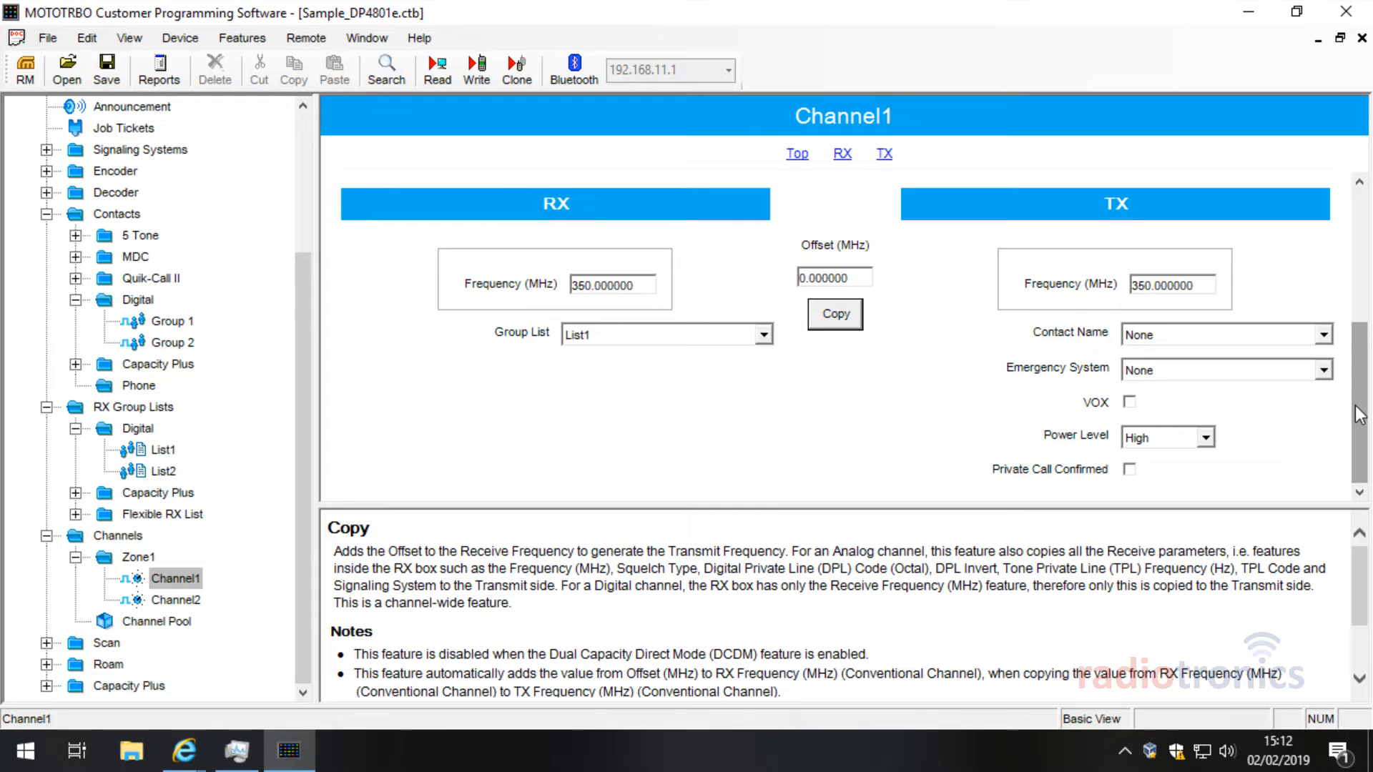
{"action": "left_click", "coordinate": [1185, 337]}
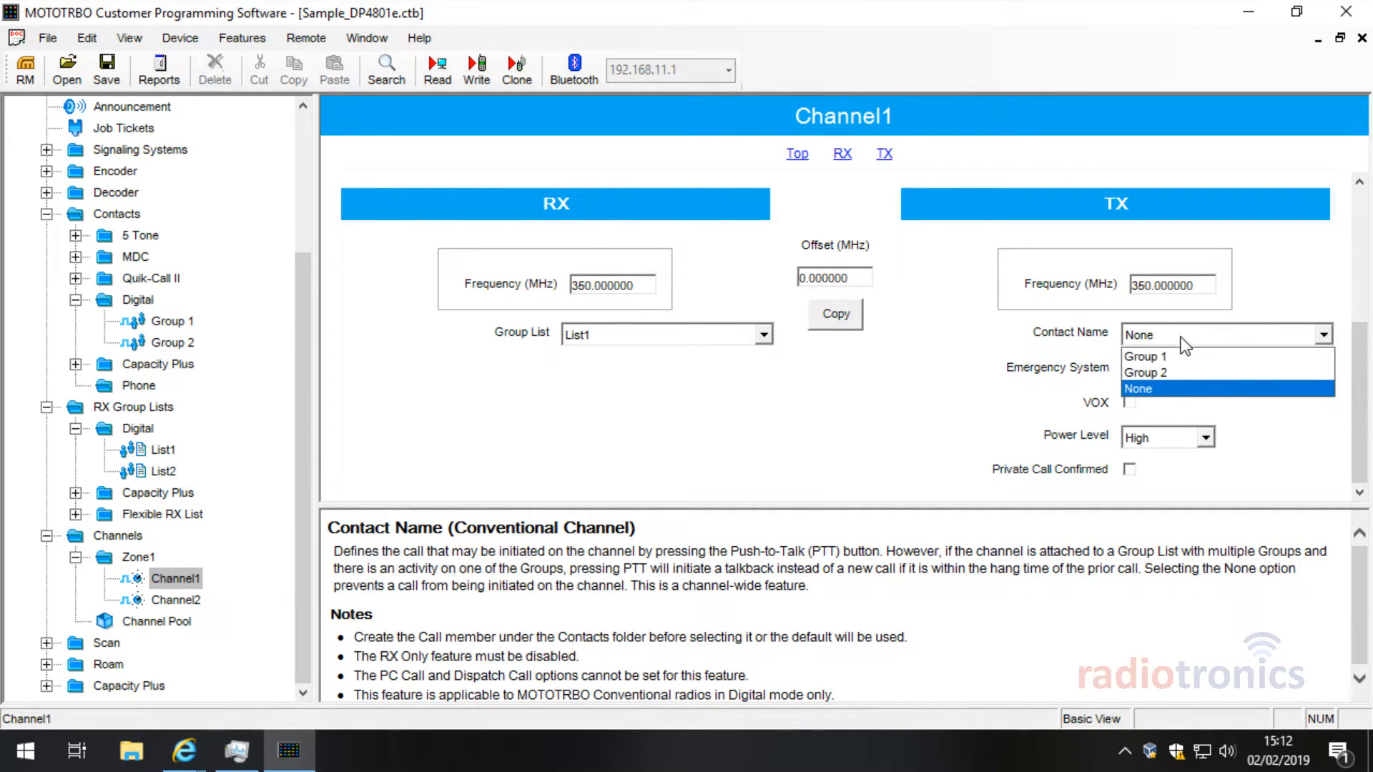
{"action": "left_click", "coordinate": [1157, 332]}
{"action": "left_click", "coordinate": [188, 583]}
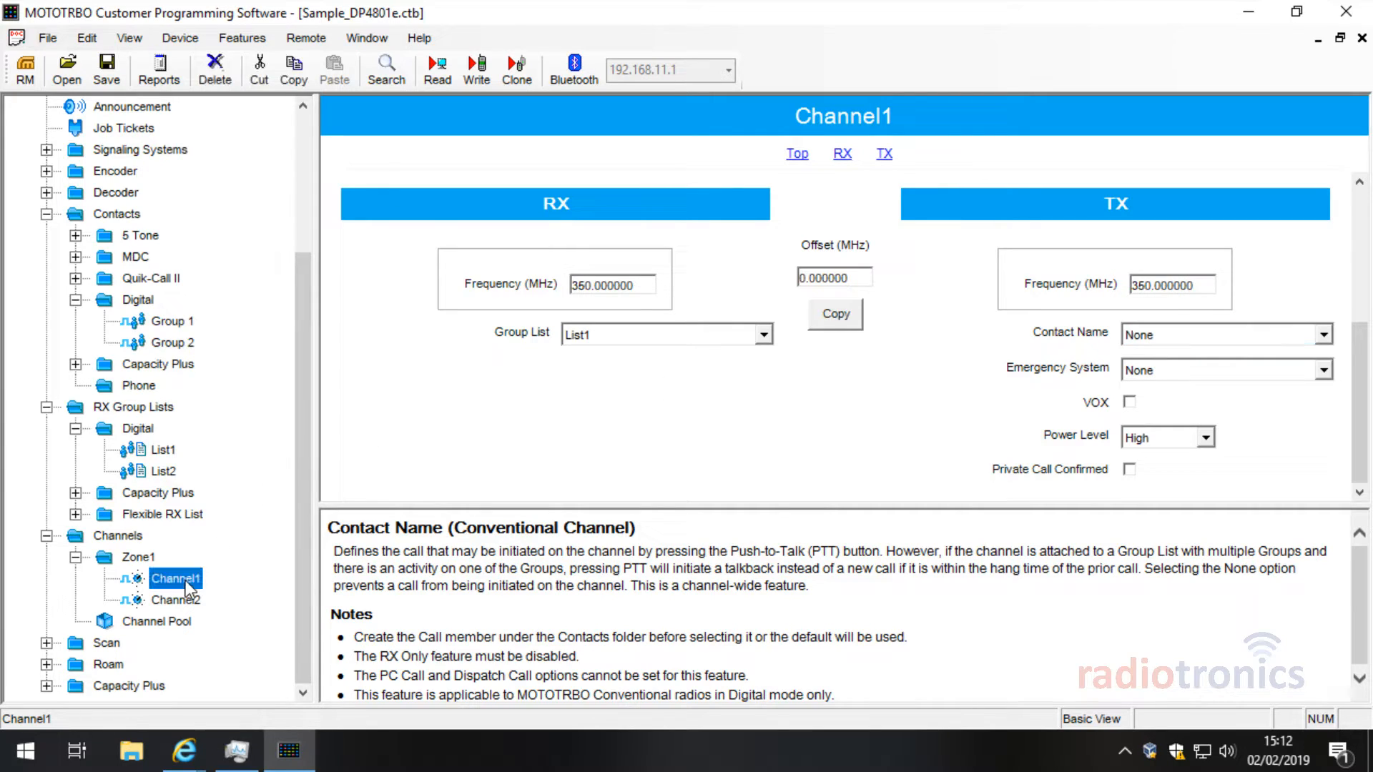
{"action": "left_click", "coordinate": [1207, 329]}
{"action": "left_click", "coordinate": [1206, 355]}
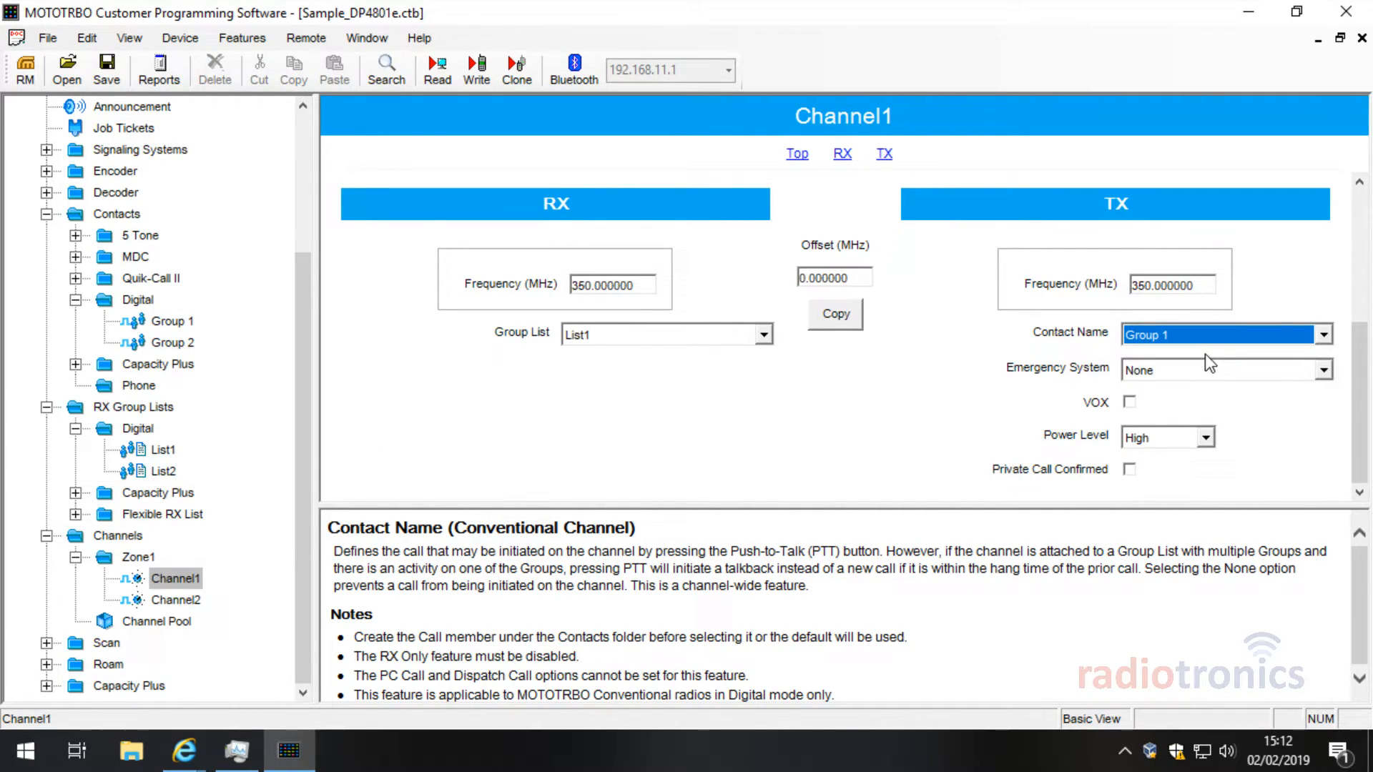
Step: Leave Channel1's emergency system at None and power level at High
{"action": "left_click", "coordinate": [1174, 368]}
{"action": "left_click", "coordinate": [1176, 374]}
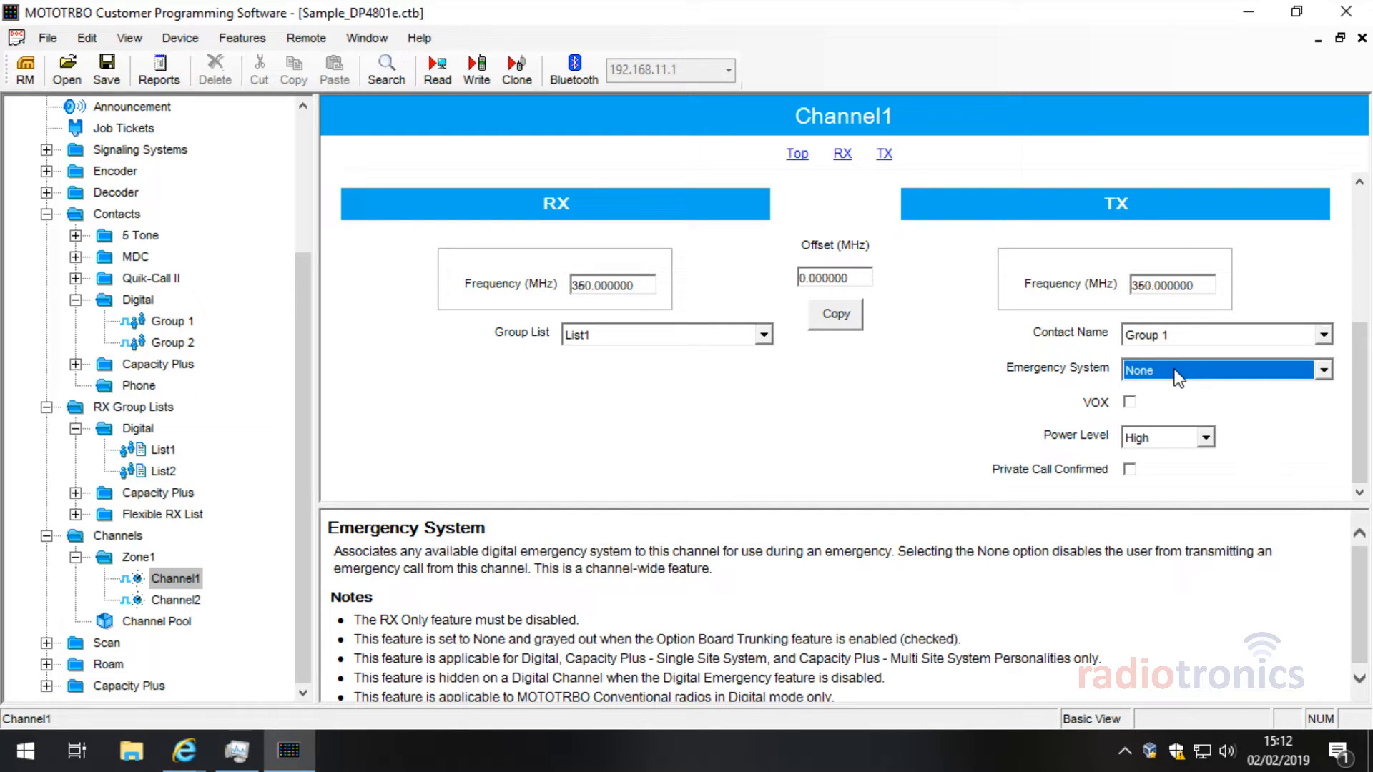
{"action": "left_click", "coordinate": [1165, 439]}
{"action": "left_click", "coordinate": [1166, 439]}
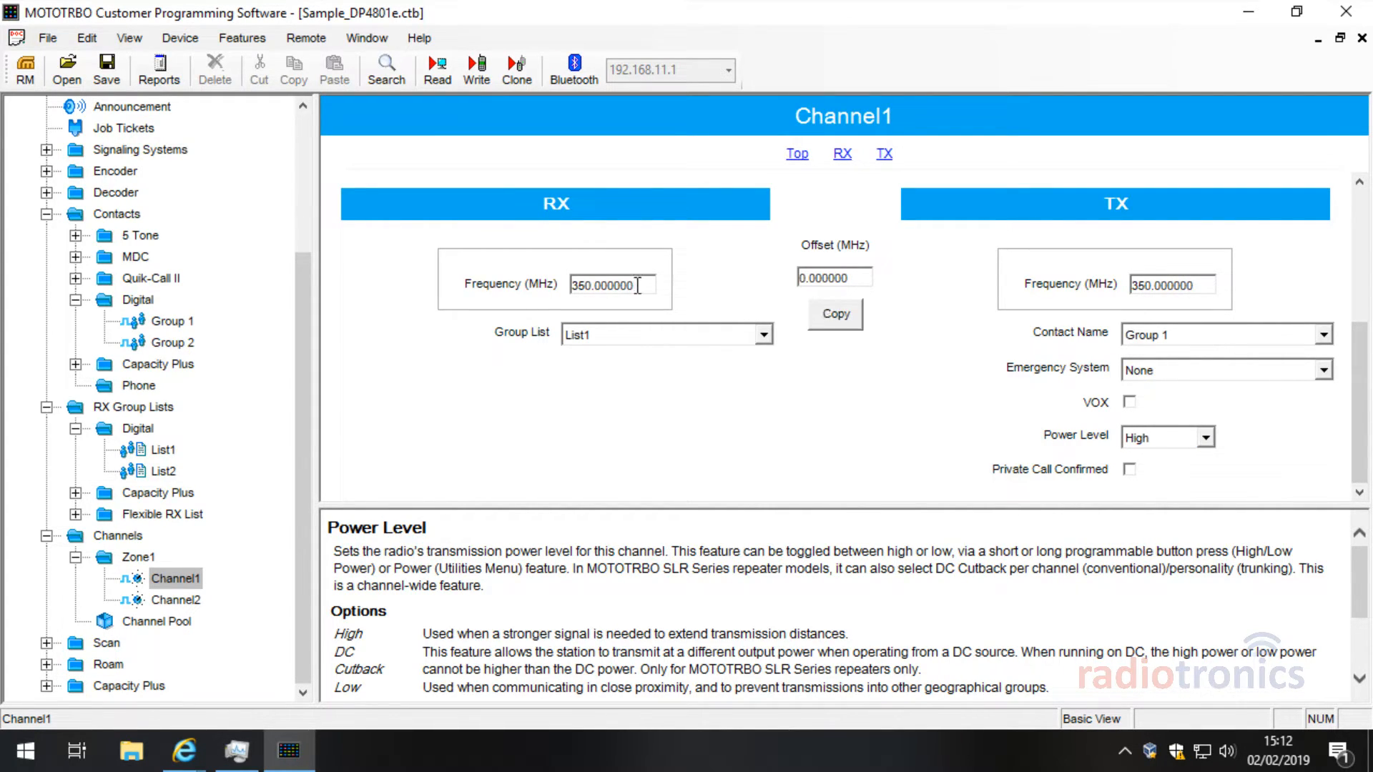
Step: Copy Channel1's 350.000000 receive frequency to the clipboard
{"action": "left_click_drag", "start_coordinate": [638, 286], "coordinate": [481, 284]}
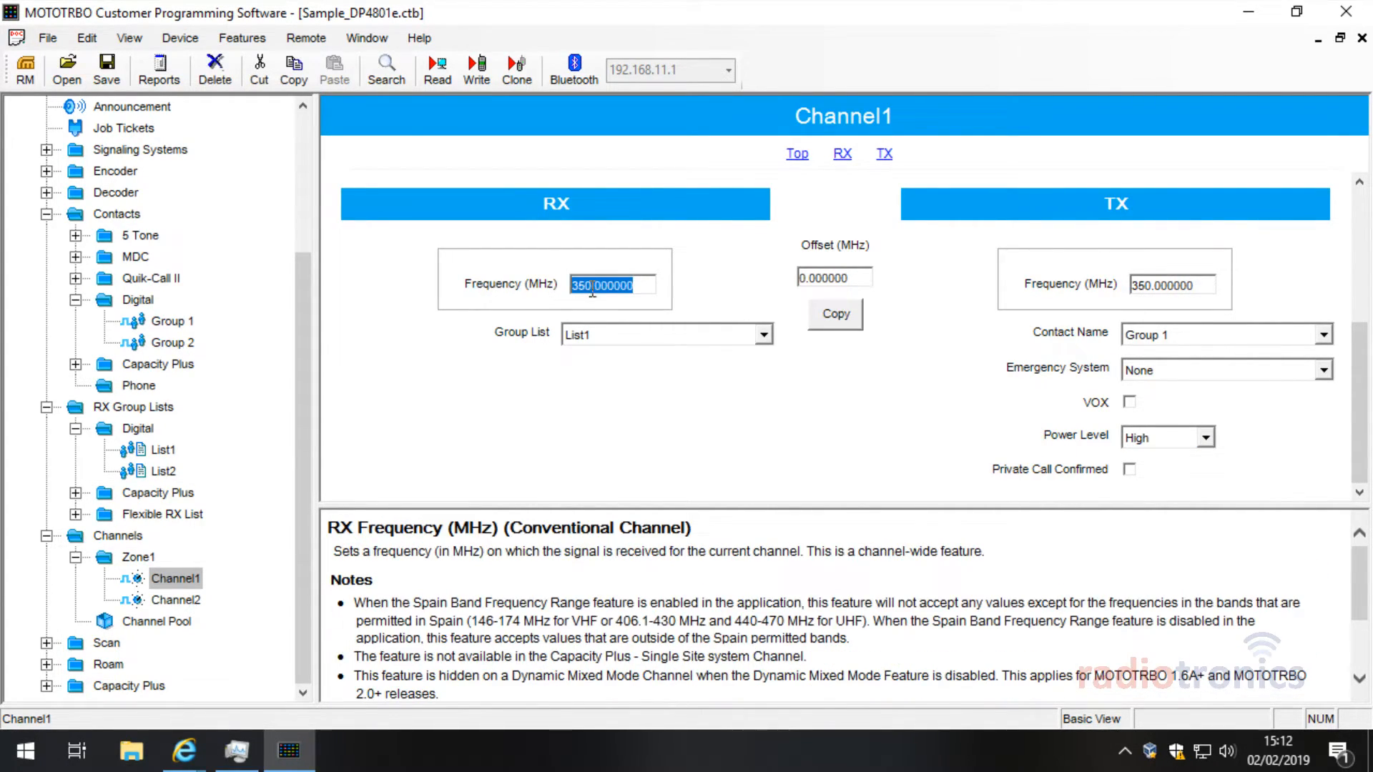
{"action": "right_click", "coordinate": [629, 286]}
{"action": "left_click", "coordinate": [668, 316]}
Step: Paste 350.000000 as Channel2's receive and transmit frequency and assign group list List2
{"action": "left_click", "coordinate": [188, 601]}
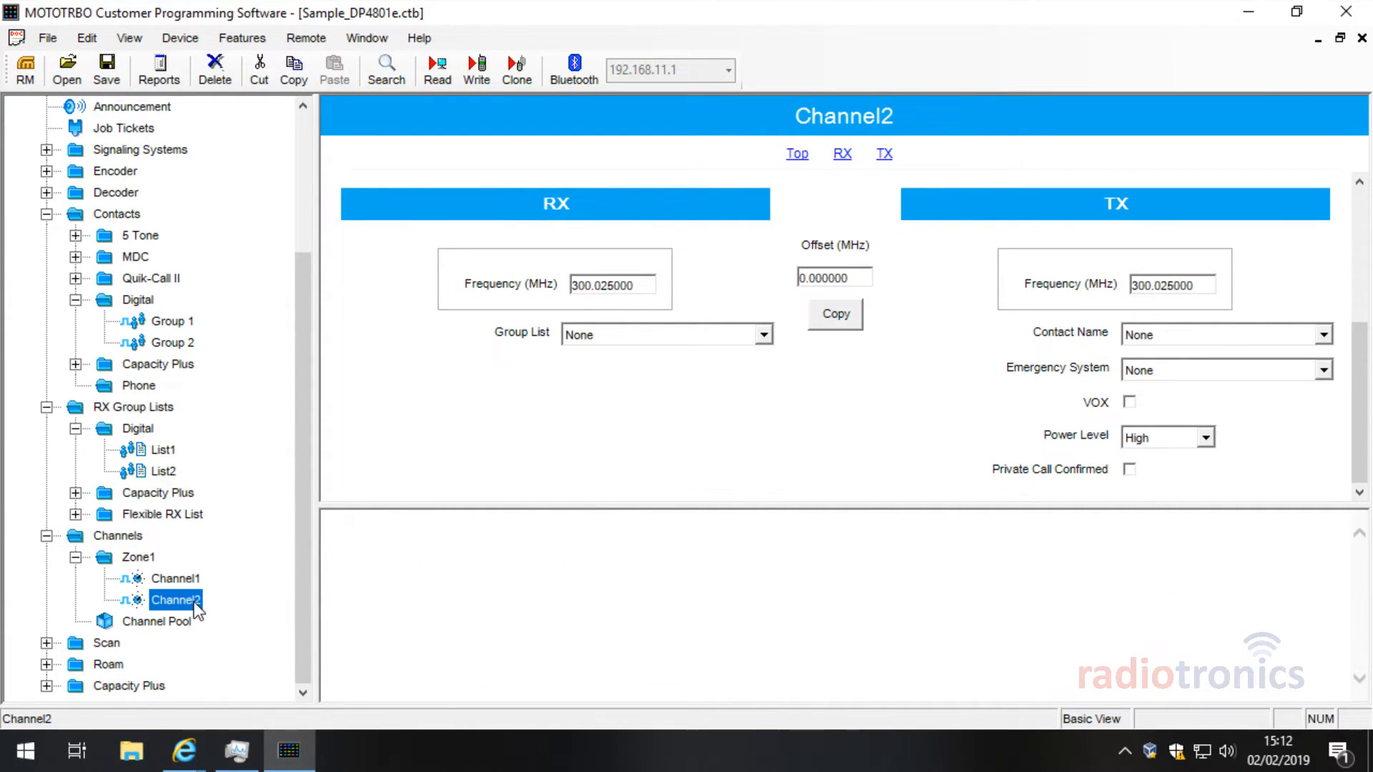
{"action": "left_click", "coordinate": [637, 285]}
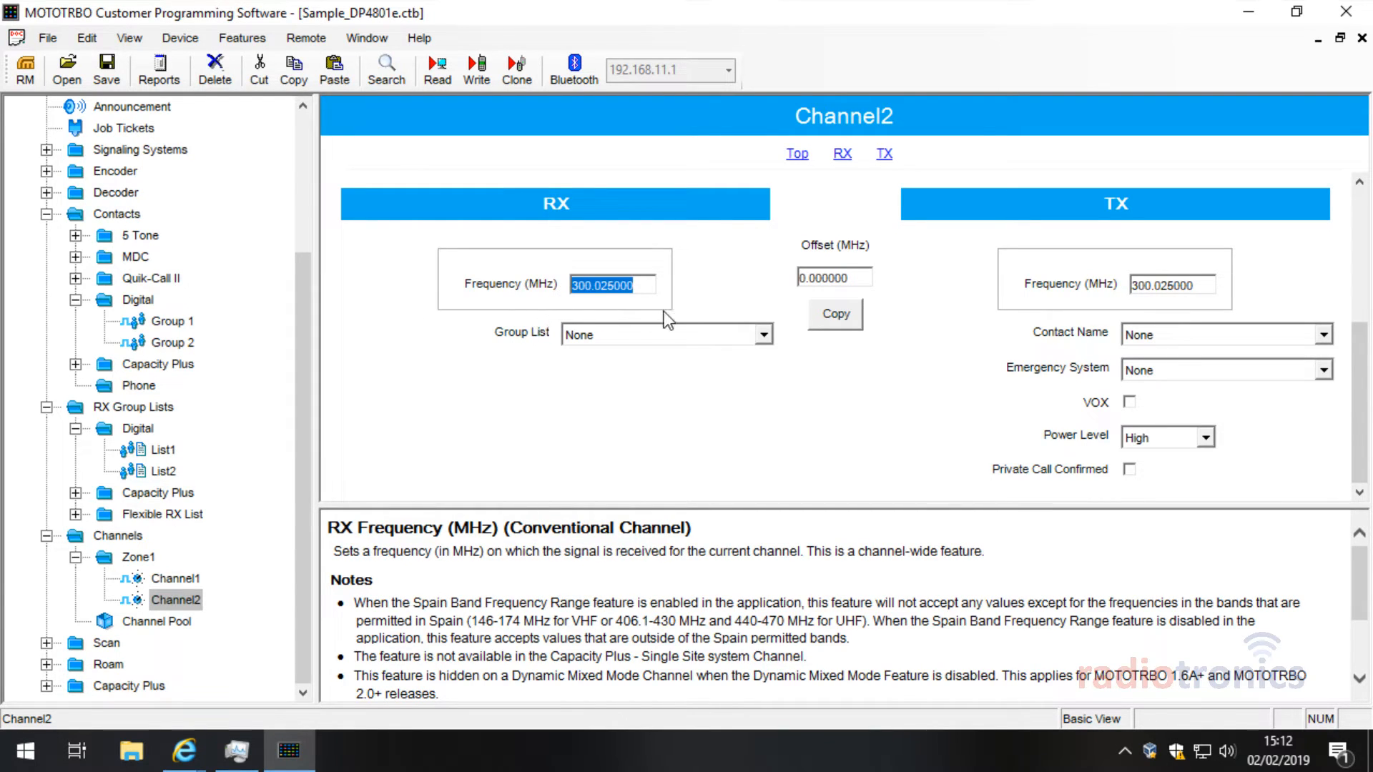
{"action": "key", "text": "ctrl+v"}
{"action": "left_click", "coordinate": [812, 314]}
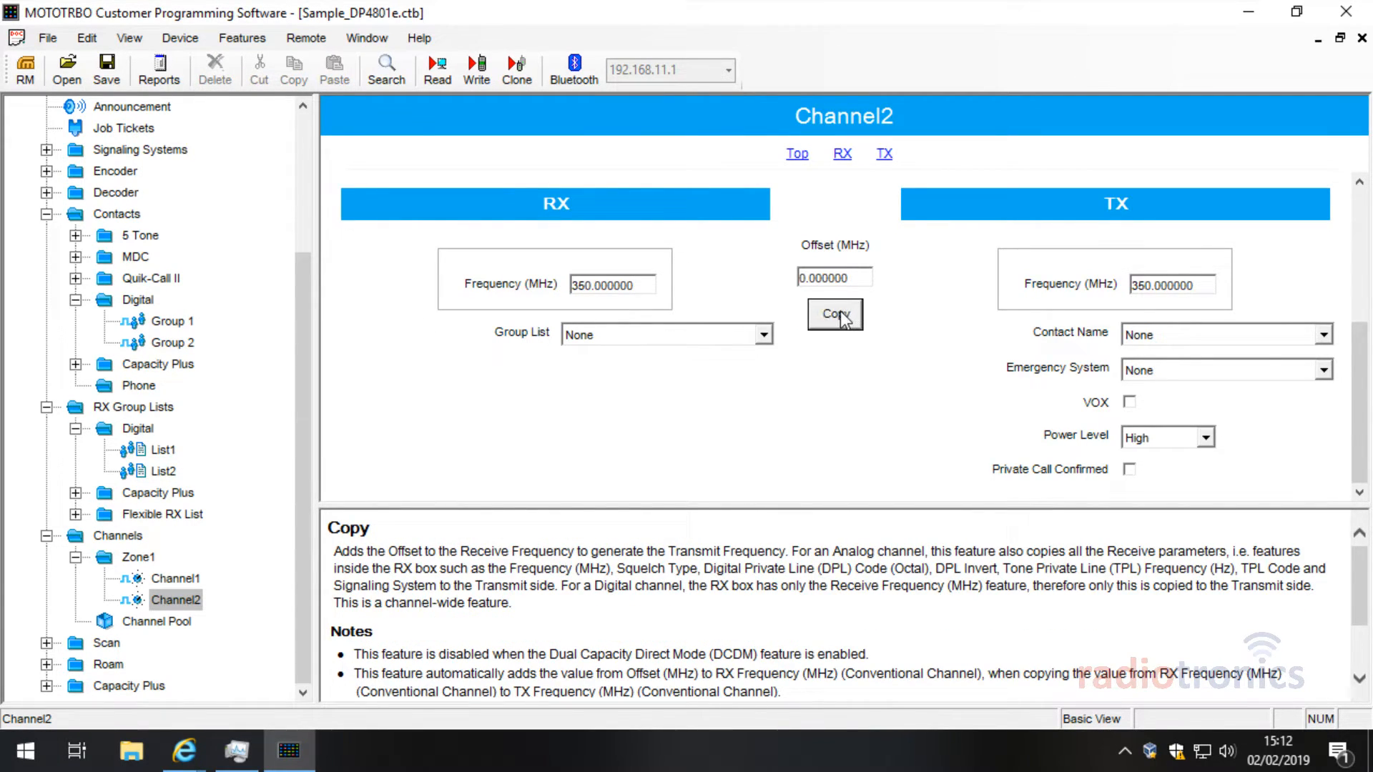
{"action": "left_click", "coordinate": [626, 347]}
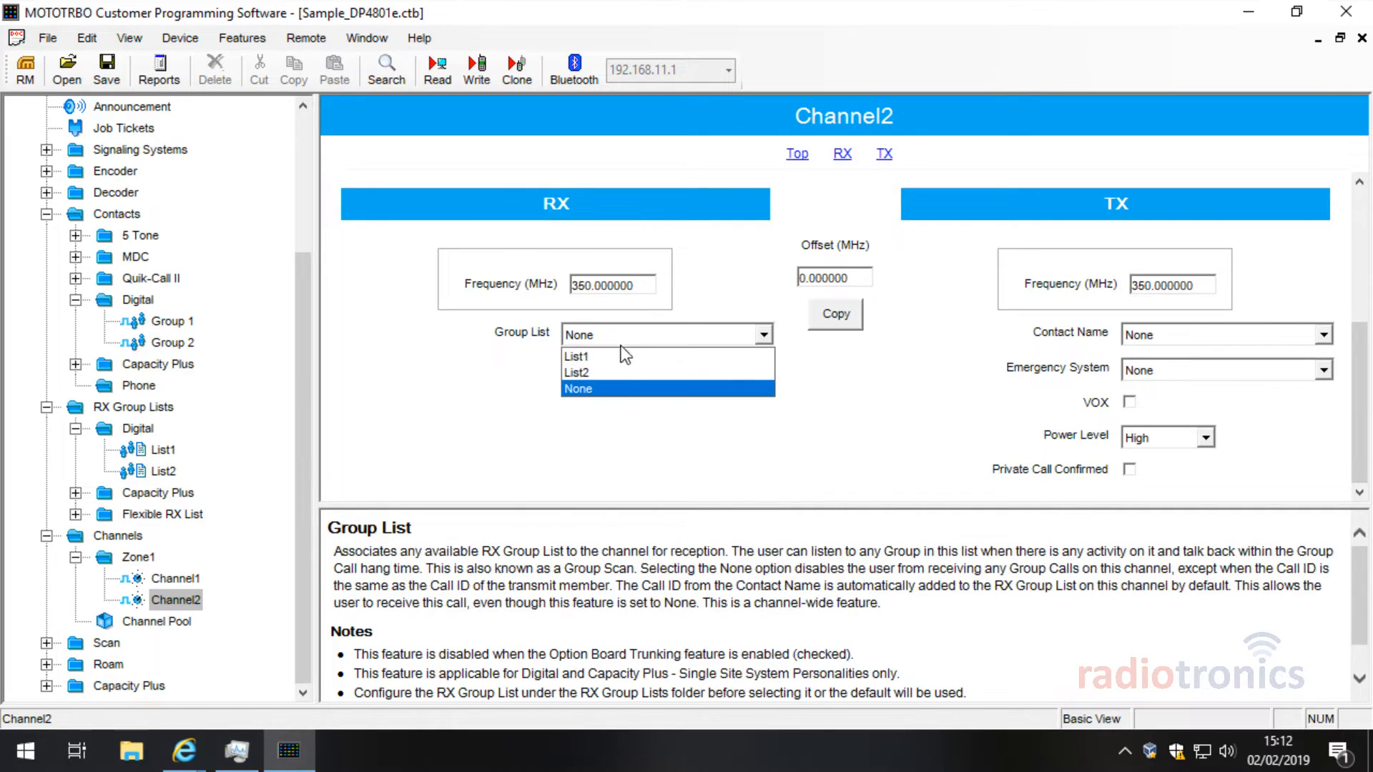
{"action": "left_click", "coordinate": [628, 372]}
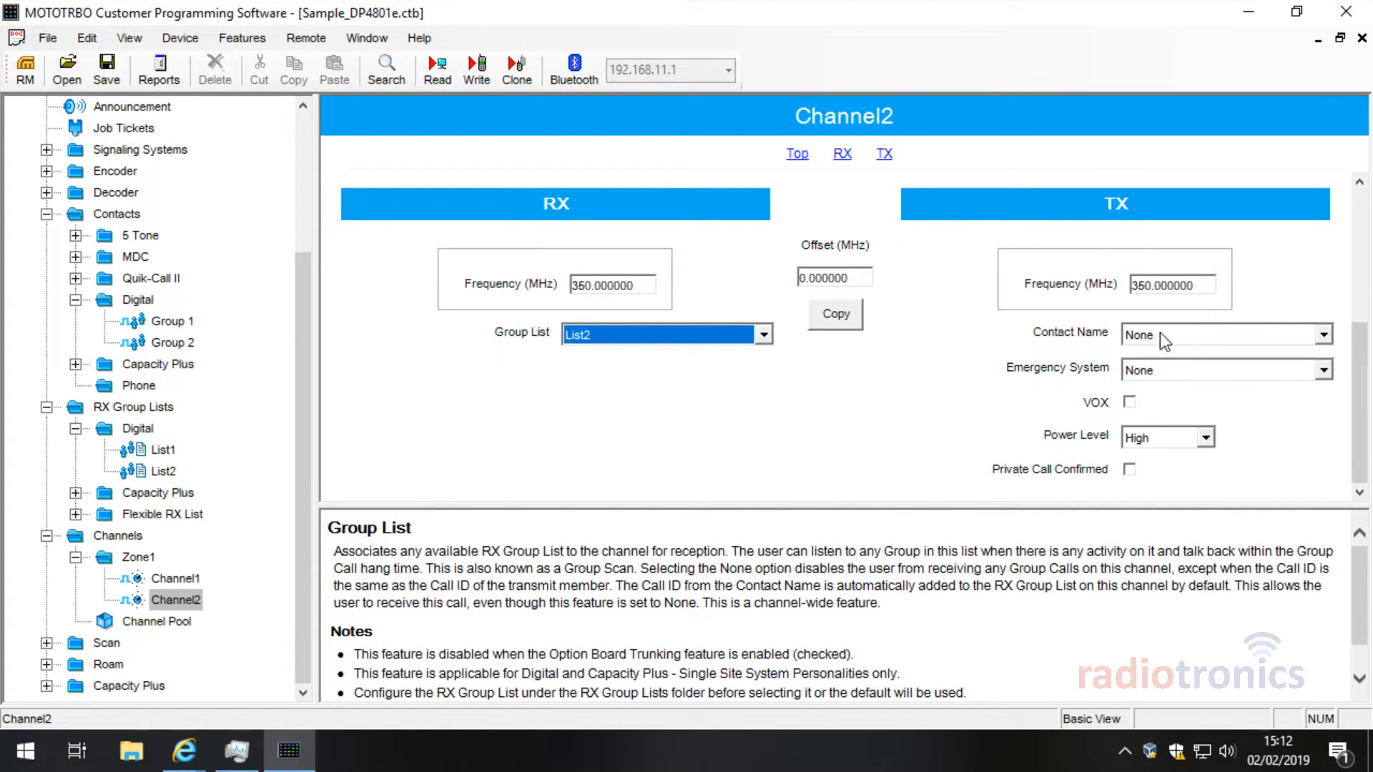
Step: Keep List1 on Channel1 and give Channel2 contact Group 2 with List2
{"action": "left_click", "coordinate": [174, 578]}
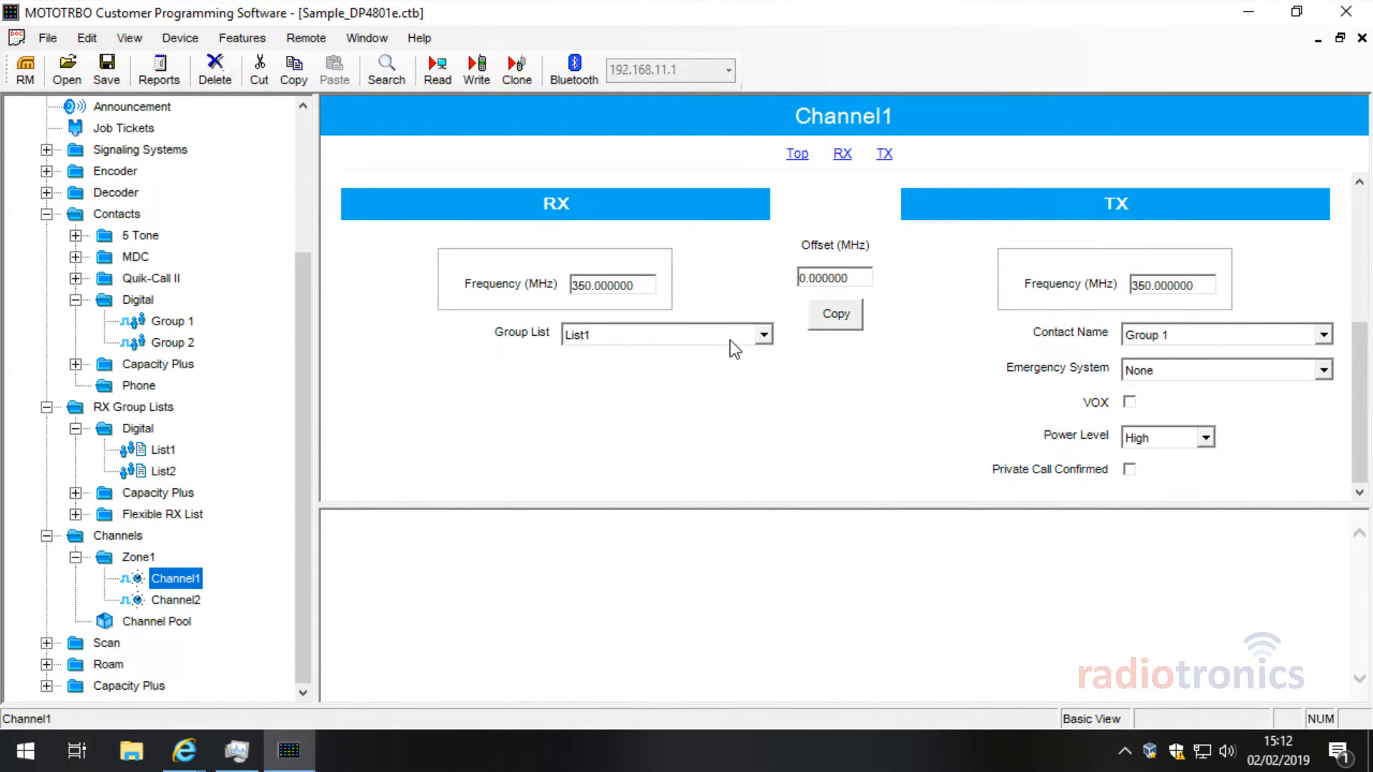
{"action": "left_click", "coordinate": [685, 332]}
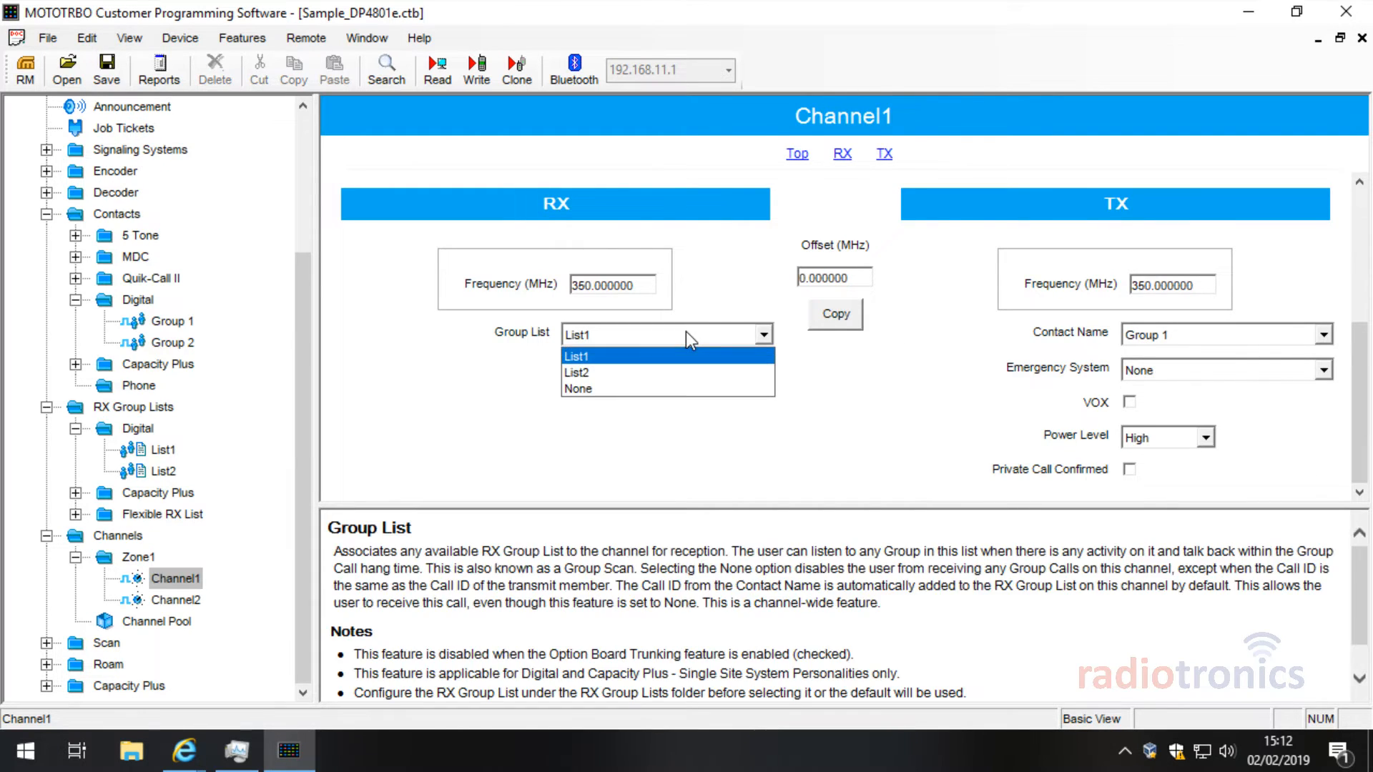
{"action": "left_click", "coordinate": [629, 347]}
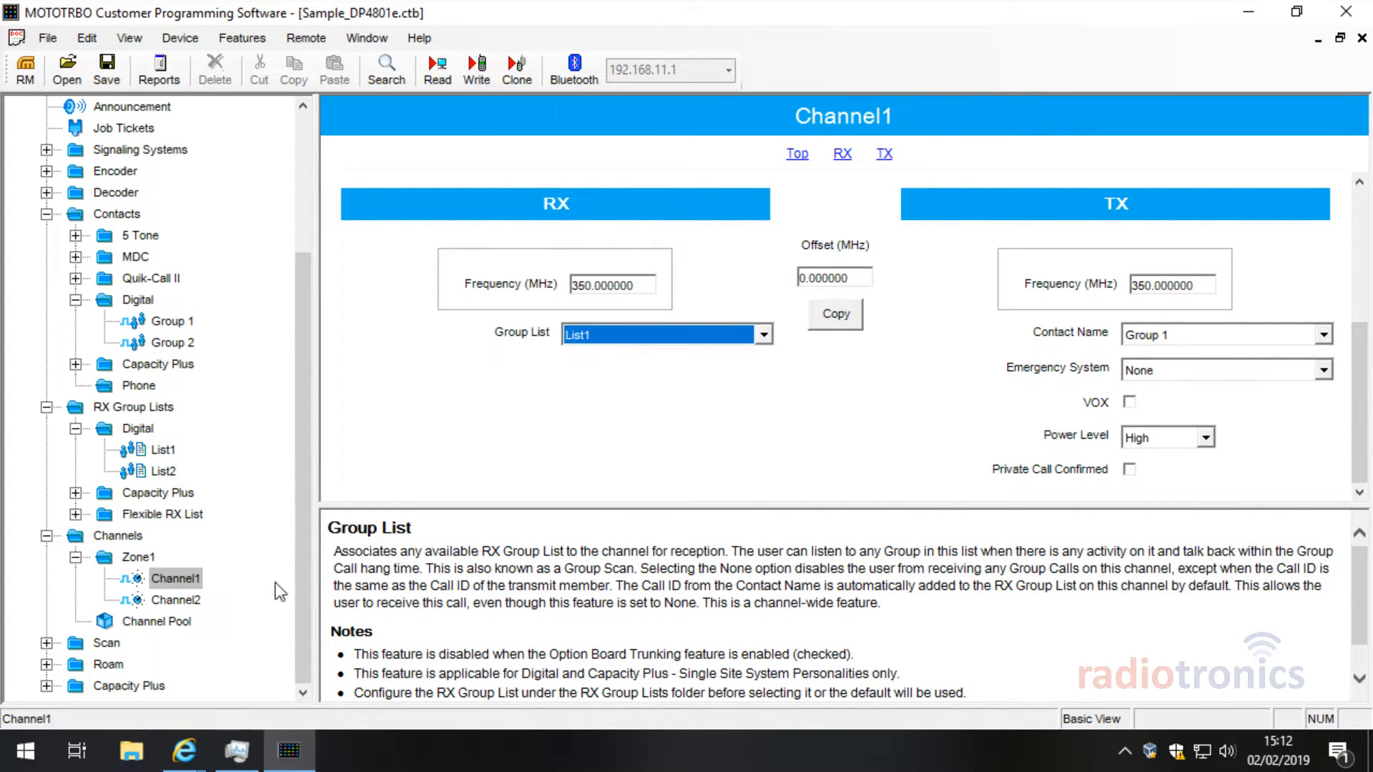
{"action": "left_click", "coordinate": [192, 600]}
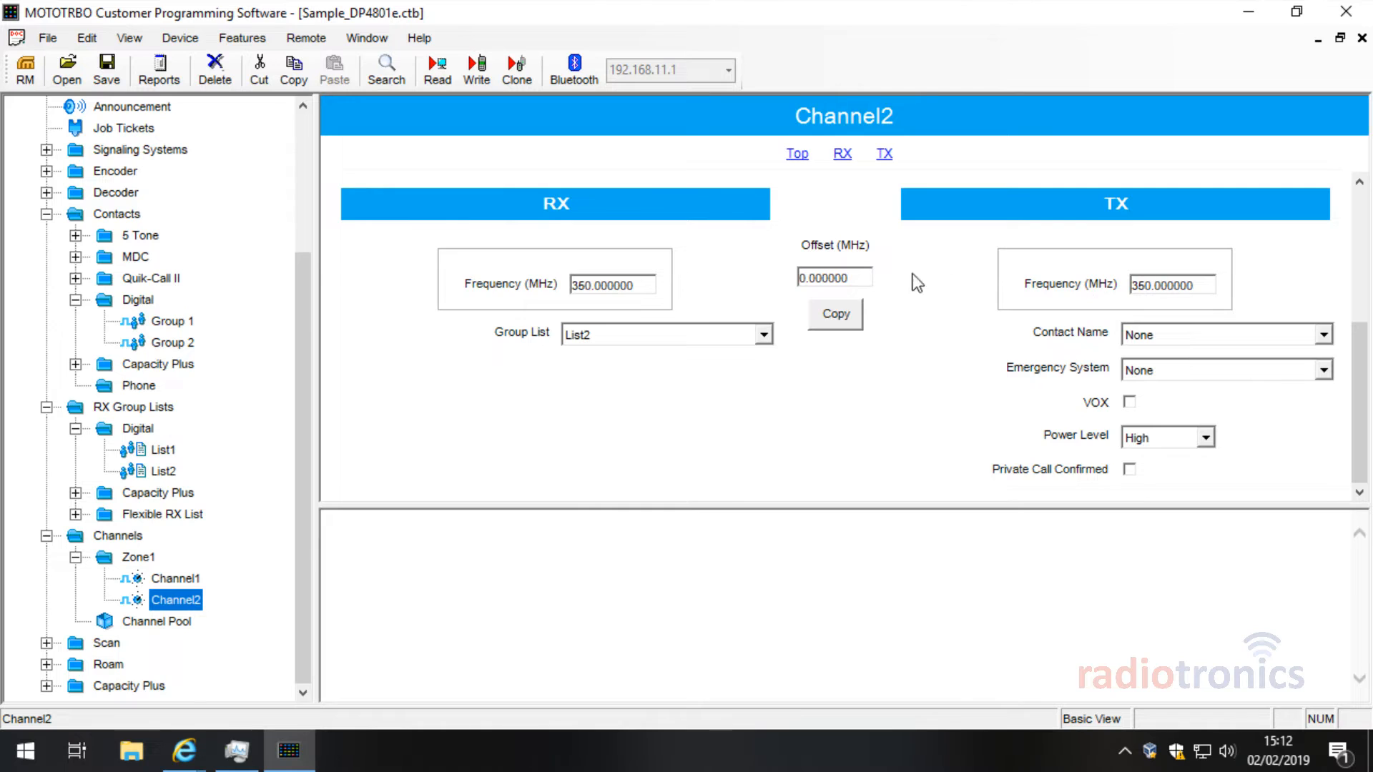
{"action": "left_click", "coordinate": [1187, 336]}
{"action": "left_click", "coordinate": [1185, 373]}
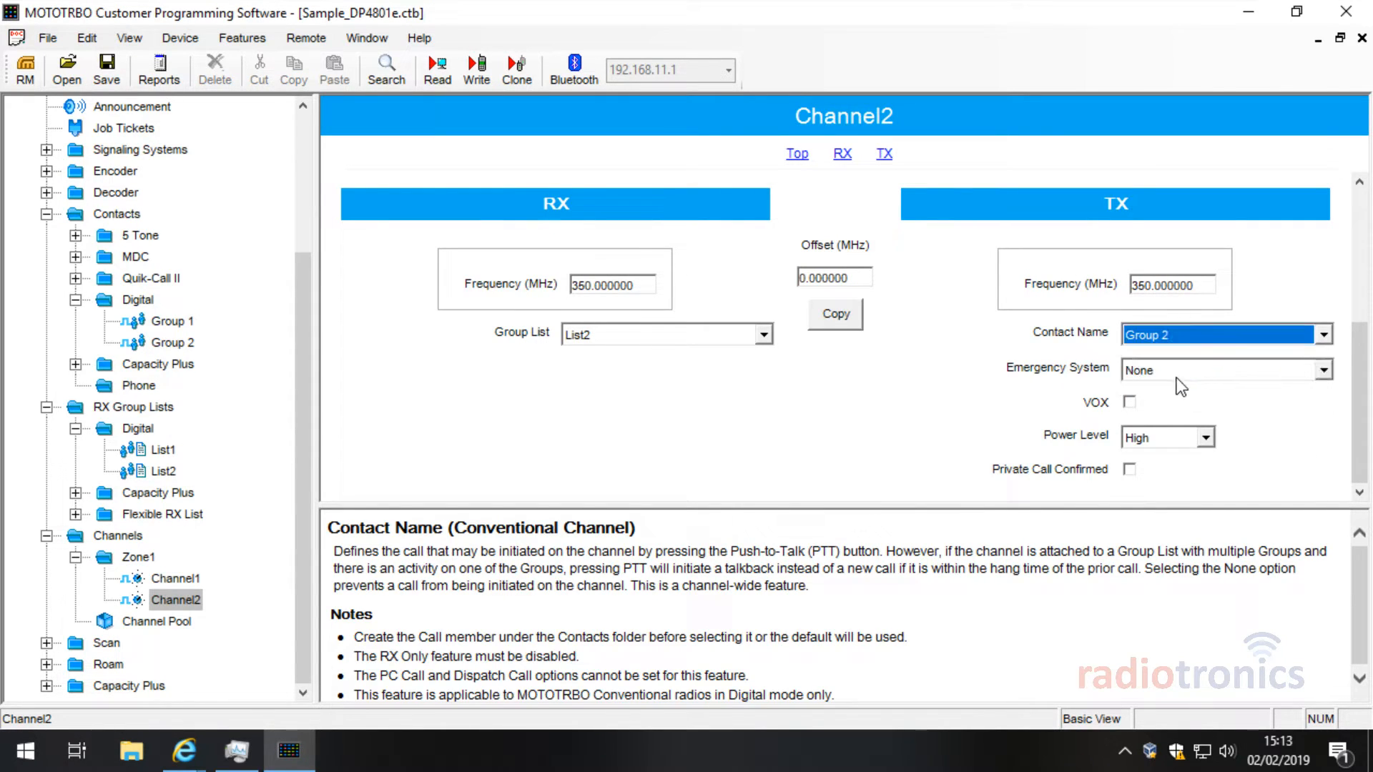
{"action": "left_click", "coordinate": [633, 338]}
{"action": "left_click", "coordinate": [636, 337]}
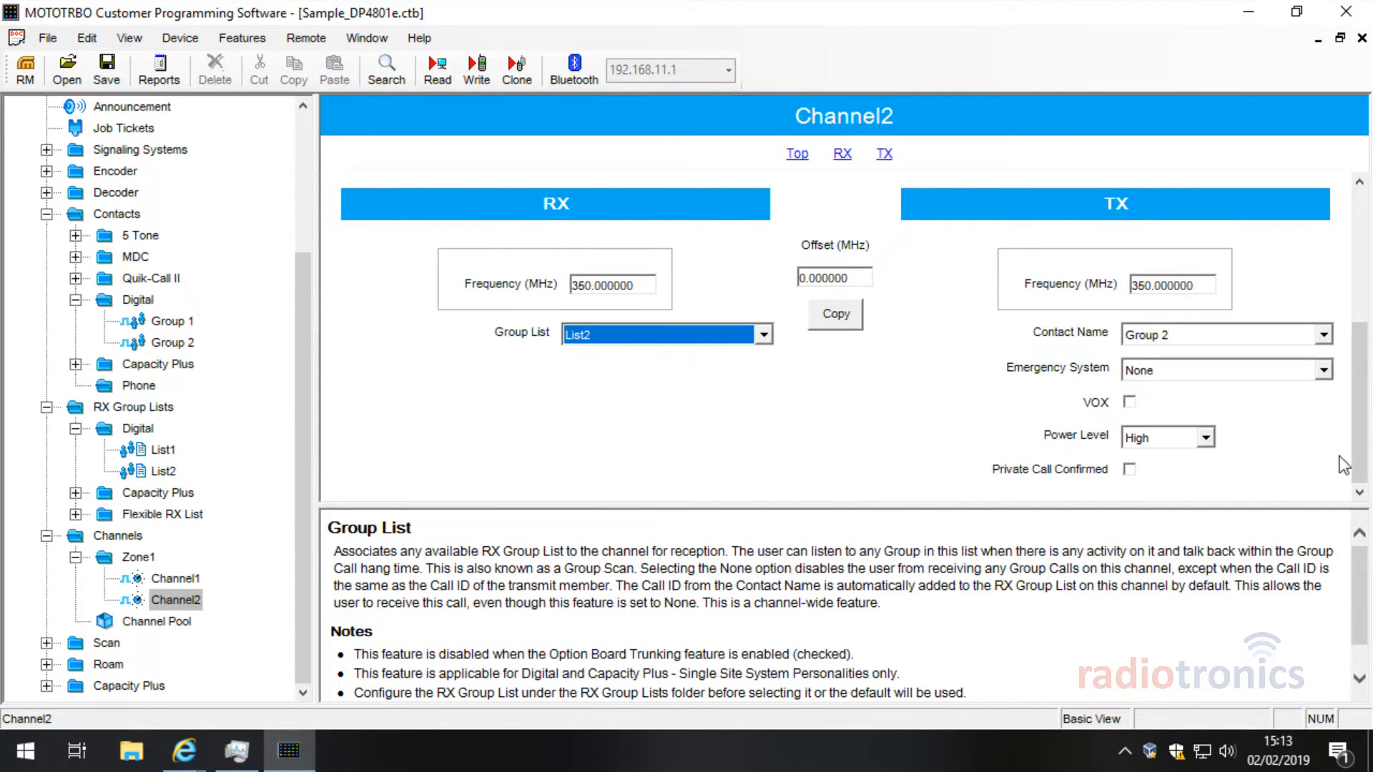
Step: Put Channel2 on time slot 2
{"action": "scroll", "coordinate": [1180, 422], "scroll_direction": "up", "scroll_amount": 3}
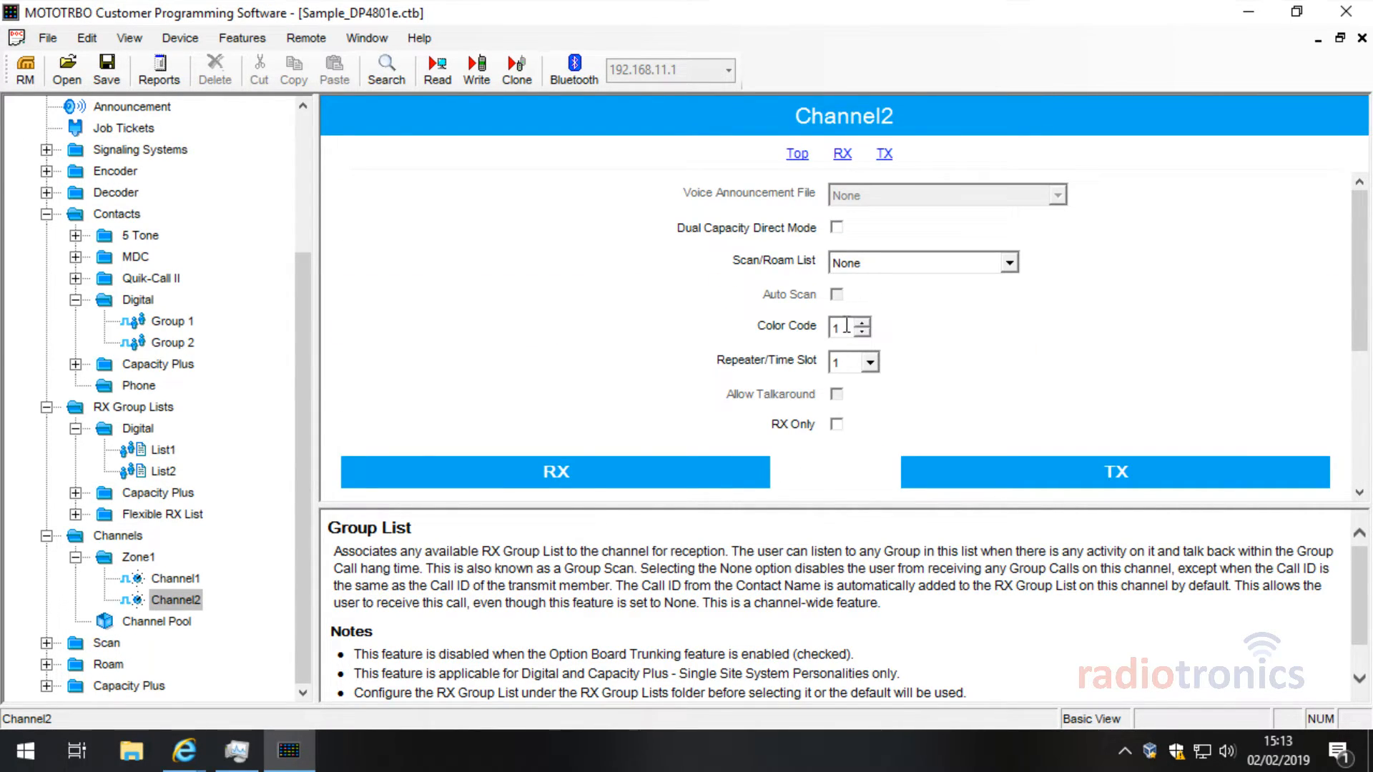
{"action": "left_click", "coordinate": [848, 361]}
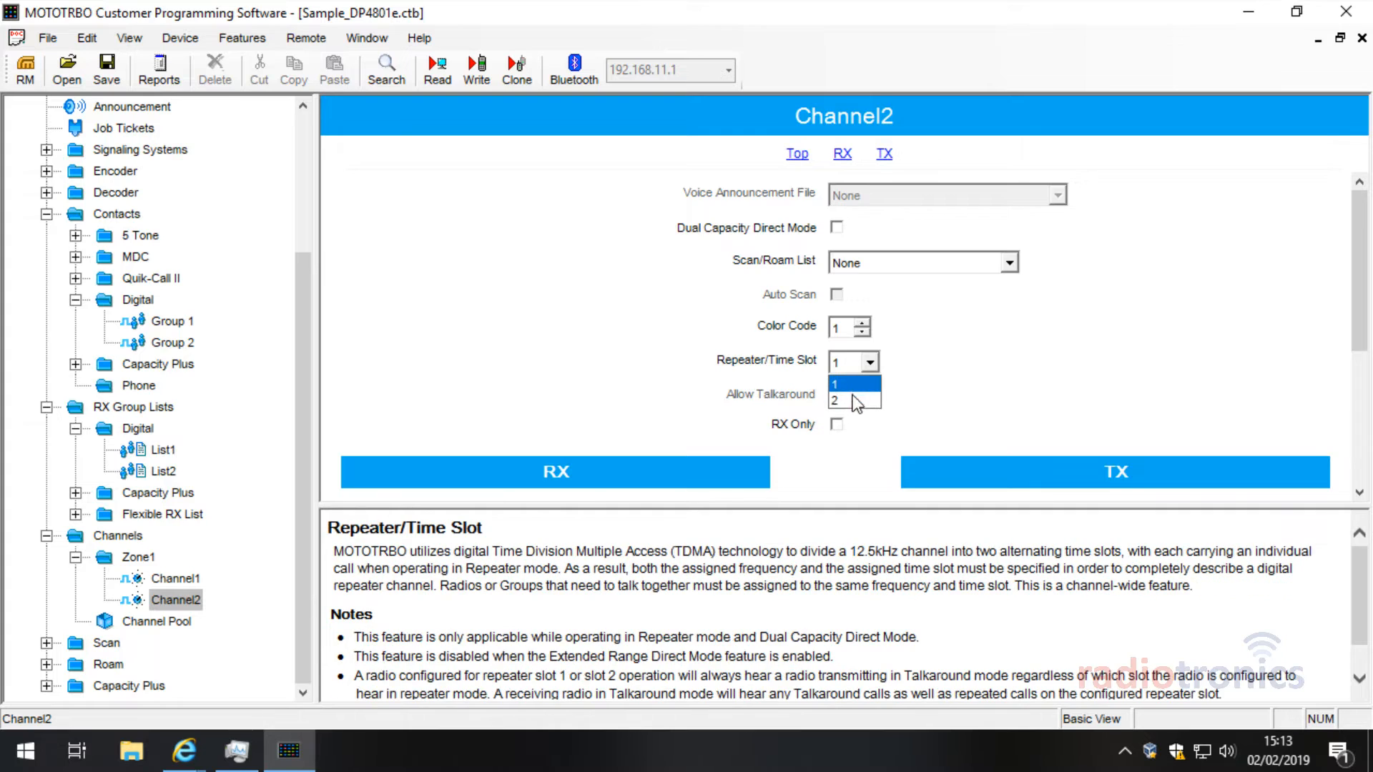
{"action": "left_click", "coordinate": [853, 396]}
Step: Compare Channel1 and Channel2 settings, including the Zone1 channel table
{"action": "left_click", "coordinate": [176, 578]}
{"action": "left_click", "coordinate": [187, 600]}
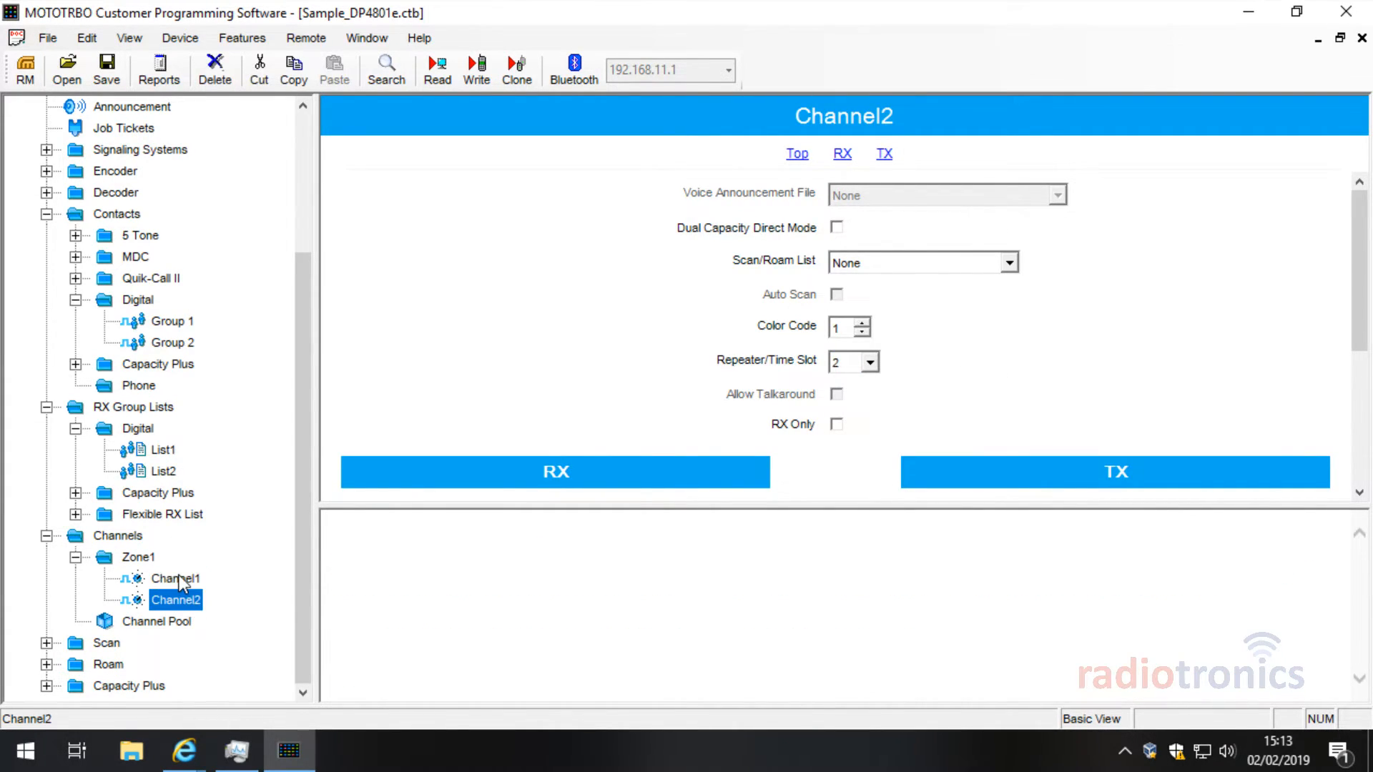
{"action": "left_click", "coordinate": [179, 579]}
{"action": "left_click", "coordinate": [187, 600]}
{"action": "left_click", "coordinate": [179, 579]}
{"action": "left_click", "coordinate": [187, 601]}
{"action": "left_click", "coordinate": [175, 580]}
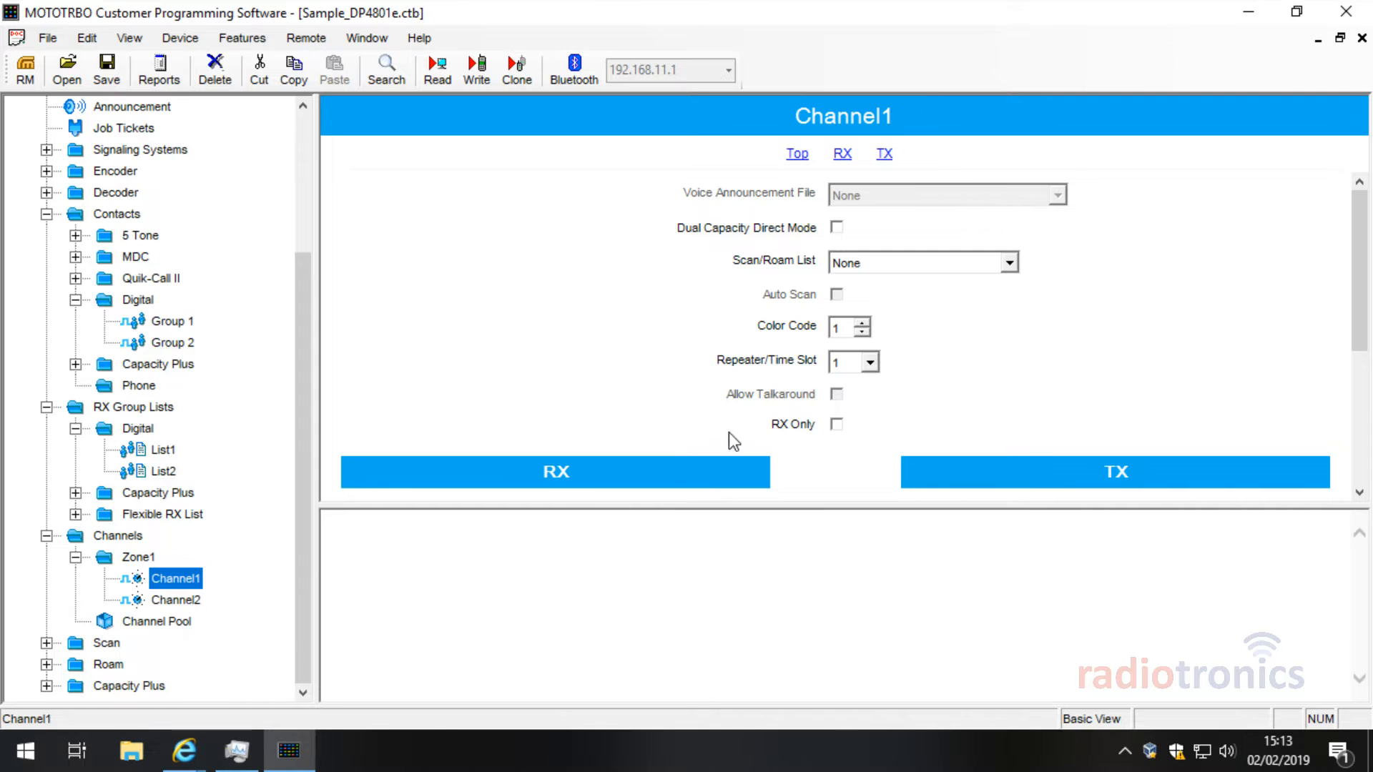
{"action": "left_click", "coordinate": [175, 600]}
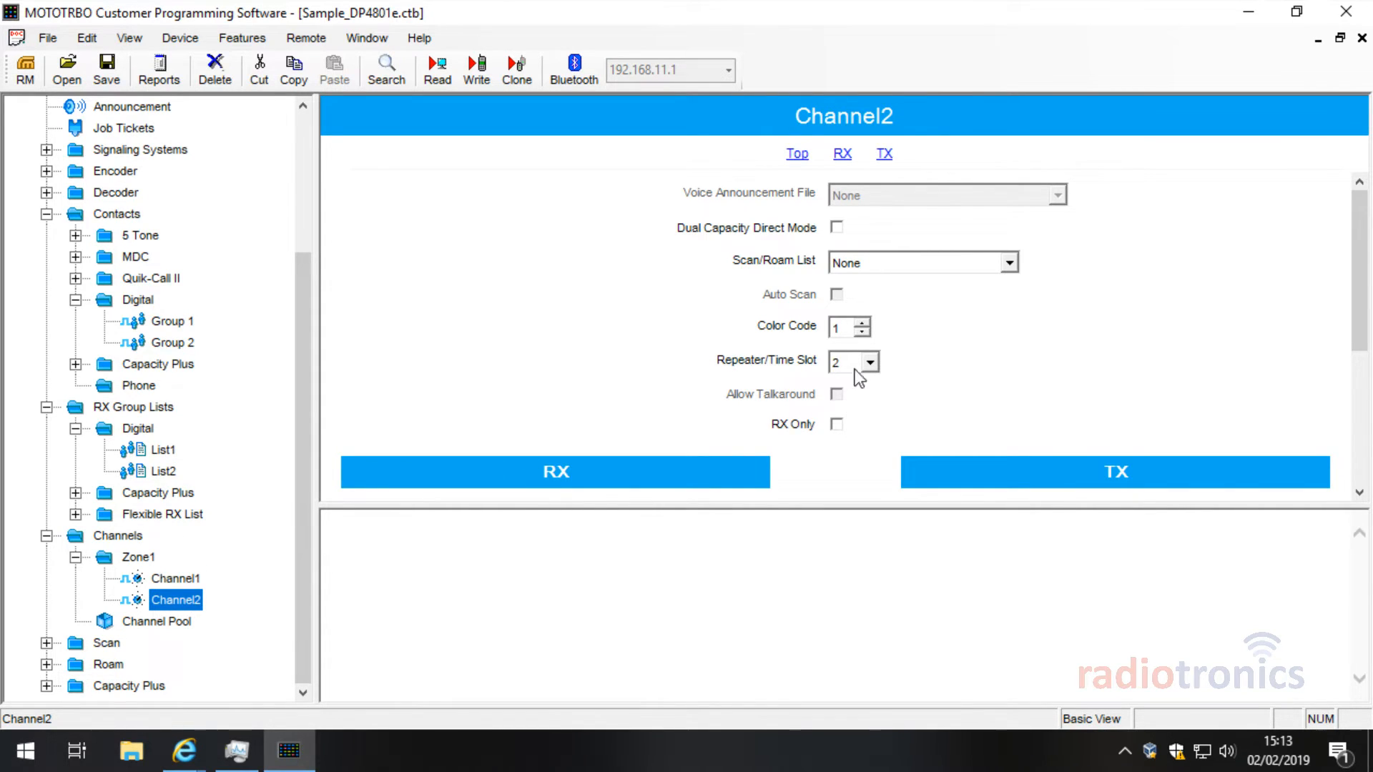
{"action": "left_click_drag", "start_coordinate": [1362, 258], "coordinate": [1367, 366]}
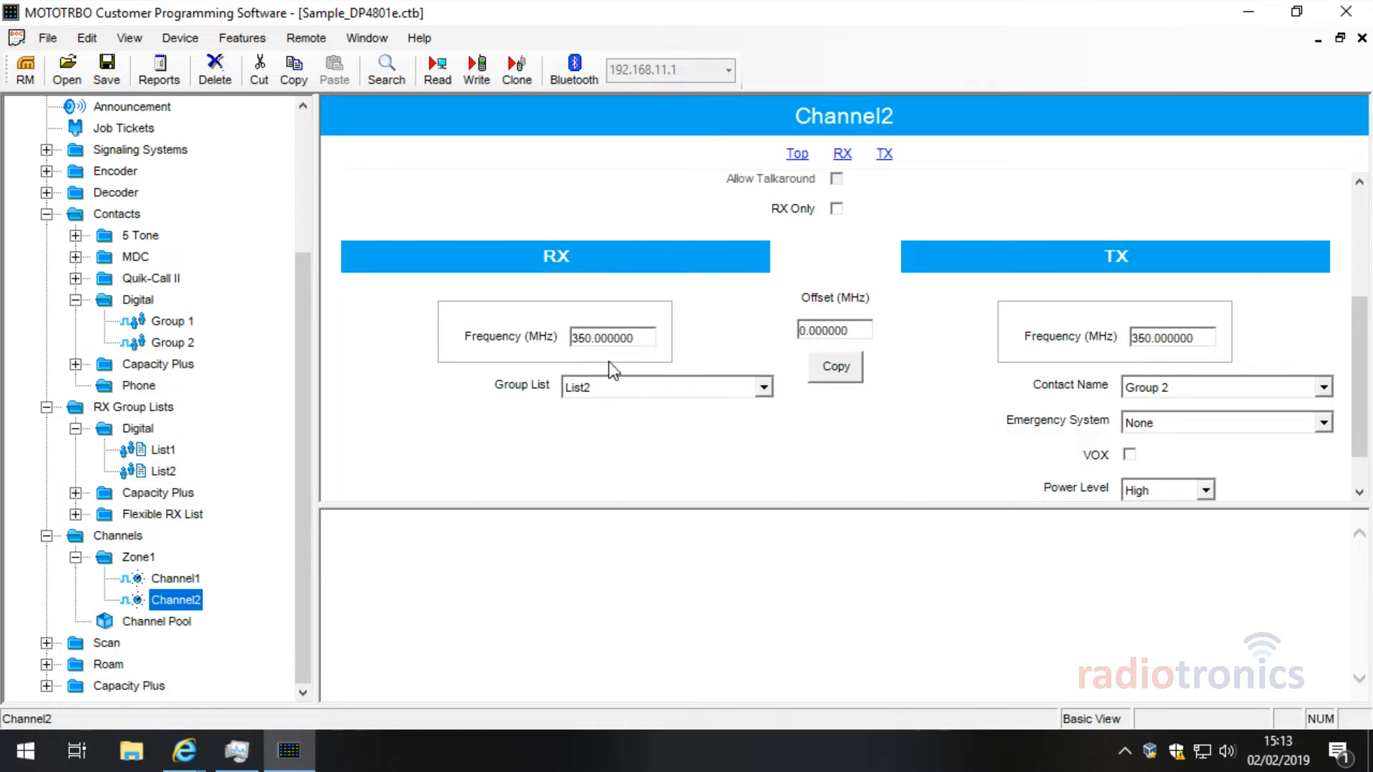
{"action": "left_click", "coordinate": [187, 581]}
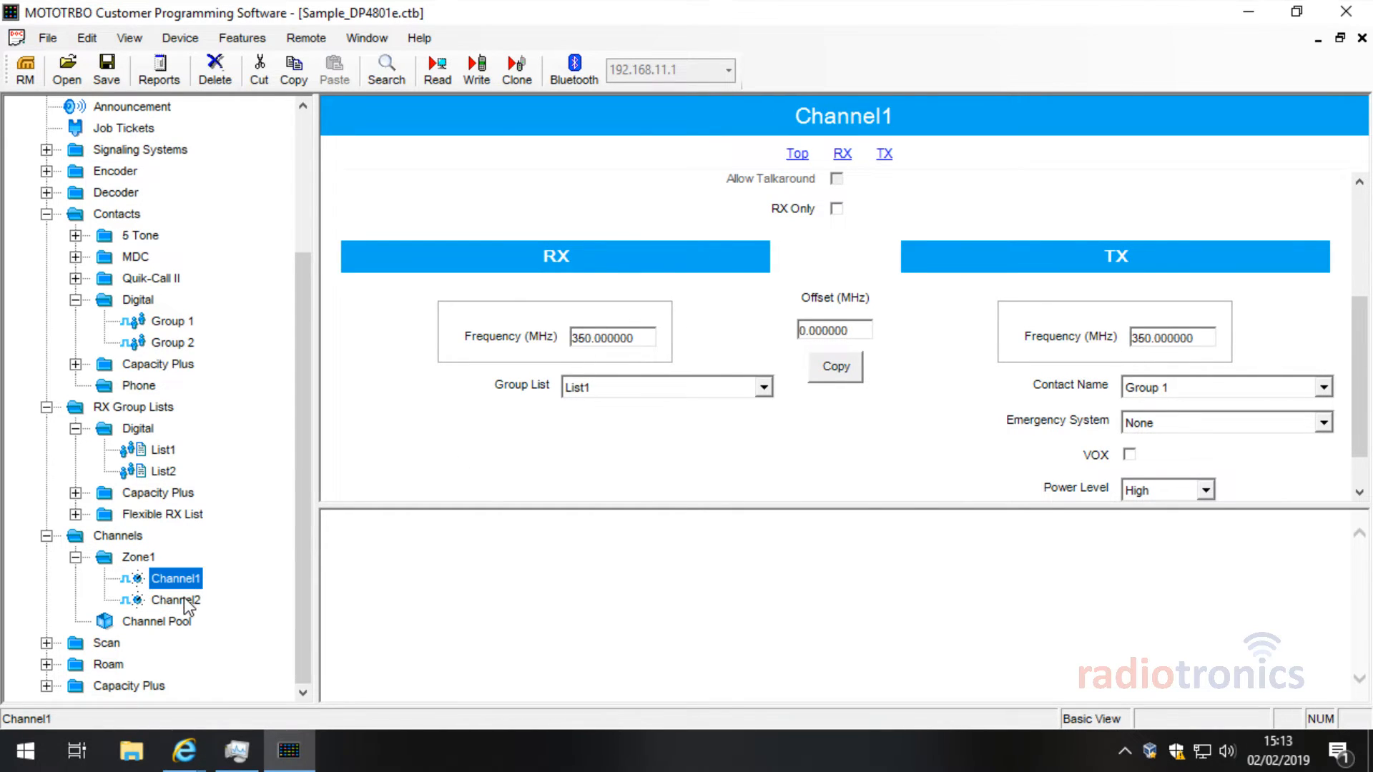
{"action": "left_click", "coordinate": [183, 598]}
{"action": "left_click", "coordinate": [149, 559]}
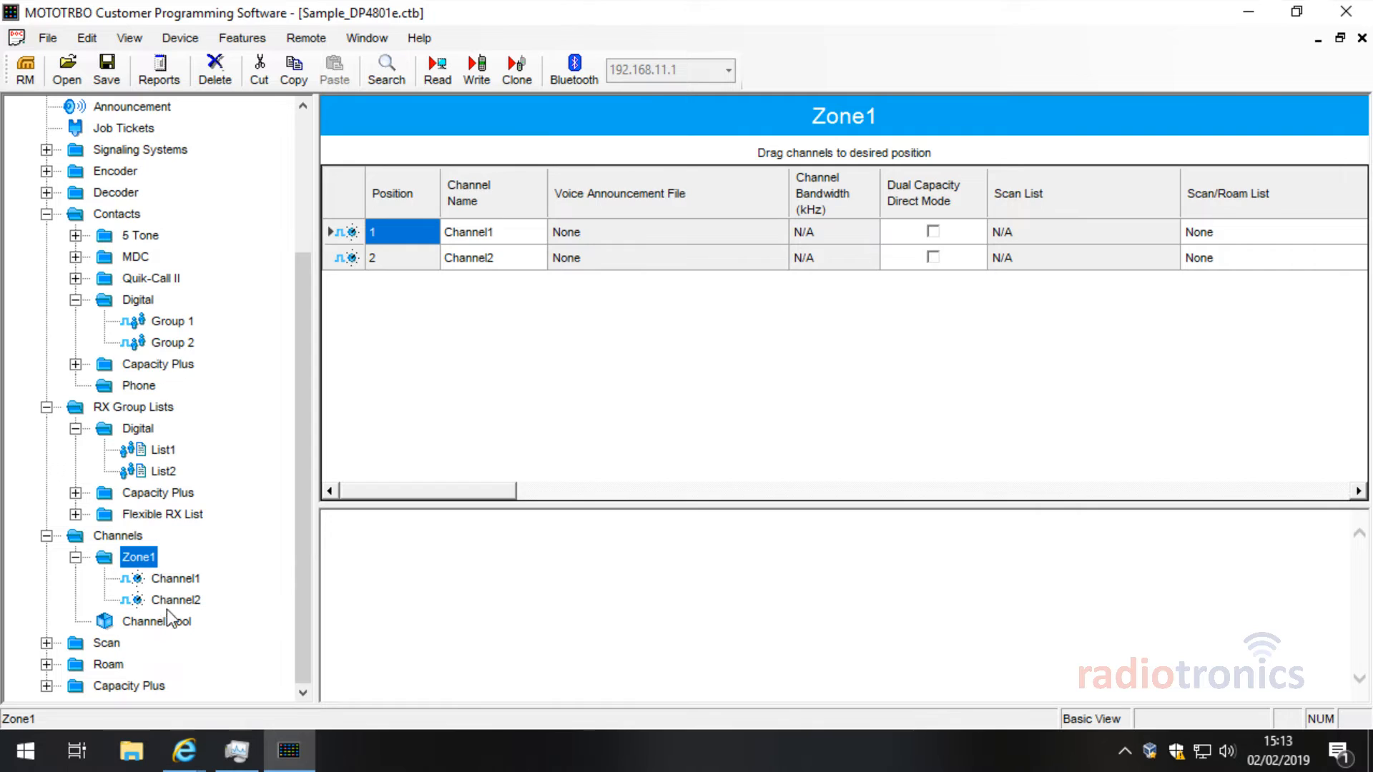
{"action": "left_click", "coordinate": [193, 598]}
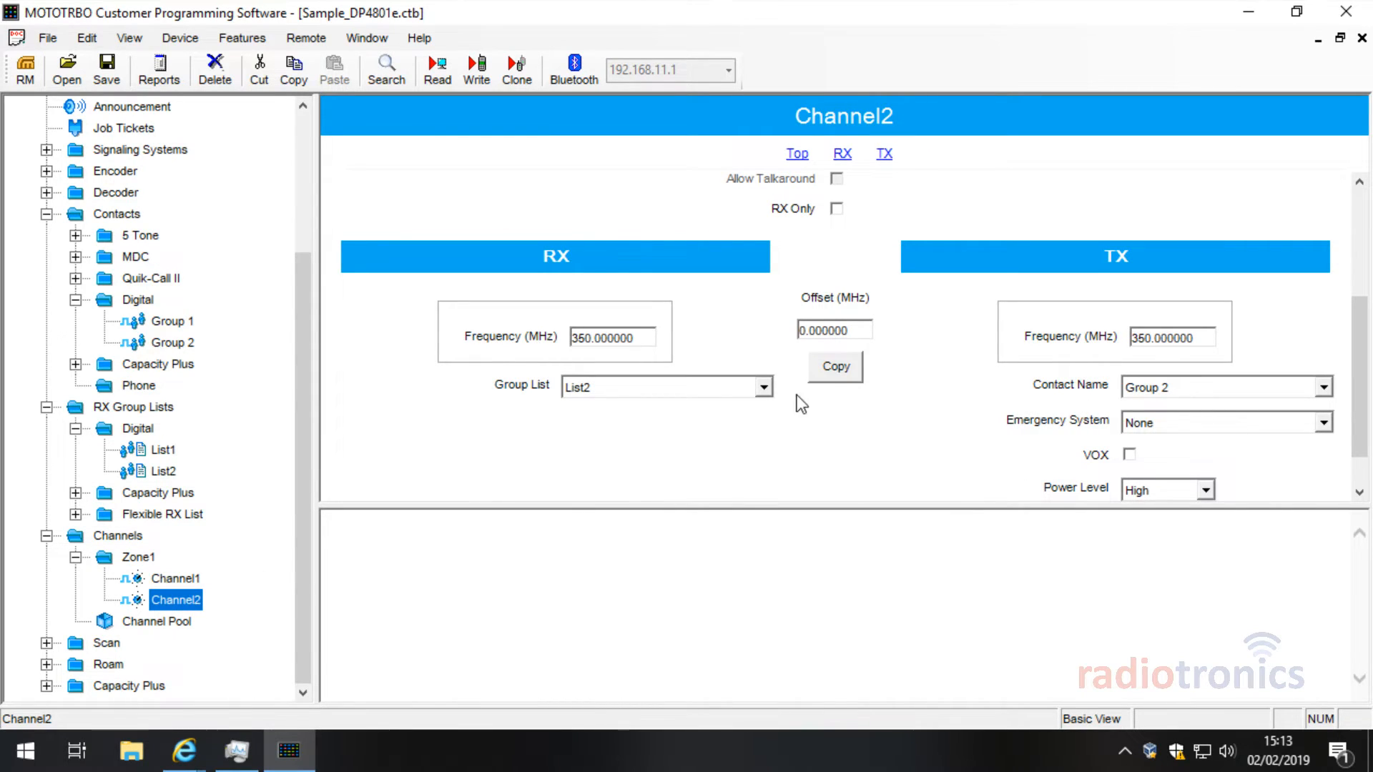
Step: Return to Channel1's settings and go up the tree to the Buttons page
{"action": "left_click", "coordinate": [186, 578]}
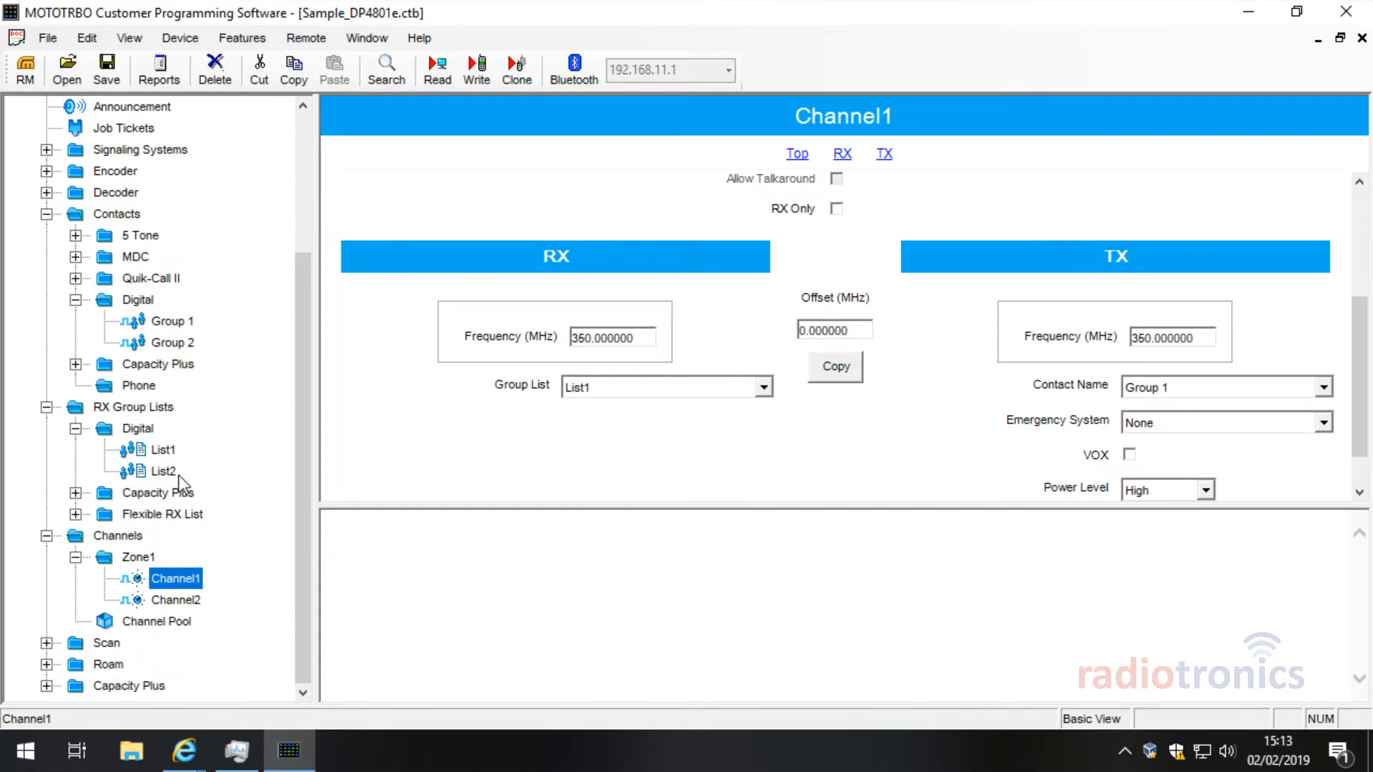
{"action": "left_click_drag", "start_coordinate": [299, 474], "coordinate": [286, 257]}
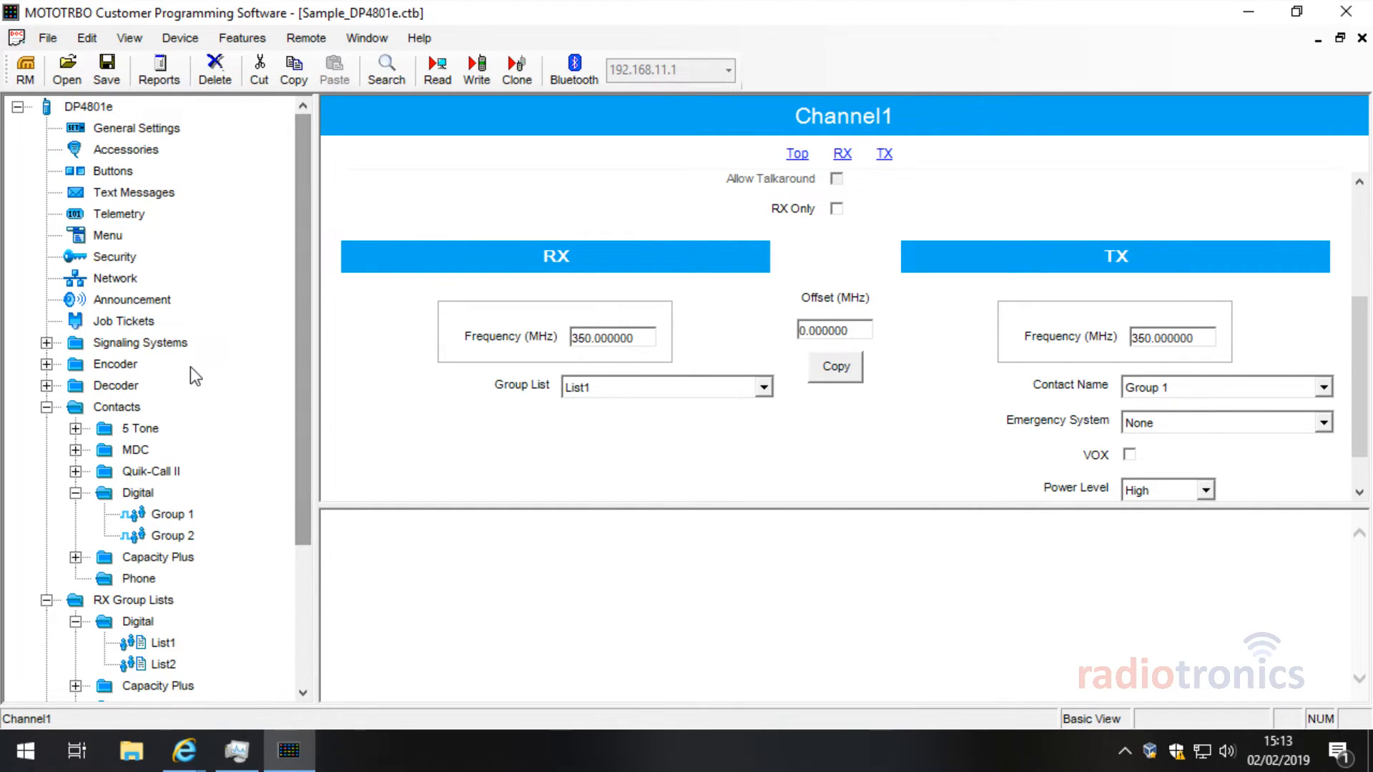
{"action": "left_click", "coordinate": [126, 175]}
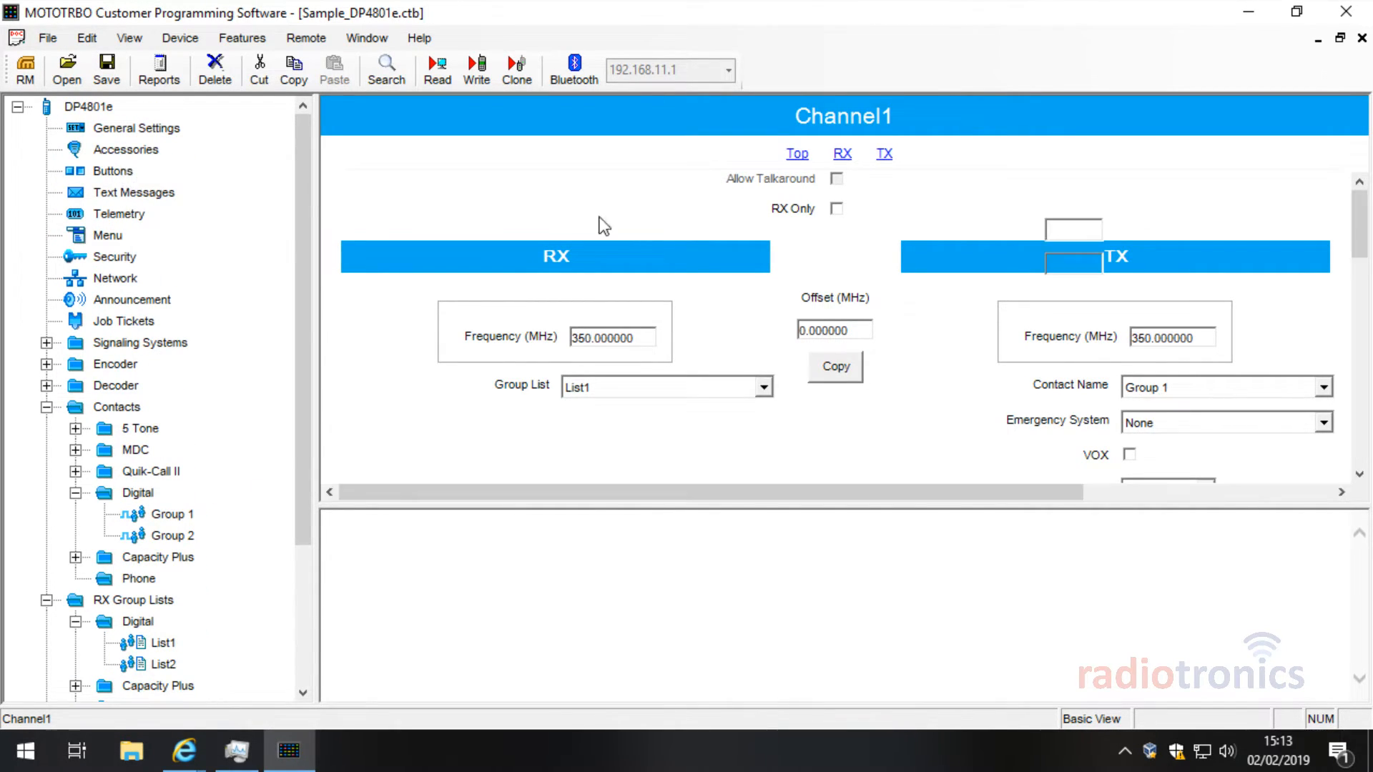
Step: Set the short press of the Orange Button and Side Buttons 1–3 to Unassigned
{"action": "left_click_drag", "start_coordinate": [1359, 209], "coordinate": [1355, 240]}
{"action": "left_click", "coordinate": [963, 251]}
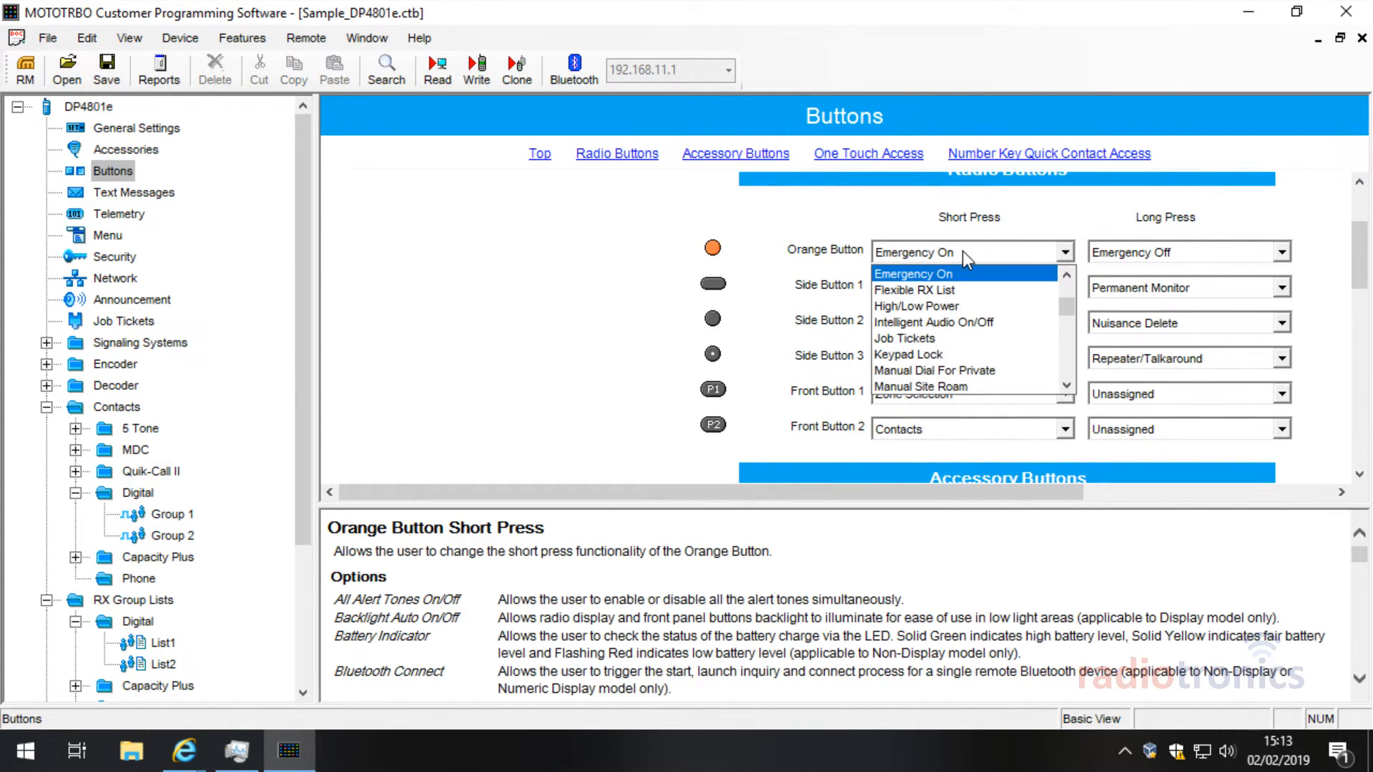
{"action": "left_click", "coordinate": [963, 251]}
{"action": "key", "text": "u"}
{"action": "left_click", "coordinate": [937, 286]}
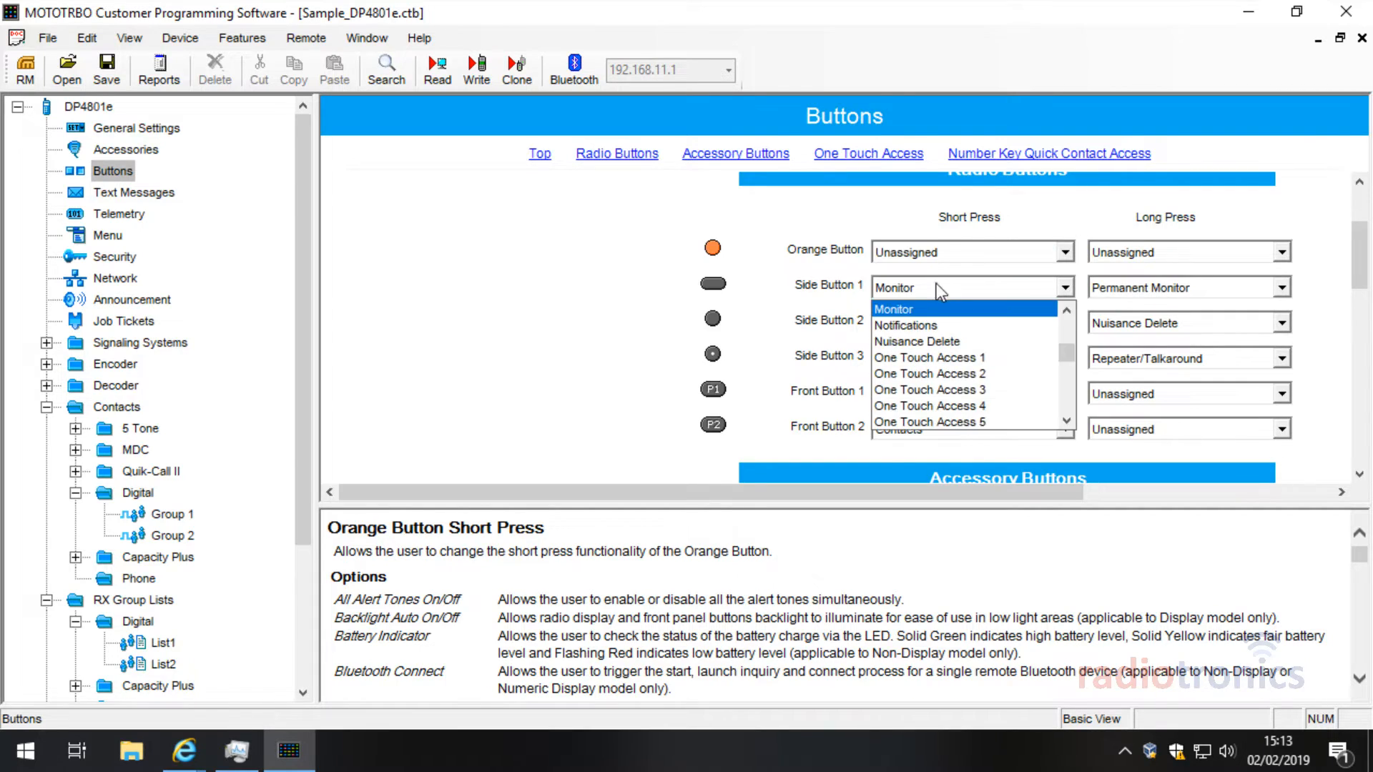
{"action": "key", "text": "u"}
{"action": "left_click", "coordinate": [933, 286]}
{"action": "left_click", "coordinate": [932, 322]}
{"action": "key", "text": "u"}
{"action": "left_click", "coordinate": [932, 323]}
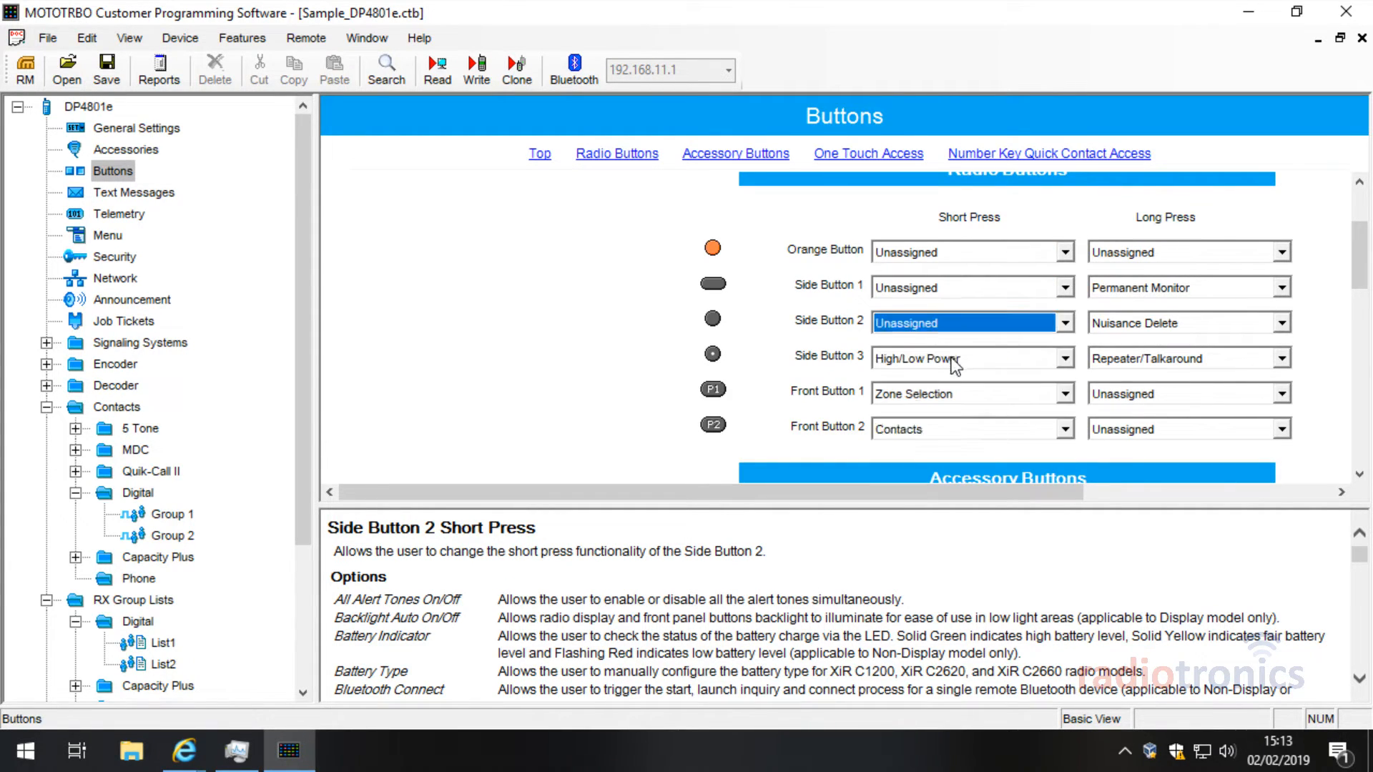
{"action": "left_click", "coordinate": [951, 358]}
{"action": "key", "text": "u"}
{"action": "left_click", "coordinate": [951, 359]}
Step: Set the long press of Side Buttons 1–3 to Unassigned
{"action": "left_click", "coordinate": [1144, 358]}
{"action": "key", "text": "u"}
{"action": "left_click", "coordinate": [1144, 358]}
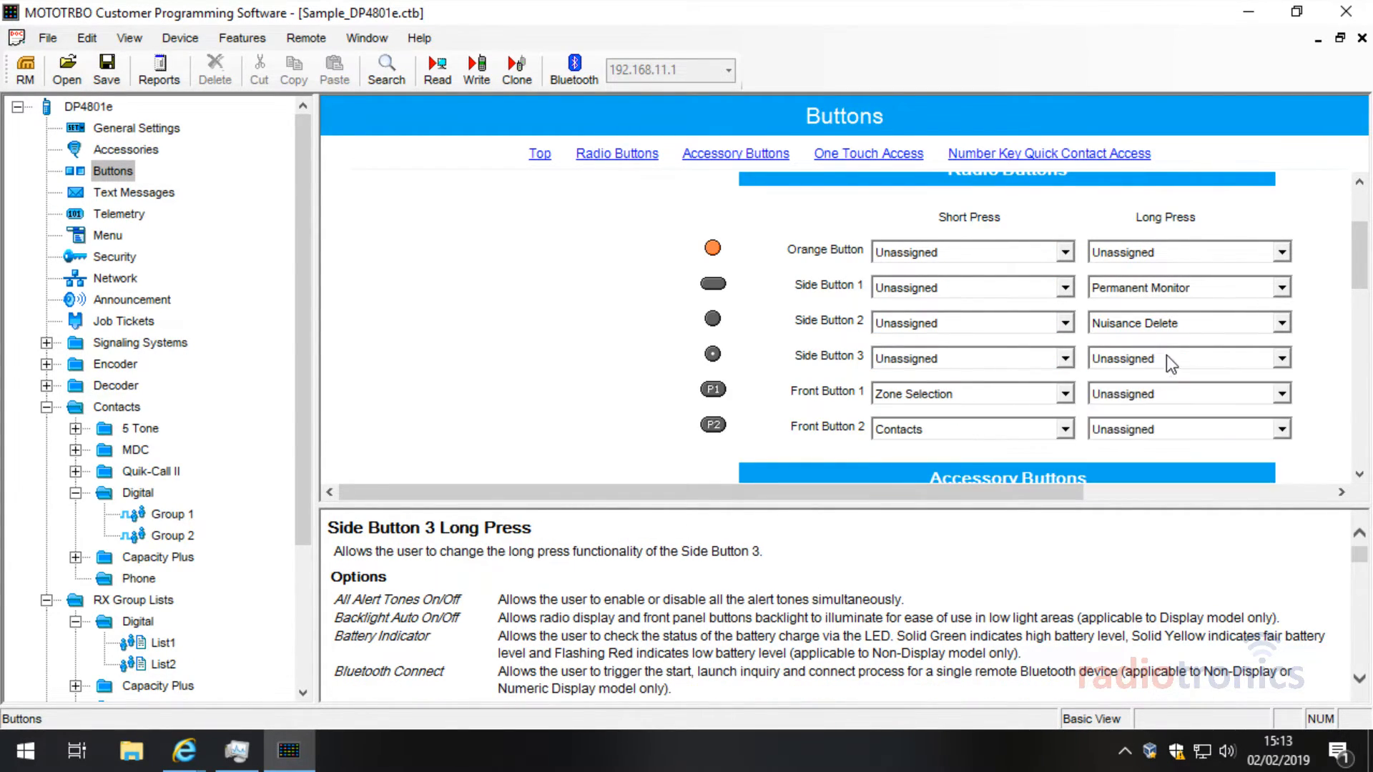
{"action": "left_click", "coordinate": [1147, 323]}
{"action": "key", "text": "u"}
{"action": "left_click", "coordinate": [1153, 323]}
{"action": "left_click", "coordinate": [1147, 288]}
{"action": "key", "text": "u"}
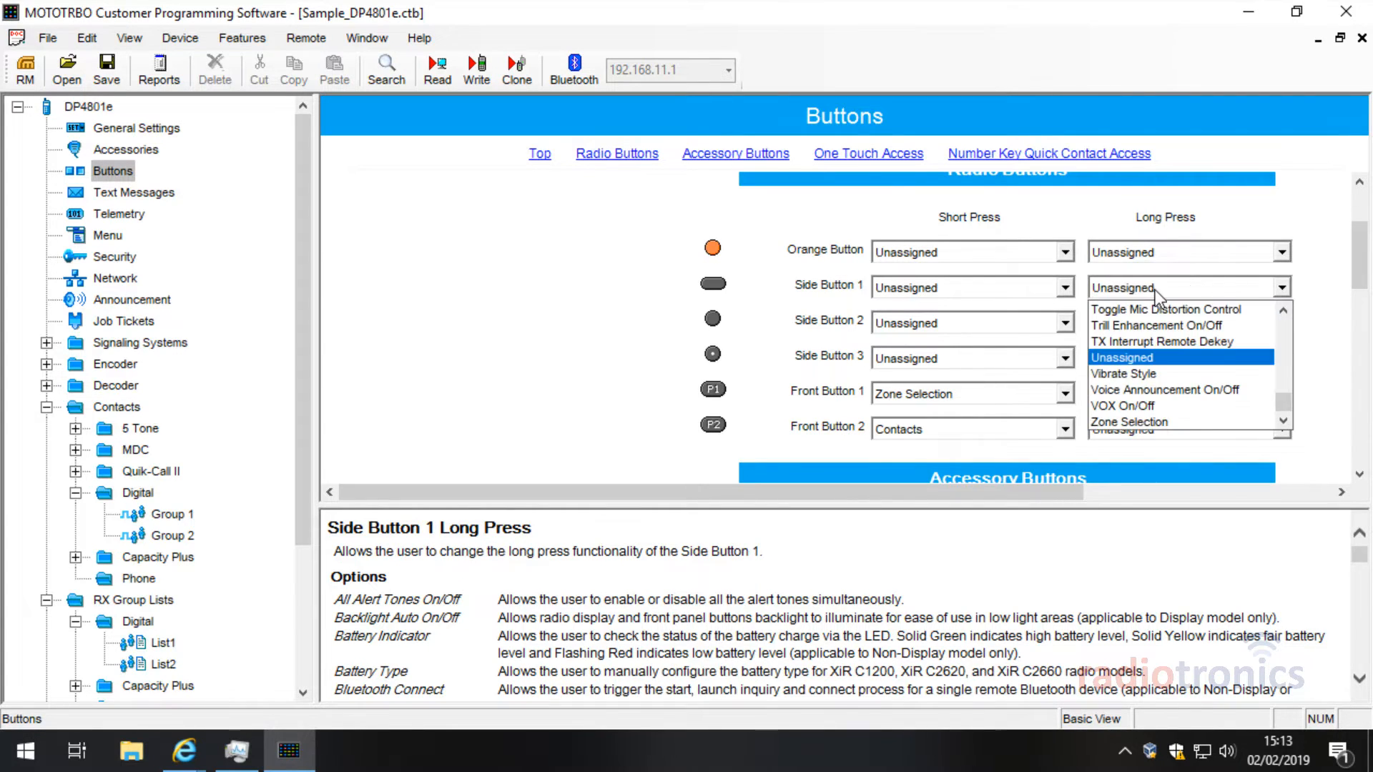
{"action": "left_click", "coordinate": [1155, 290]}
Step: Set the accessory Orange, No Dot, 1-Dot and 2-Dot short press to Unassigned
{"action": "left_click_drag", "start_coordinate": [1358, 264], "coordinate": [1360, 286]}
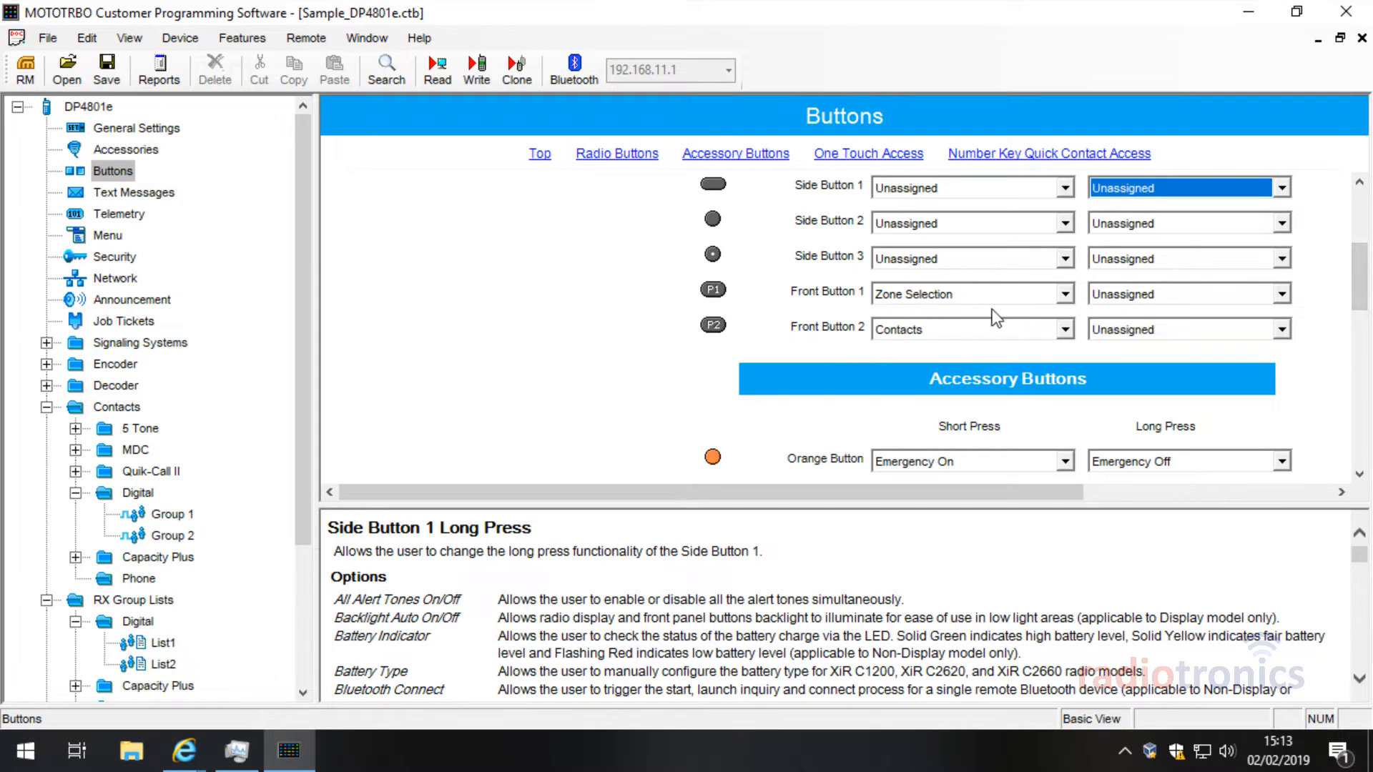
{"action": "left_click_drag", "start_coordinate": [1361, 261], "coordinate": [1361, 304]}
{"action": "left_click", "coordinate": [945, 270]}
{"action": "key", "text": "u"}
{"action": "key", "text": "Return"}
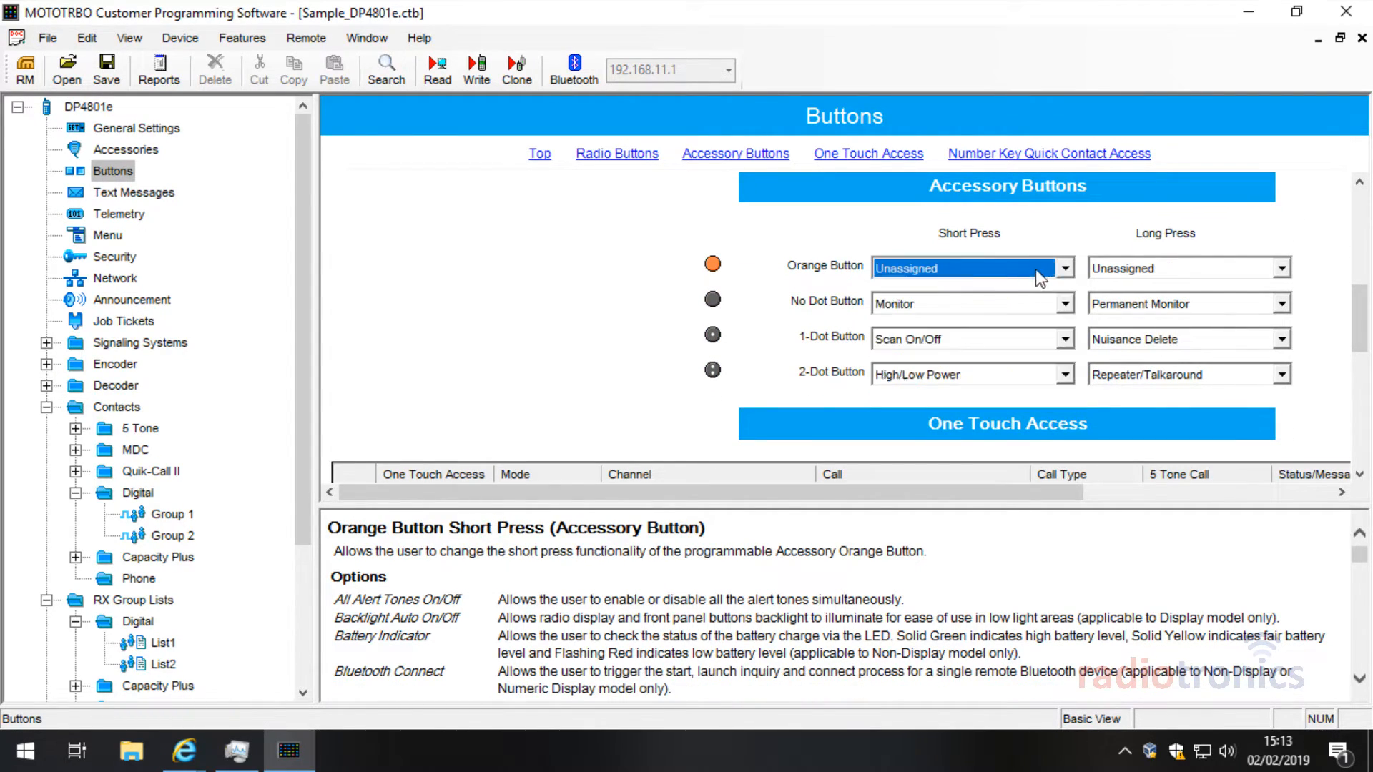
{"action": "left_click", "coordinate": [949, 302]}
{"action": "key", "text": "u"}
{"action": "key", "text": "Return"}
{"action": "left_click", "coordinate": [958, 336]}
{"action": "key", "text": "u"}
{"action": "key", "text": "Return"}
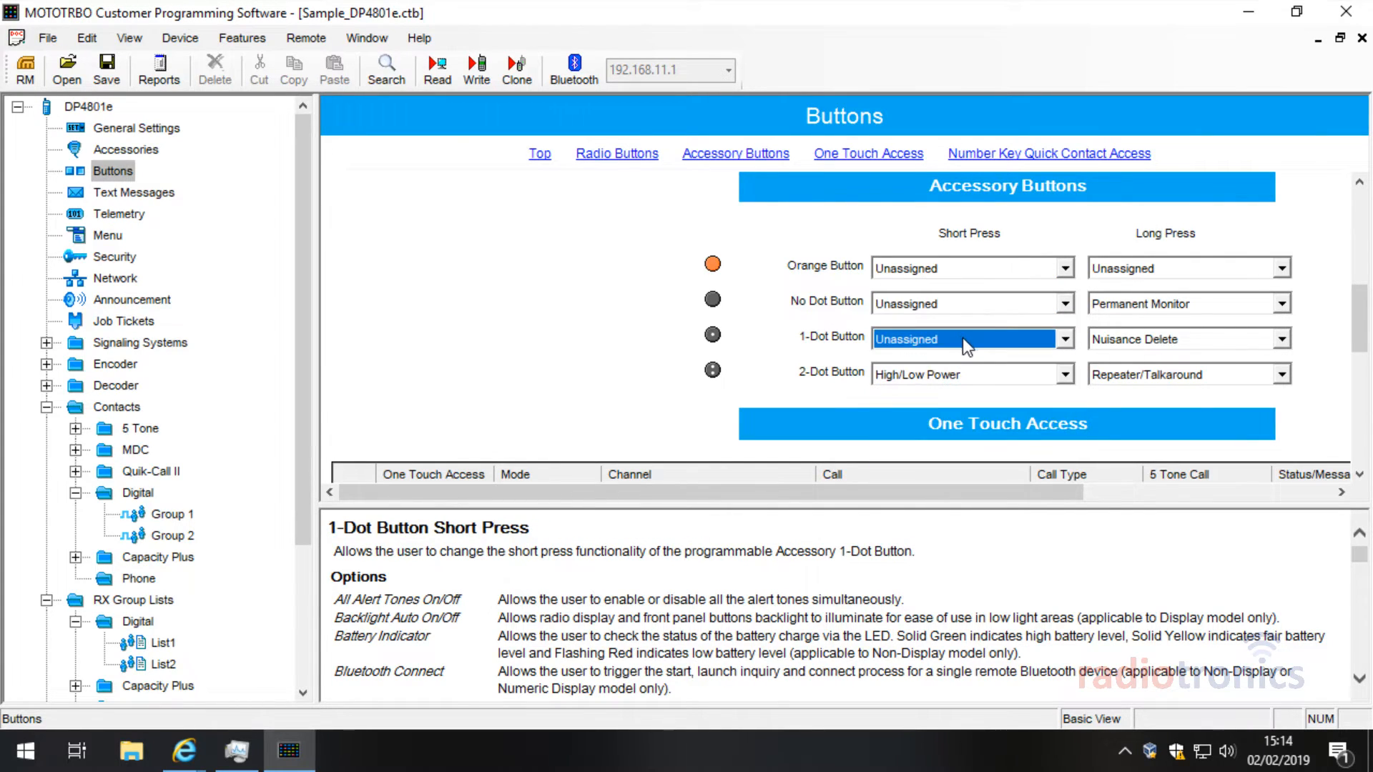
{"action": "left_click", "coordinate": [964, 374]}
{"action": "key", "text": "u"}
{"action": "key", "text": "Return"}
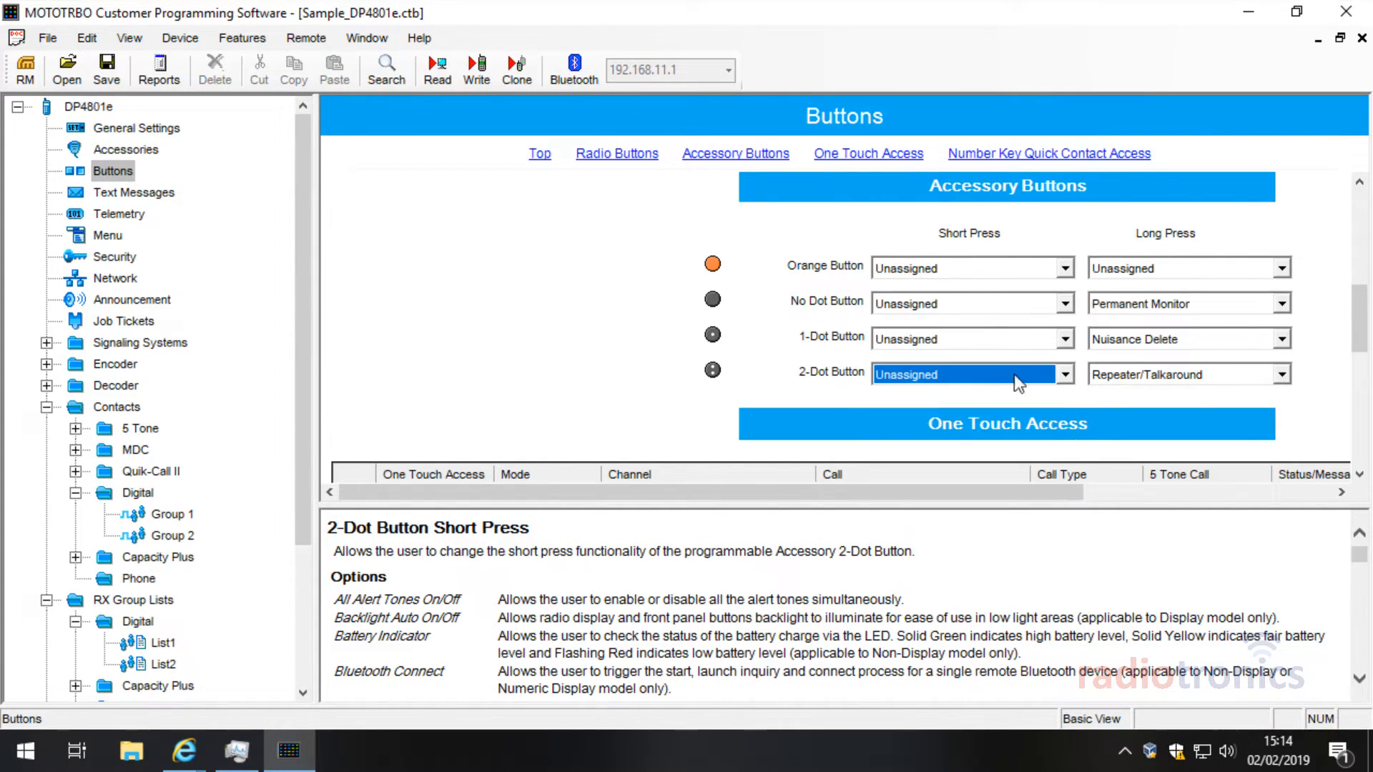
Step: Set the 2-Dot, 1-Dot and No Dot accessory long press to Unassigned
{"action": "left_click", "coordinate": [1212, 376]}
{"action": "key", "text": "u"}
{"action": "key", "text": "Return"}
{"action": "left_click", "coordinate": [1199, 343]}
{"action": "key", "text": "u"}
{"action": "key", "text": "Return"}
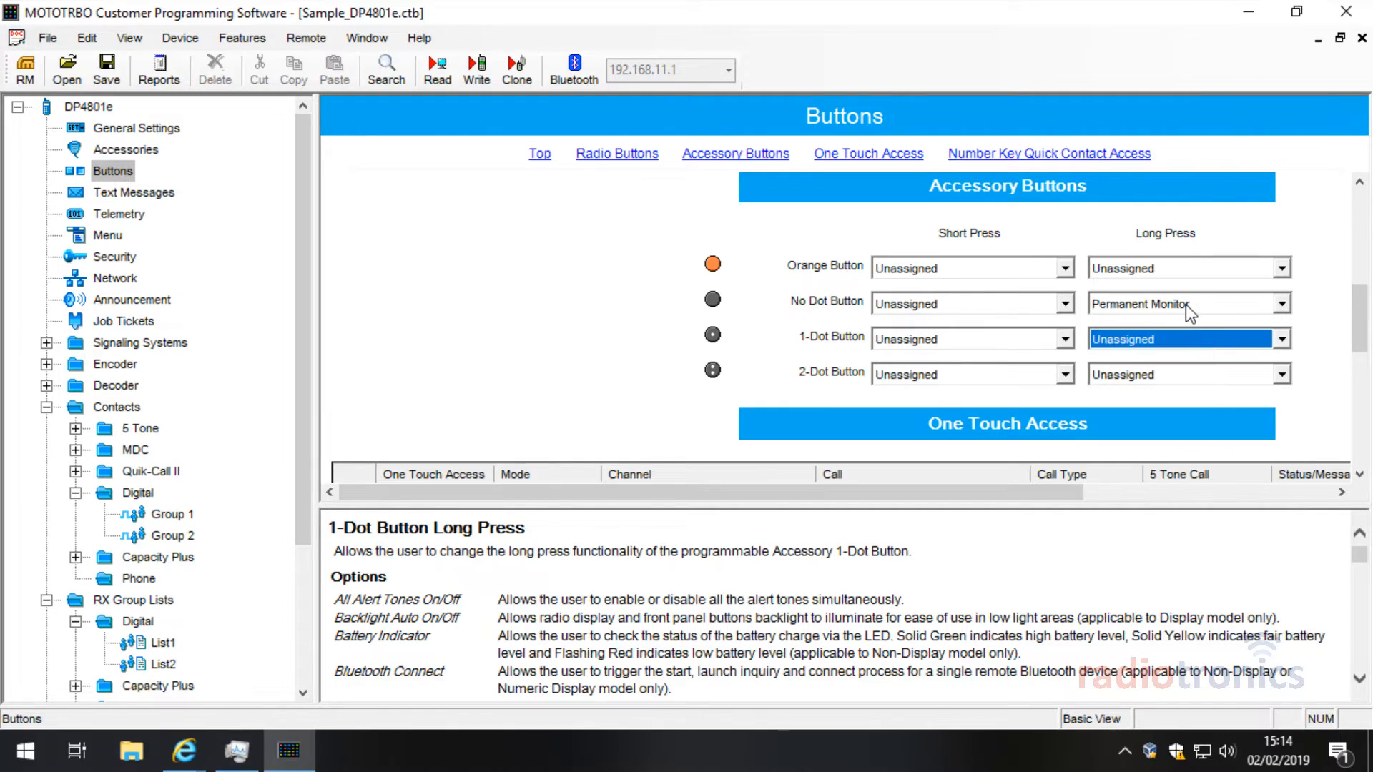
{"action": "left_click", "coordinate": [1187, 303]}
{"action": "key", "text": "u"}
{"action": "key", "text": "Return"}
{"action": "left_click", "coordinate": [1359, 311]}
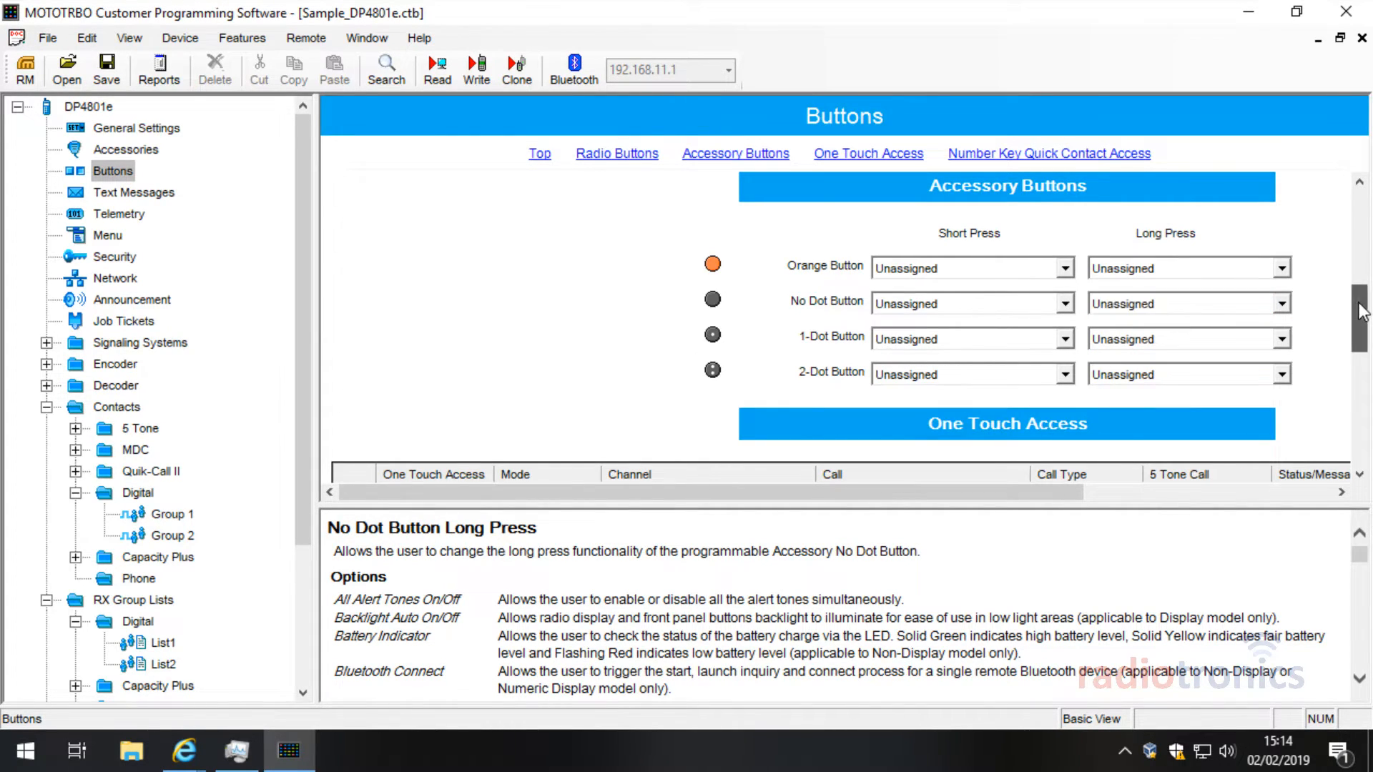
{"action": "left_click_drag", "start_coordinate": [1360, 311], "coordinate": [1366, 254]}
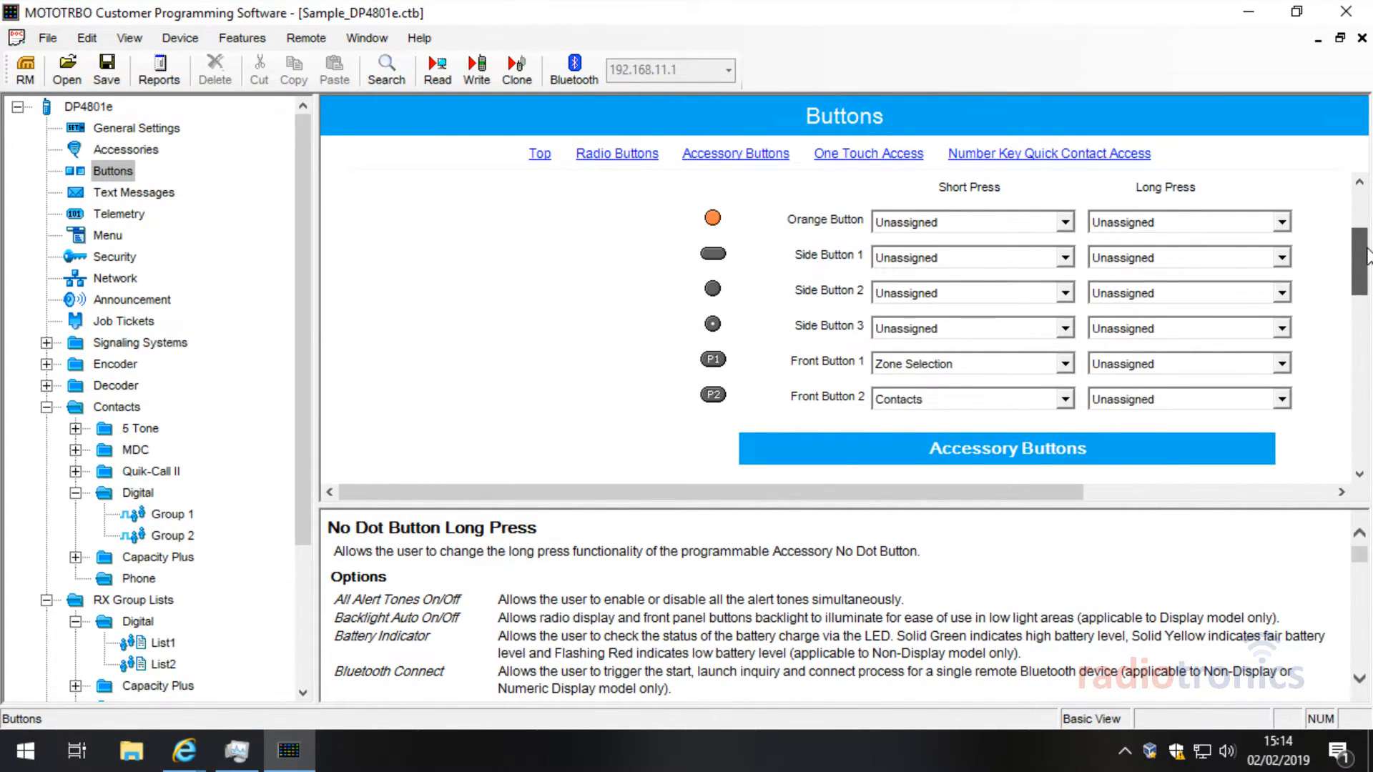
{"action": "scroll", "coordinate": [1366, 254], "scroll_direction": "up", "scroll_amount": 3}
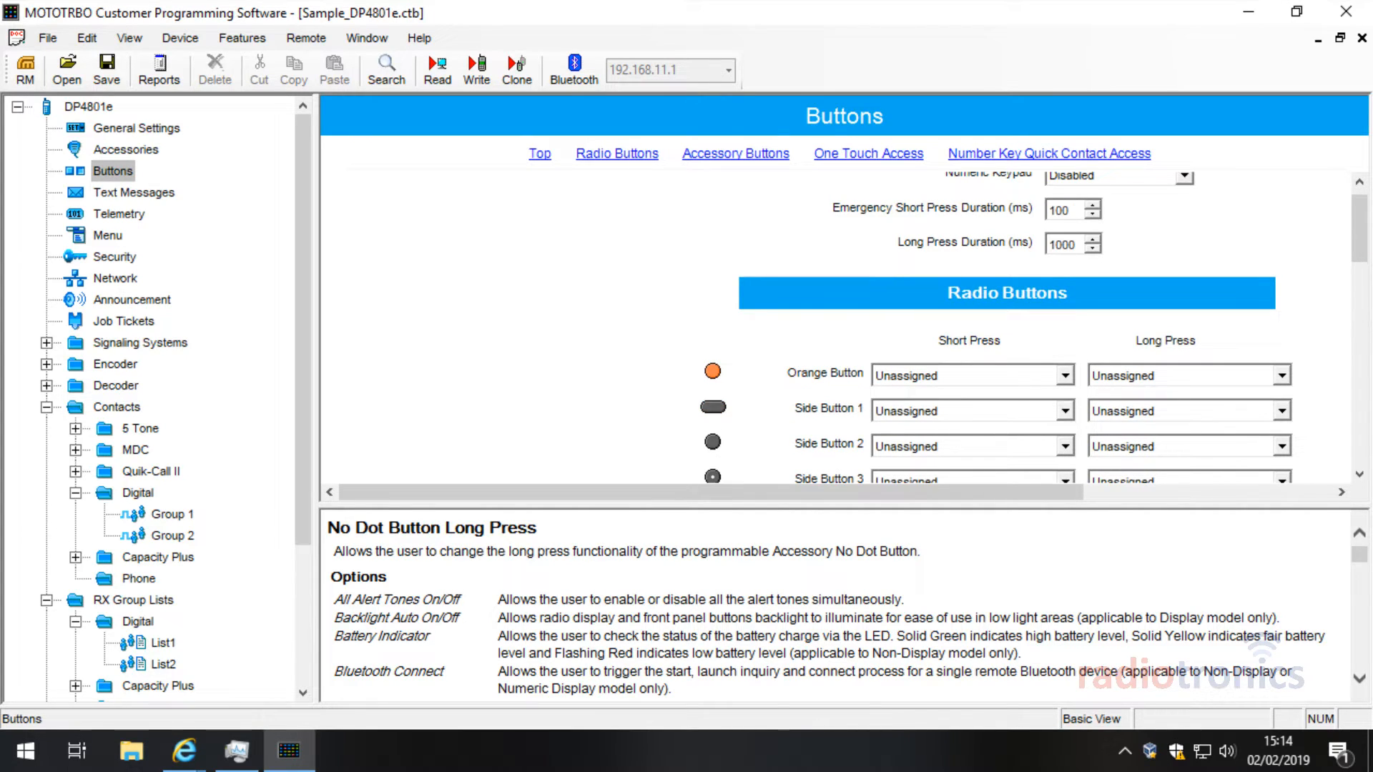
{"action": "left_click_drag", "start_coordinate": [1366, 247], "coordinate": [1365, 218]}
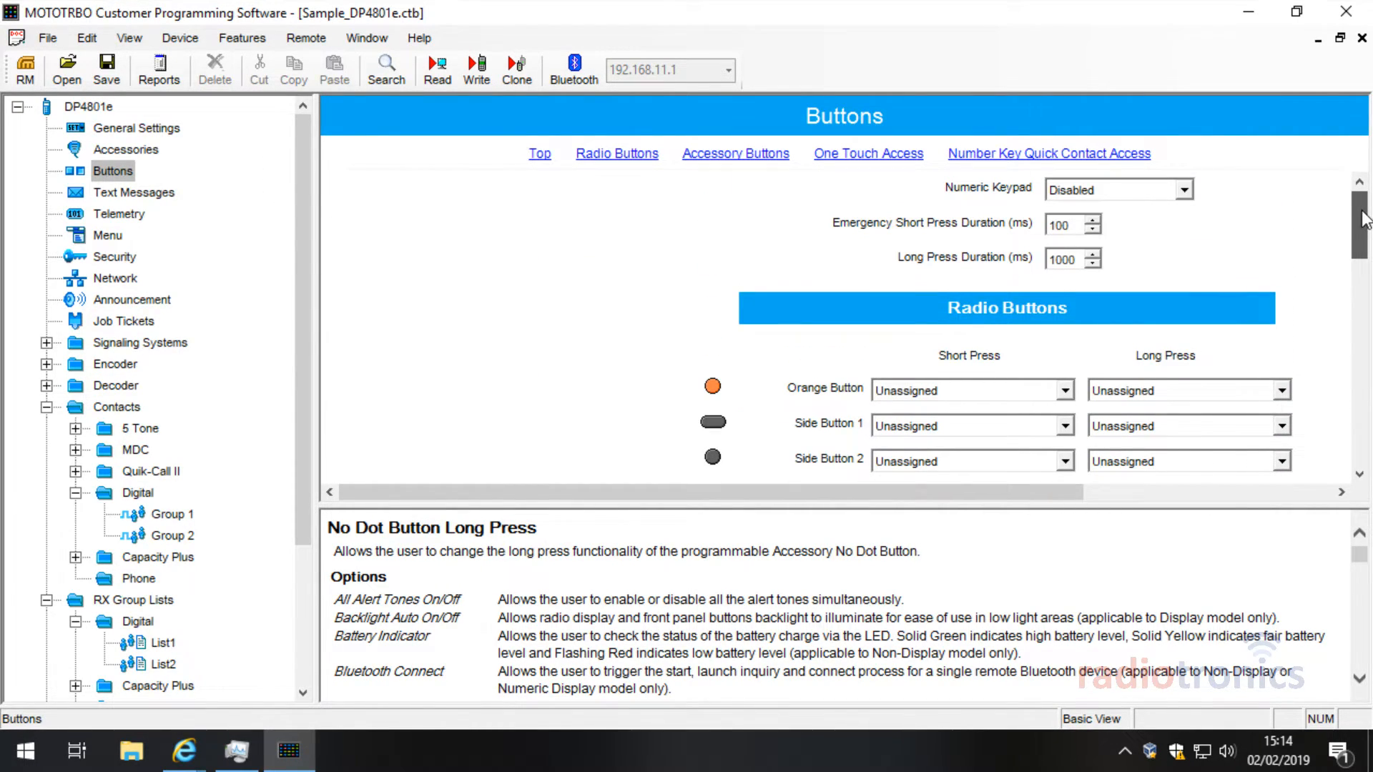
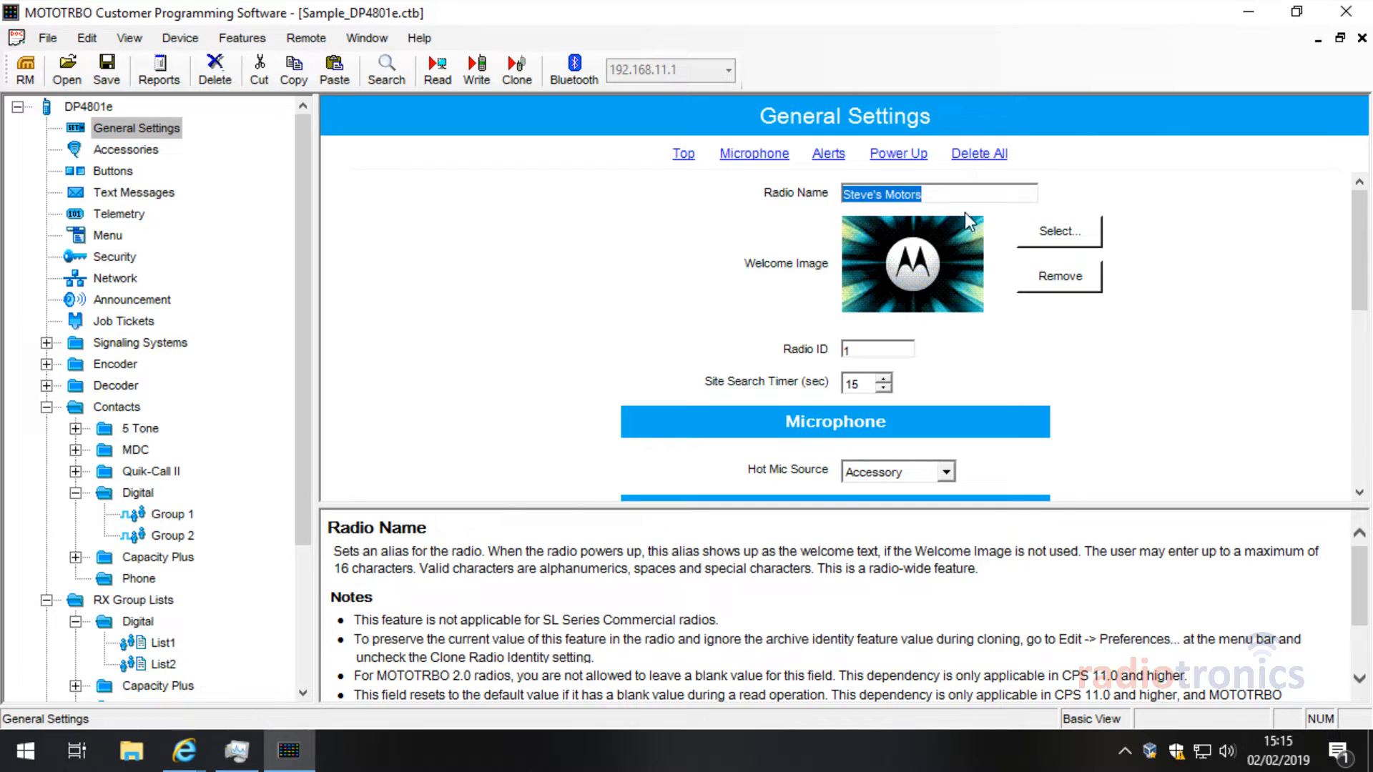
Step: Select the existing radio name 'Steve's Motors' in General Settings
{"action": "left_click", "coordinate": [937, 193]}
{"action": "left_click_drag", "start_coordinate": [937, 193], "coordinate": [762, 197]}
{"action": "left_click", "coordinate": [924, 193]}
{"action": "left_click_drag", "start_coordinate": [924, 193], "coordinate": [752, 195]}
{"action": "left_click", "coordinate": [925, 192]}
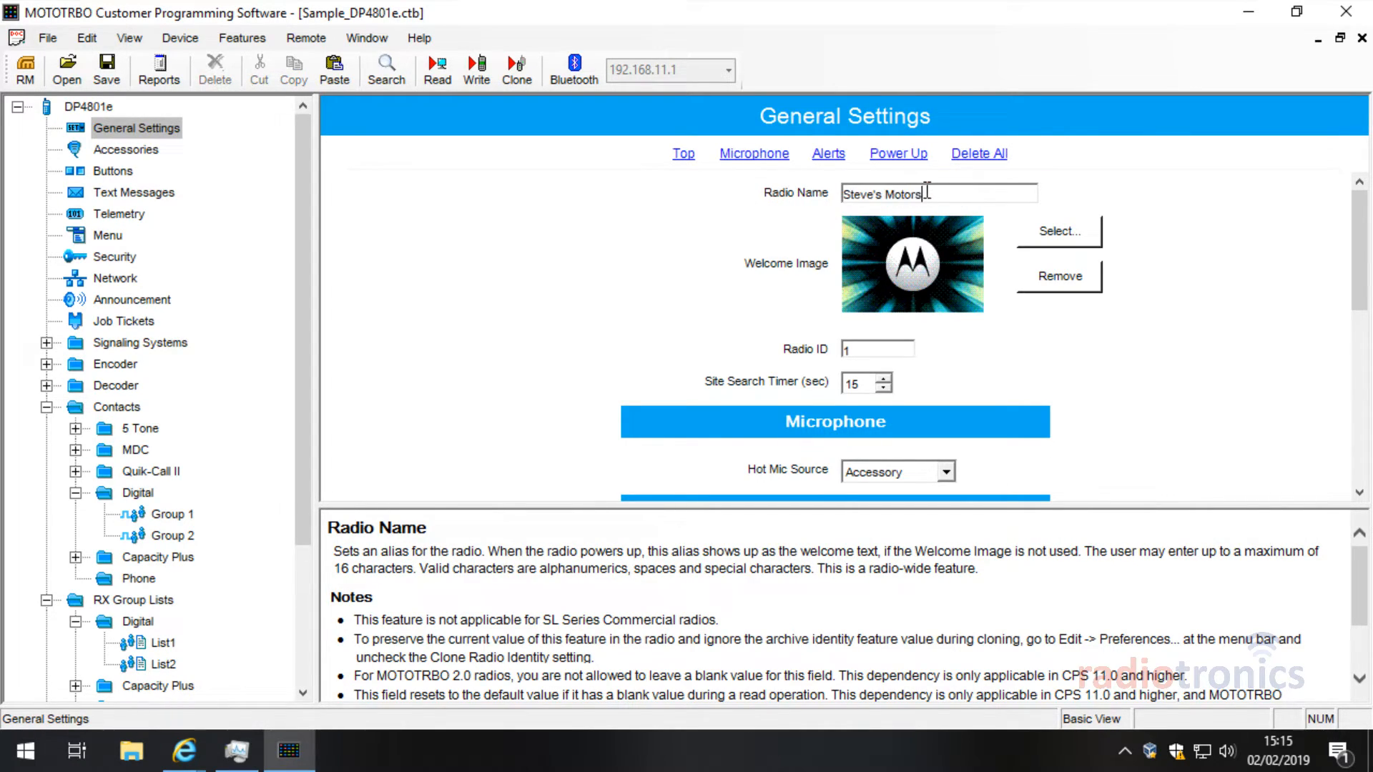
{"action": "left_click_drag", "start_coordinate": [311, 195], "coordinate": [322, 285]}
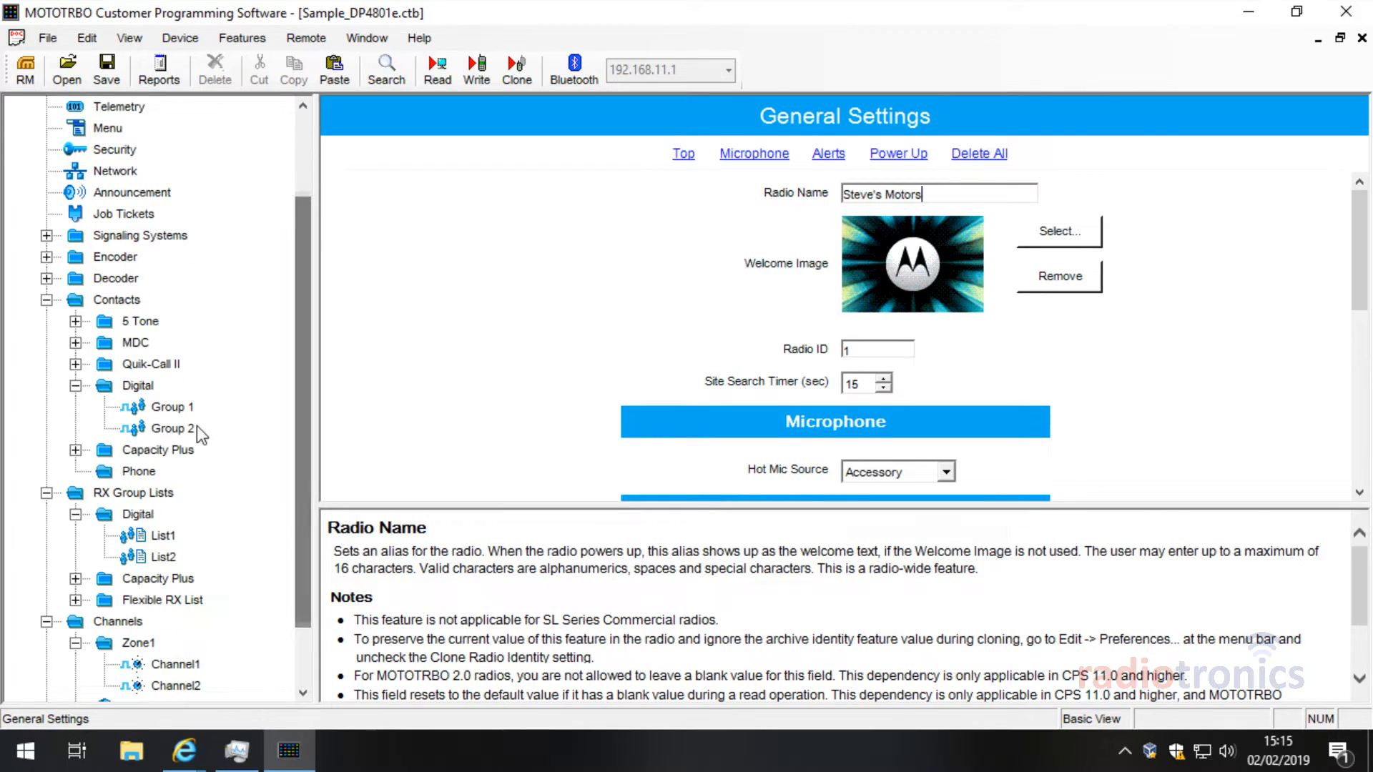
Step: Confirm Channel1 calls Group 1 and inspect Group 1's Call ID
{"action": "left_click", "coordinate": [174, 665]}
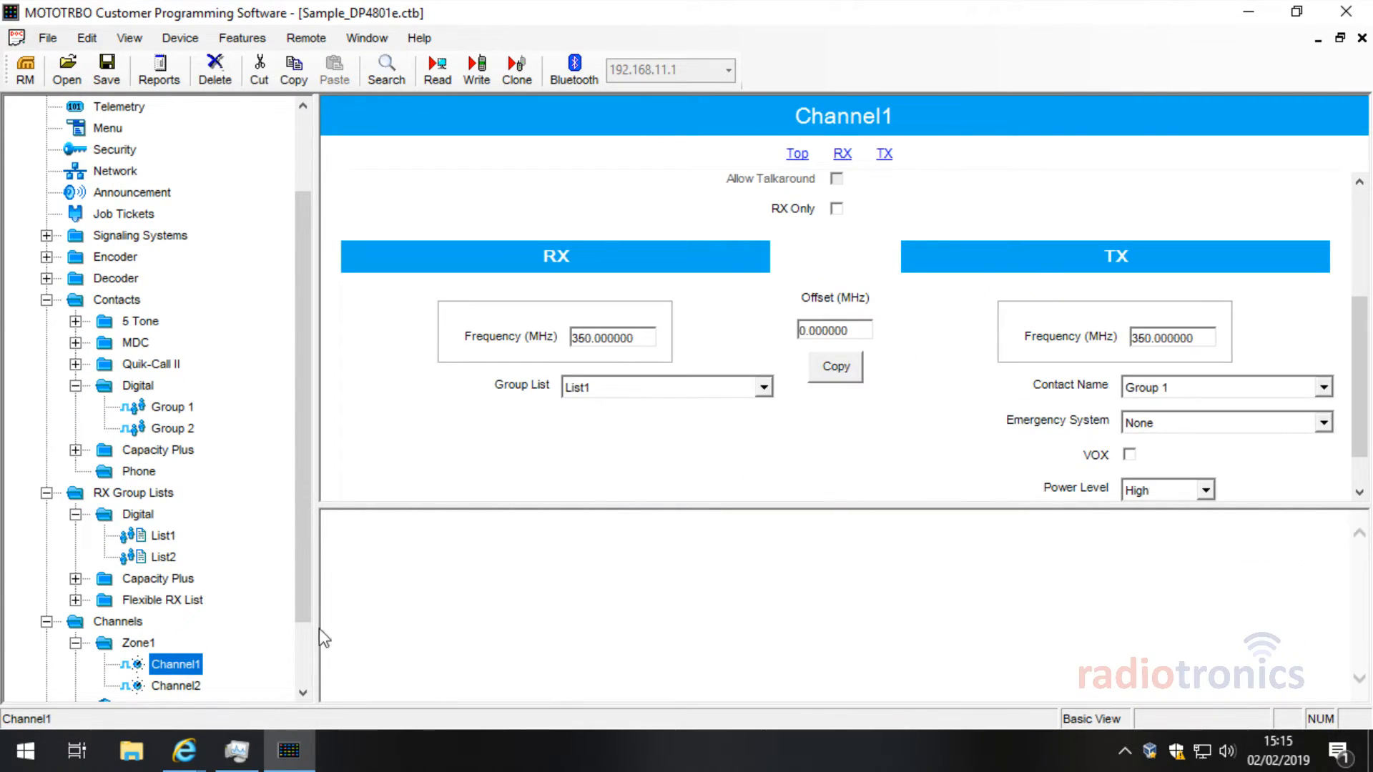
{"action": "scroll", "coordinate": [418, 405], "scroll_direction": "down", "scroll_amount": 1}
{"action": "scroll", "coordinate": [239, 409], "scroll_direction": "down", "scroll_amount": 2}
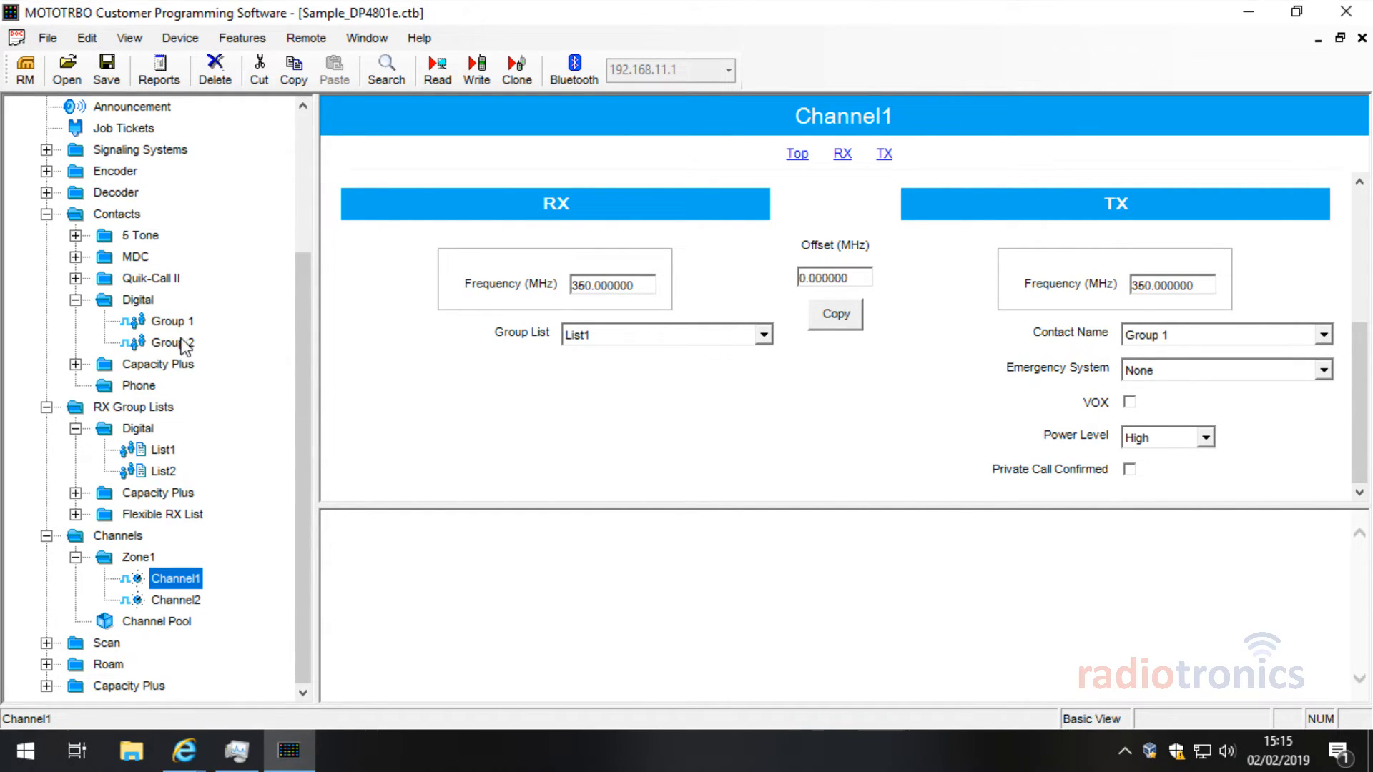
{"action": "left_click", "coordinate": [1198, 336]}
{"action": "left_click", "coordinate": [1200, 346]}
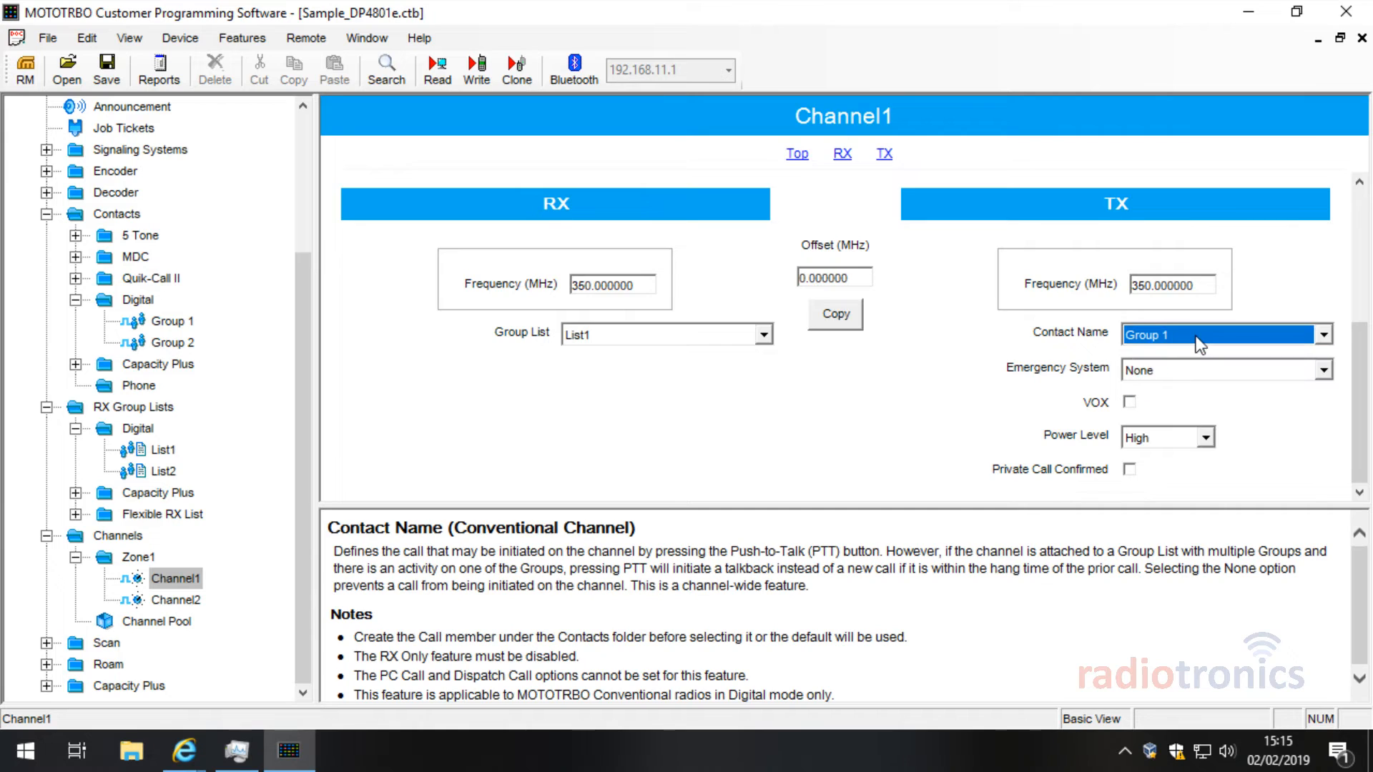
{"action": "left_click", "coordinate": [164, 326]}
{"action": "left_click", "coordinate": [879, 166]}
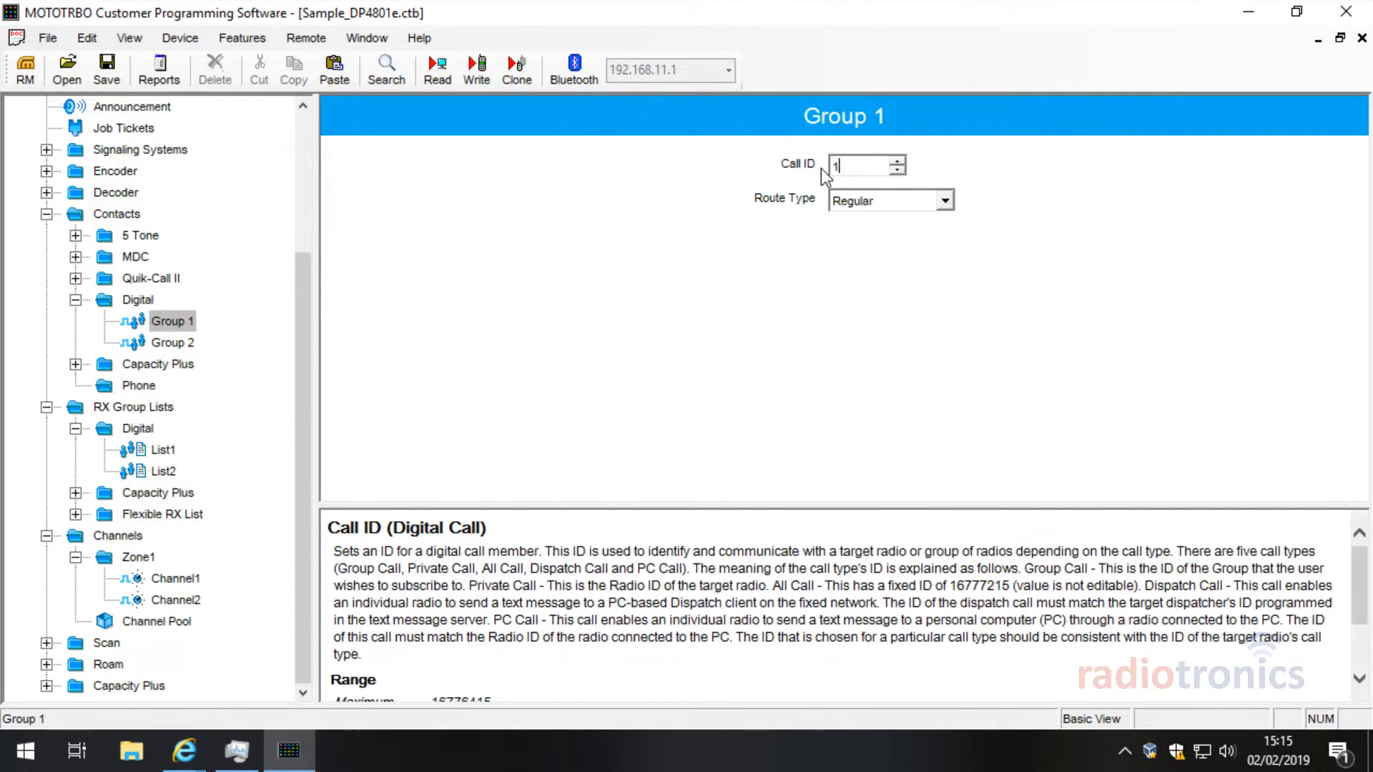
Step: Inspect Channel2's Group 2 Call ID, then view RX group List1's membership
{"action": "left_click", "coordinate": [198, 603]}
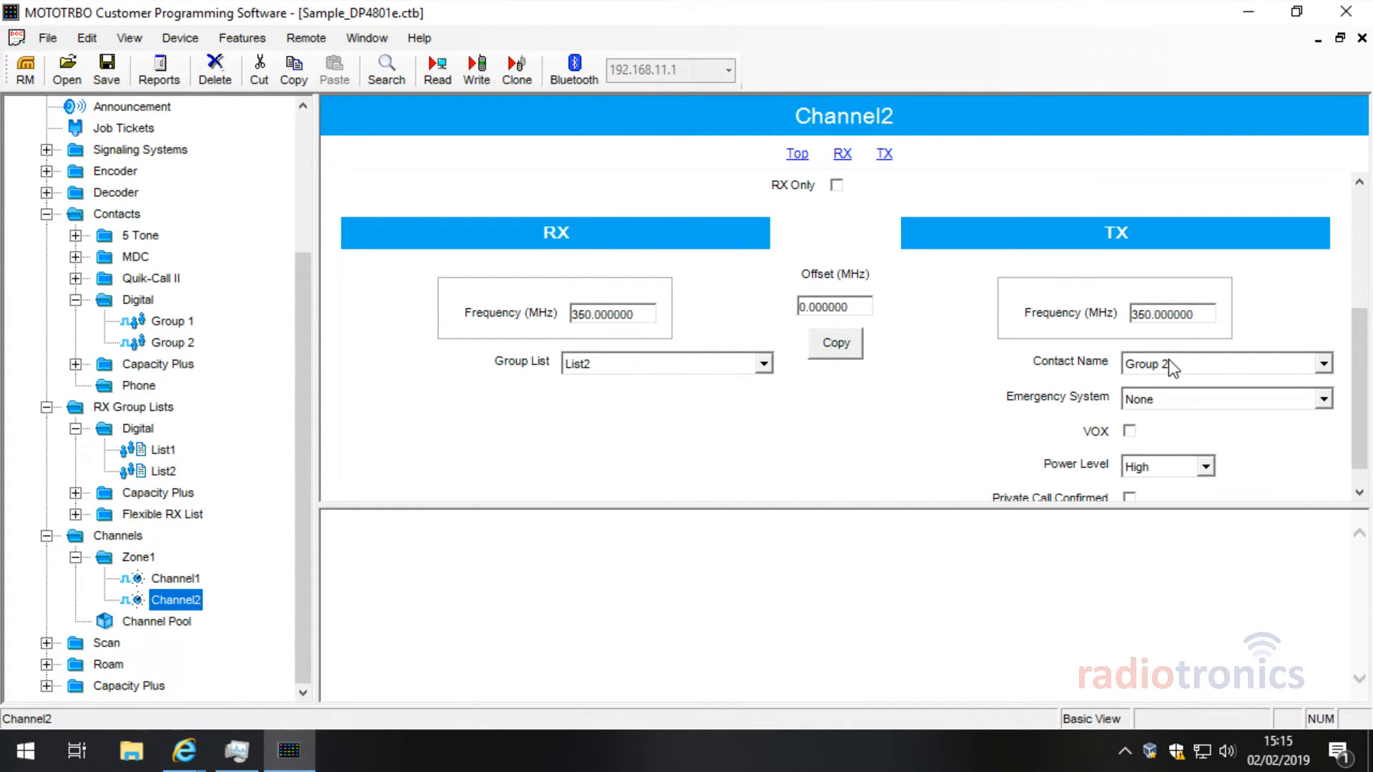
{"action": "left_click", "coordinate": [168, 344]}
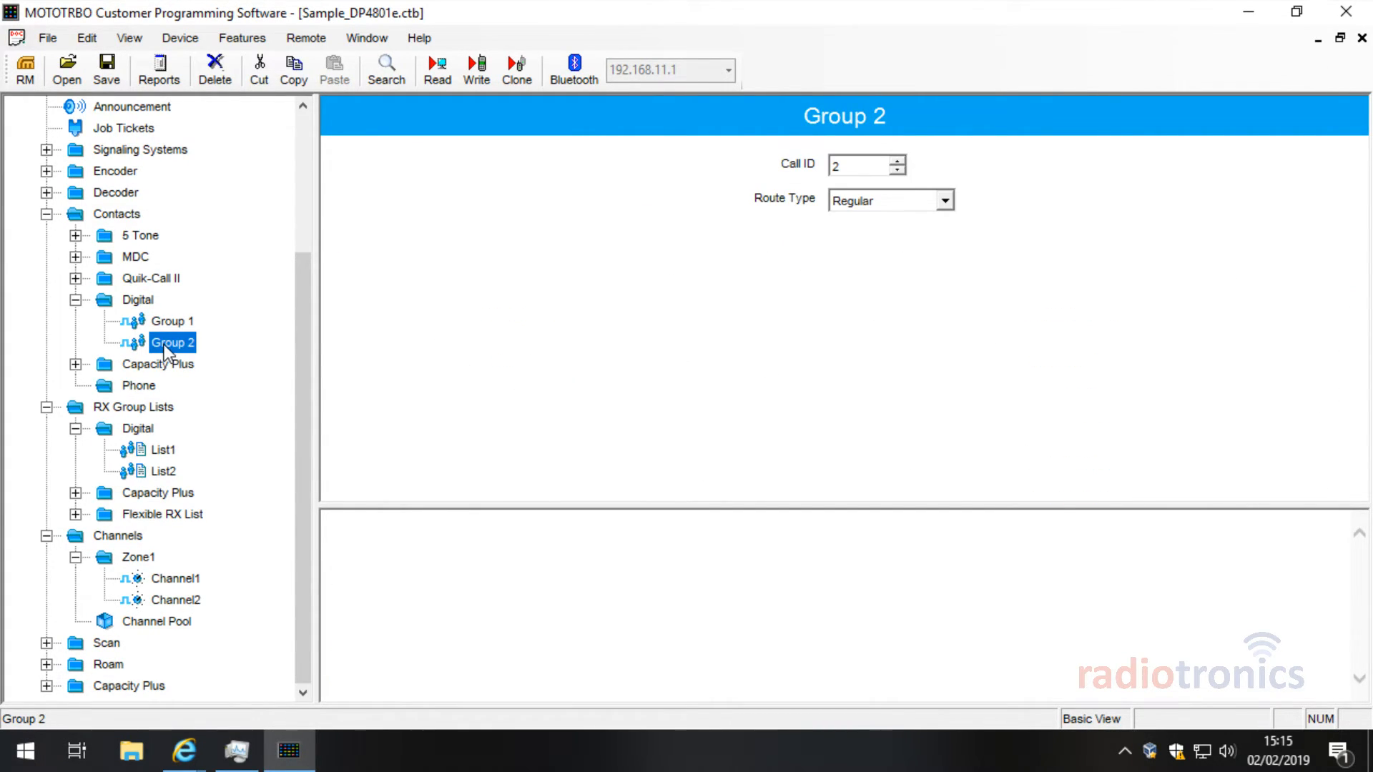
{"action": "left_click", "coordinate": [852, 169]}
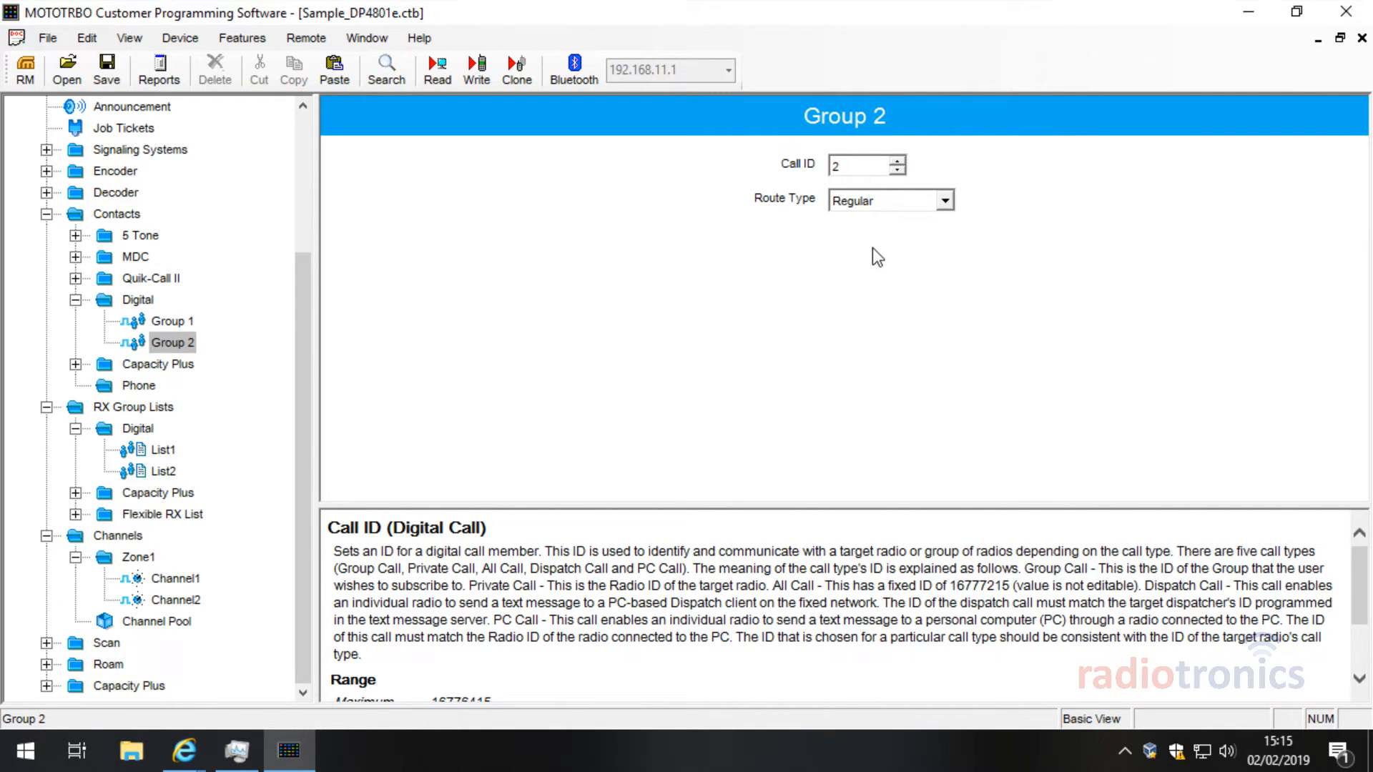
{"action": "left_click", "coordinate": [178, 580]}
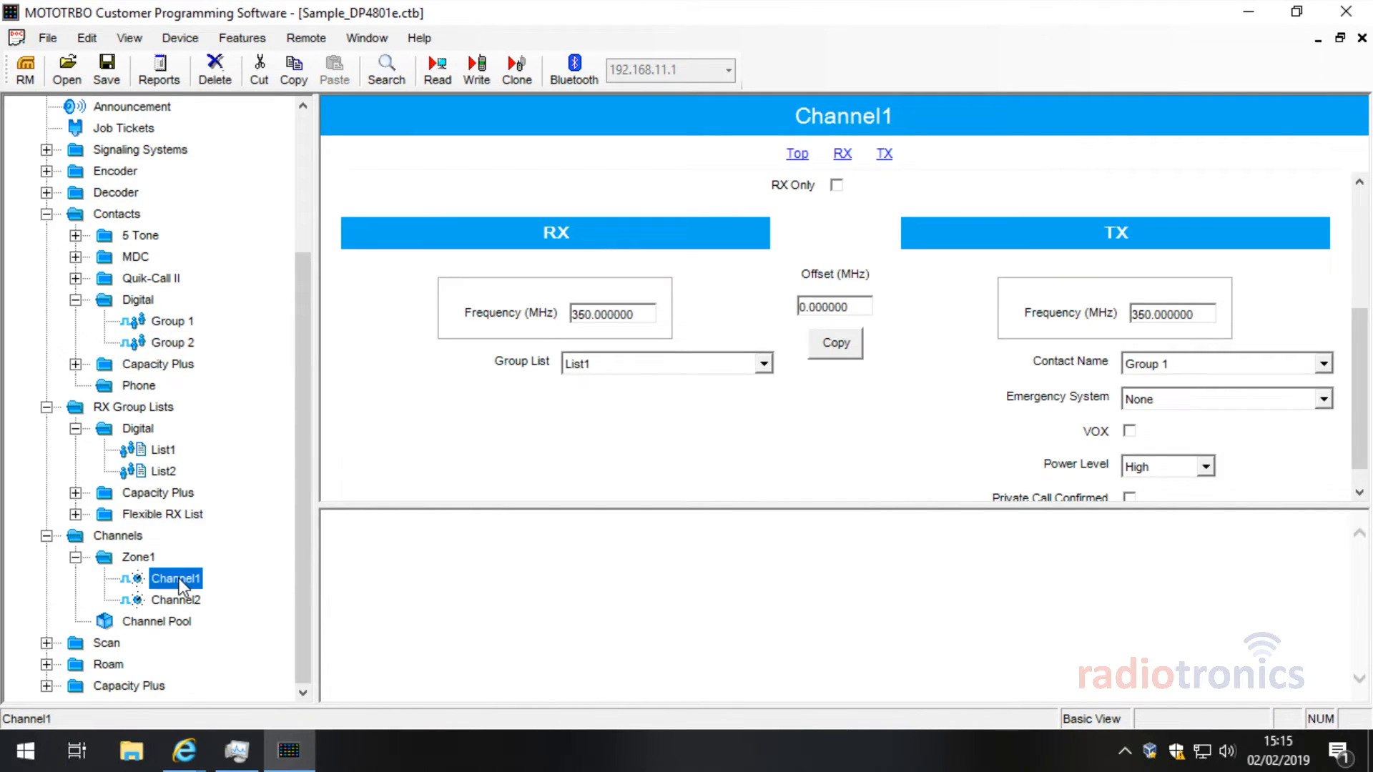
{"action": "left_click", "coordinate": [164, 449]}
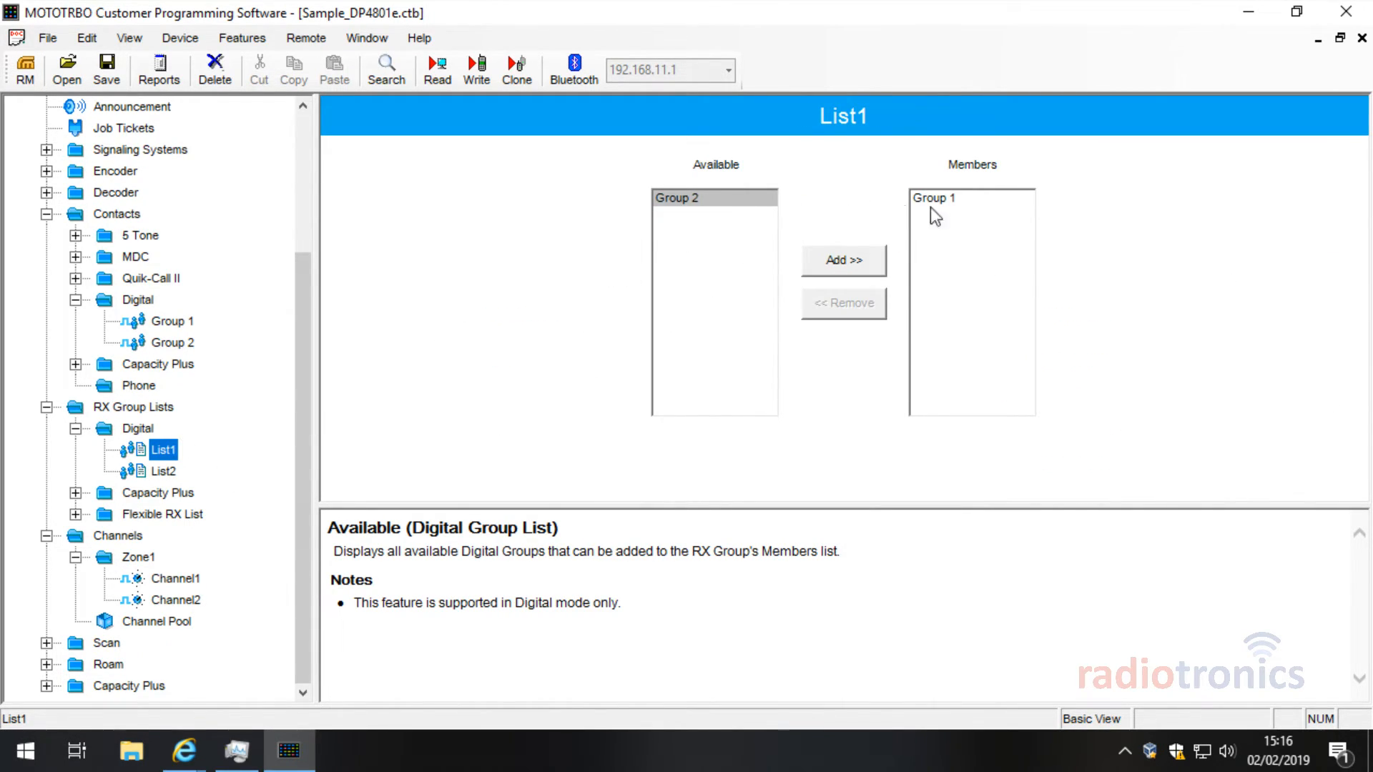
Step: Pick Group 1 in List1's members, then view List2 with member Group 2
{"action": "left_click", "coordinate": [984, 197]}
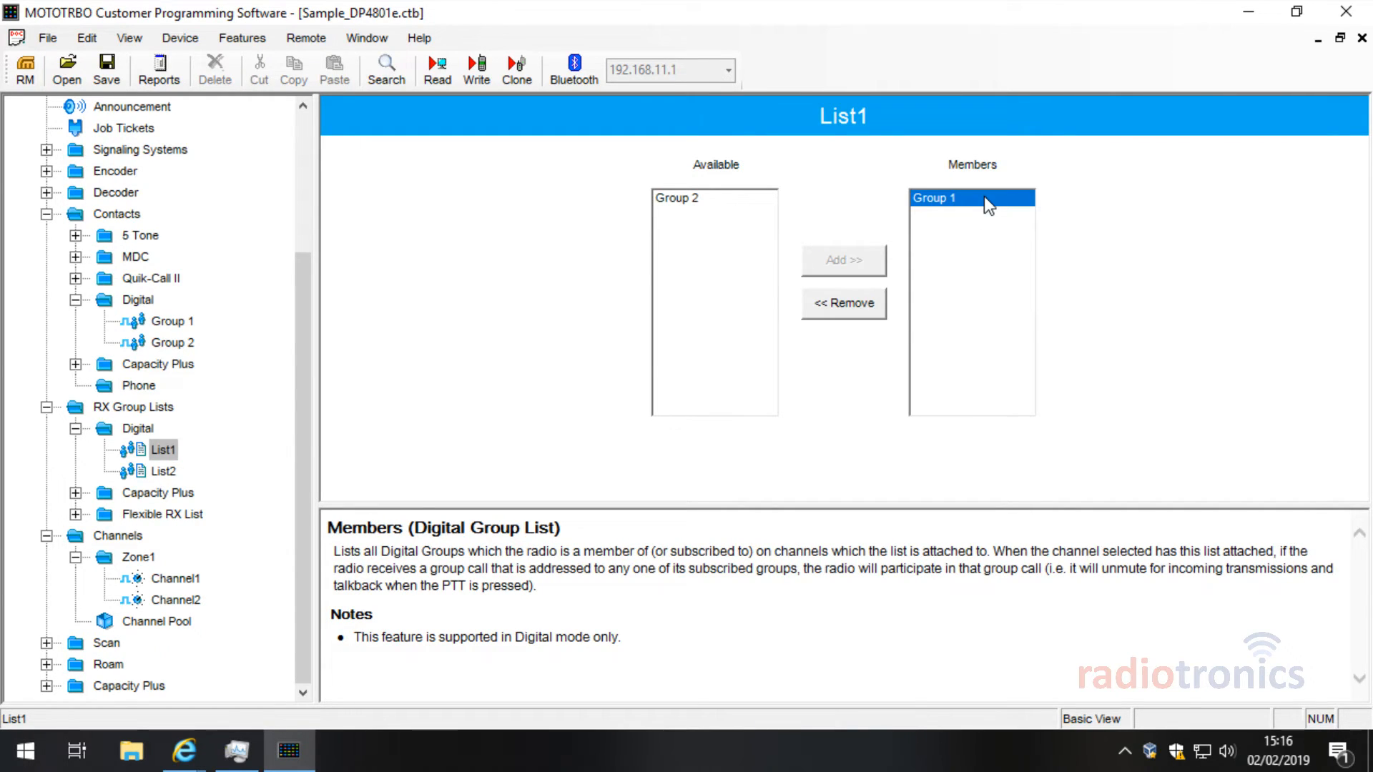
{"action": "left_click", "coordinate": [163, 471]}
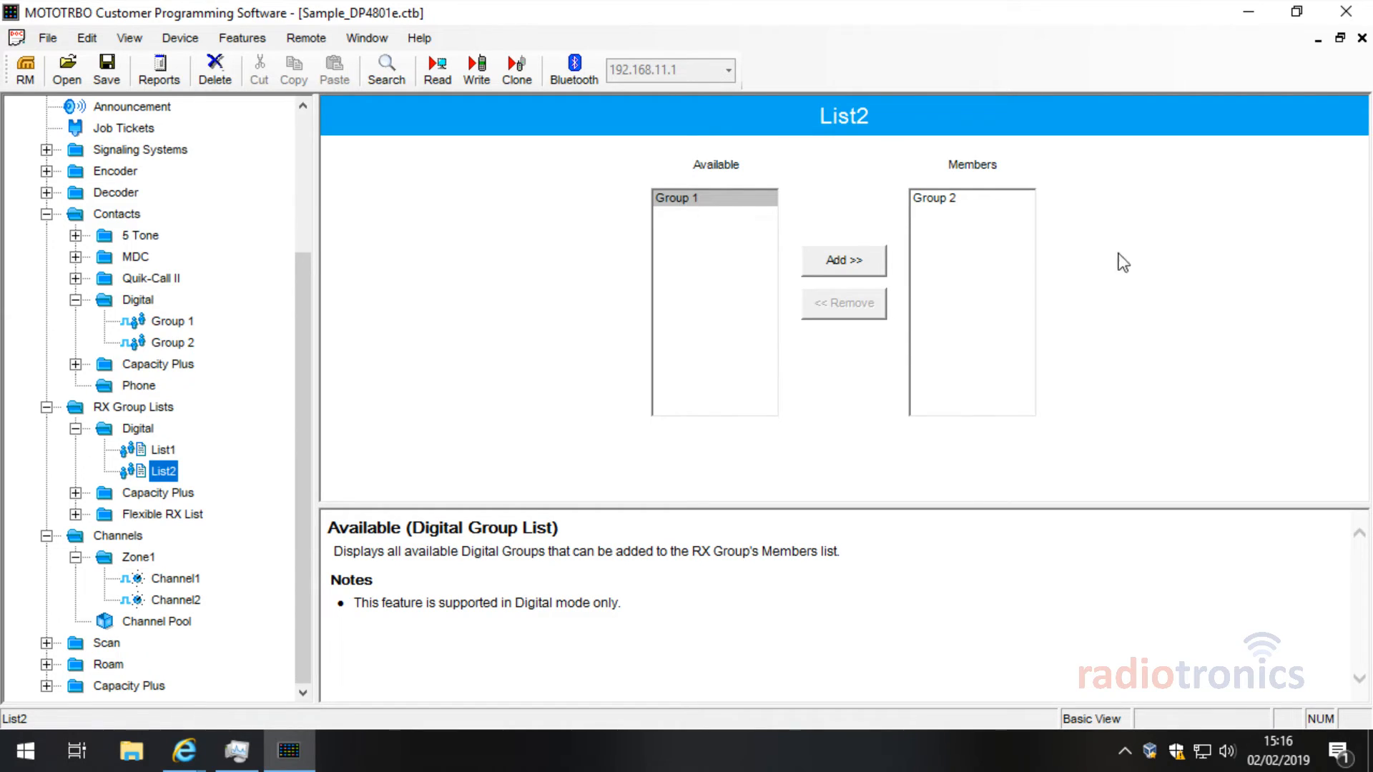
{"action": "left_click_drag", "start_coordinate": [303, 414], "coordinate": [290, 293]}
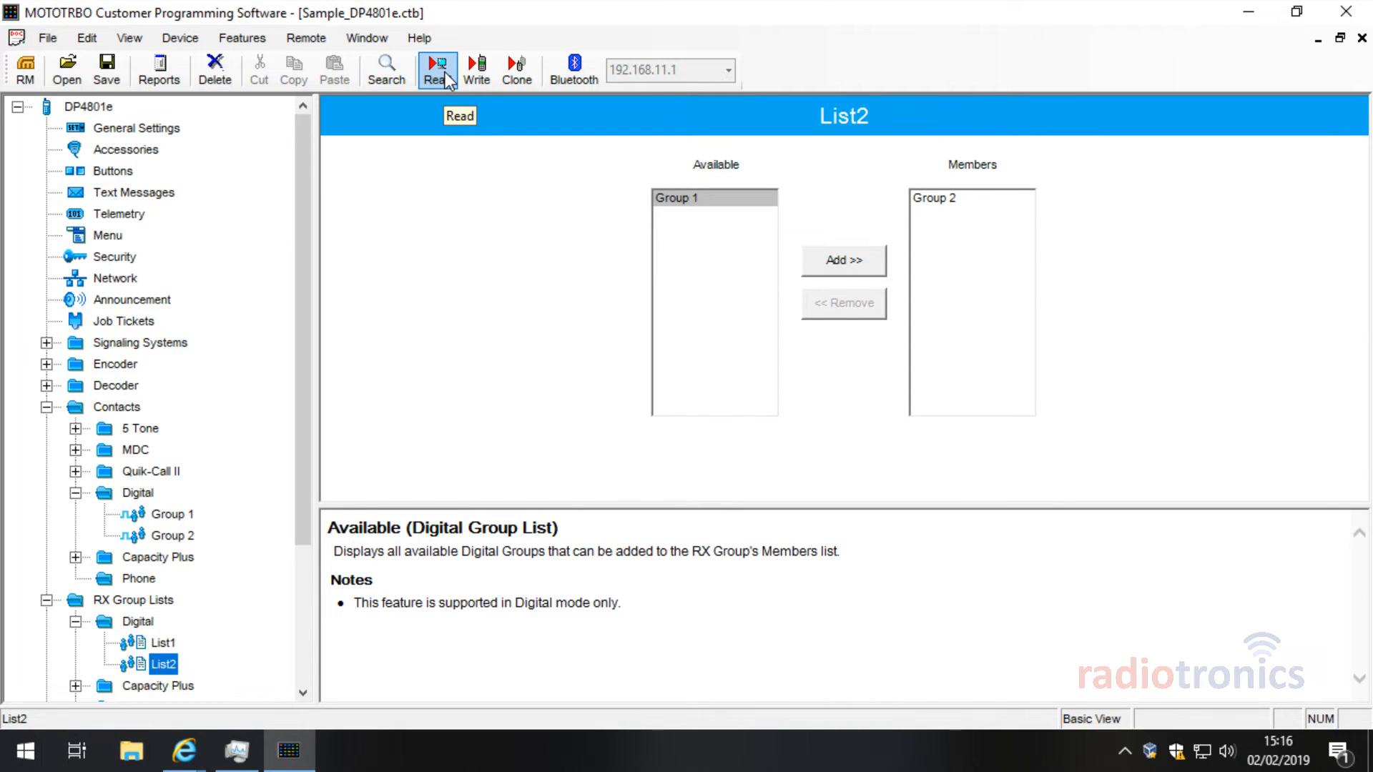
{"action": "left_click", "coordinate": [47, 38]}
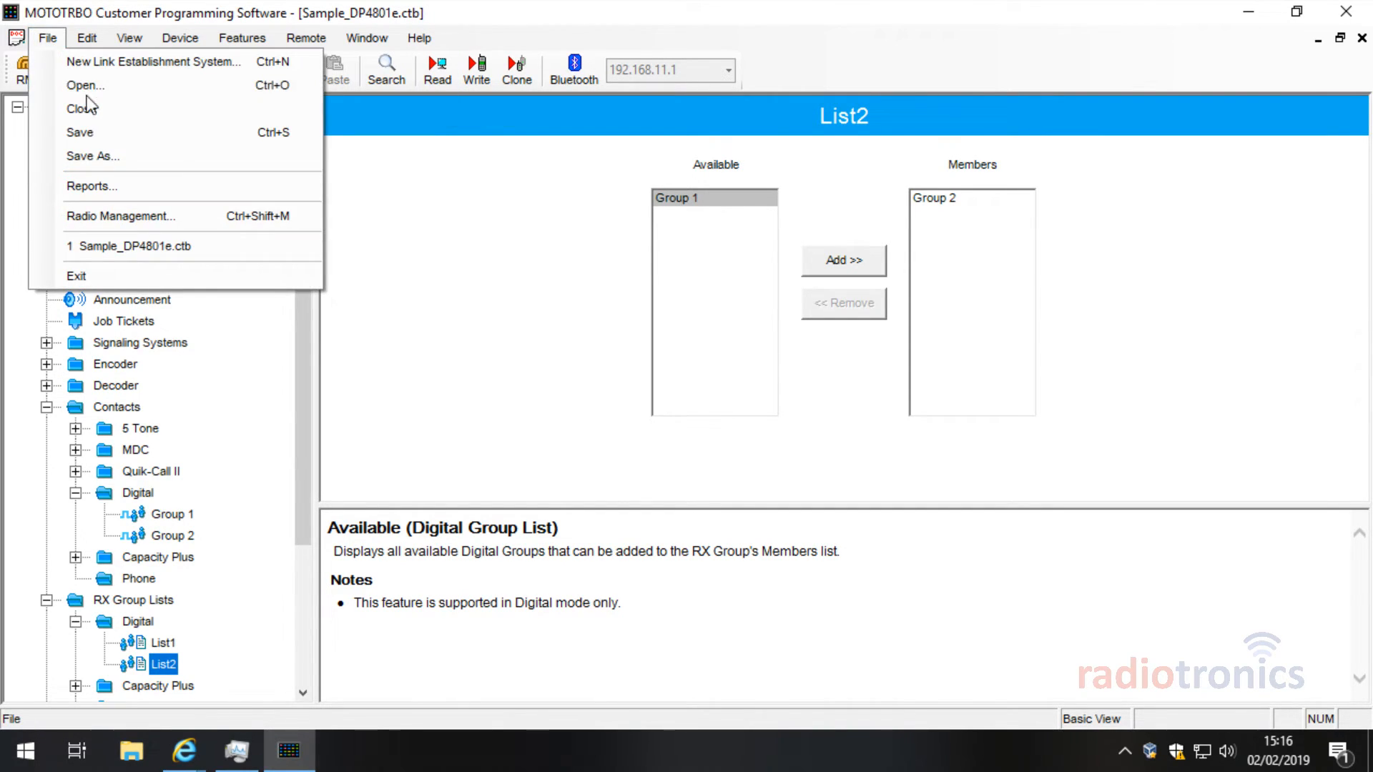
{"action": "left_click", "coordinate": [143, 156]}
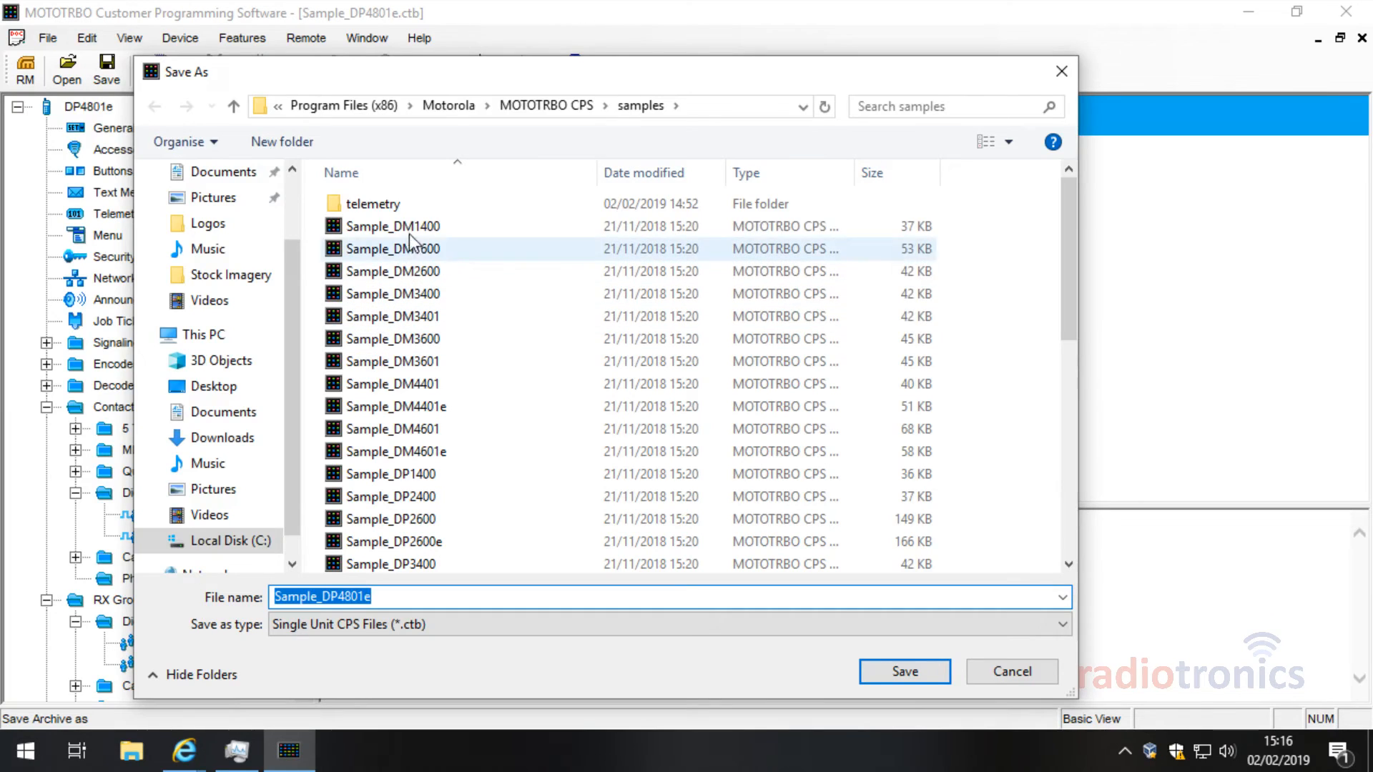
{"action": "left_click", "coordinate": [1022, 672]}
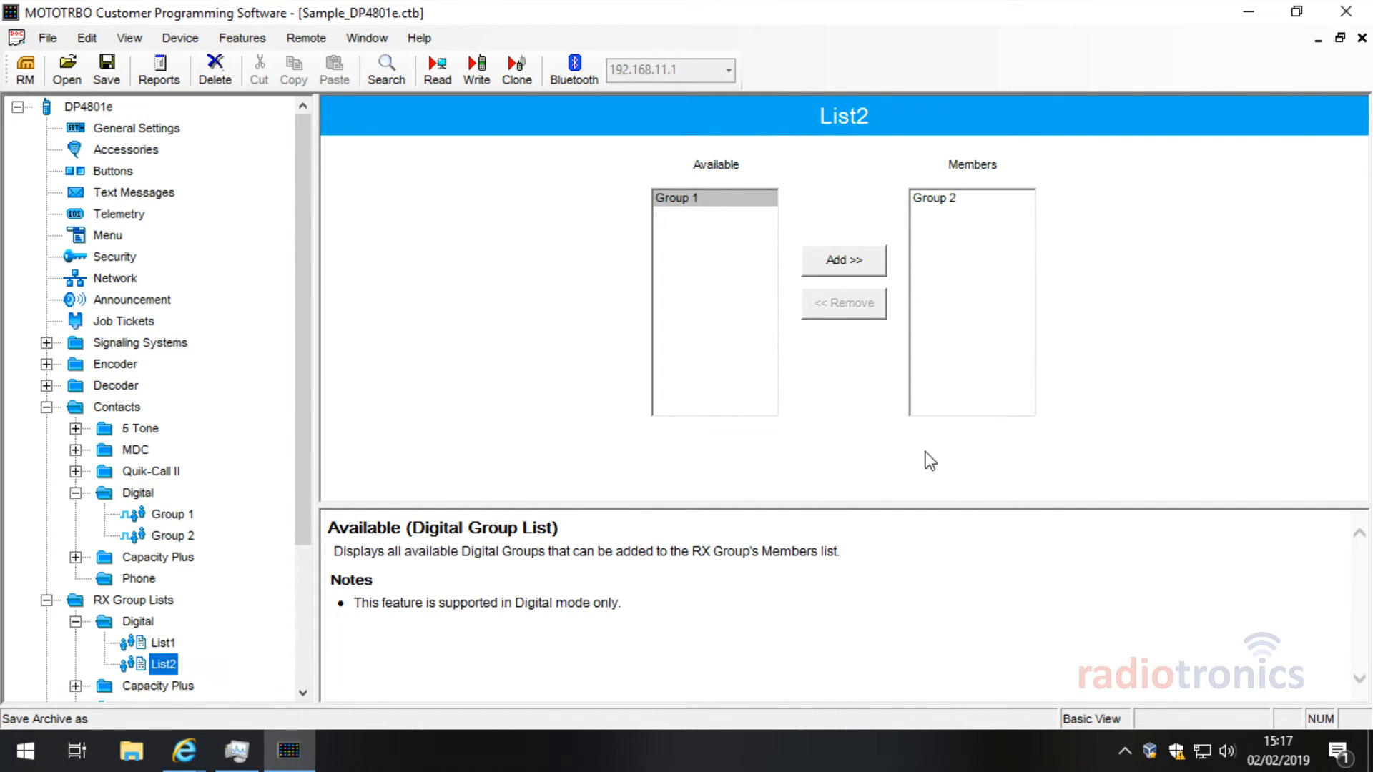
Step: Switch General Settings to the Expert view to reveal every section
{"action": "left_click", "coordinate": [137, 128]}
{"action": "left_click_drag", "start_coordinate": [1356, 238], "coordinate": [1364, 399]}
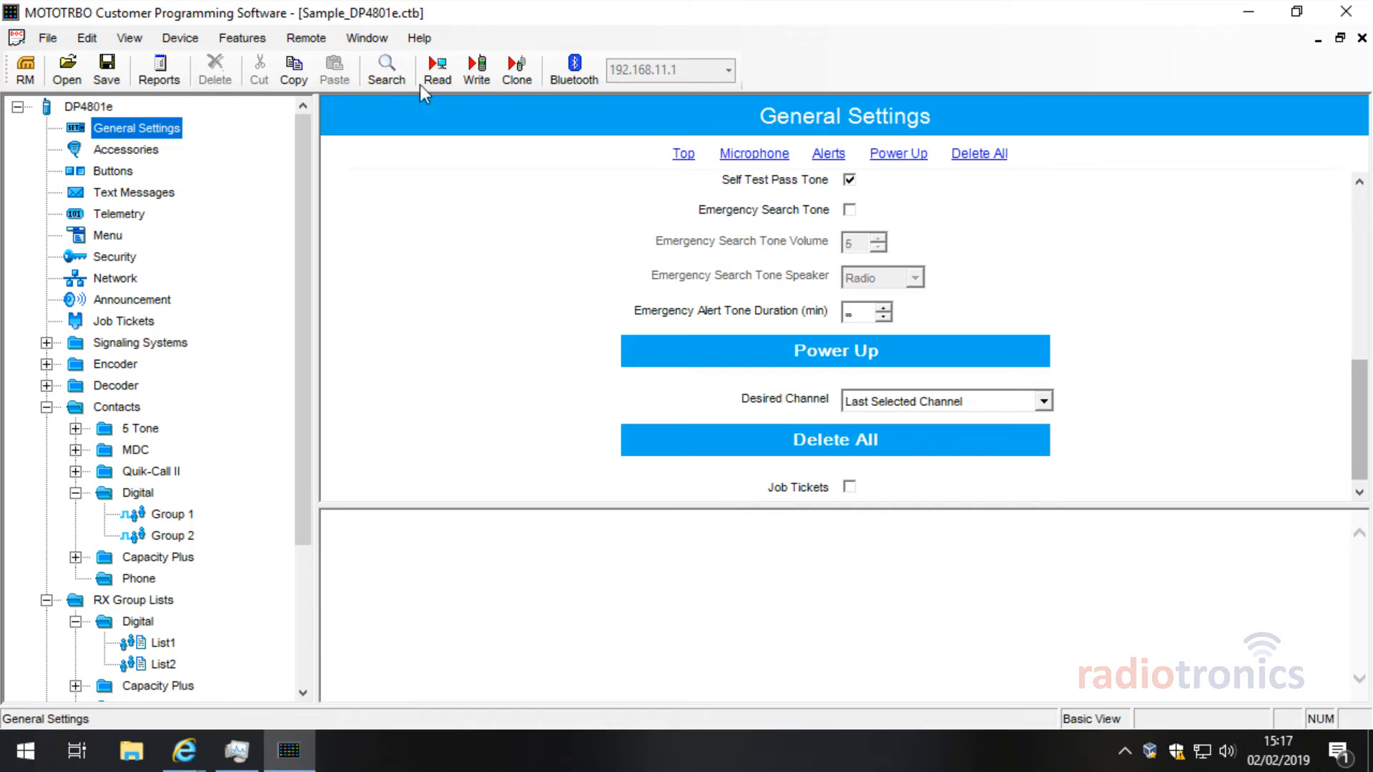
{"action": "left_click", "coordinate": [86, 37]}
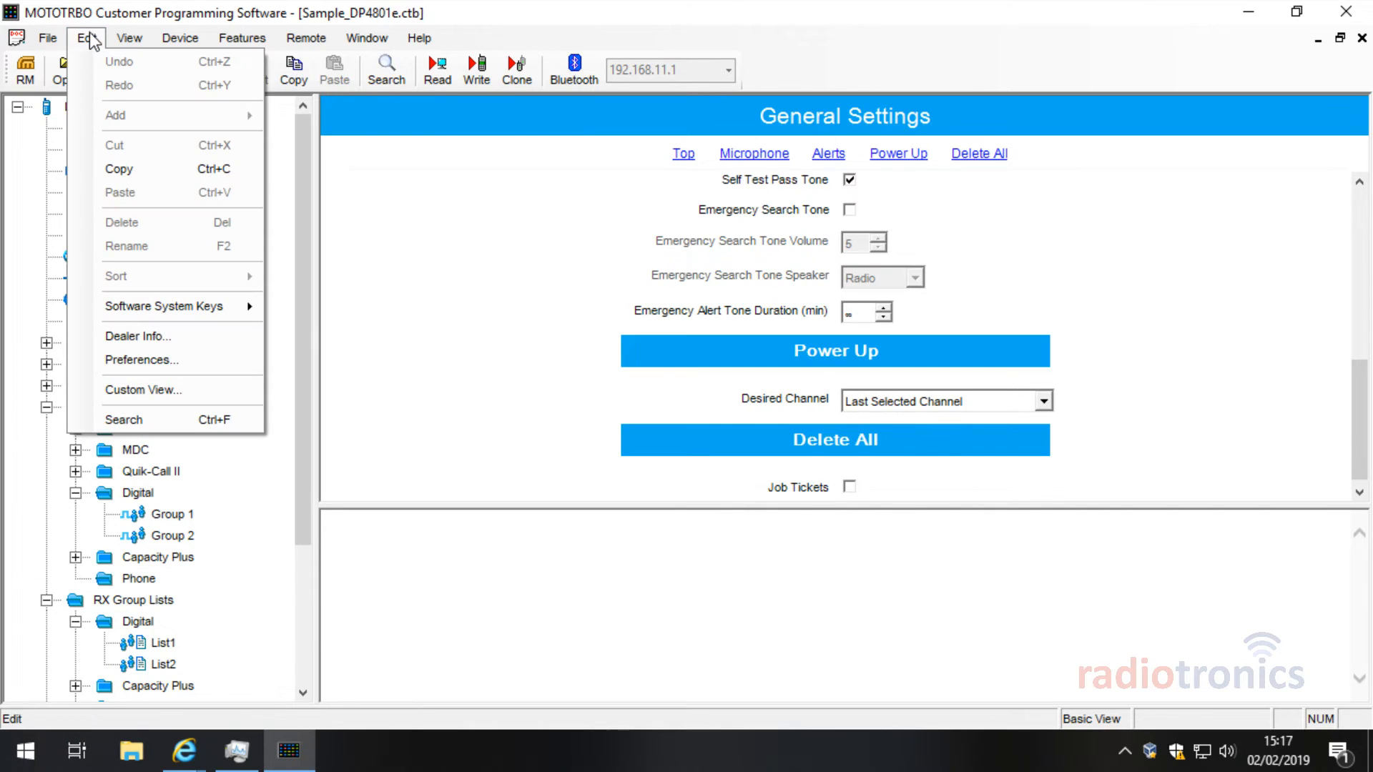
{"action": "left_click", "coordinate": [131, 44]}
{"action": "left_click", "coordinate": [130, 39]}
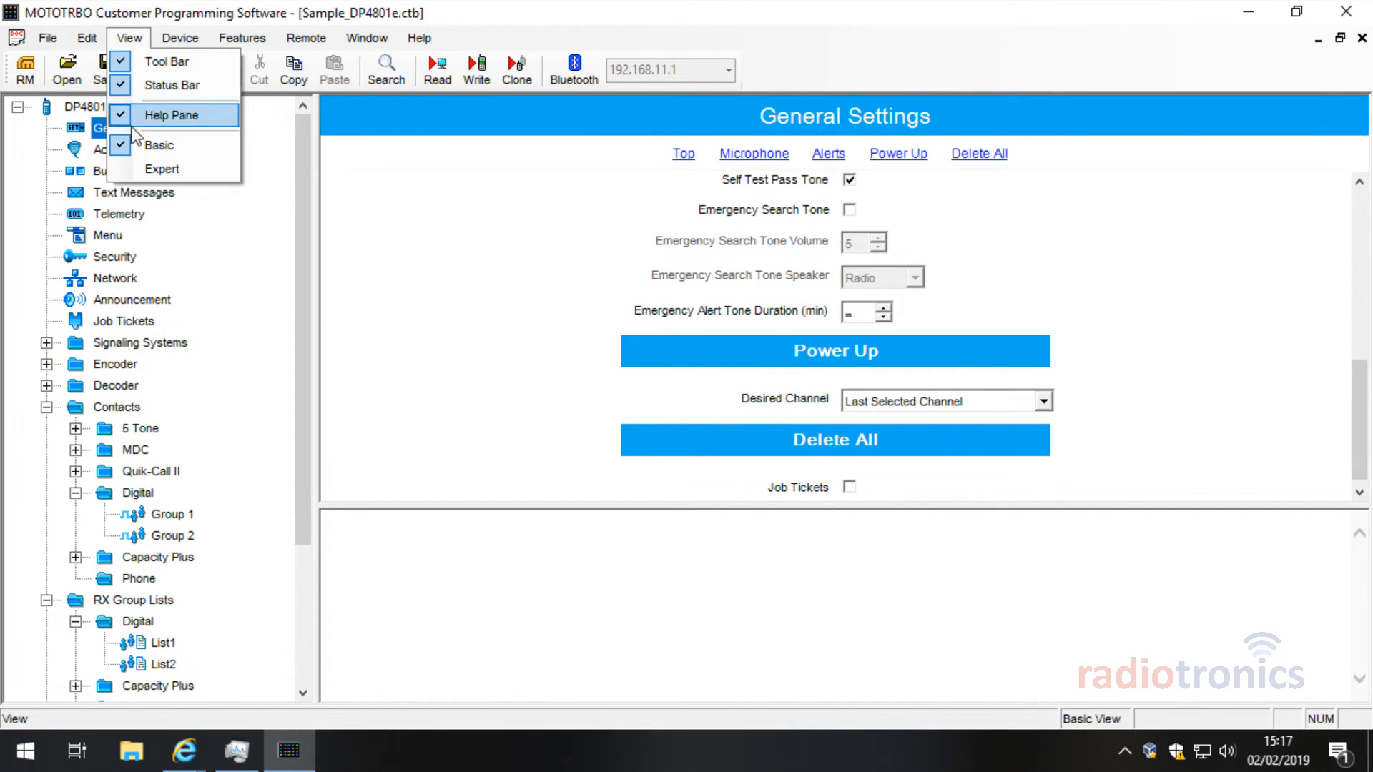
{"action": "left_click", "coordinate": [182, 170]}
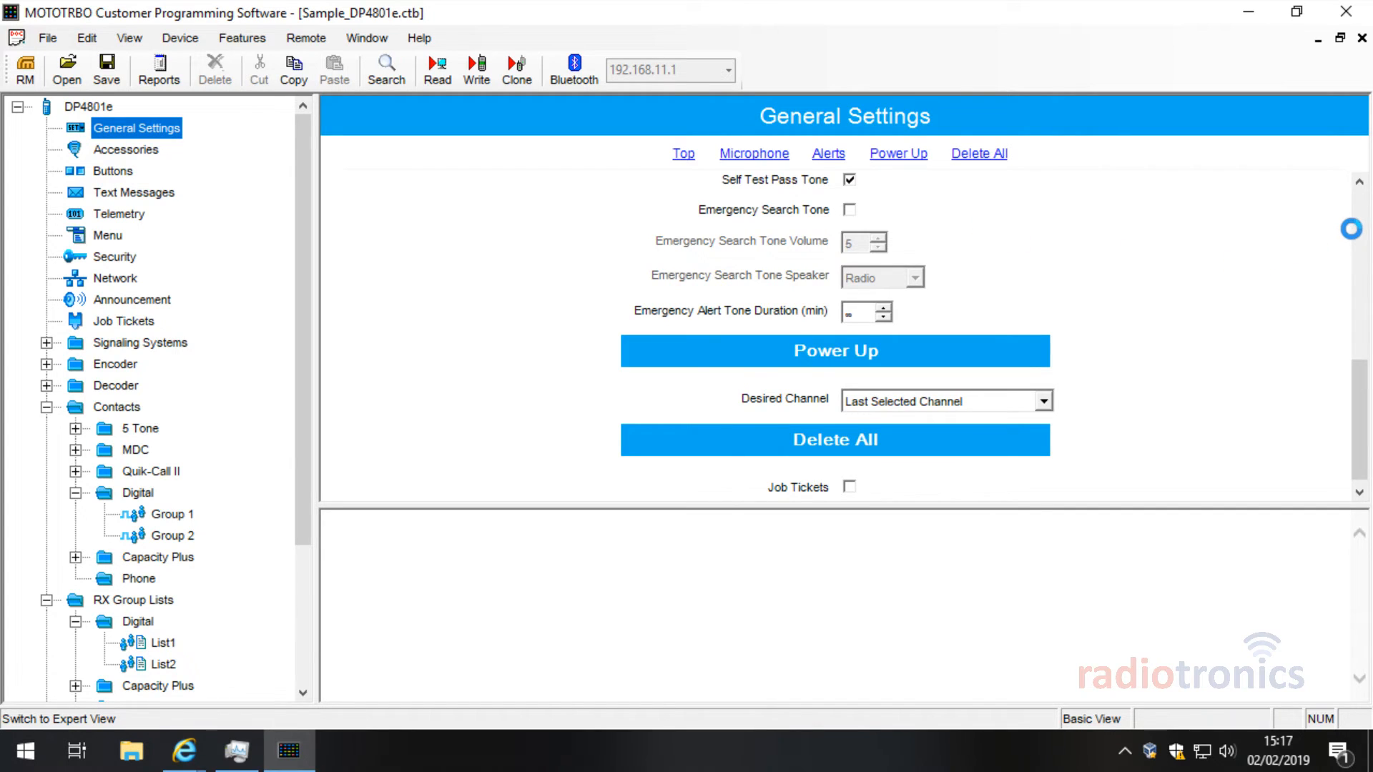
{"action": "left_click_drag", "start_coordinate": [1359, 223], "coordinate": [1362, 276]}
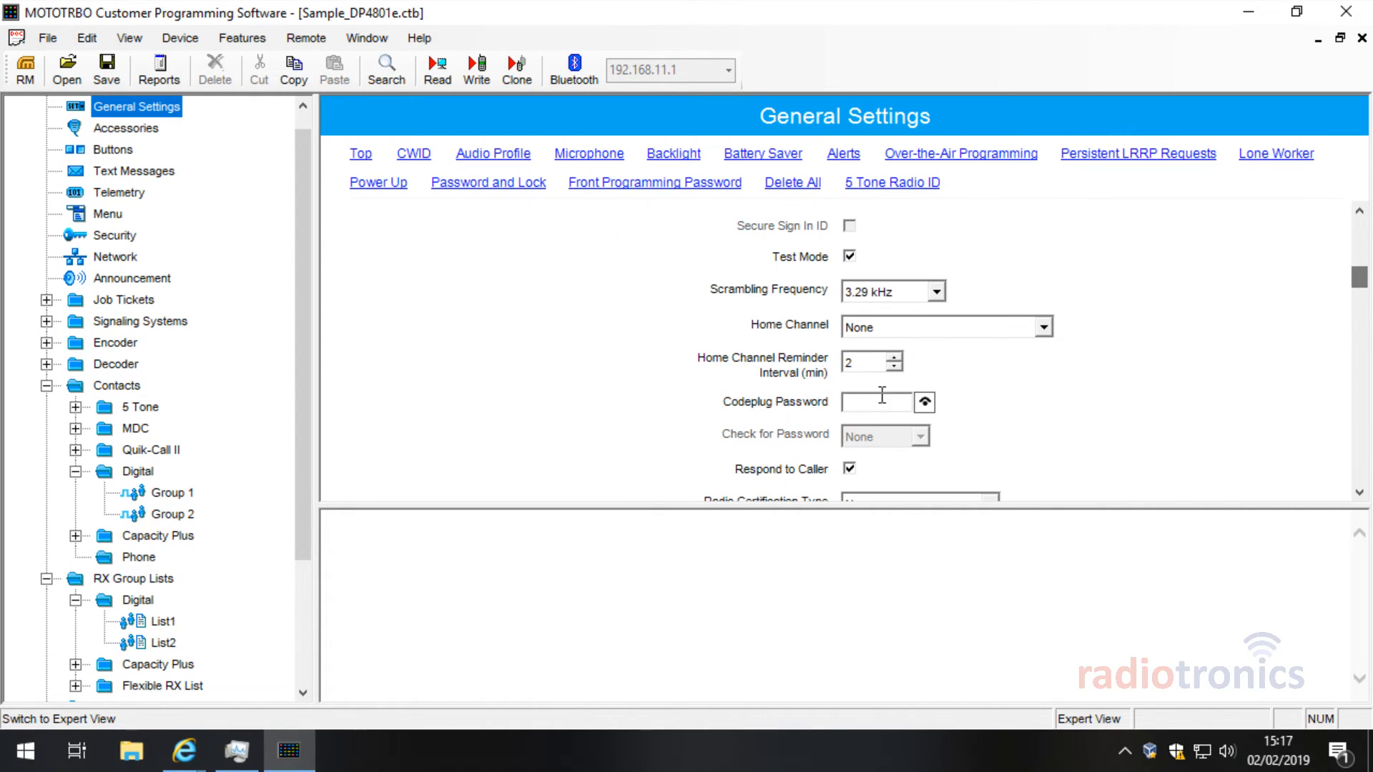
{"action": "left_click", "coordinate": [911, 400]}
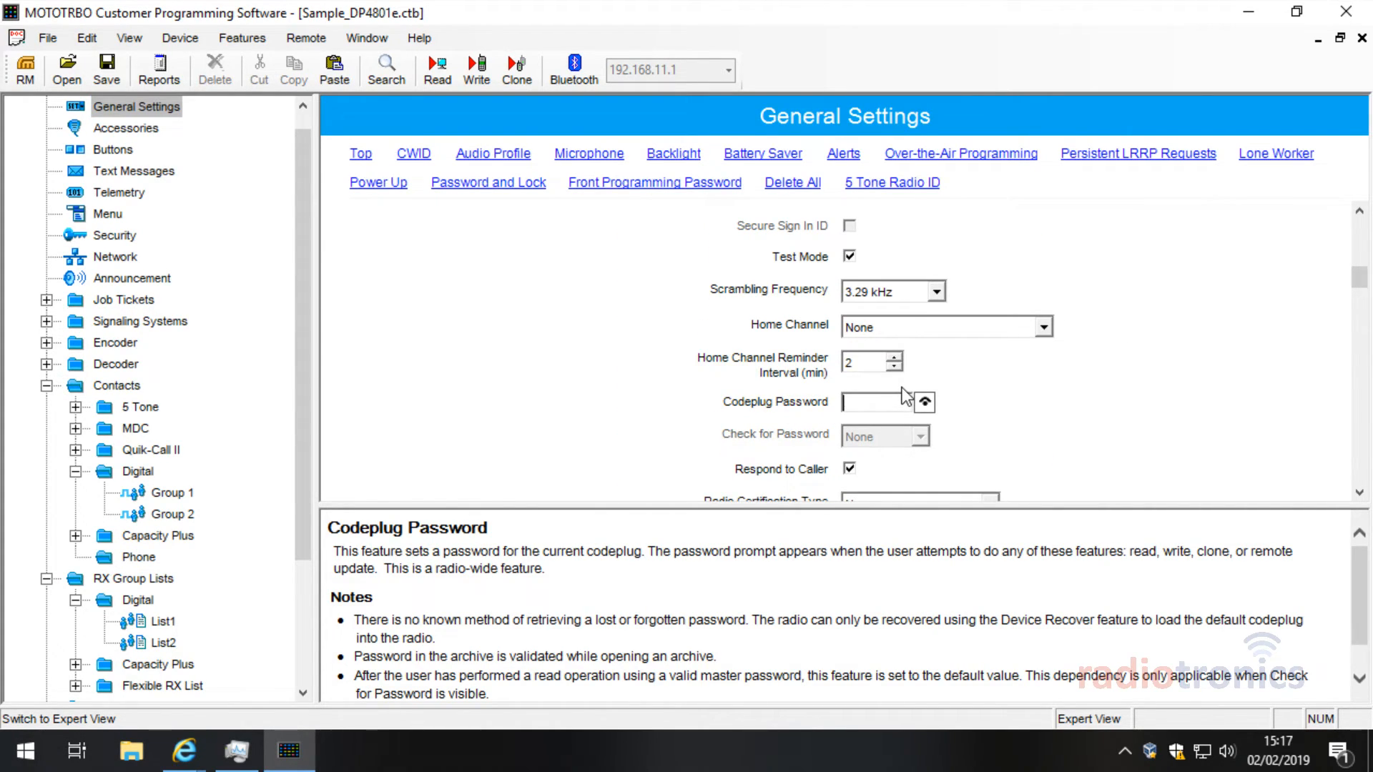
{"action": "type", "text": "1234"}
{"action": "left_click", "coordinate": [925, 405]}
{"action": "left_click", "coordinate": [925, 405]}
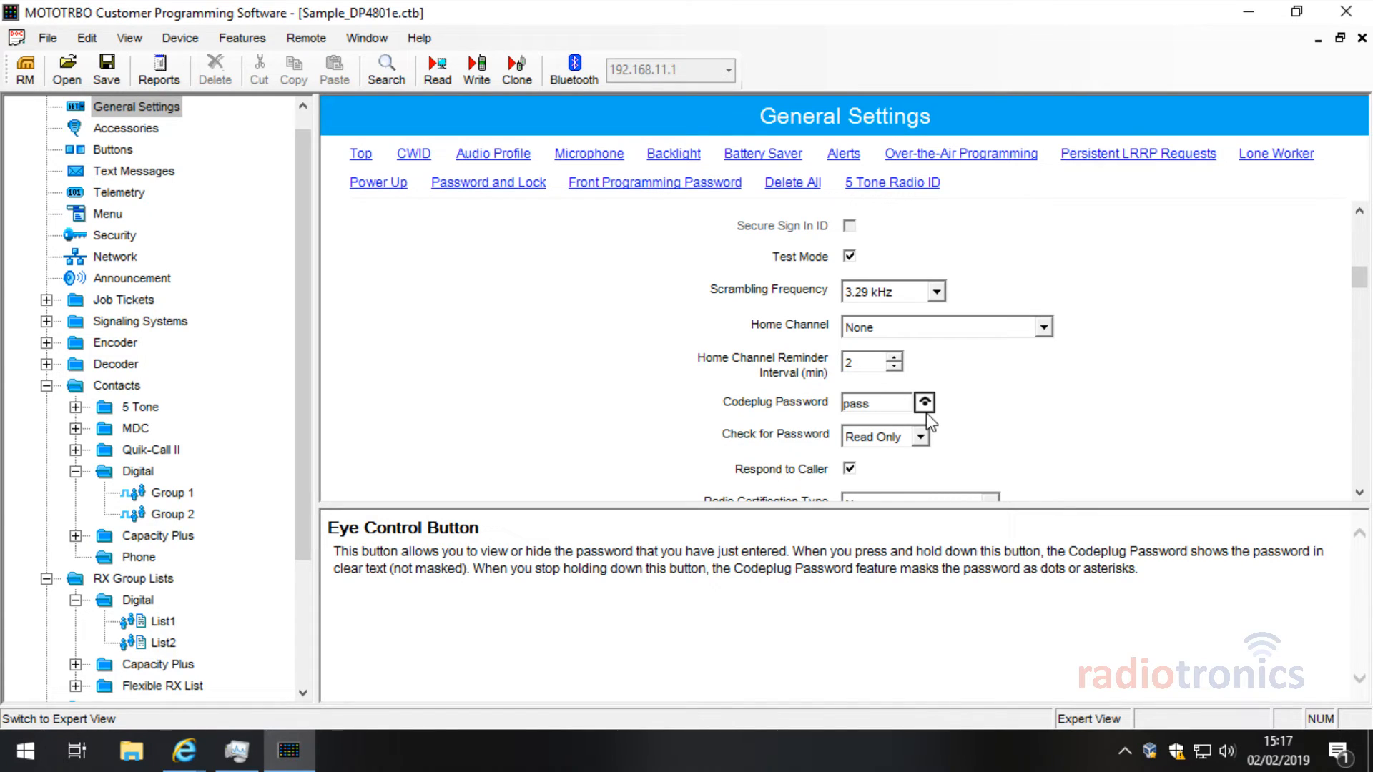
{"action": "left_click_drag", "start_coordinate": [880, 402], "coordinate": [804, 406]}
{"action": "key", "text": "BackSpace"}
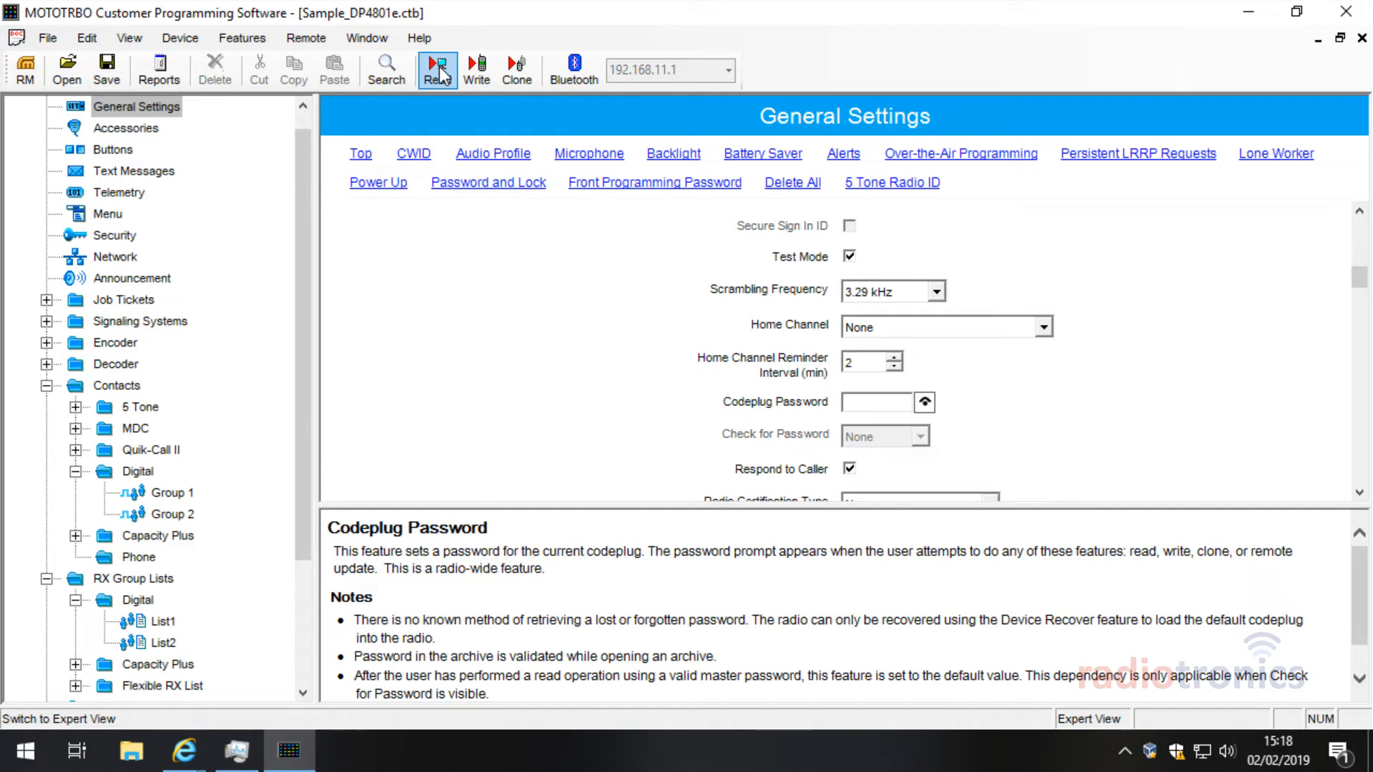
{"action": "left_click", "coordinate": [47, 40]}
{"action": "left_click", "coordinate": [156, 161]}
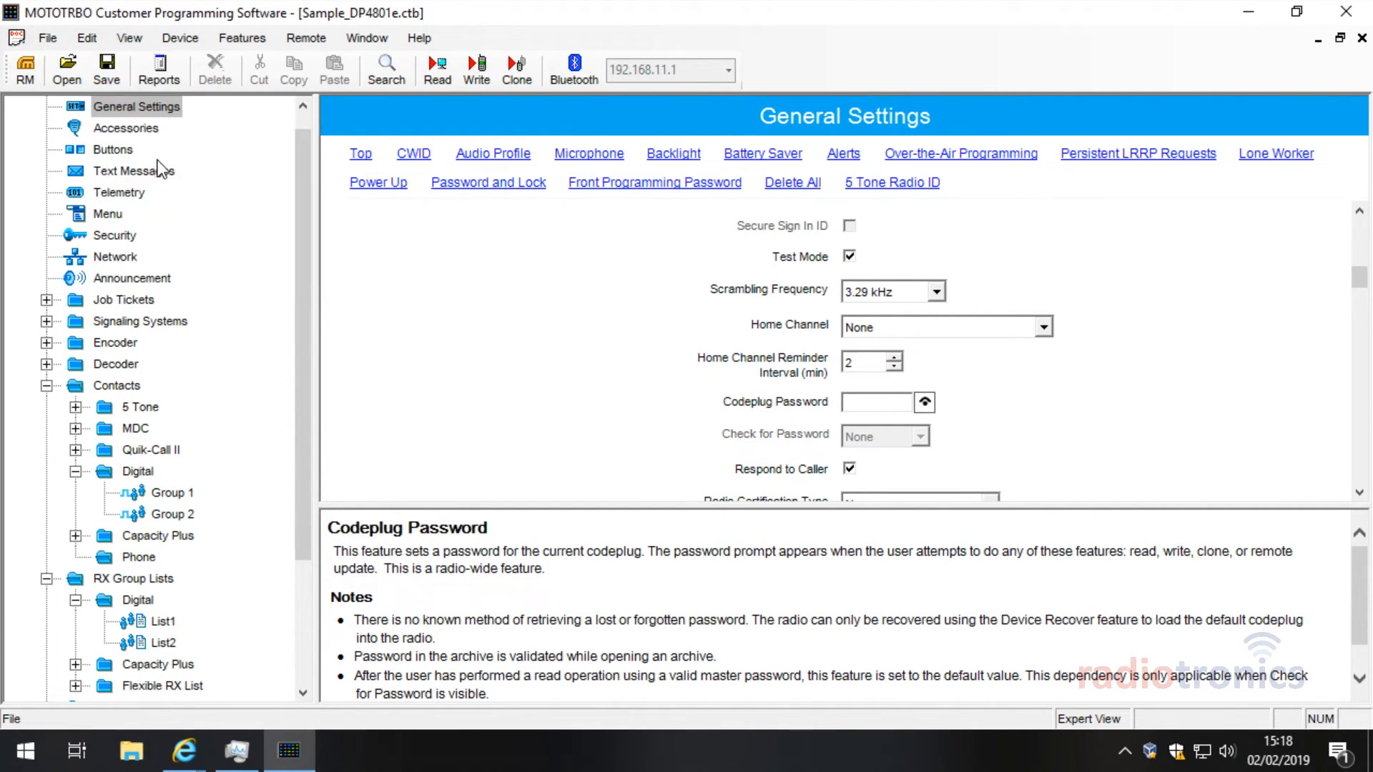
{"action": "left_click", "coordinate": [50, 40]}
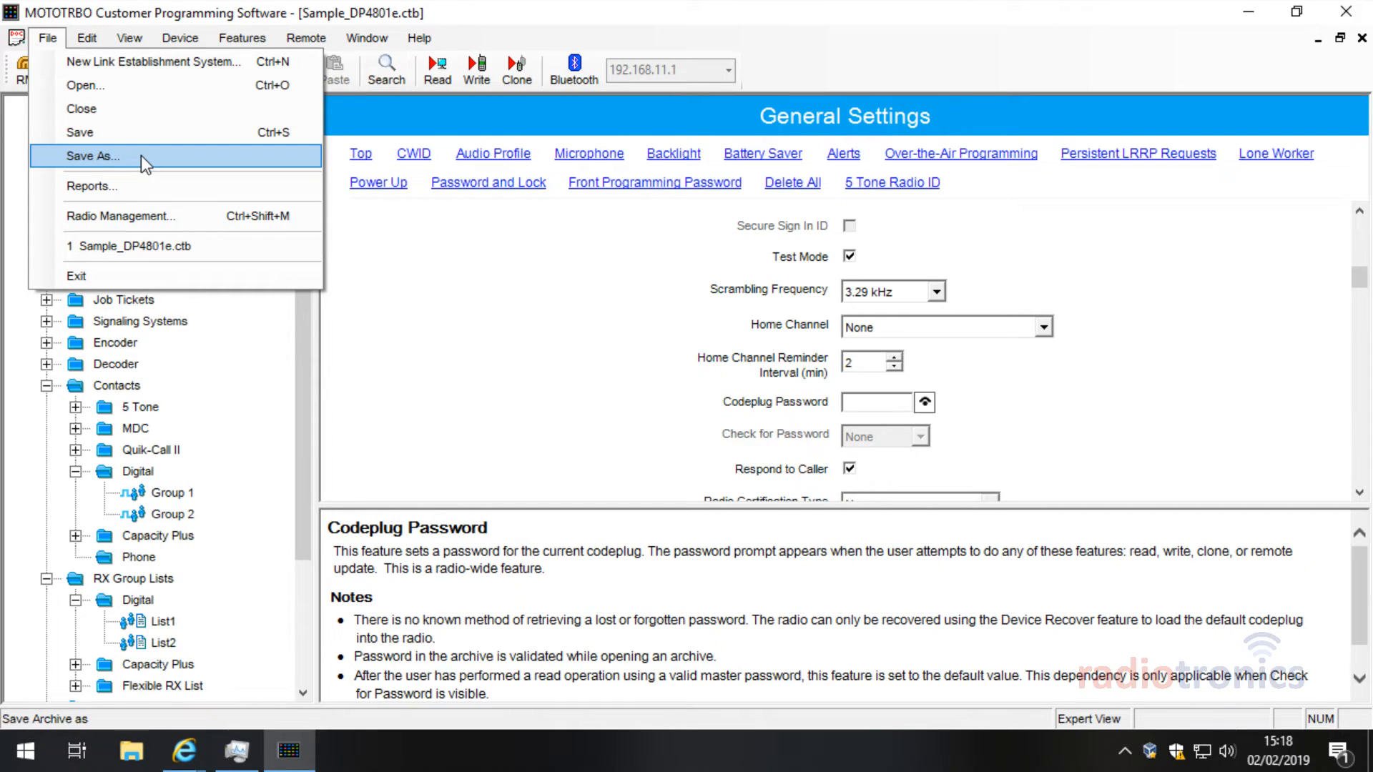
{"action": "left_click", "coordinate": [364, 240]}
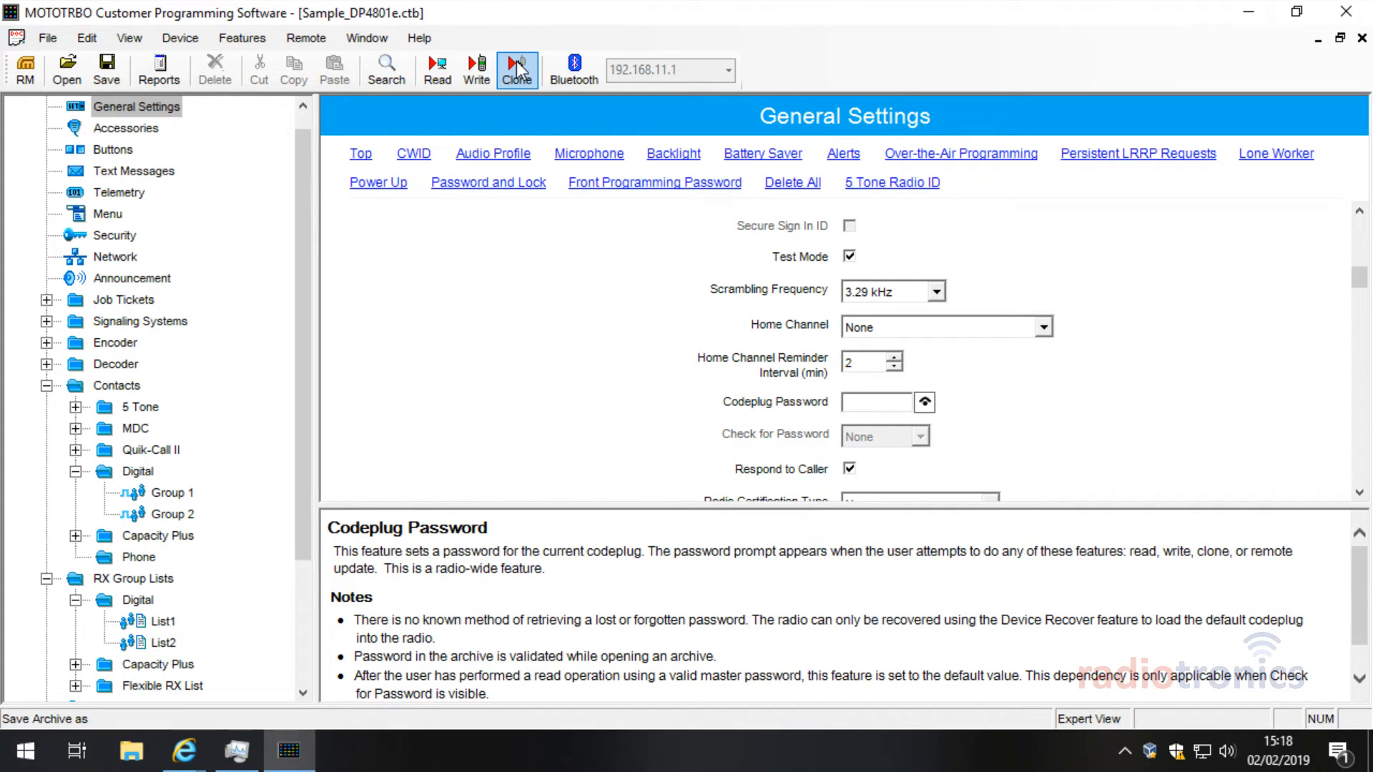
Step: Copy the Group 2 contact into Digital as Call1 and check its Call ID
{"action": "left_click", "coordinate": [170, 514]}
{"action": "right_click", "coordinate": [170, 514]}
{"action": "left_click", "coordinate": [264, 548]}
{"action": "left_click", "coordinate": [137, 472]}
{"action": "right_click", "coordinate": [145, 471]}
{"action": "left_click", "coordinate": [239, 556]}
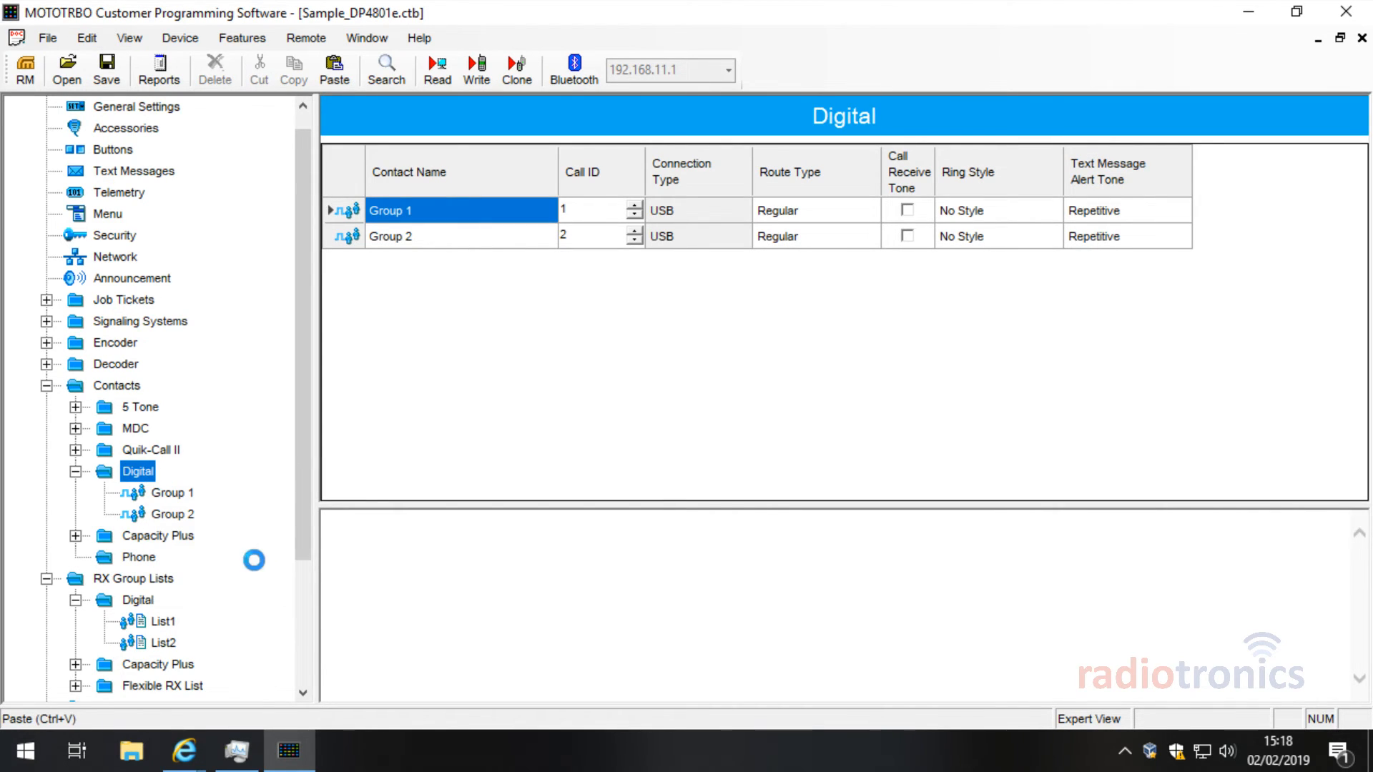
{"action": "left_click", "coordinate": [171, 536]}
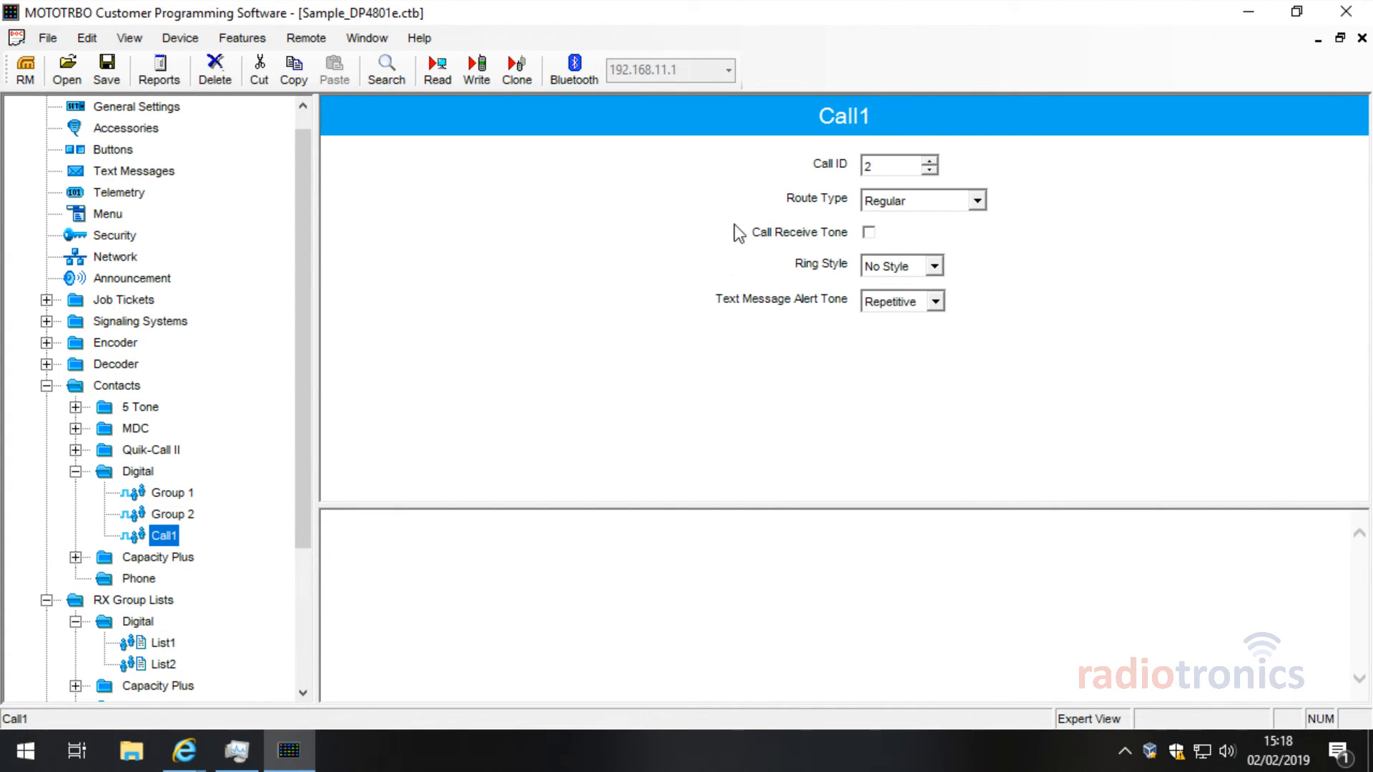
{"action": "left_click", "coordinate": [892, 165]}
Step: Delete the Call1 contact, confirming with Yes
{"action": "left_click", "coordinate": [184, 516]}
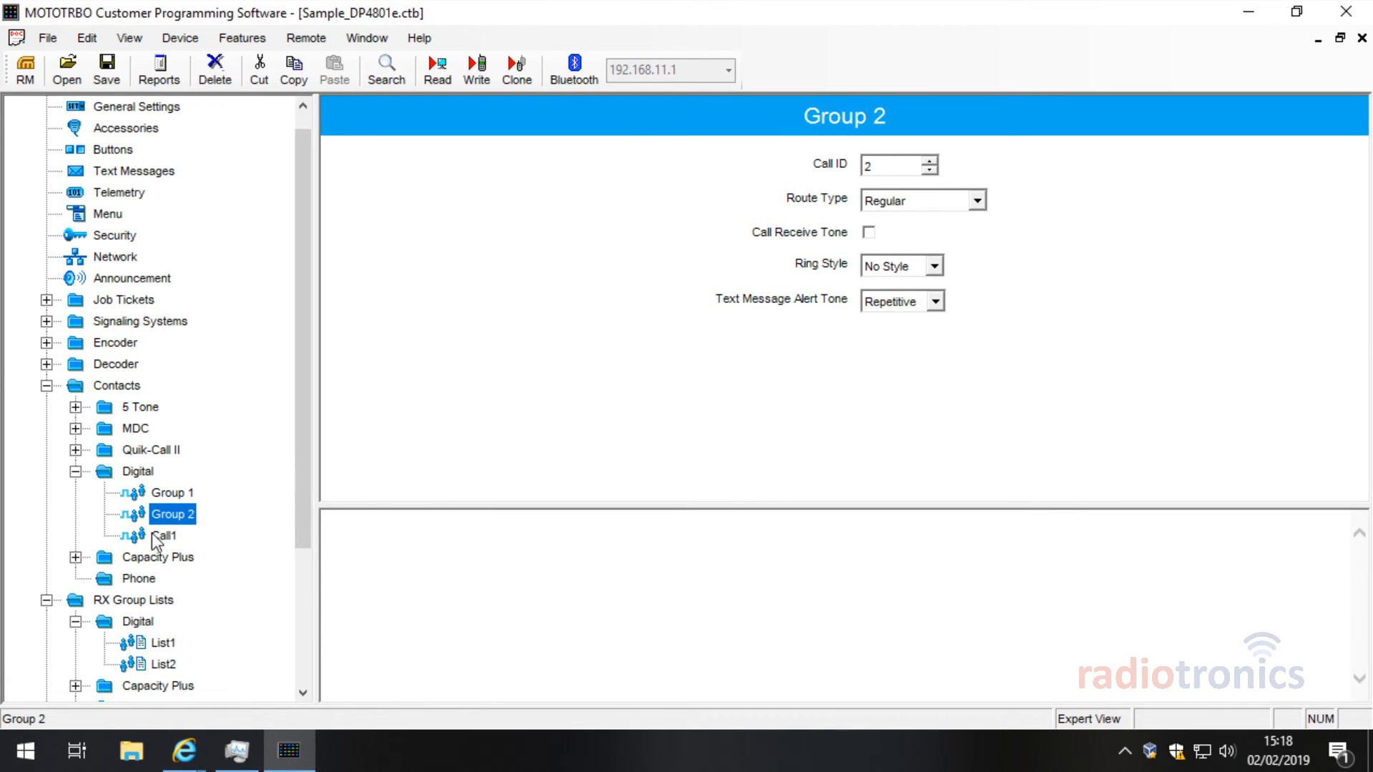
{"action": "left_click", "coordinate": [158, 536]}
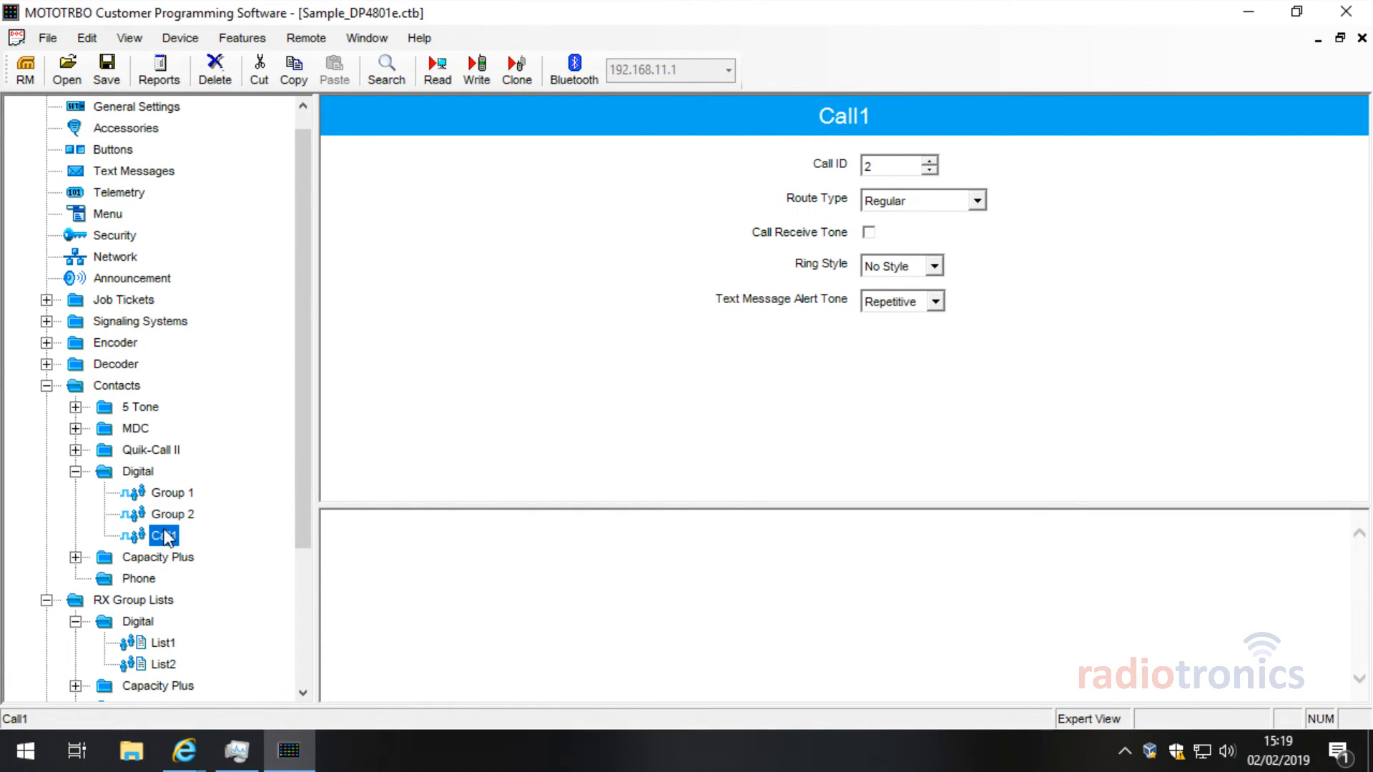
{"action": "right_click", "coordinate": [164, 536]}
{"action": "left_click", "coordinate": [261, 625]}
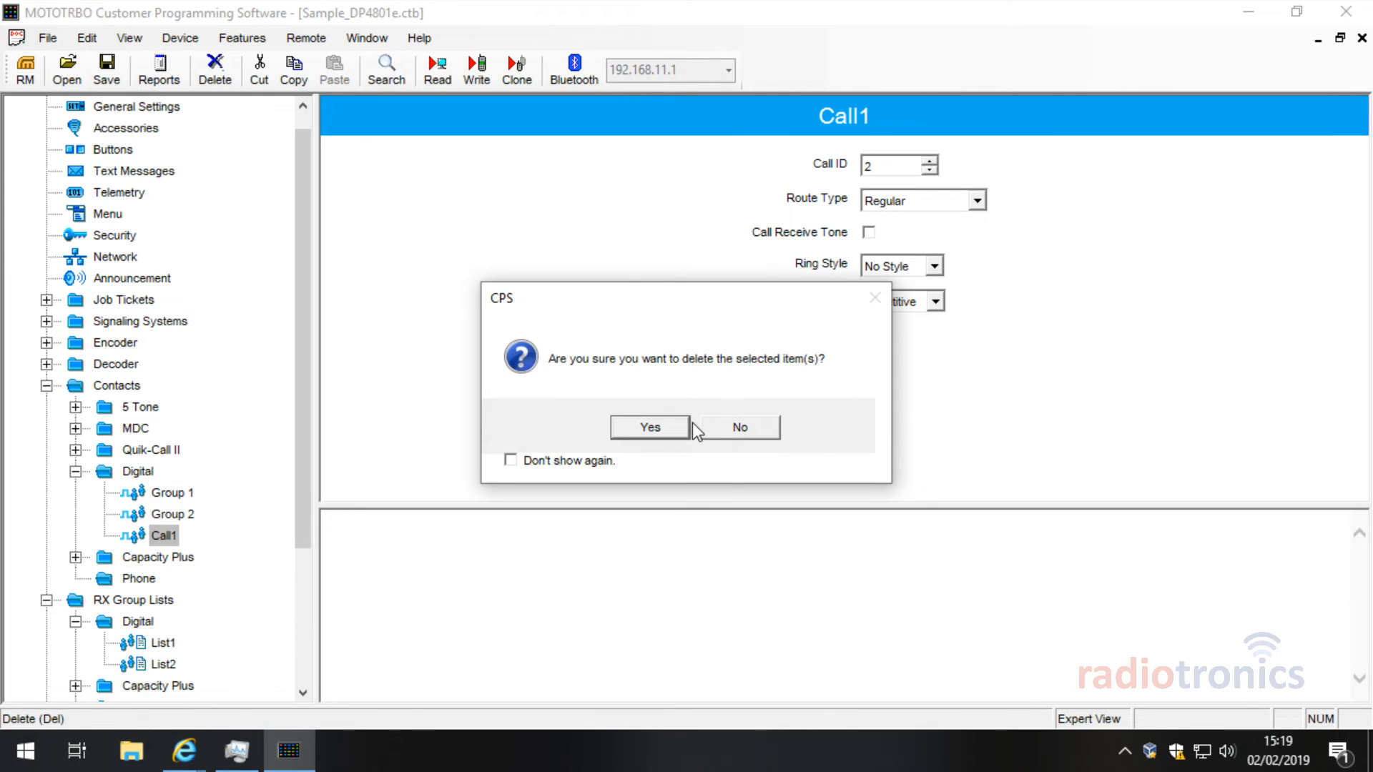
{"action": "left_click", "coordinate": [650, 429]}
{"action": "left_click", "coordinate": [118, 108]}
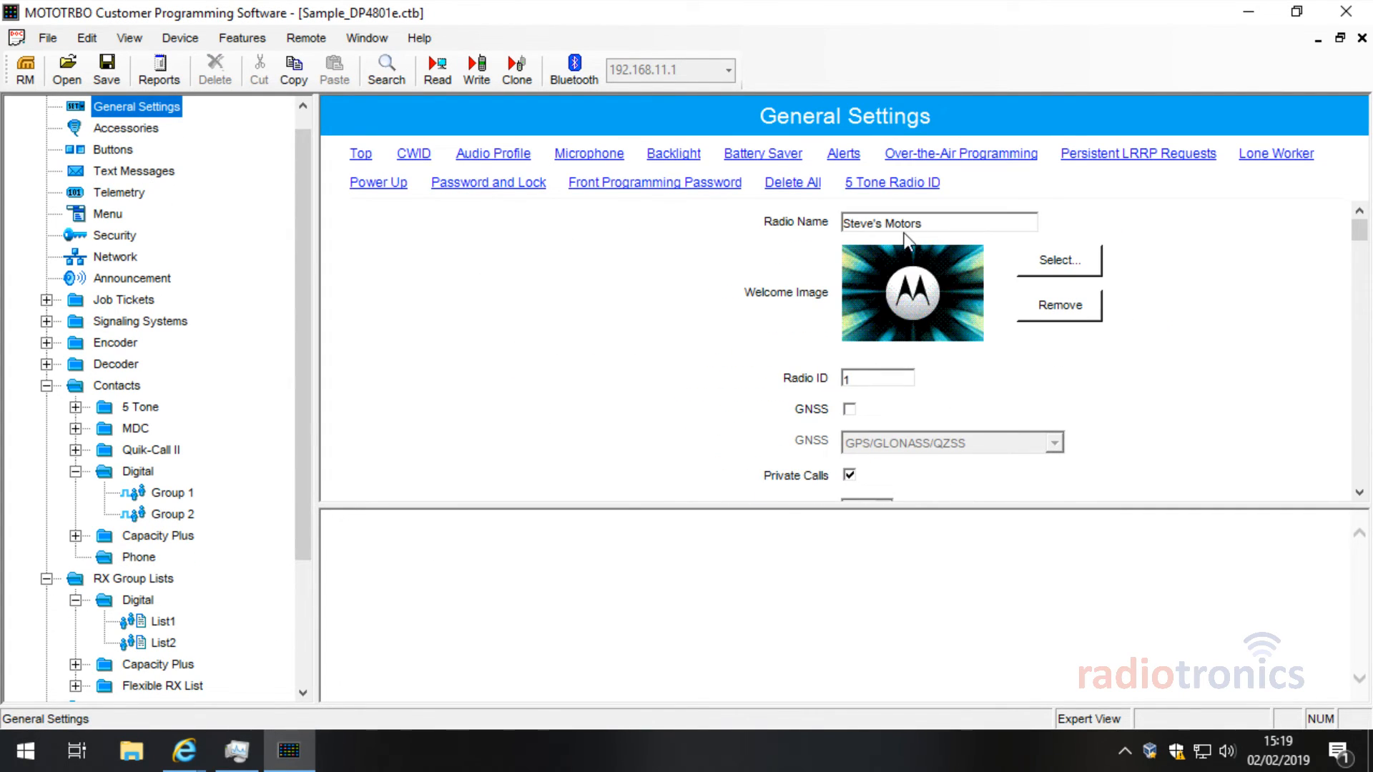
Step: Replace the radio name with 'Motorola' and minimize the CPS window
{"action": "left_click", "coordinate": [745, 223]}
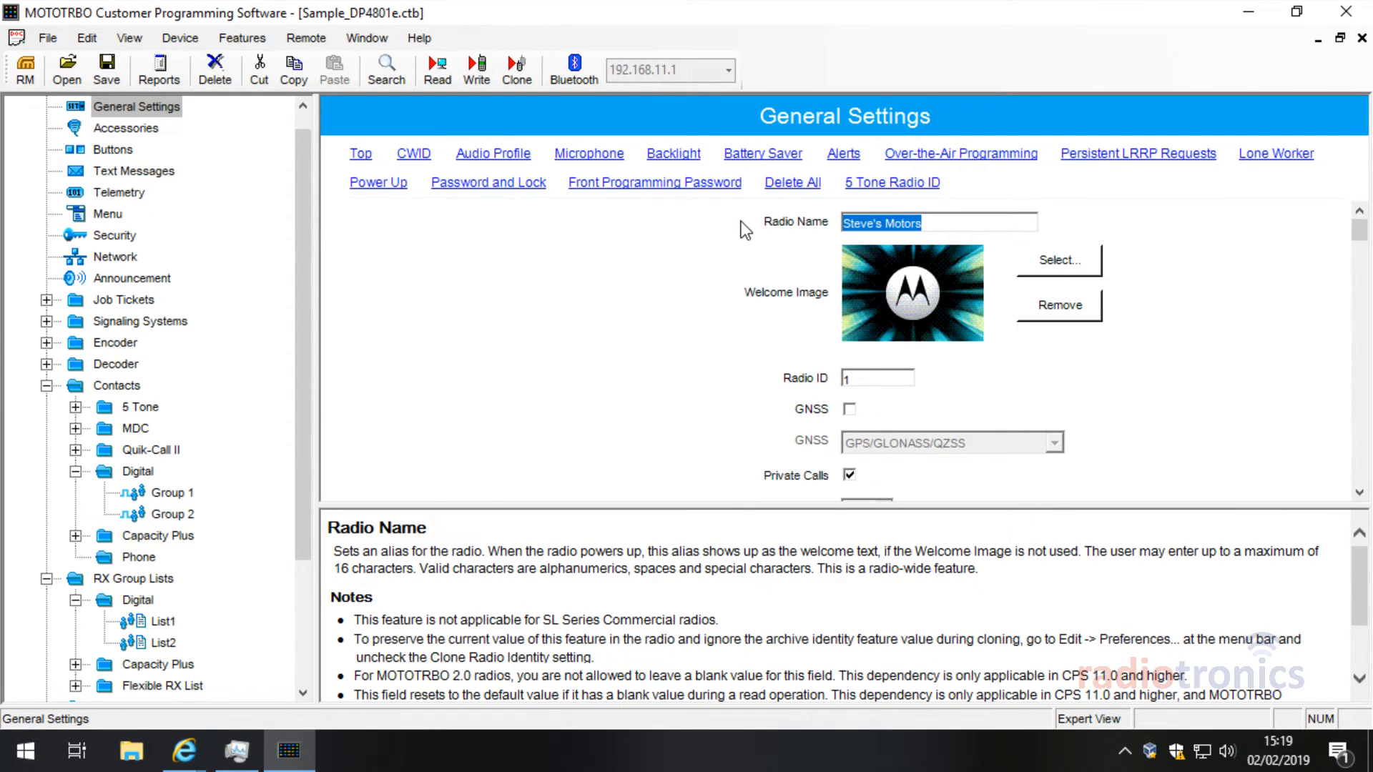
{"action": "scroll", "coordinate": [197, 338], "scroll_direction": "down", "scroll_amount": 3}
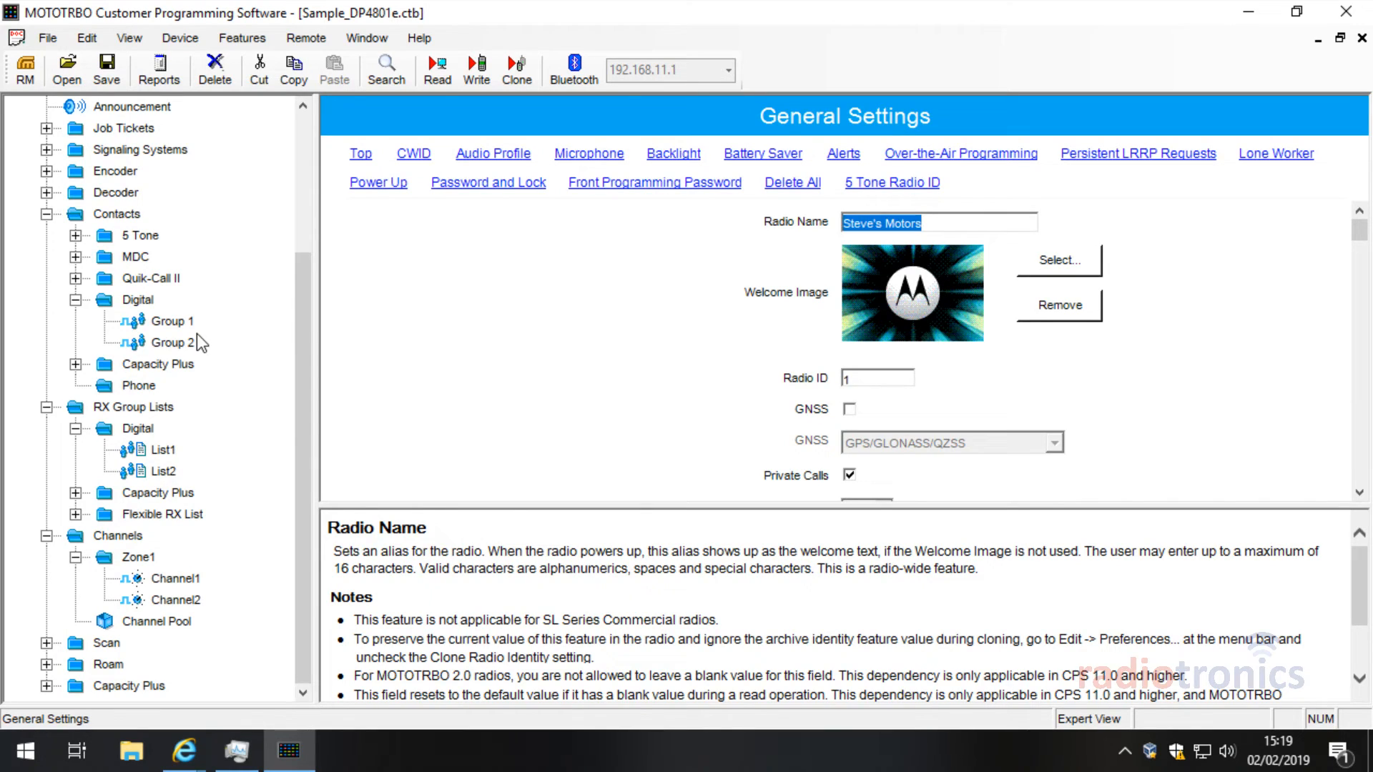
{"action": "type", "text": "Mo"}
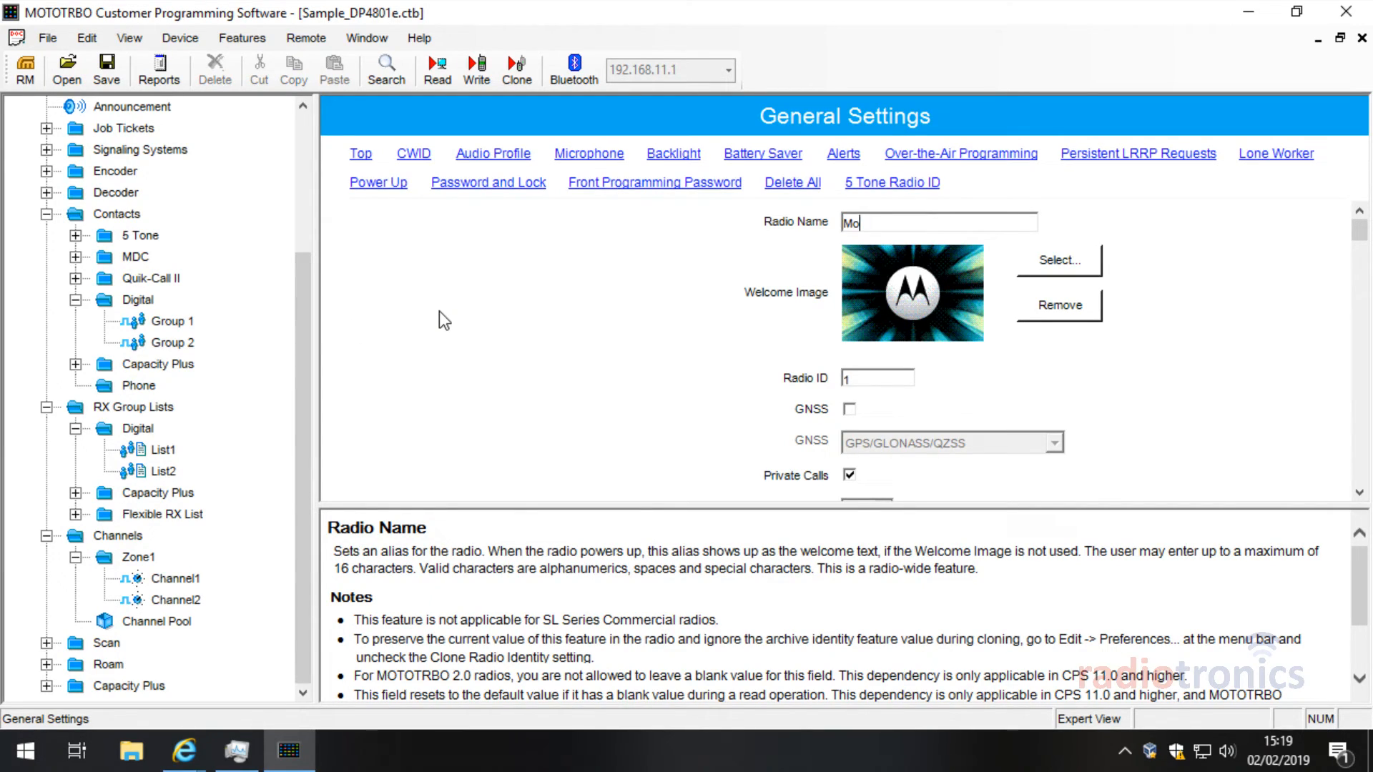
{"action": "type", "text": "torola"}
{"action": "left_click", "coordinate": [1249, 12]}
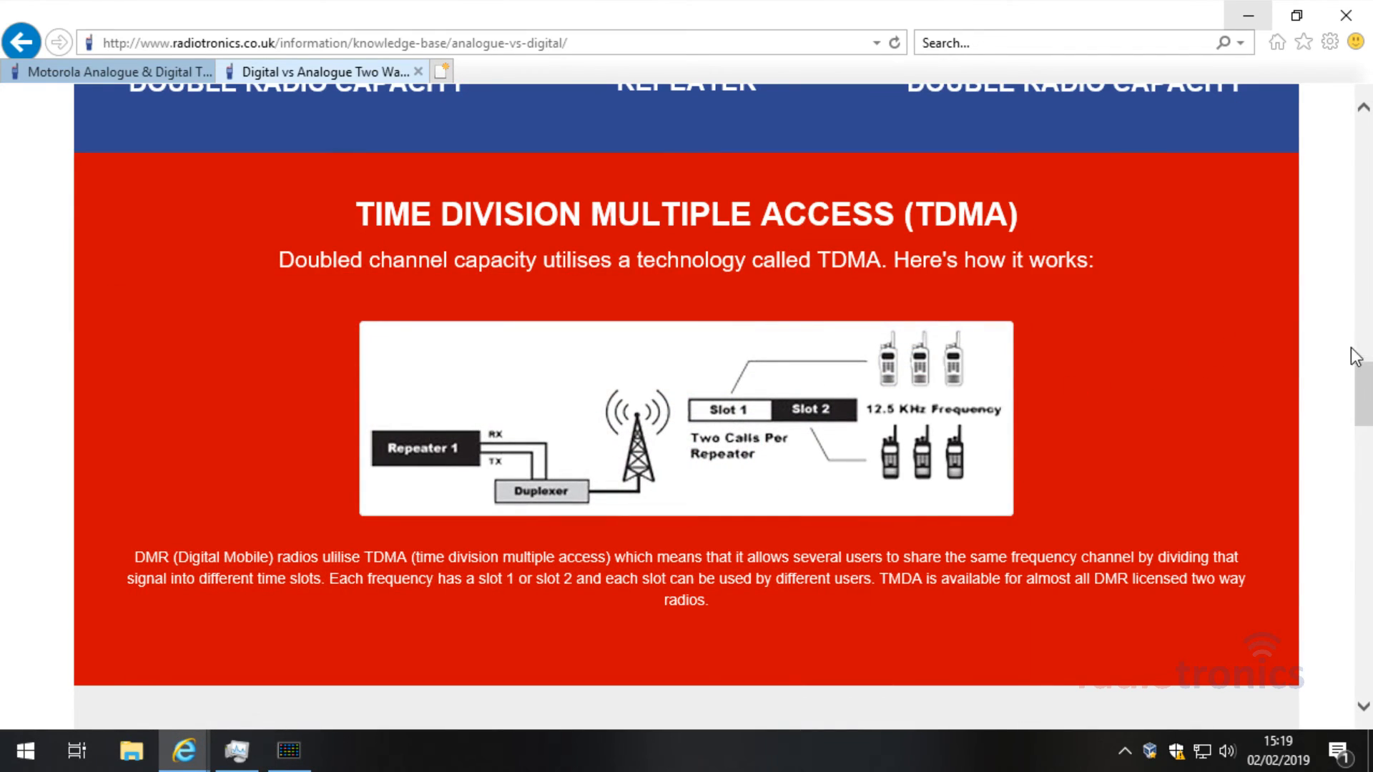
Step: Go to the Motorola radios page and show the DP4801E radio's details
{"action": "left_click_drag", "start_coordinate": [1360, 393], "coordinate": [1342, 119]}
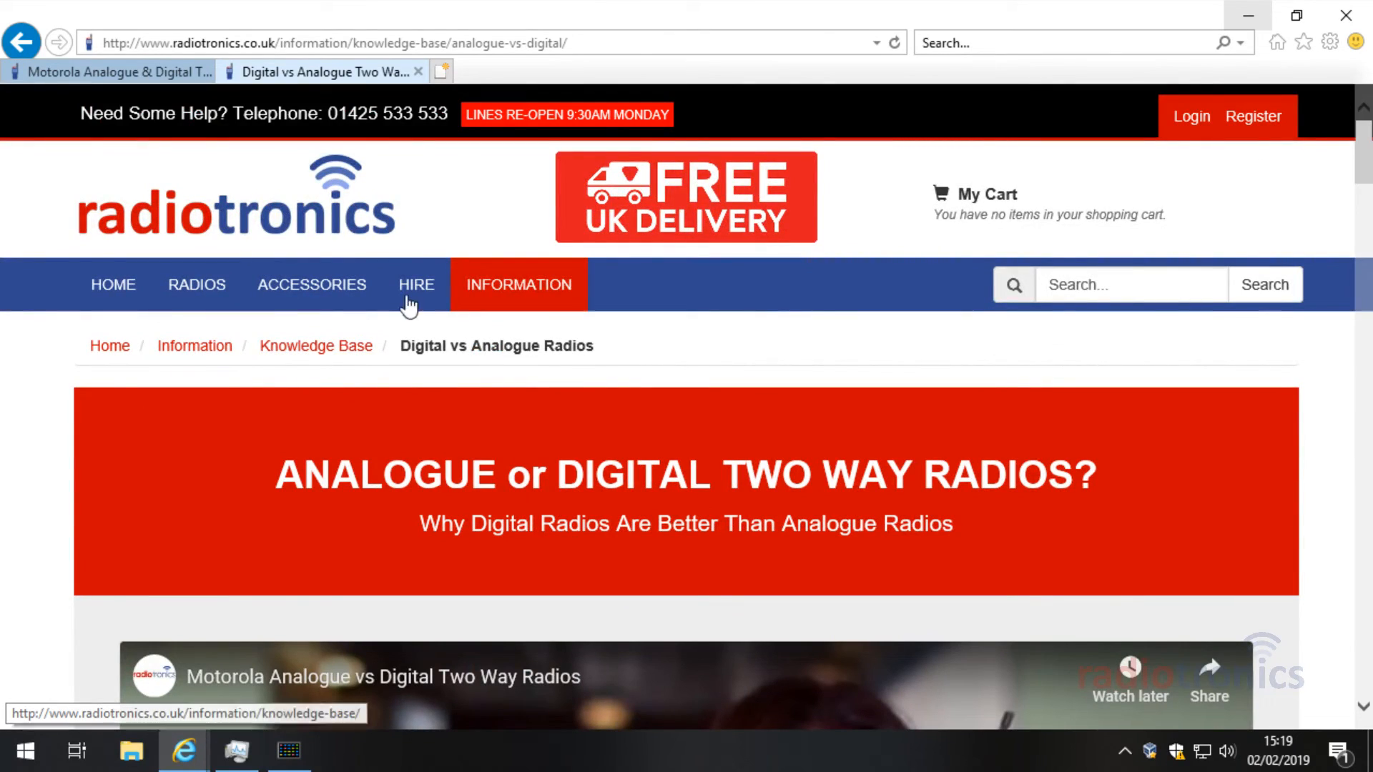
{"action": "left_click", "coordinate": [105, 76]}
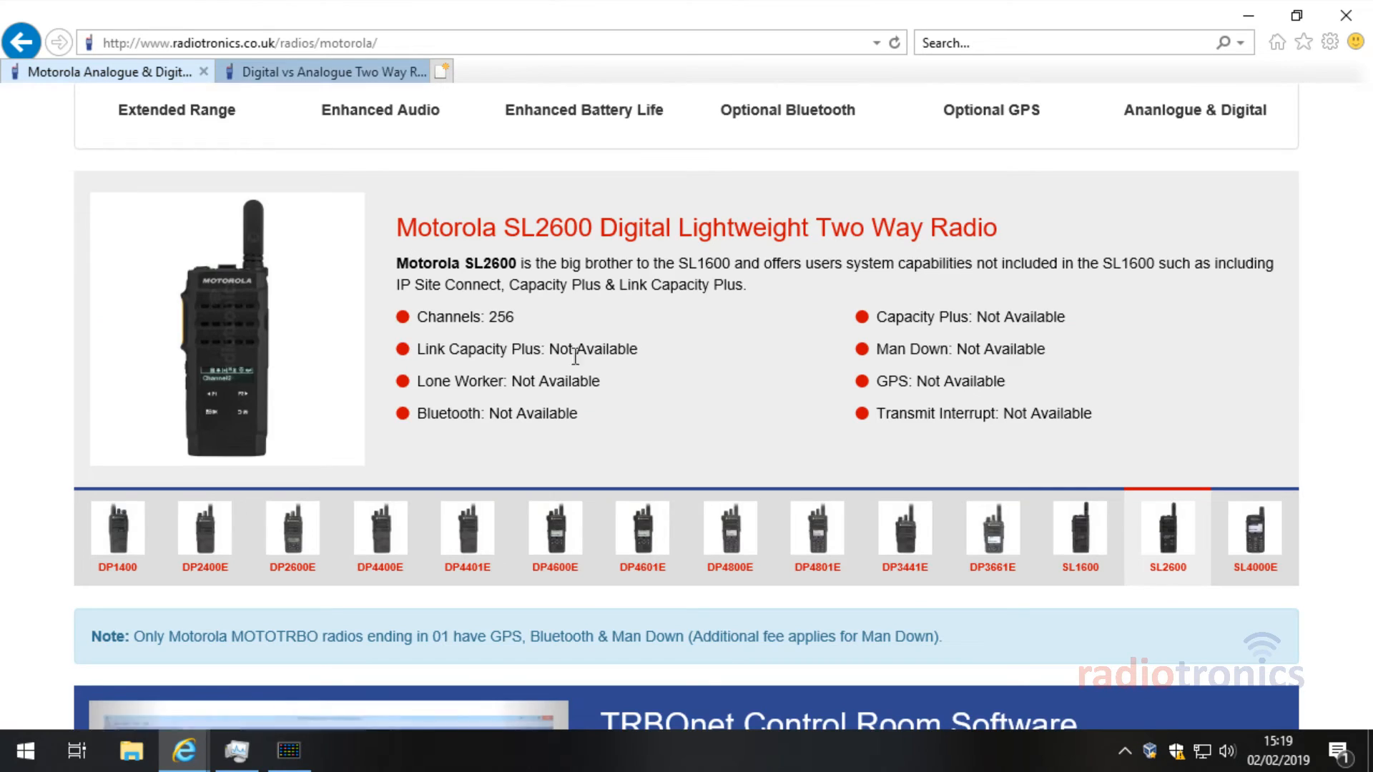
{"action": "scroll", "coordinate": [554, 269], "scroll_direction": "down", "scroll_amount": 1}
{"action": "scroll", "coordinate": [624, 351], "scroll_direction": "up", "scroll_amount": 7}
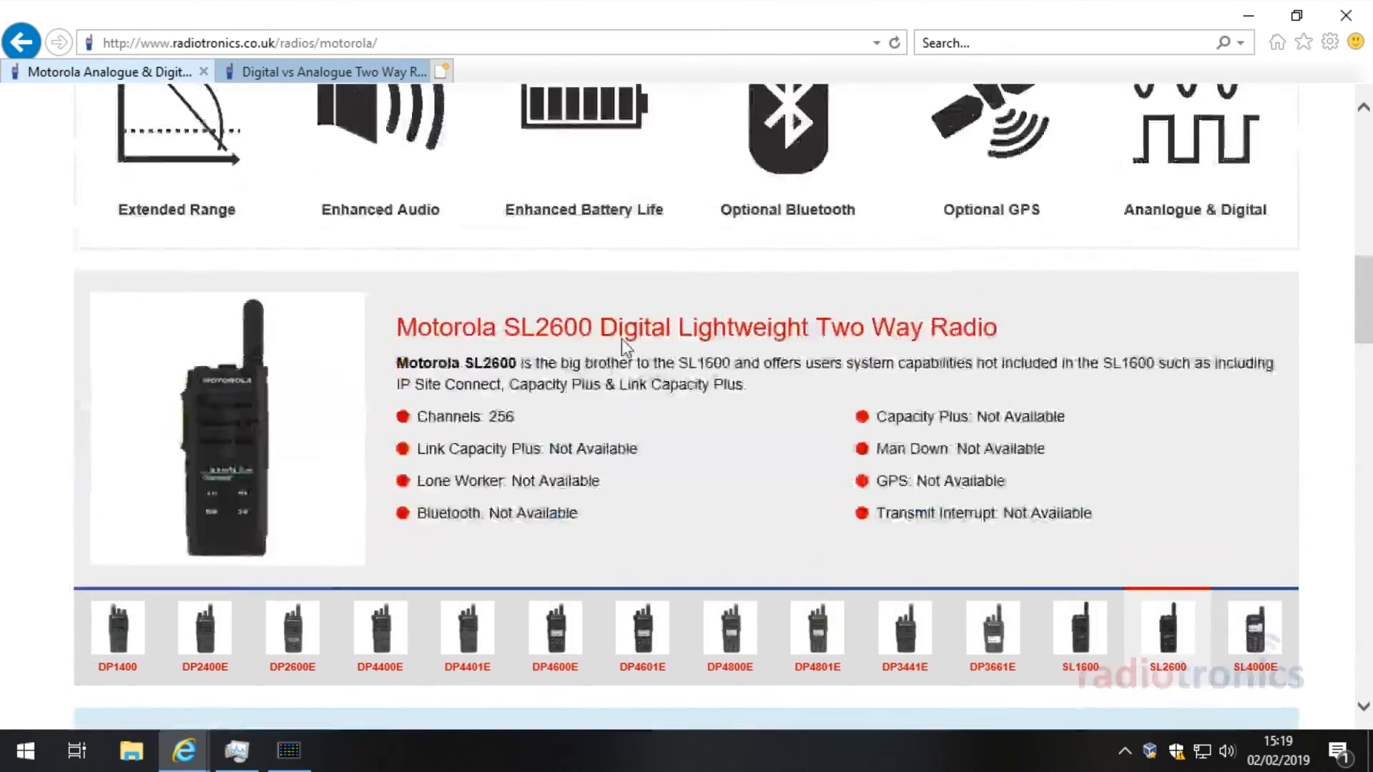
{"action": "scroll", "coordinate": [554, 382], "scroll_direction": "down", "scroll_amount": 6}
{"action": "scroll", "coordinate": [554, 384], "scroll_direction": "down", "scroll_amount": 3}
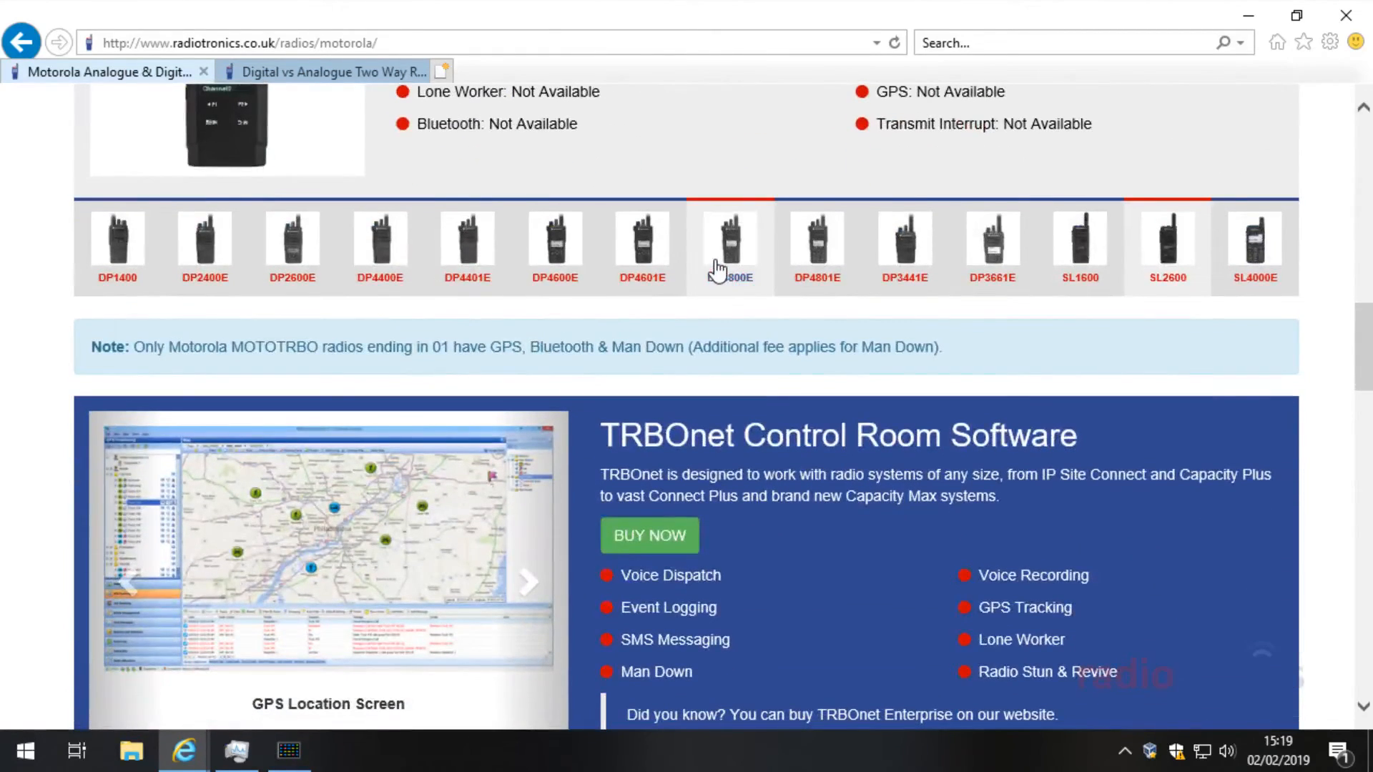
{"action": "left_click", "coordinate": [837, 286]}
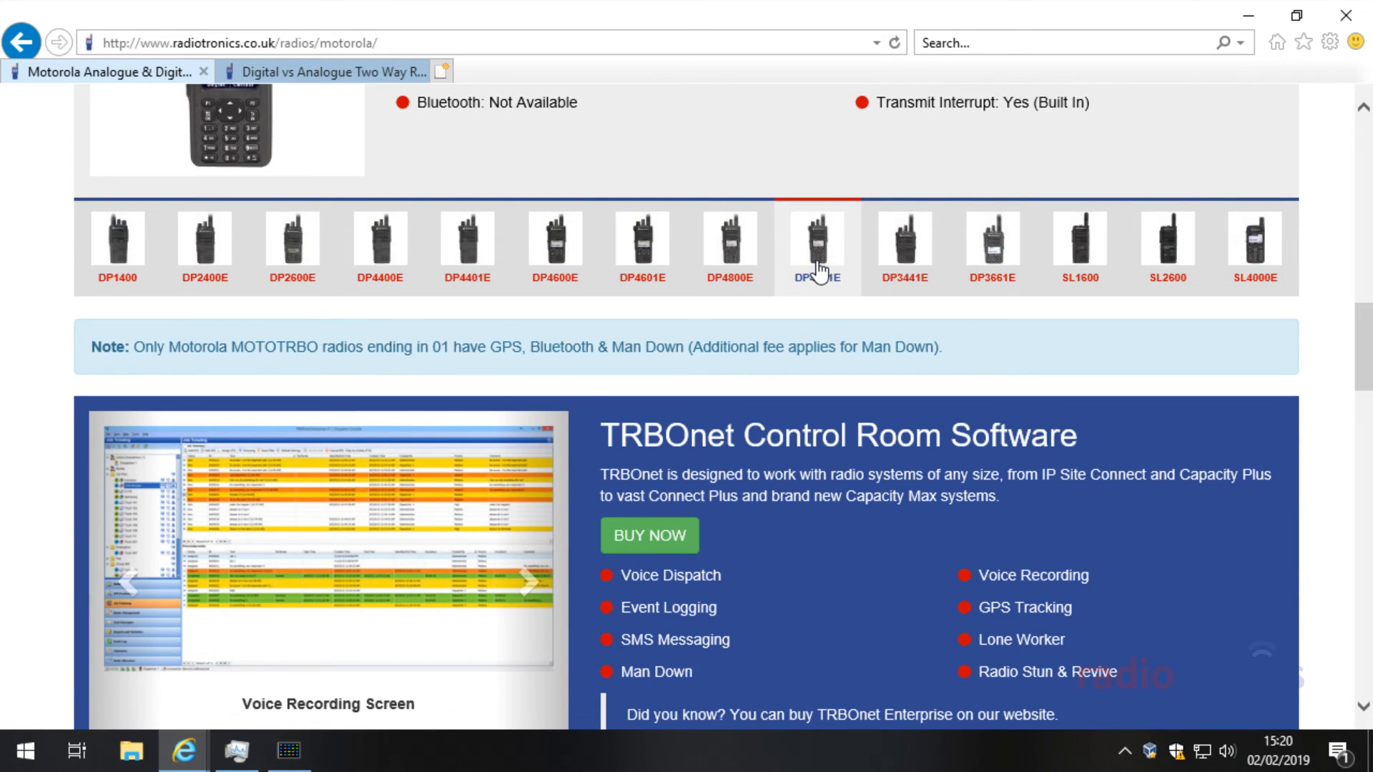
Step: Open the DP4801e product page and follow its accessories link
{"action": "scroll", "coordinate": [815, 293], "scroll_direction": "up", "scroll_amount": 4}
{"action": "left_click", "coordinate": [570, 230]}
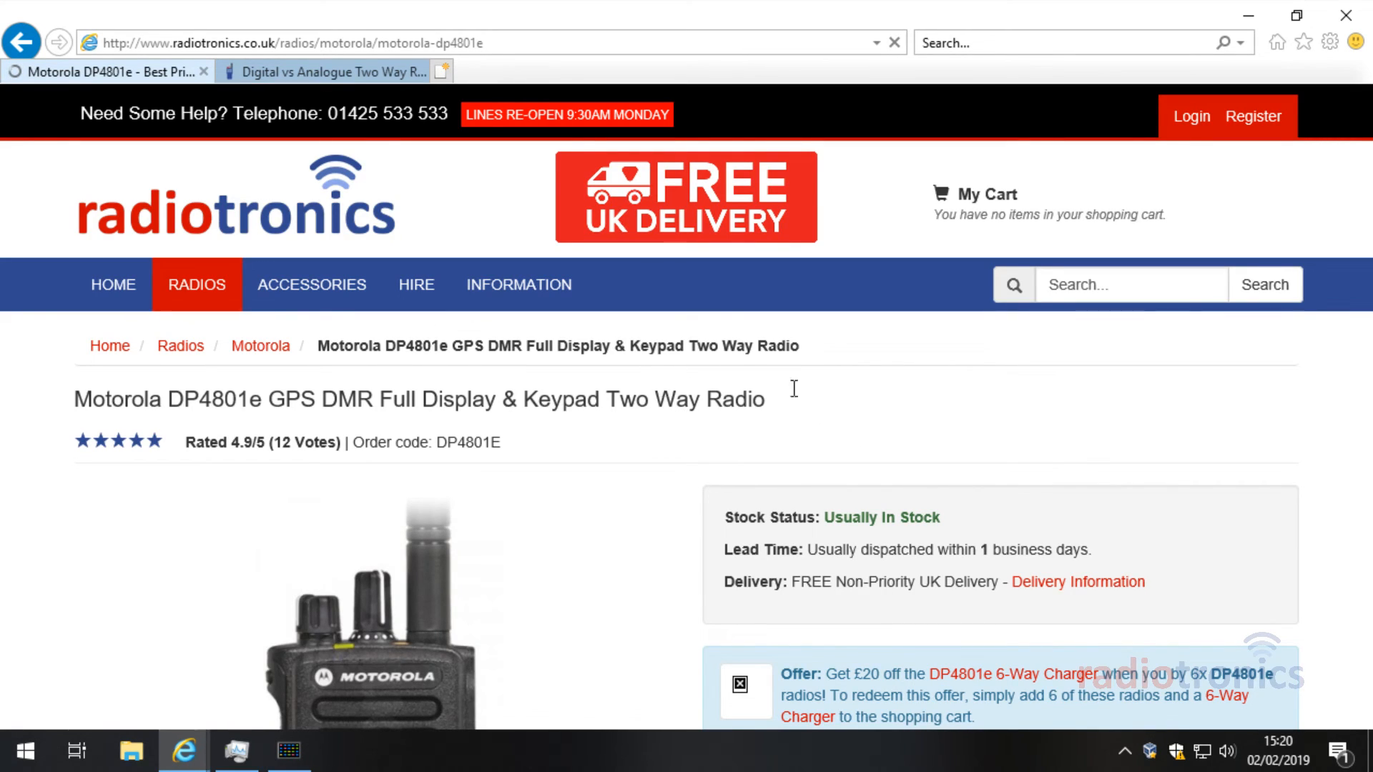
{"action": "scroll", "coordinate": [698, 422], "scroll_direction": "down", "scroll_amount": 15}
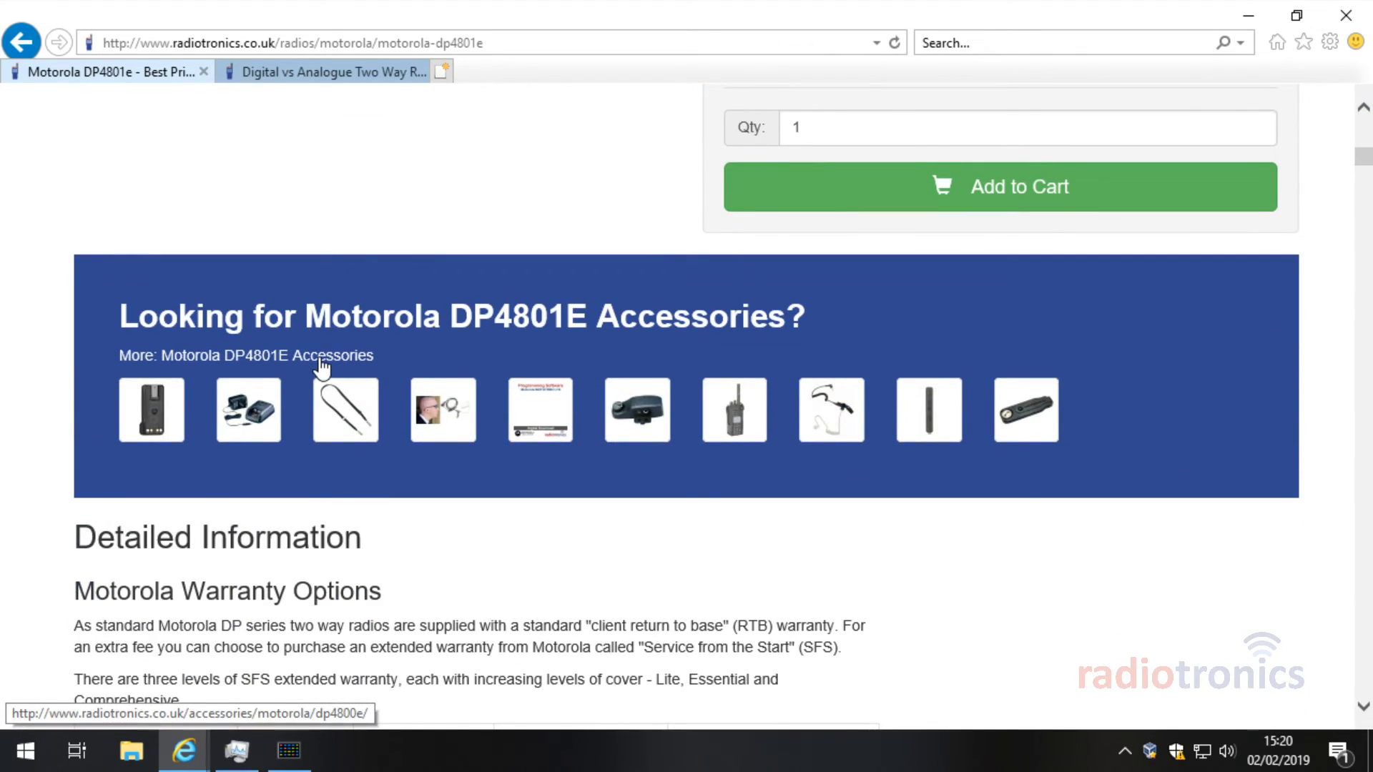
{"action": "scroll", "coordinate": [503, 350], "scroll_direction": "up", "scroll_amount": 8}
{"action": "scroll", "coordinate": [484, 331], "scroll_direction": "down", "scroll_amount": 5}
{"action": "scroll", "coordinate": [402, 292], "scroll_direction": "up", "scroll_amount": 4}
{"action": "scroll", "coordinate": [570, 396], "scroll_direction": "down", "scroll_amount": 8}
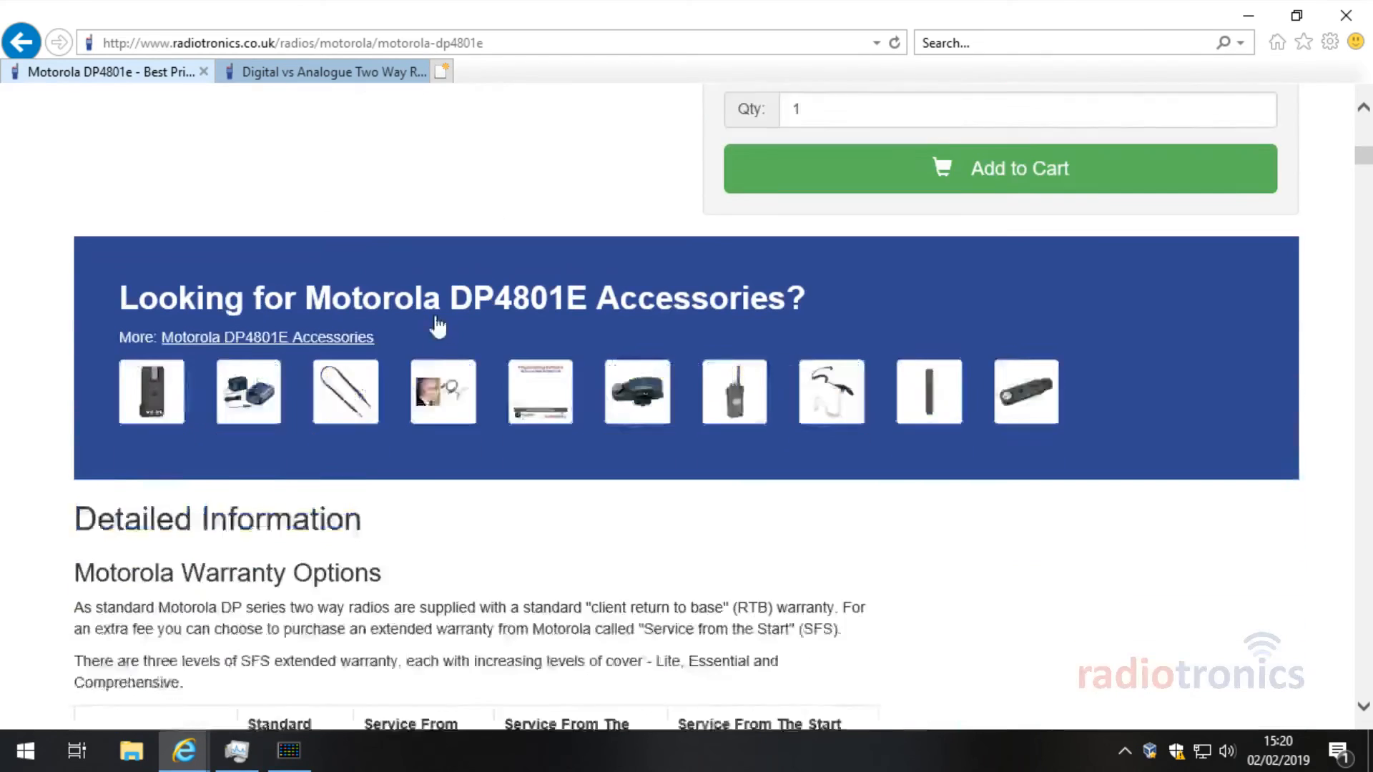
{"action": "left_click", "coordinate": [297, 262]}
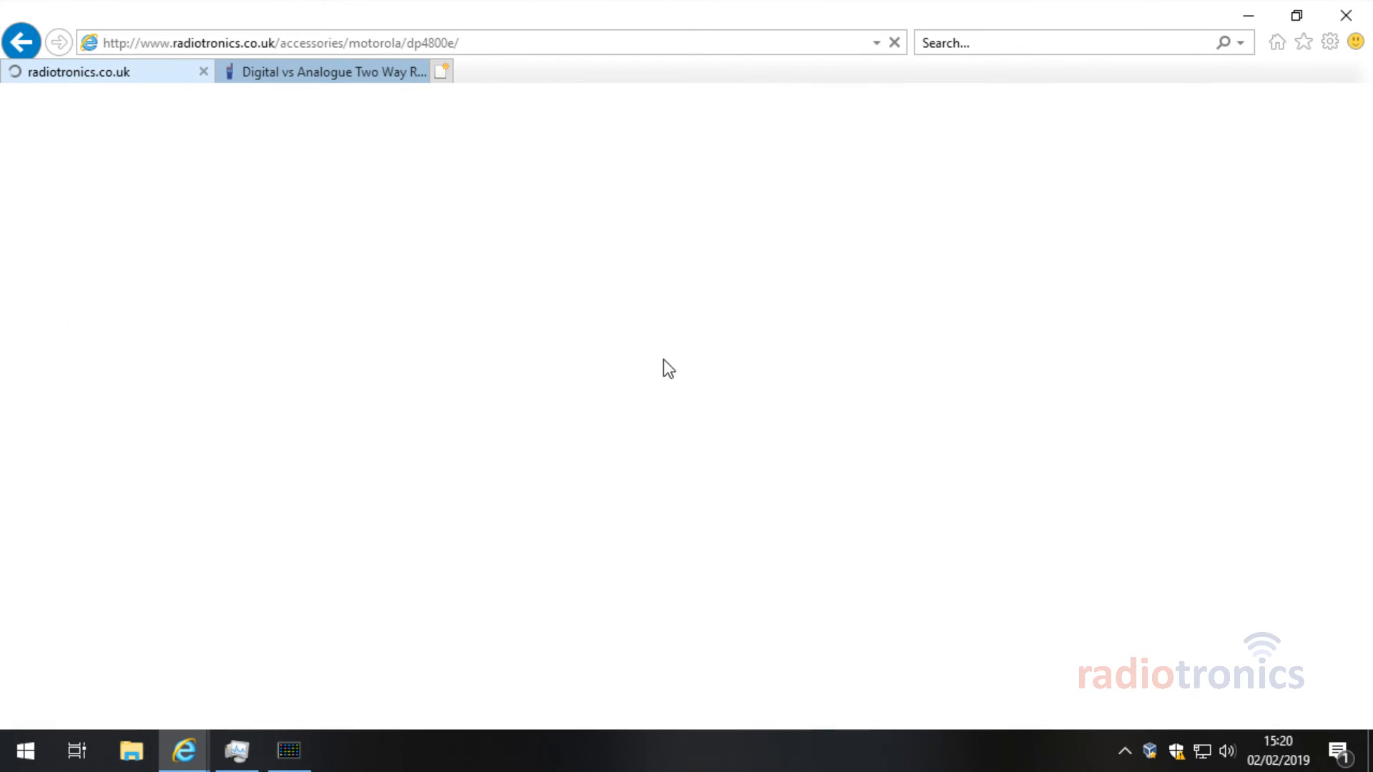
Step: Jump to the Servicing section of the DP4800e accessories page
{"action": "scroll", "coordinate": [665, 429], "scroll_direction": "down", "scroll_amount": 6}
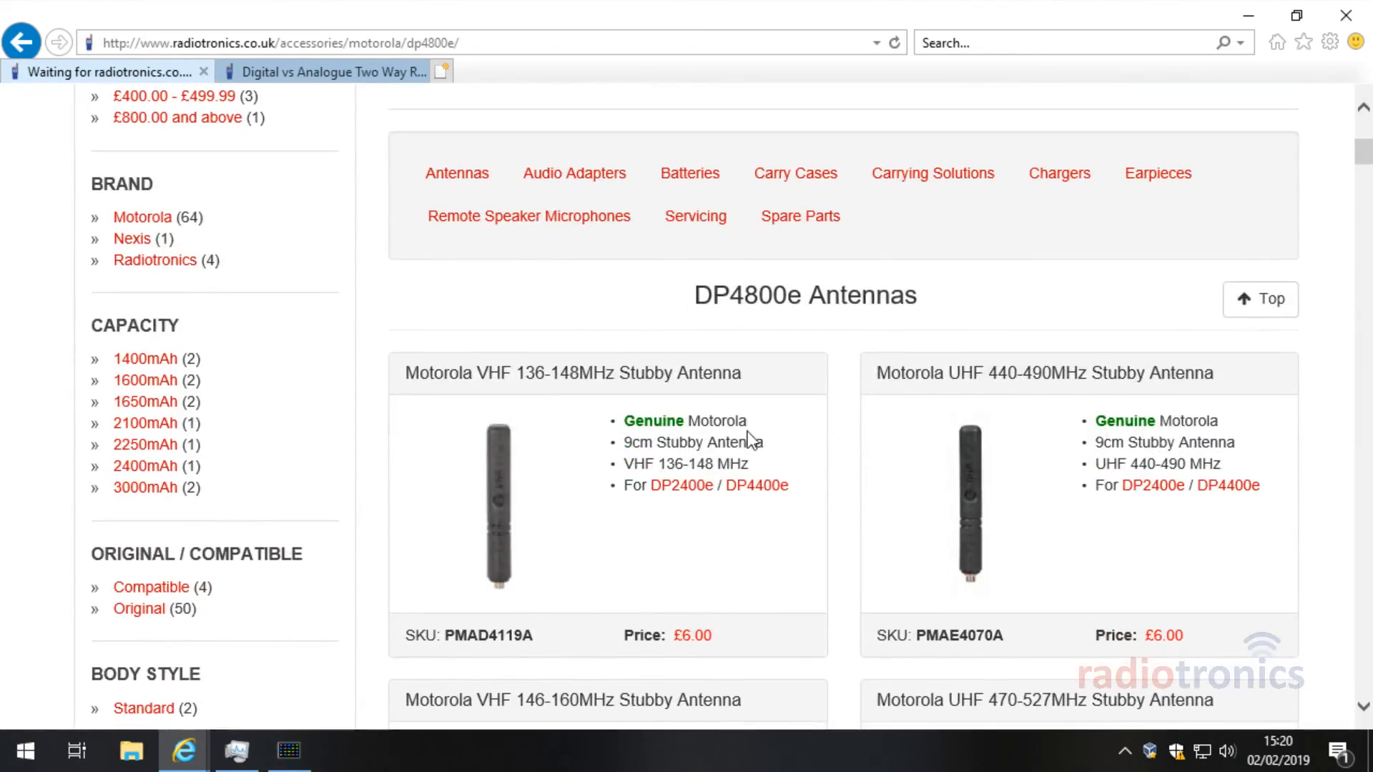
{"action": "scroll", "coordinate": [751, 429], "scroll_direction": "down", "scroll_amount": 10}
{"action": "scroll", "coordinate": [748, 422], "scroll_direction": "up", "scroll_amount": 5}
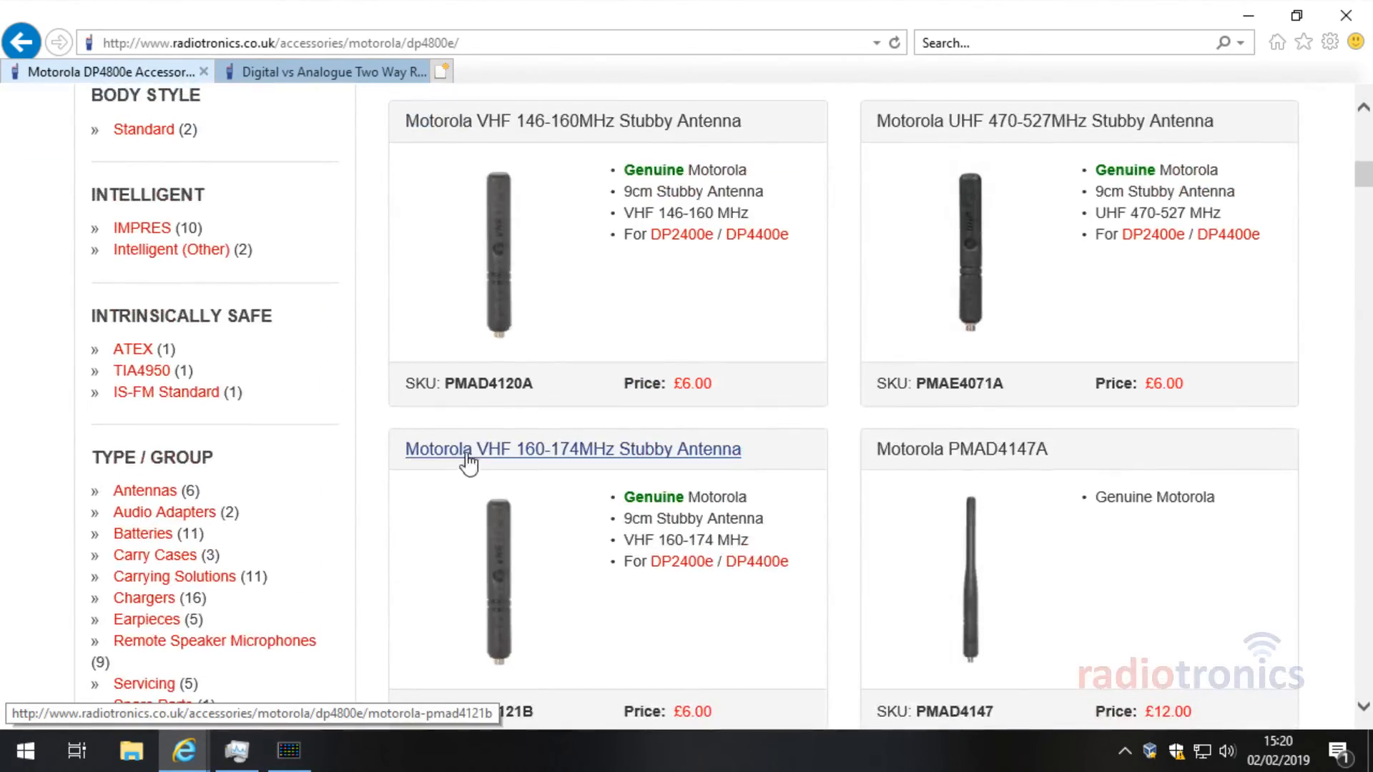
{"action": "scroll", "coordinate": [1022, 404], "scroll_direction": "up", "scroll_amount": 3}
{"action": "scroll", "coordinate": [864, 376], "scroll_direction": "up", "scroll_amount": 5}
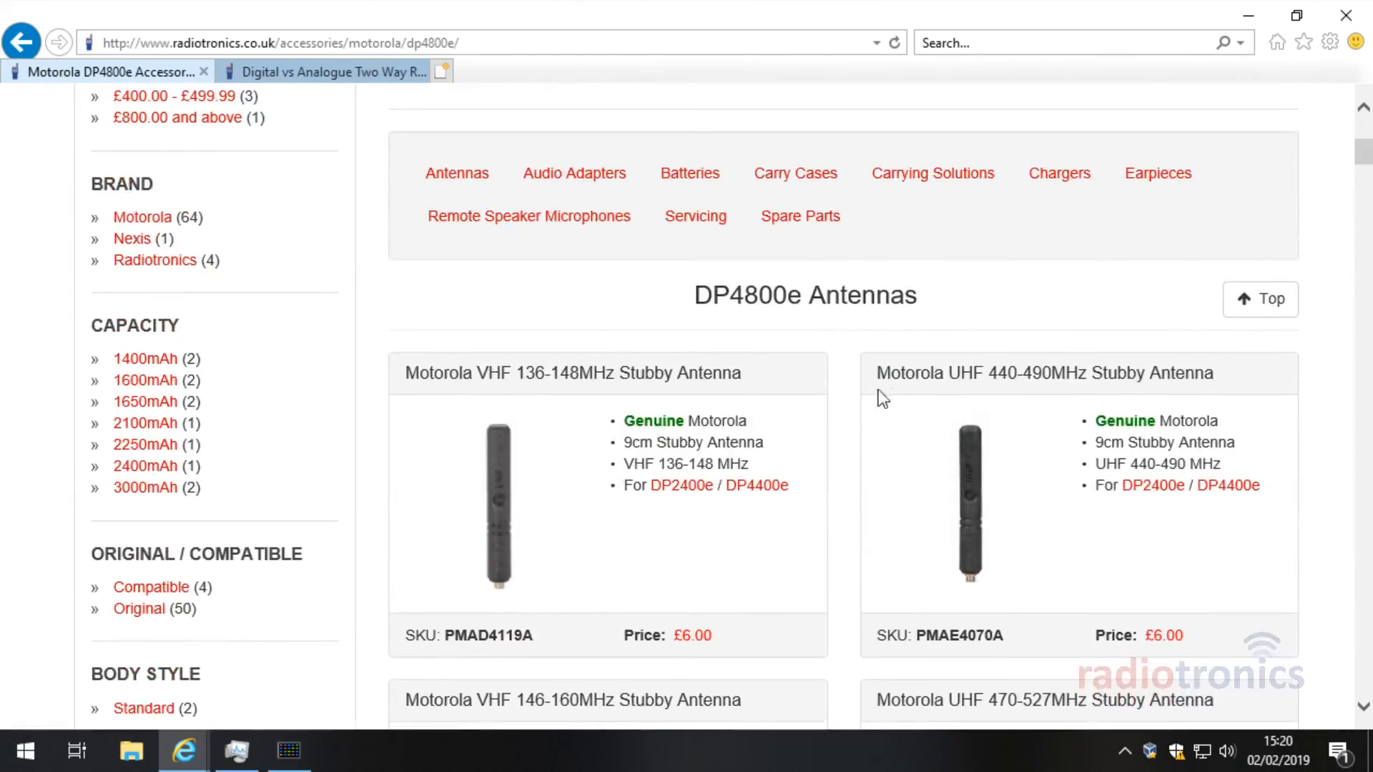
{"action": "left_click", "coordinate": [700, 215]}
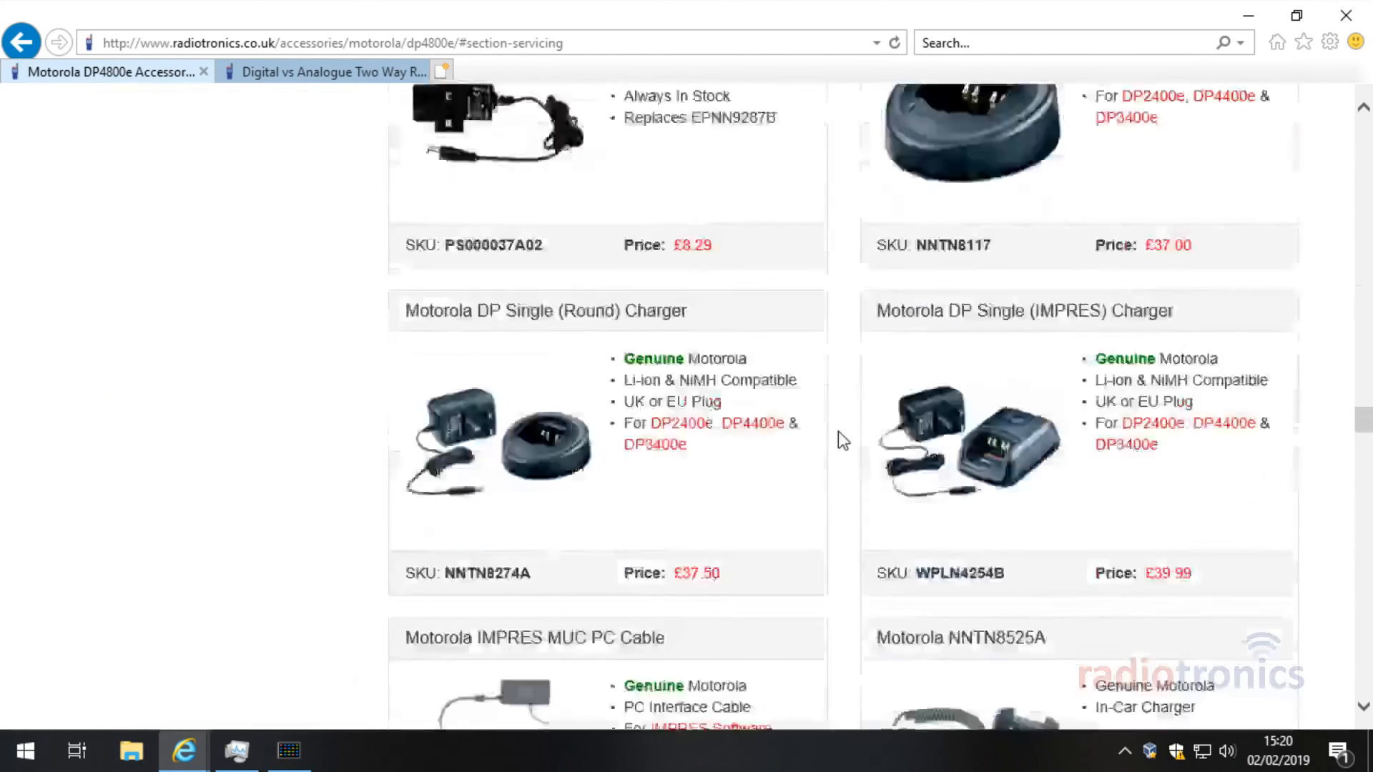
{"action": "scroll", "coordinate": [817, 404], "scroll_direction": "down", "scroll_amount": 2}
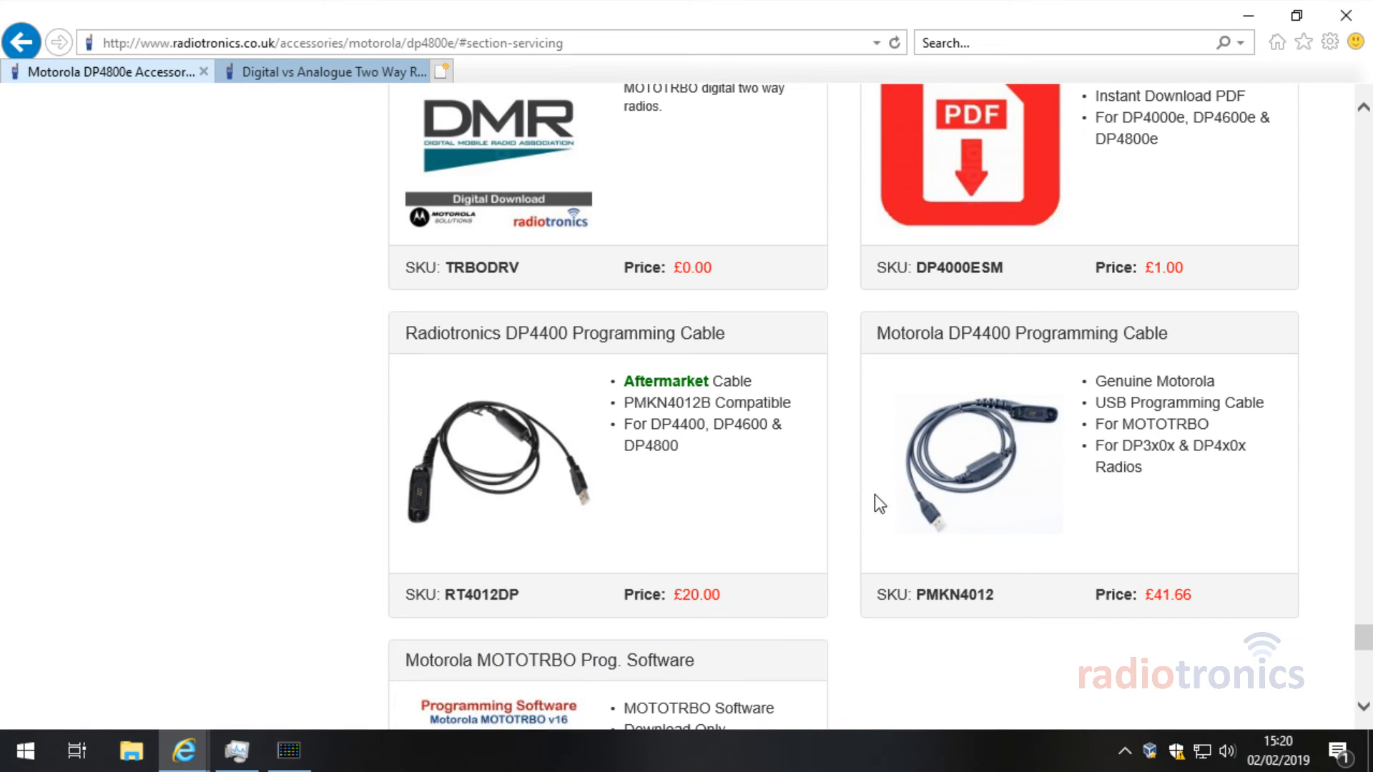
Step: Highlight the Motorola programming cable's price and title, and the MOTOTRBO Prog. Software title
{"action": "left_click_drag", "start_coordinate": [1203, 592], "coordinate": [1100, 592]}
{"action": "left_click", "coordinate": [1083, 585]}
{"action": "left_click_drag", "start_coordinate": [1192, 336], "coordinate": [962, 343]}
{"action": "left_click", "coordinate": [1292, 334]}
{"action": "scroll", "coordinate": [1345, 366], "scroll_direction": "up", "scroll_amount": 1}
{"action": "scroll", "coordinate": [1347, 367], "scroll_direction": "down", "scroll_amount": 2}
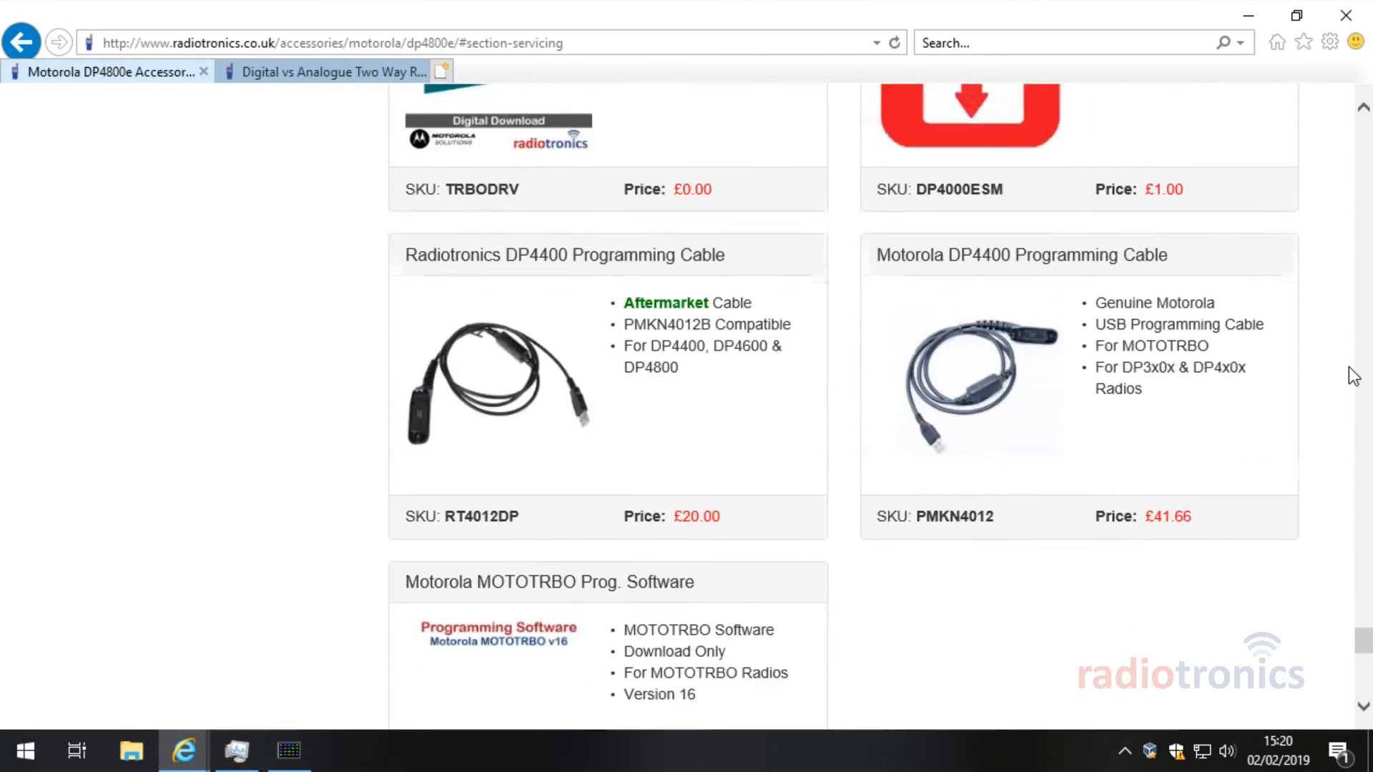
{"action": "scroll", "coordinate": [1346, 367], "scroll_direction": "down", "scroll_amount": 2}
{"action": "left_click_drag", "start_coordinate": [406, 475], "coordinate": [831, 466]}
{"action": "left_click", "coordinate": [872, 474]}
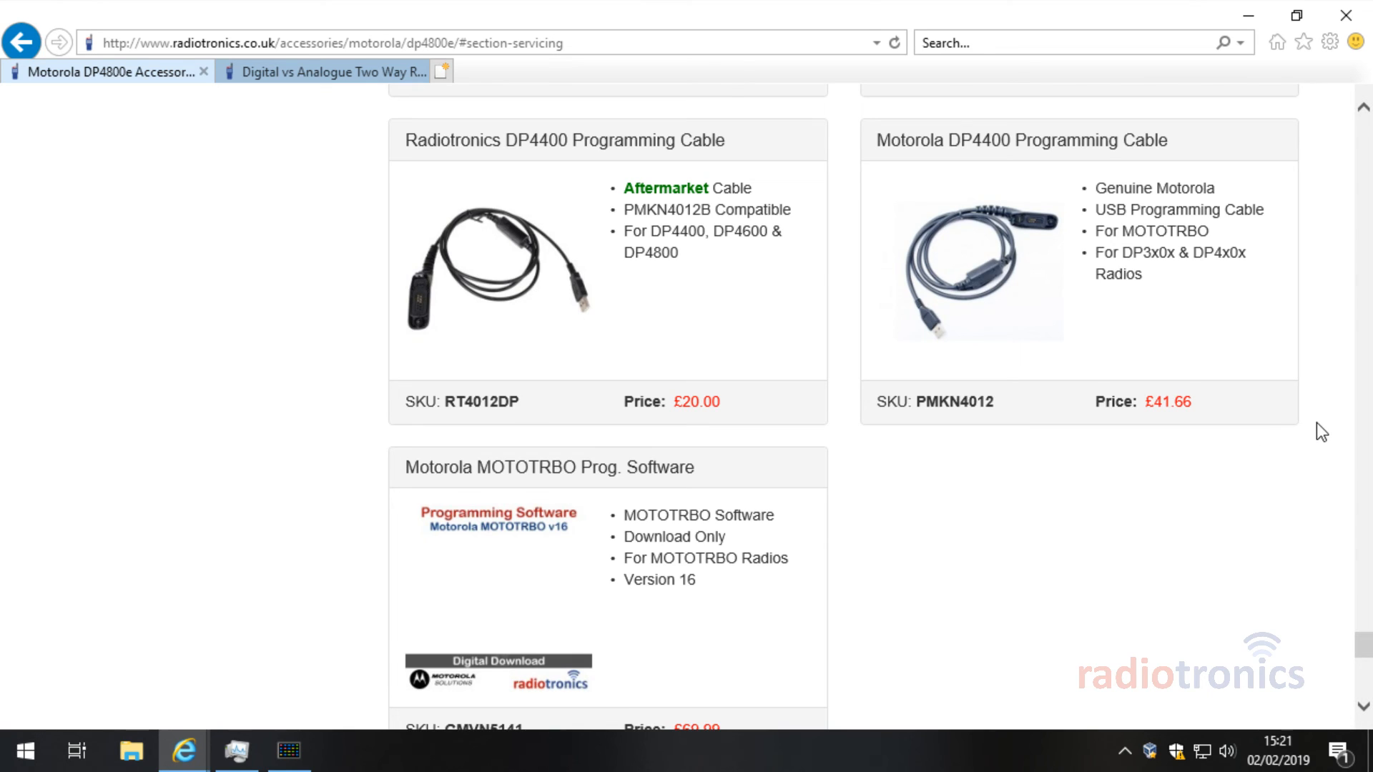
Step: Scroll back up through the accessories listings to the top
{"action": "scroll", "coordinate": [1328, 436], "scroll_direction": "down", "scroll_amount": 4}
{"action": "scroll", "coordinate": [1305, 425], "scroll_direction": "up", "scroll_amount": 15}
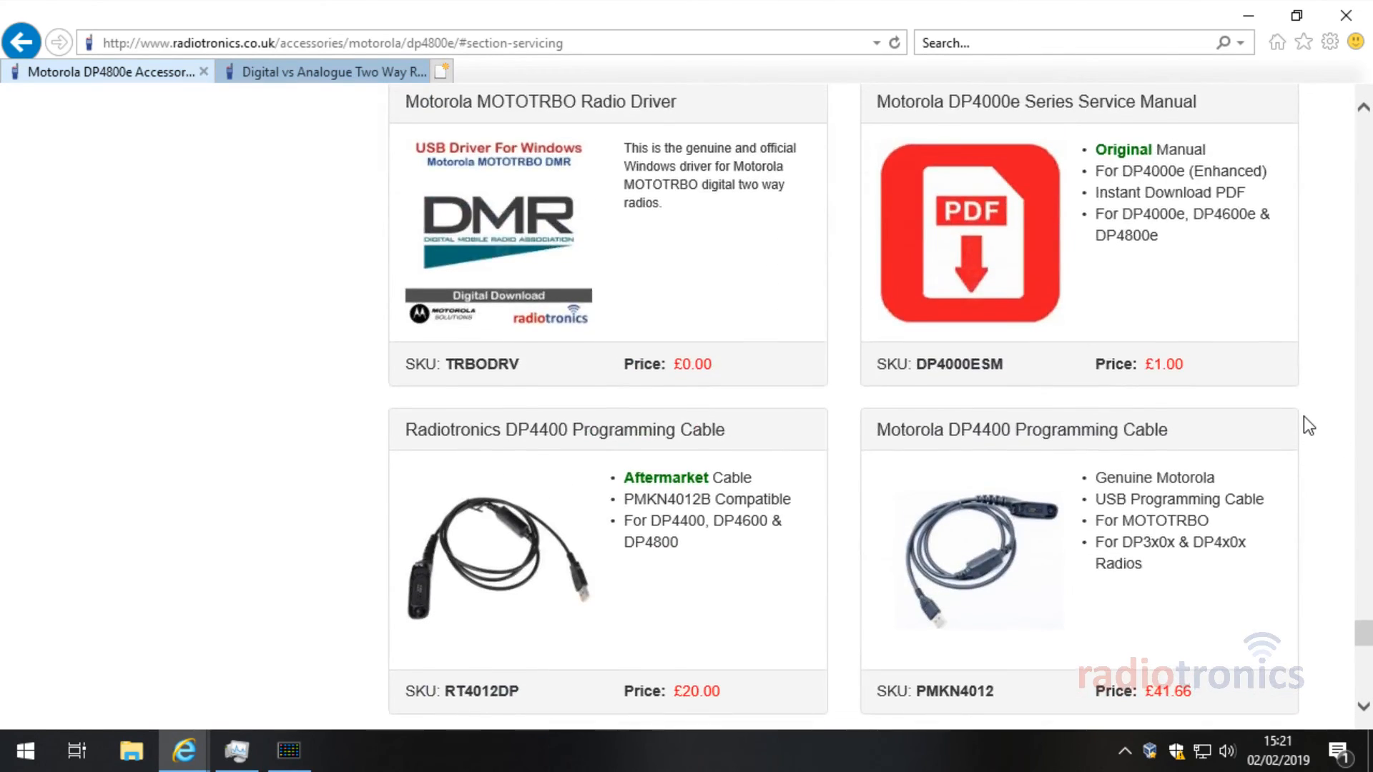
{"action": "scroll", "coordinate": [1308, 431], "scroll_direction": "up", "scroll_amount": 15}
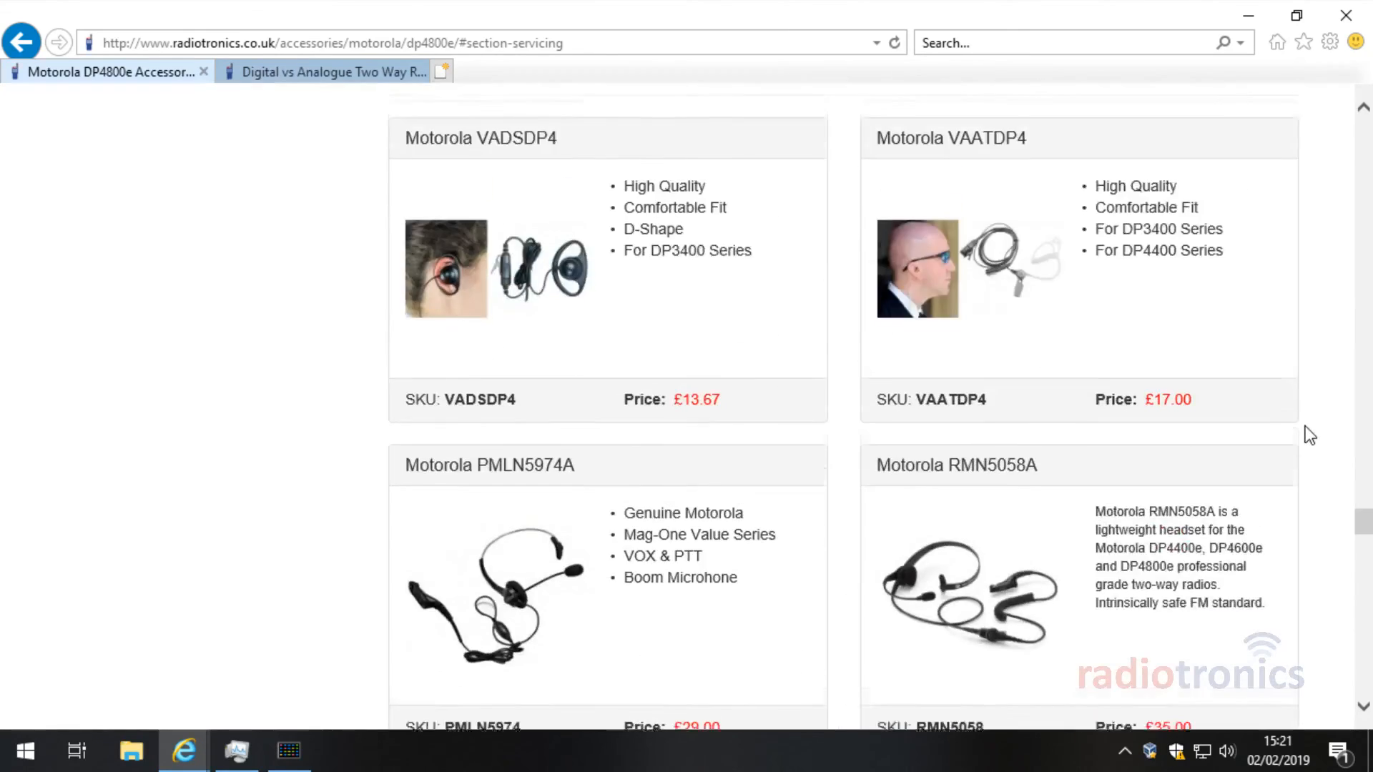
{"action": "scroll", "coordinate": [929, 500], "scroll_direction": "down", "scroll_amount": 9}
{"action": "scroll", "coordinate": [959, 463], "scroll_direction": "up", "scroll_amount": 5}
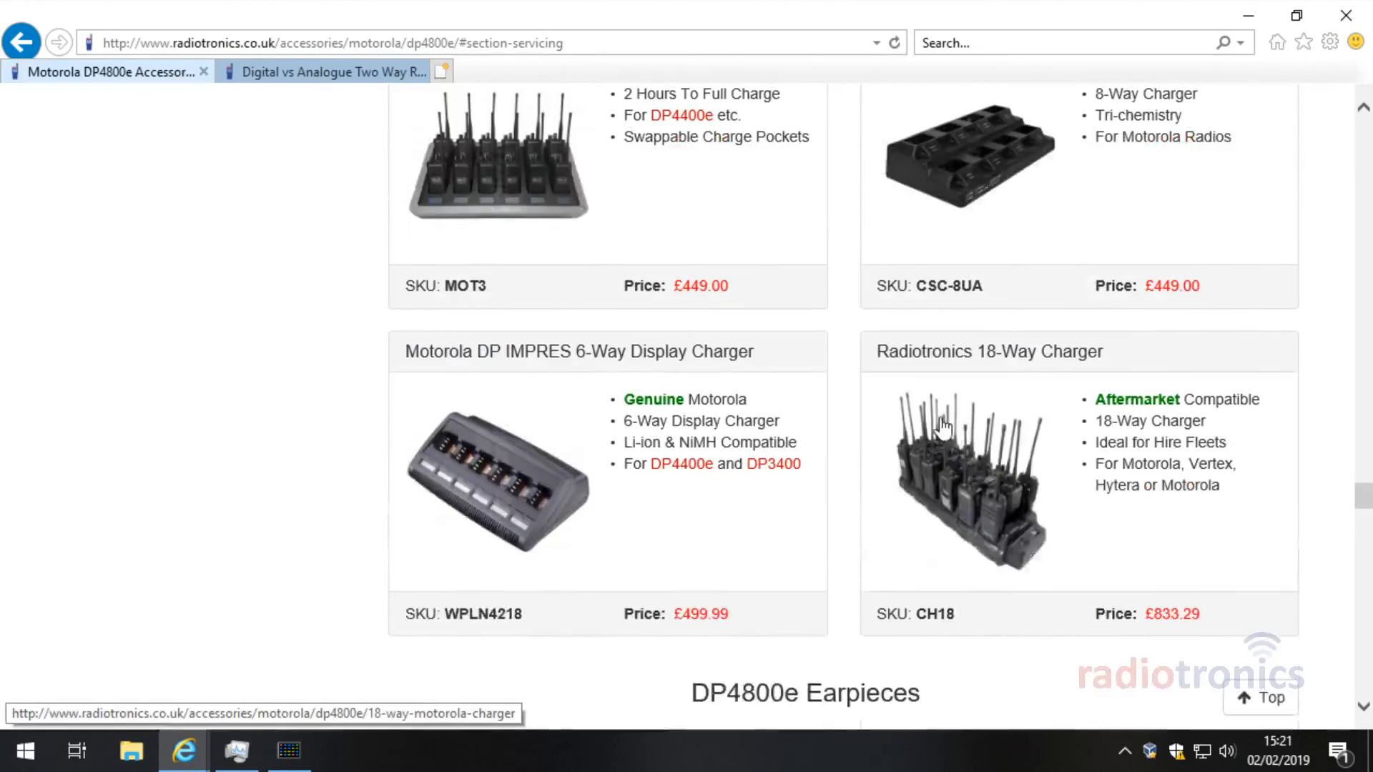
{"action": "scroll", "coordinate": [1366, 524], "scroll_direction": "up", "scroll_amount": 7}
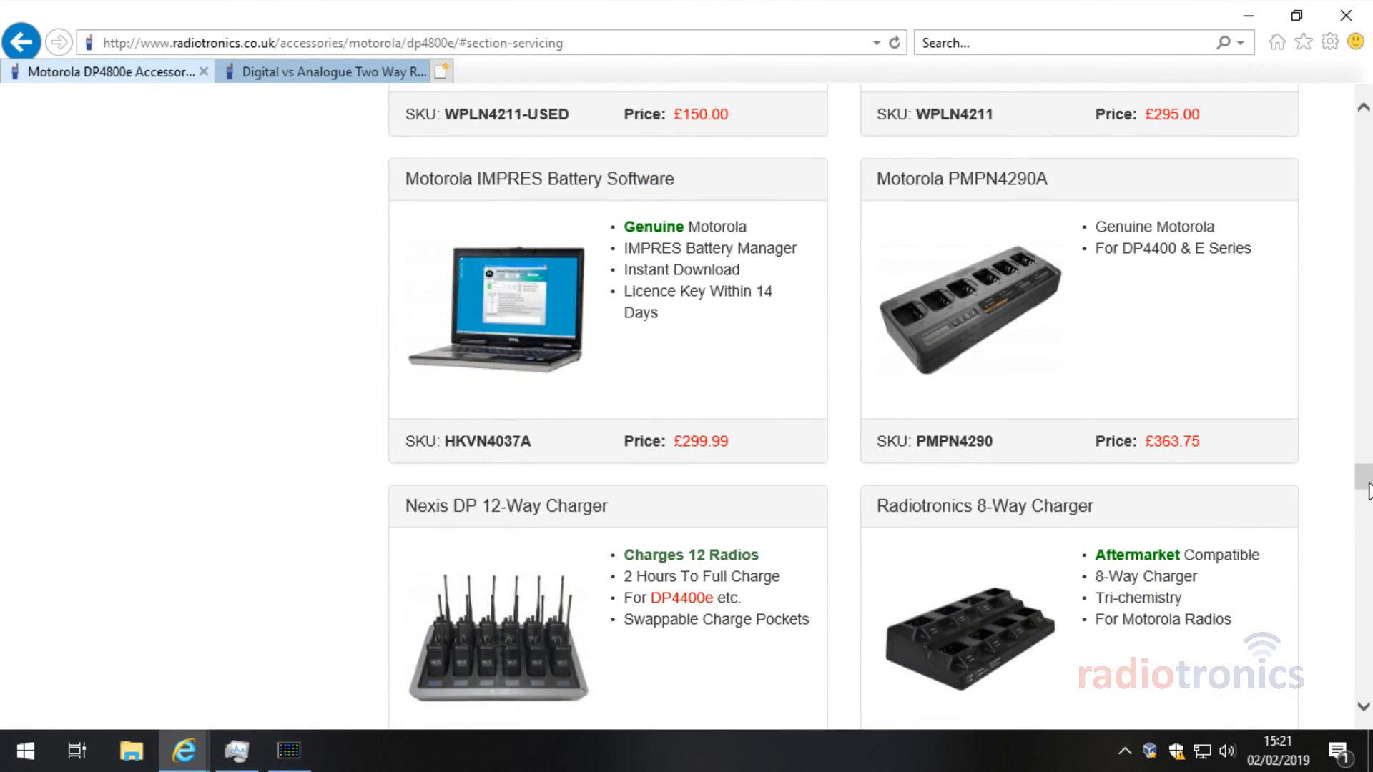
{"action": "scroll", "coordinate": [1365, 501], "scroll_direction": "up", "scroll_amount": 12}
{"action": "scroll", "coordinate": [1366, 161], "scroll_direction": "up", "scroll_amount": 3}
{"action": "scroll", "coordinate": [1367, 161], "scroll_direction": "up", "scroll_amount": 20}
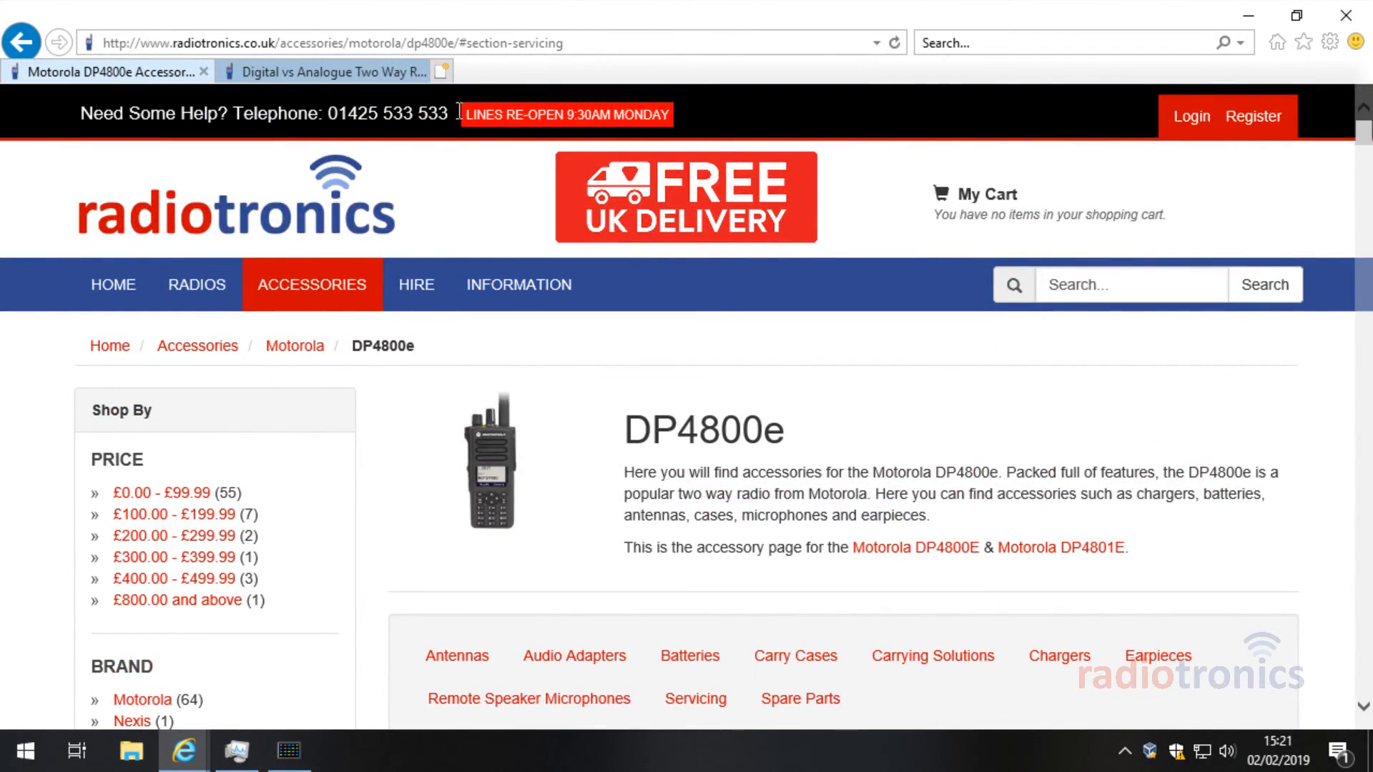
Step: Highlight the site's phone number and return to the Radiotronics home page via HOME
{"action": "left_click_drag", "start_coordinate": [329, 113], "coordinate": [445, 109]}
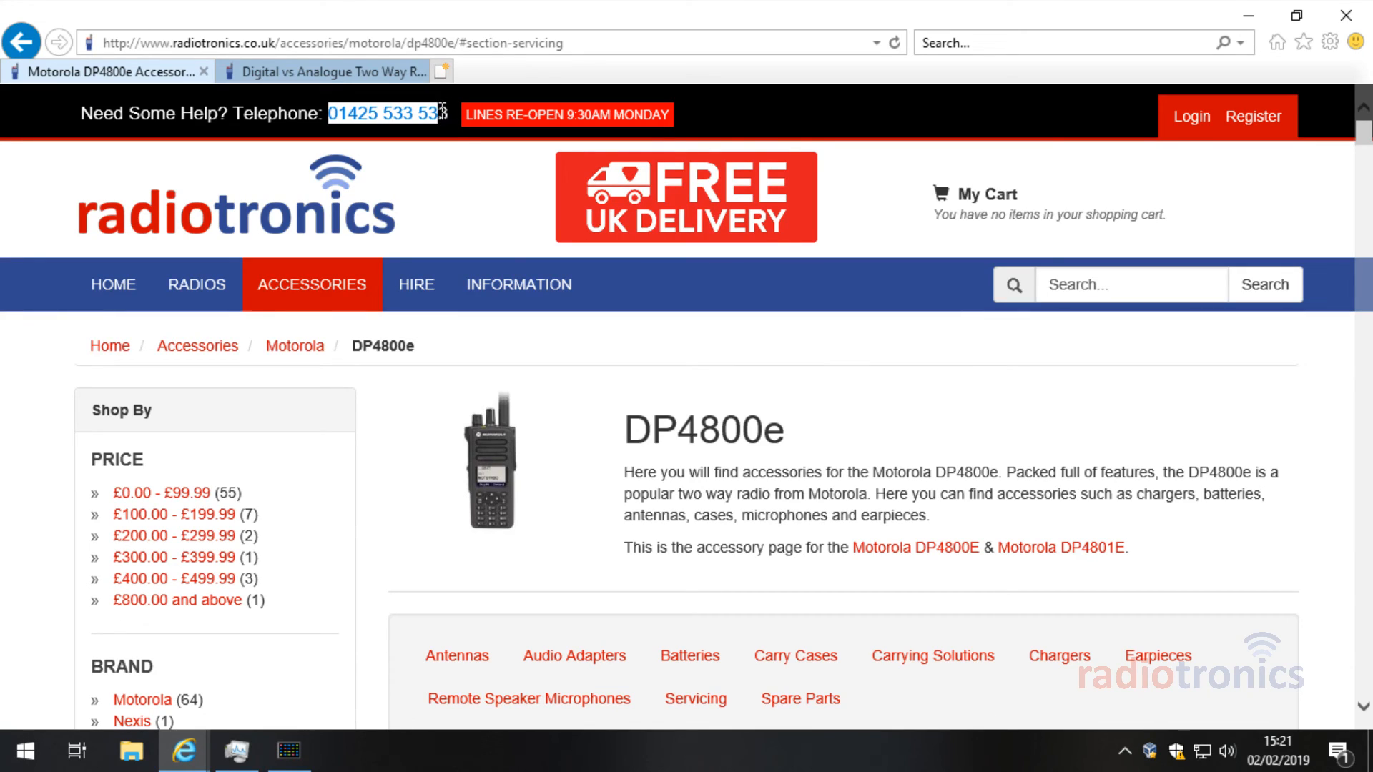
{"action": "left_click", "coordinate": [452, 136]}
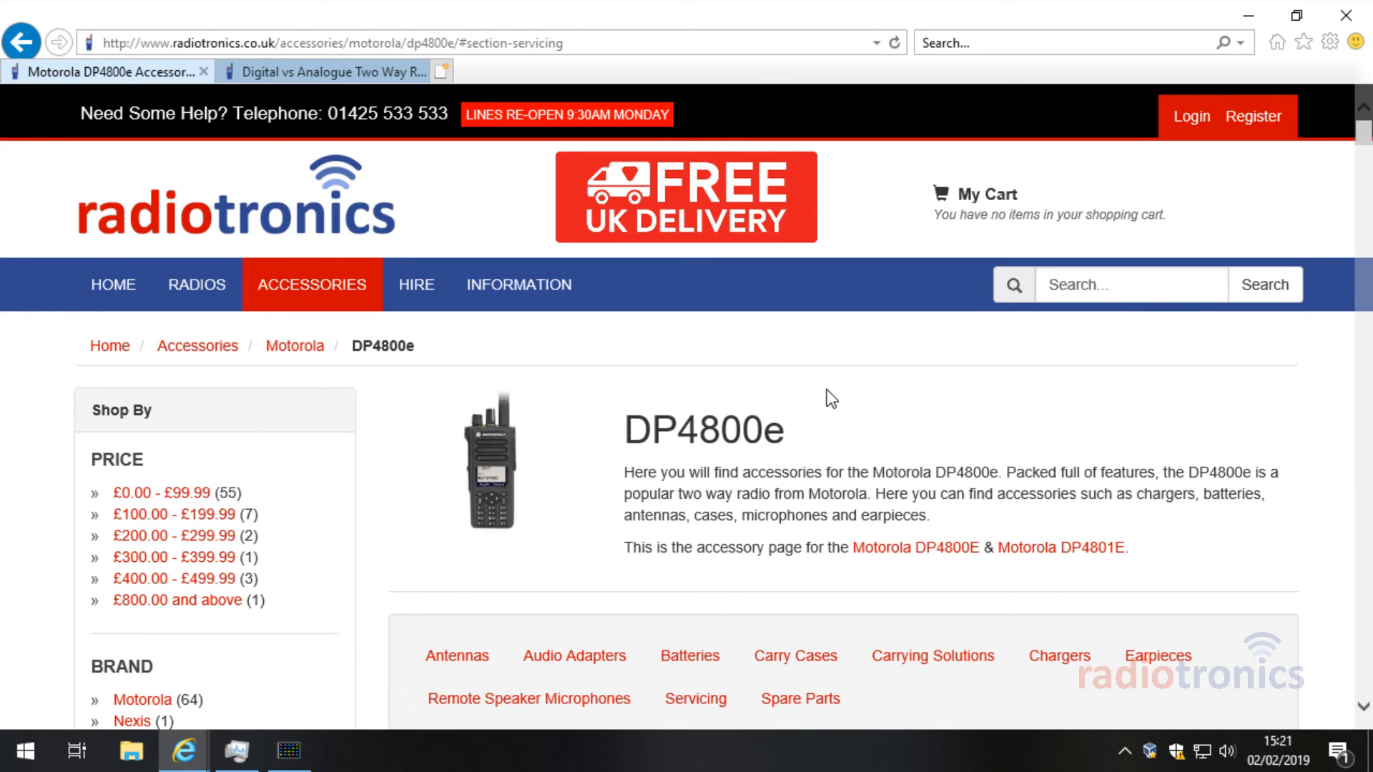
{"action": "scroll", "coordinate": [1324, 462], "scroll_direction": "down", "scroll_amount": 1}
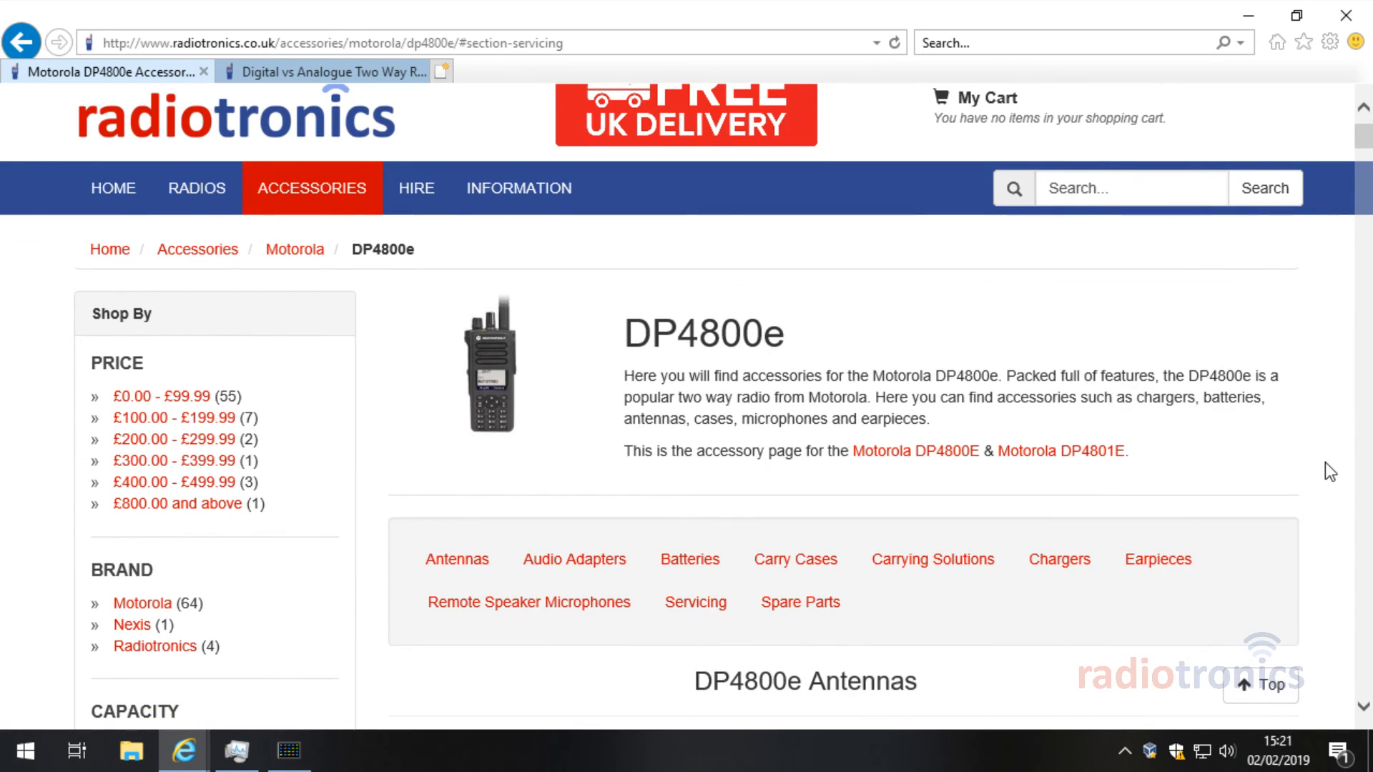
{"action": "left_click", "coordinate": [132, 197]}
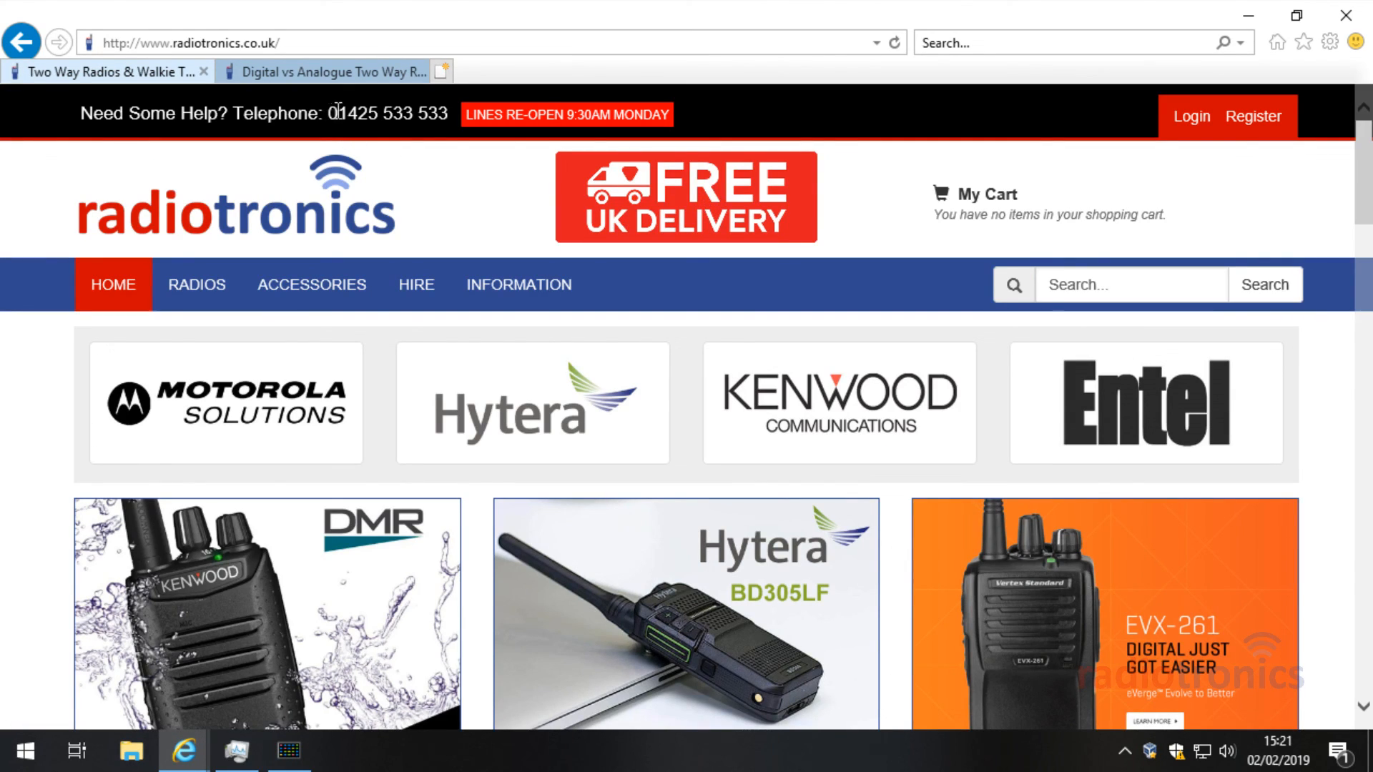
{"action": "left_click_drag", "start_coordinate": [327, 113], "coordinate": [439, 112]}
{"action": "left_click", "coordinate": [439, 112]}
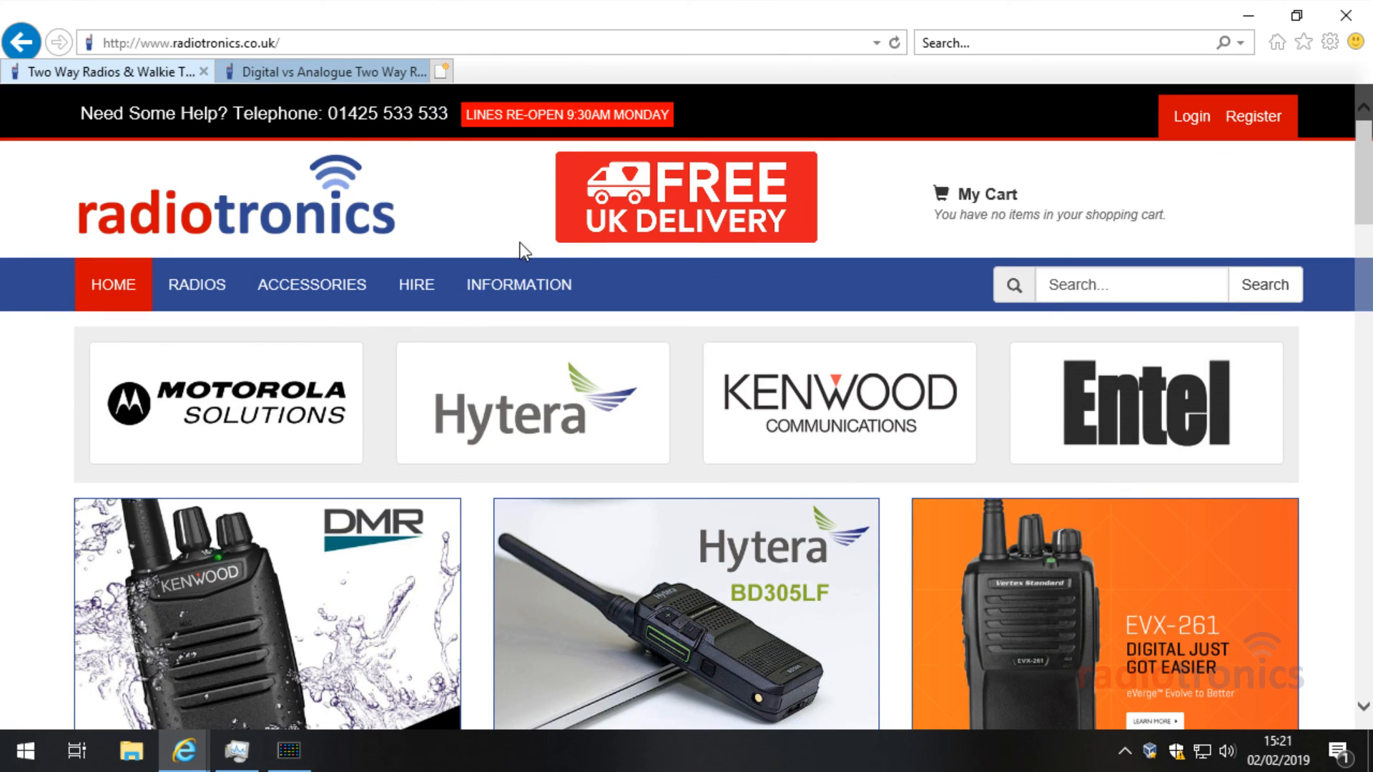